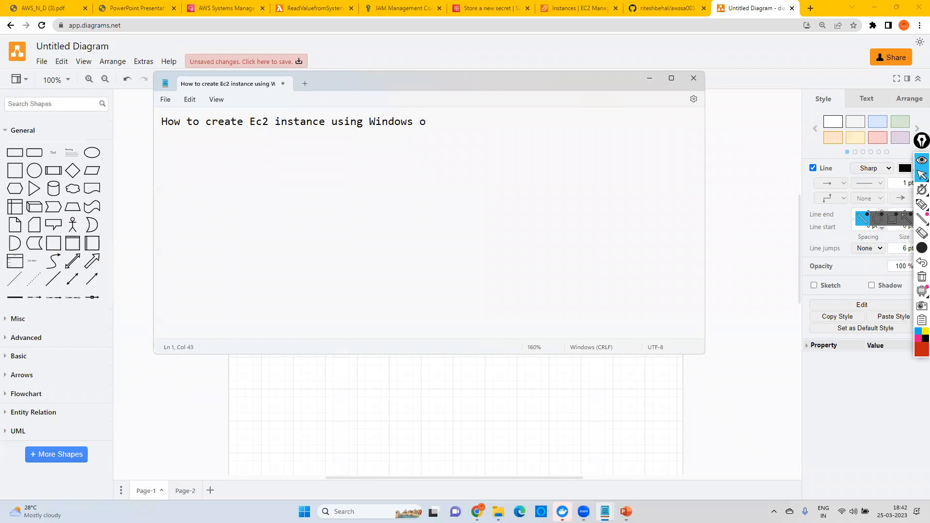
Step: Complete the first note line with "System" and add a second line reading "How to create Ec2 instance using linux operating system"
text(System)
key(Return)
key(Return)
text(How )
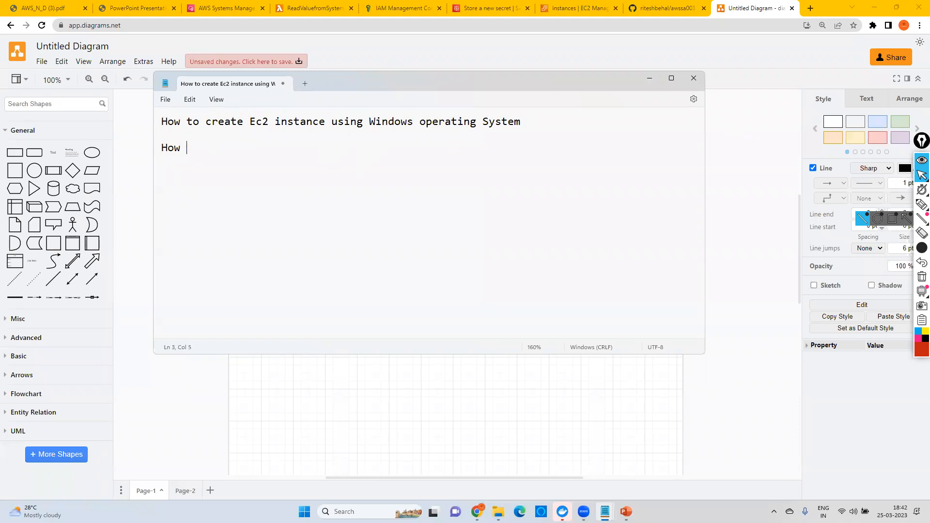
text(to create Ec2 instance using linux operating system)
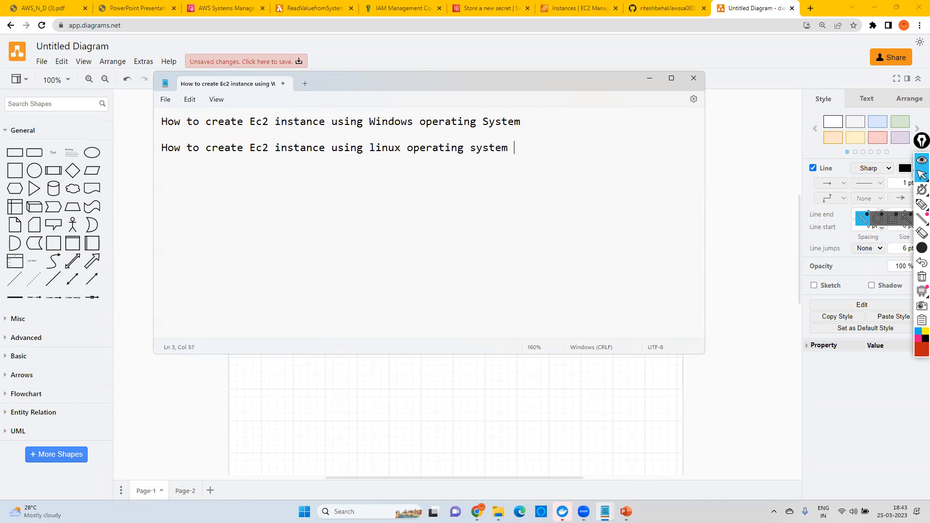
Step: Append "(Web App Default Web App)" to the end of the Windows line in the note
click(532, 124)
text((Web App Default)
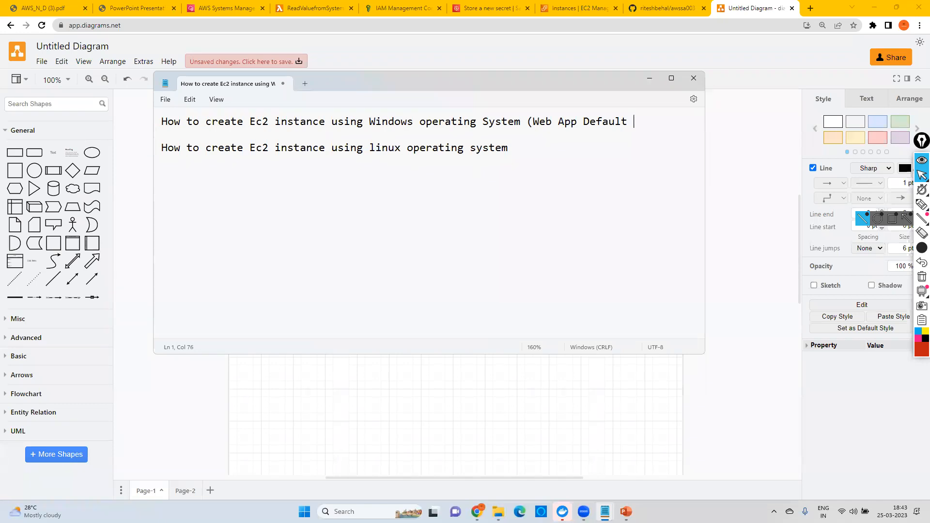
text( Web App))
Step: Copy the parenthesised text from the Windows line to the end of the linux line
drag(688, 121, 525, 125)
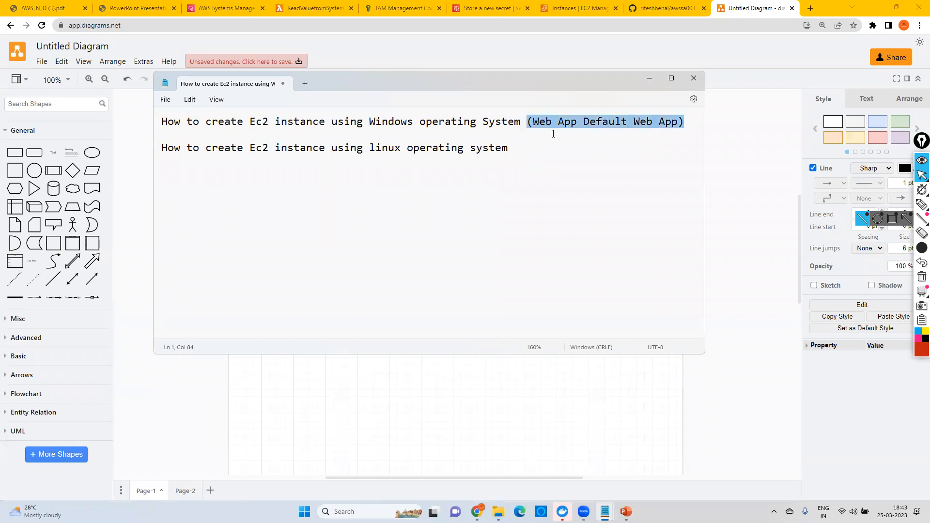
key(ctrl+c)
click(536, 149)
key(ctrl+v)
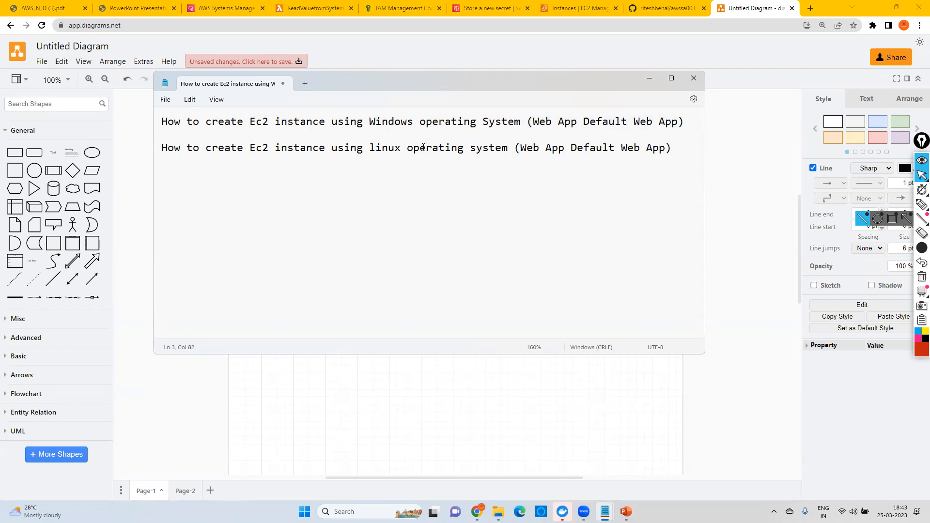
Step: Add the lines "AMI" and "Amazon Machine Image" below the linux line, separated by blank lines
key(Return)
key(Return)
key(Return)
key(BackSpace)
text(AMI)
key(Return)
text(Amazon Image M)
key(BackSpace)
key(BackSpace)
key(BackSpace)
key(BackSpace)
key(BackSpace)
key(BackSpace)
key(BackSpace)
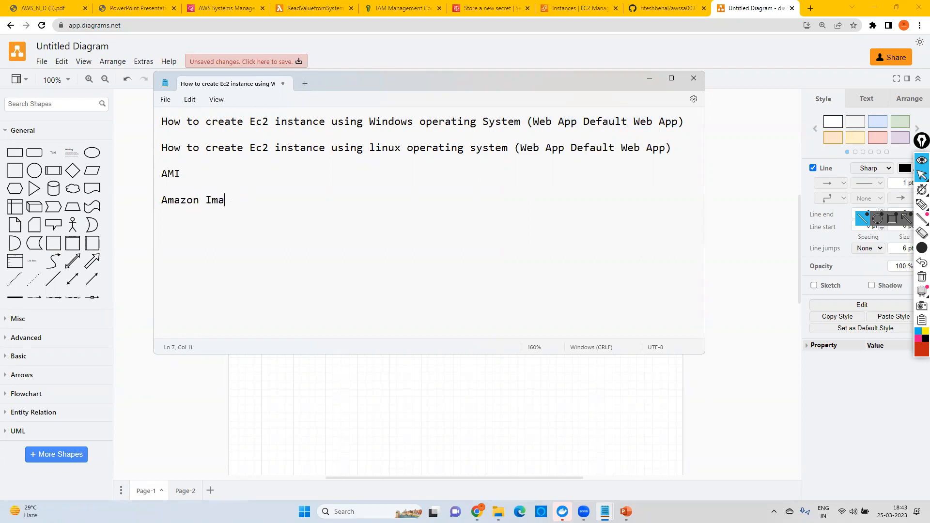
text(Machine Image)
drag(347, 212, 155, 211)
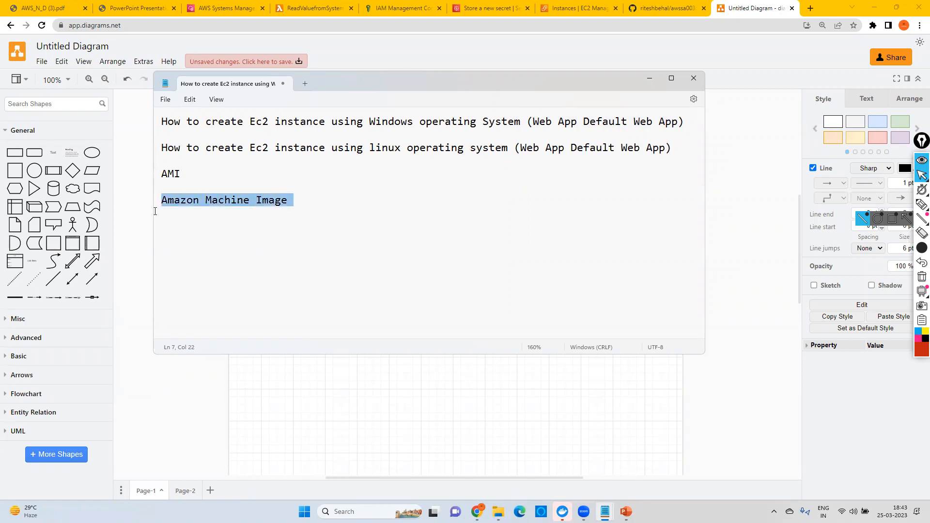
click(290, 203)
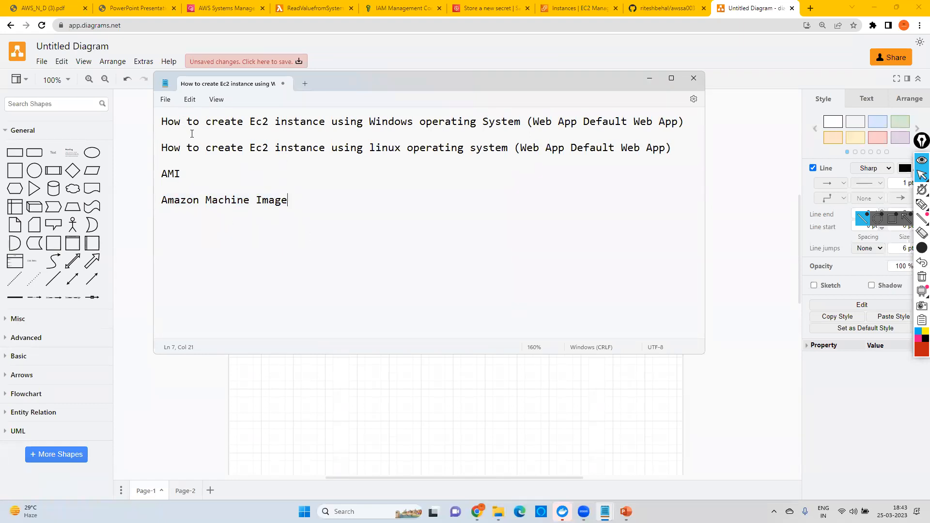
drag(168, 122, 323, 123)
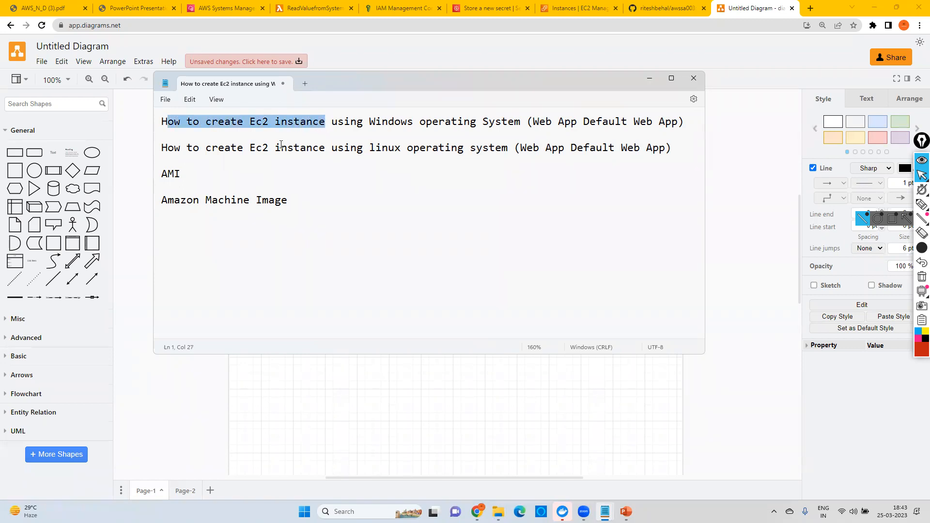
click(249, 121)
drag(249, 121, 268, 122)
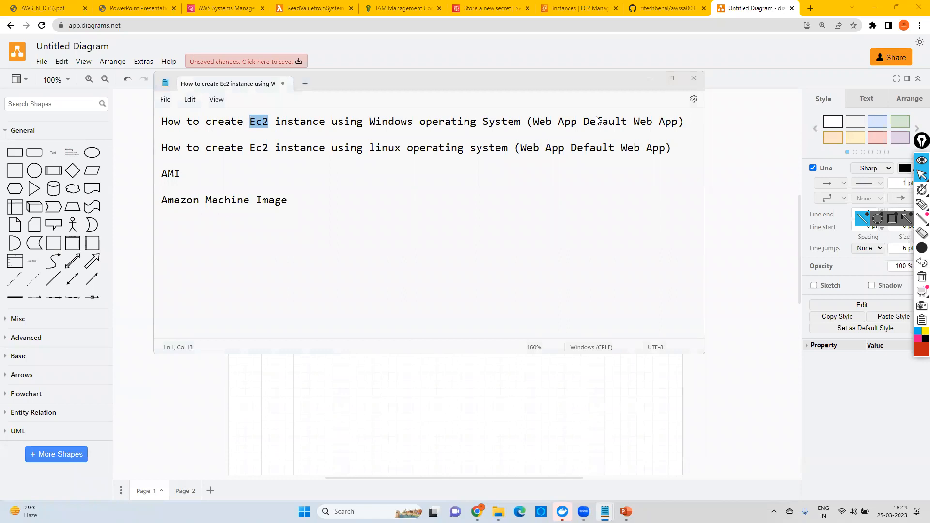
key(Left)
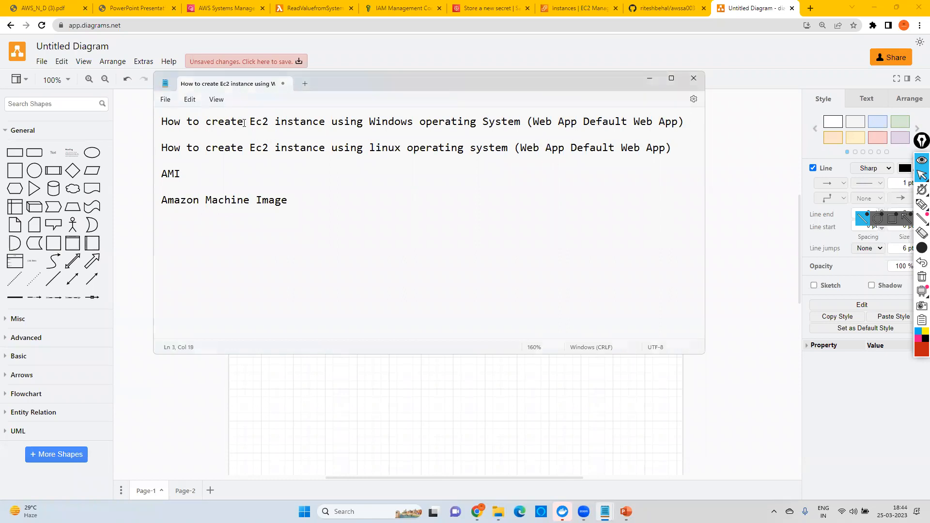
double_click(260, 121)
Step: Add the line "Elastic Compute Cloud" below "Amazon Machine Image", leaving empty lines between them
click(301, 206)
key(Return)
text(\)
key(Return)
key(BackSpace)
key(BackSpace)
key(Return)
key(Return)
text(Elastic Compute Cloud)
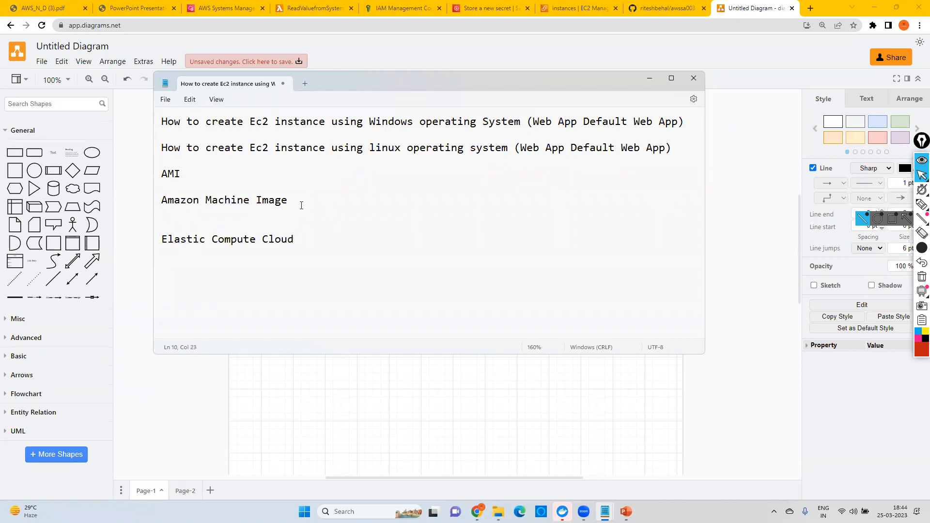
Step: Append "(Virtual Server)" to the "Elastic Compute Cloud" line and start a new line after it
drag(304, 241, 156, 240)
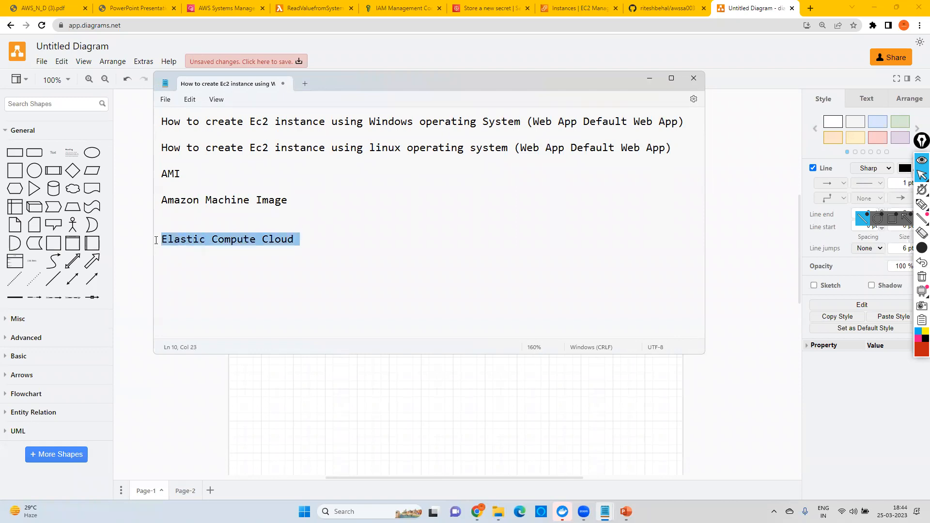
click(317, 240)
text(()
text(VM)
key(BackSpace)
text(Irtu)
key(BackSpace)
key(BackSpace)
key(BackSpace)
key(BackSpace)
key(BackSpace)
text(Virtu)
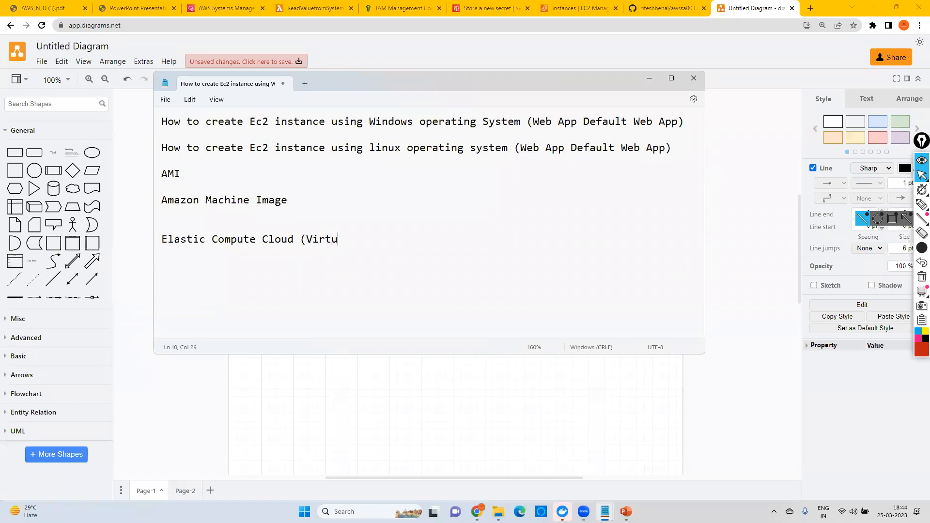
text(al Server))
key(Return)
drag(310, 240, 393, 240)
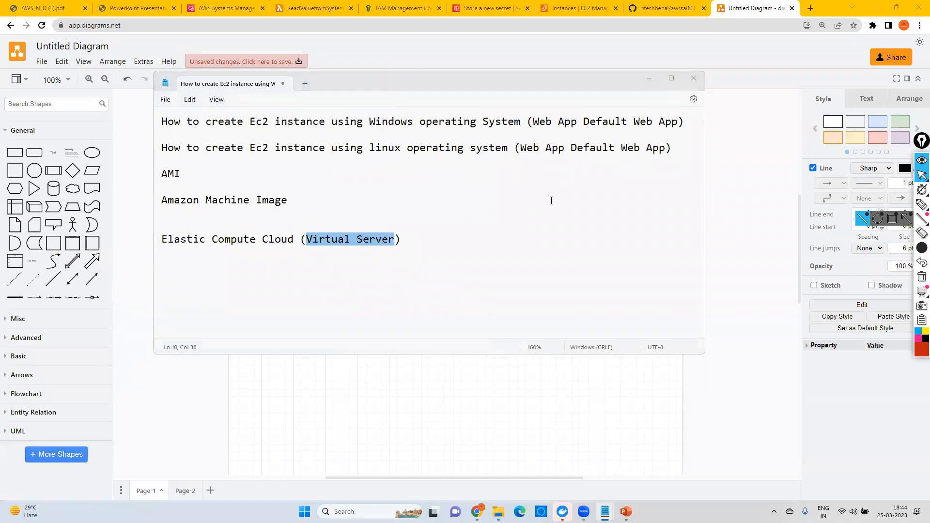
click(359, 240)
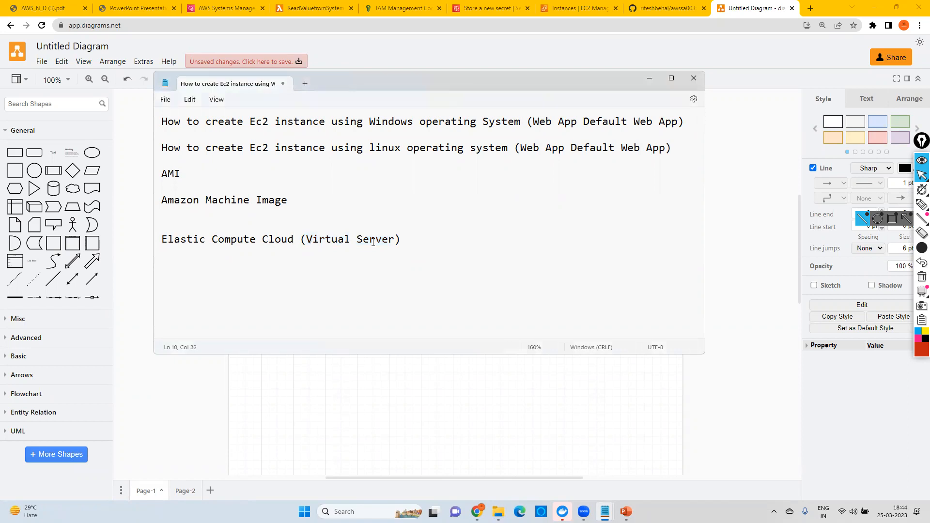
click(406, 194)
Step: Switch to the diagrams.net drawing and delete all shapes on the page
click(710, 277)
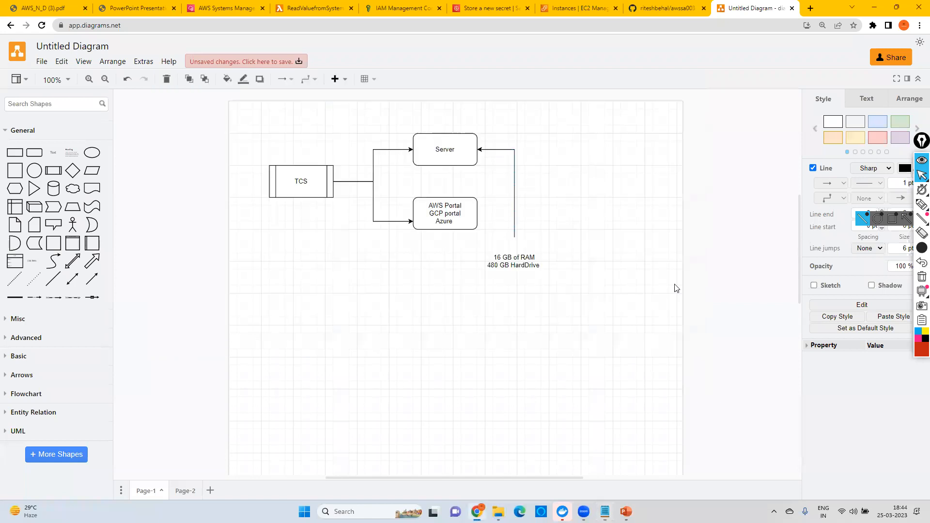
key(ctrl+a)
key(Delete)
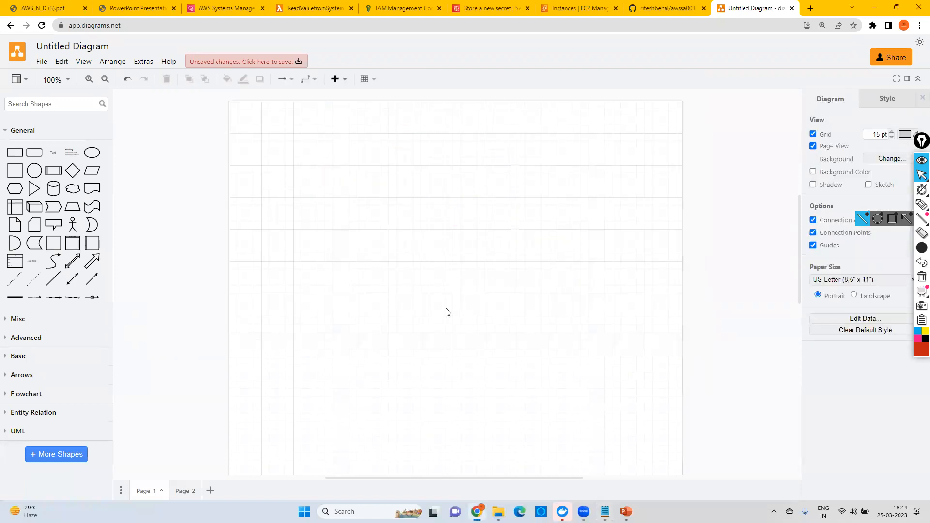
Step: Search the shapes for "region", place the AWS Region container near the page's upper-left corner and enlarge it
click(21, 105)
text(region)
key(Return)
drag(34, 145, 264, 134)
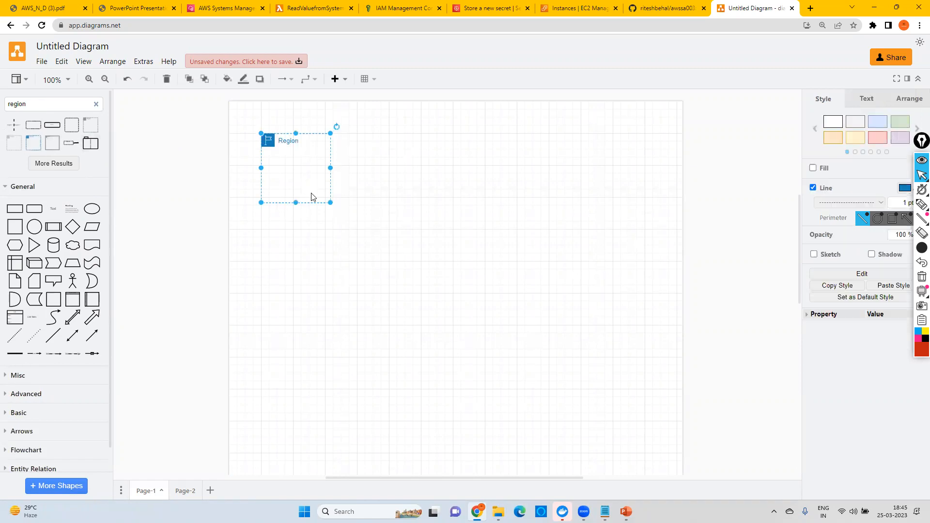
drag(330, 202, 453, 293)
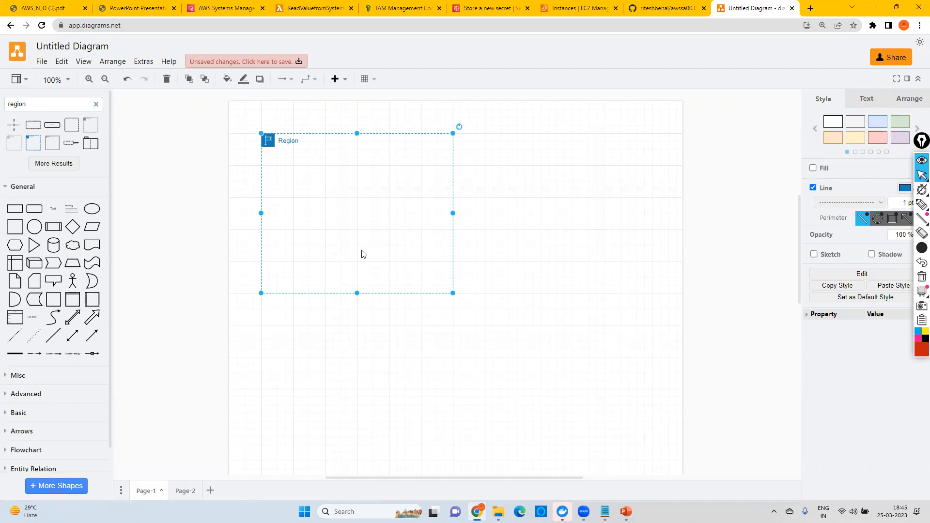
Step: Change the Region container's label to "Mumbai - Region"
double_click(289, 142)
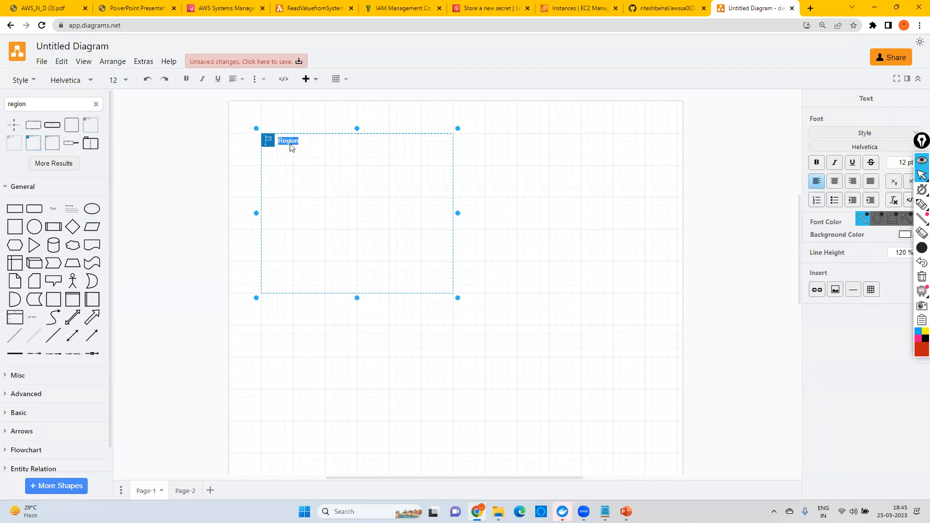
text(Mumbai - Region)
click(419, 205)
click(419, 205)
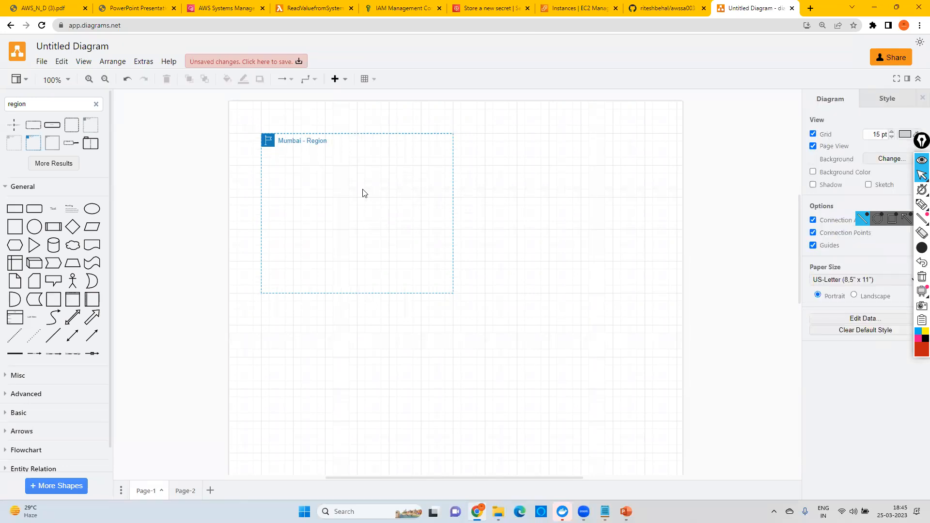
key(ctrl+v)
click(500, 304)
click(382, 197)
key(Delete)
Step: Duplicate the Mumbai region container and place the copy to the right of the original, aligned with it
click(307, 138)
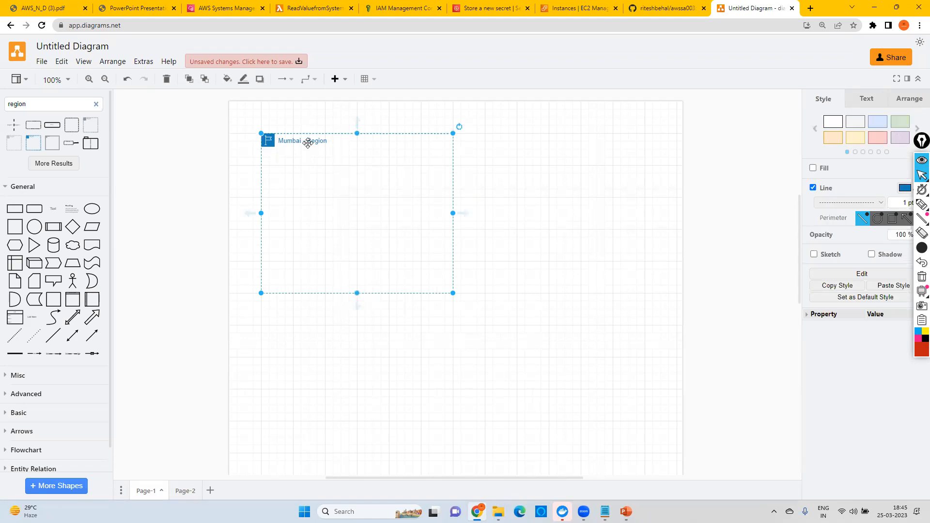
key(ctrl+d)
drag(564, 180, 345, 175)
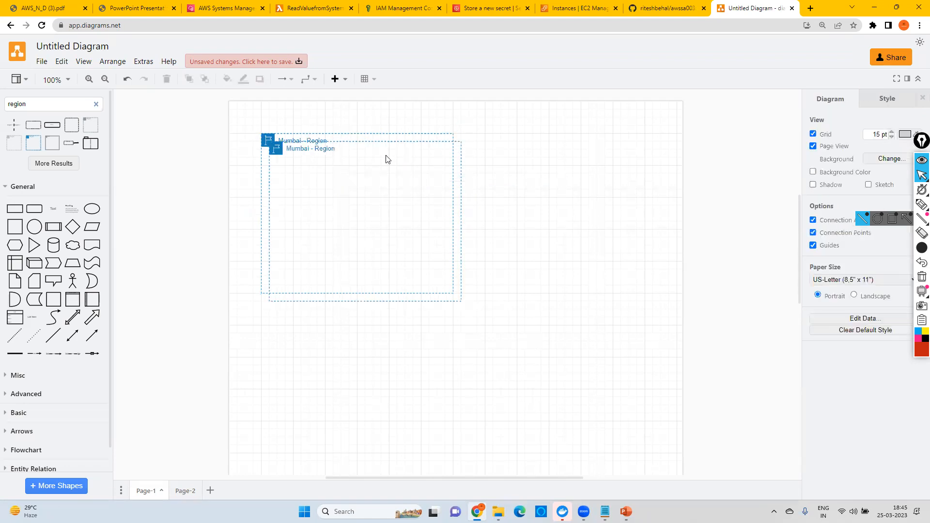
drag(310, 147, 514, 138)
Step: Replace "Mumbai" with "Norhten Virginia" in the label of the copied region container
double_click(498, 146)
click(498, 145)
double_click(503, 141)
double_click(504, 141)
text(Northen)
text( Vir)
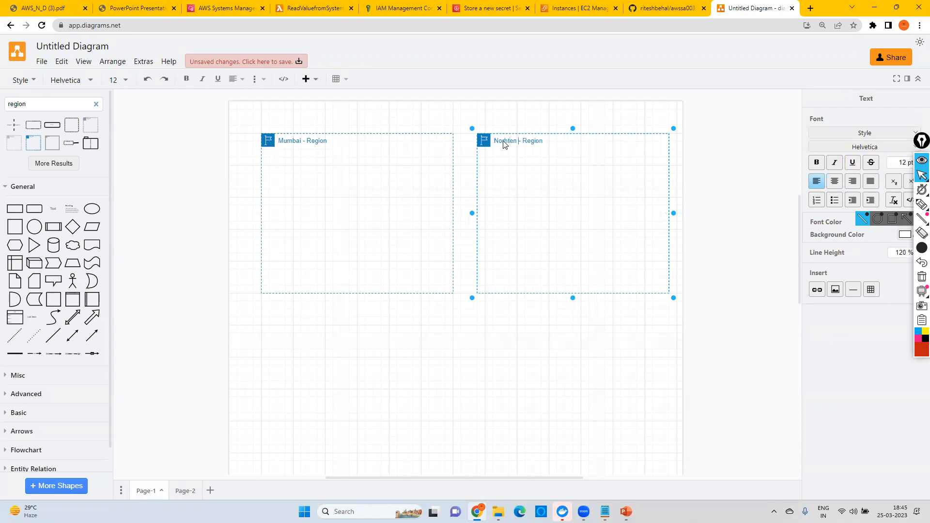
text(ginia)
right_click(504, 142)
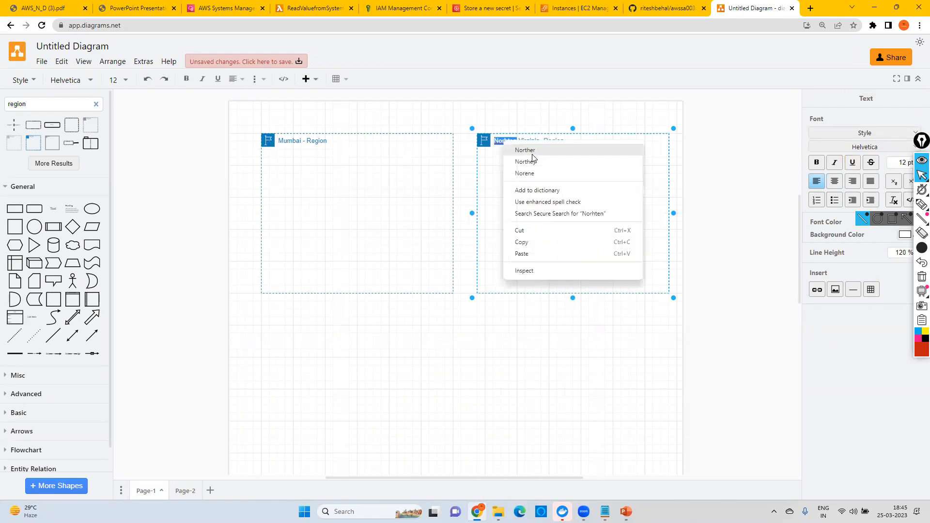
click(489, 145)
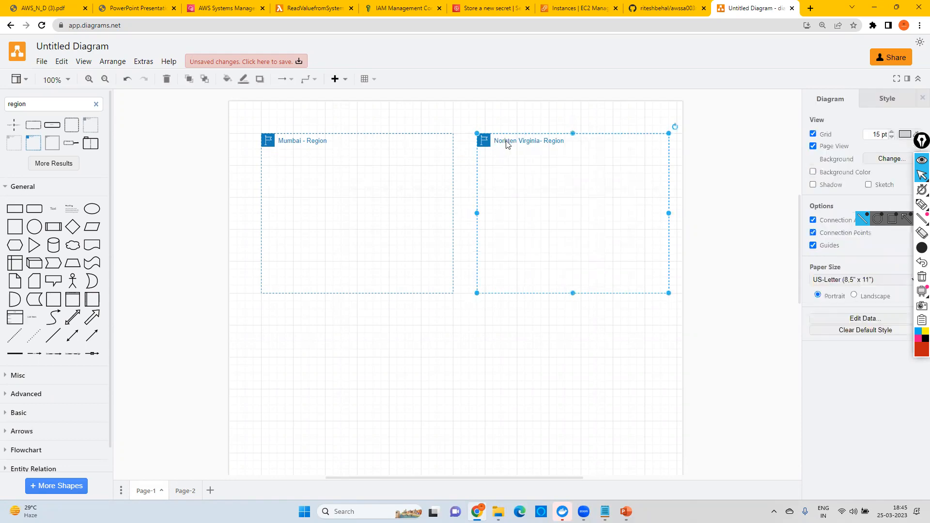
Step: Correct the first word of the Virginia region's label to "North"
double_click(506, 144)
double_click(507, 144)
text(Northen)
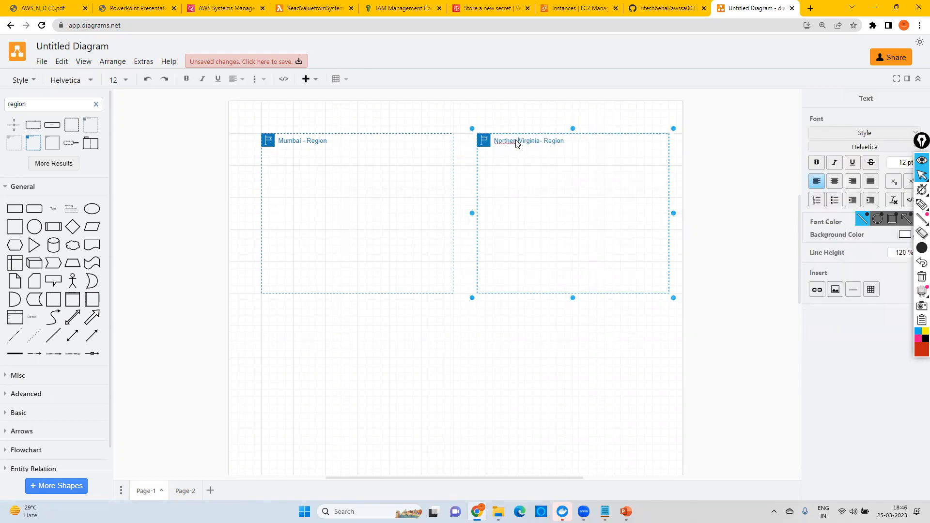
key(BackSpace)
key(BackSpace)
click(536, 172)
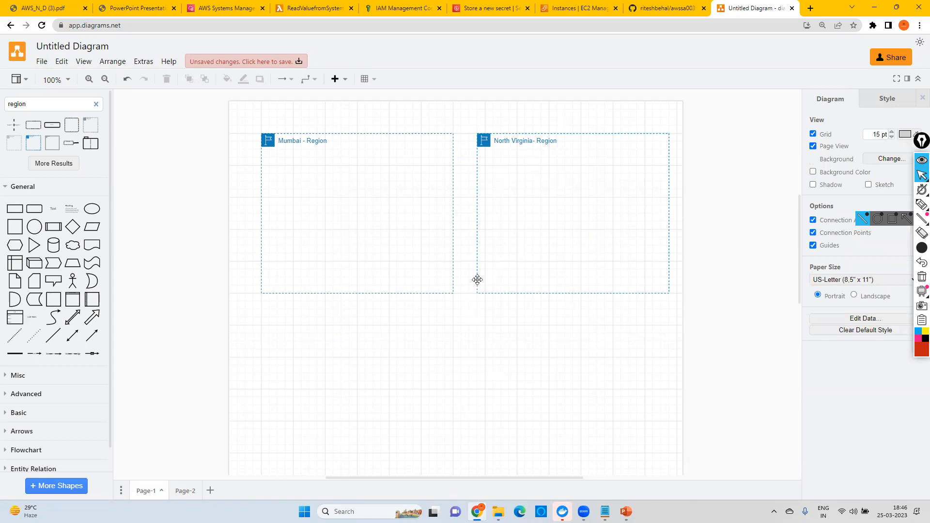
Step: Paste another Mumbai region container and place it centred below the other two regions
key(ctrl+v)
drag(389, 206, 435, 373)
drag(347, 148, 417, 301)
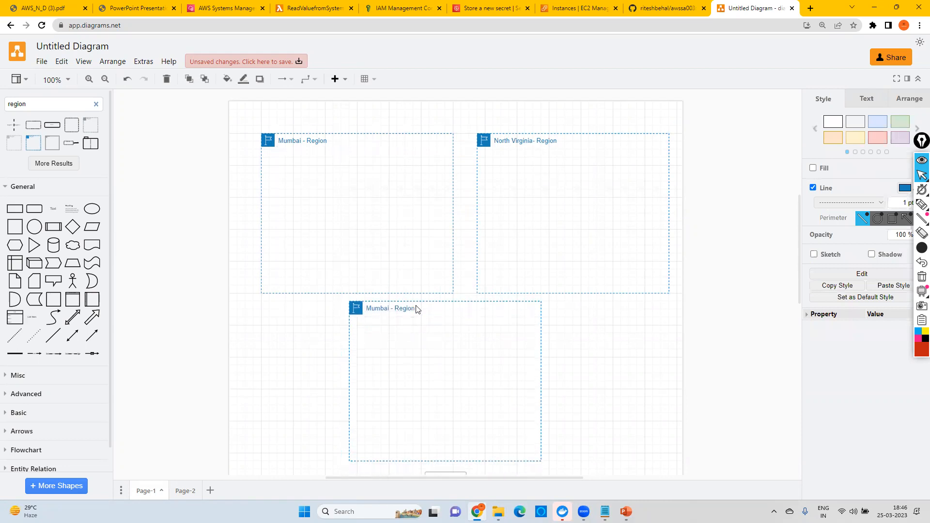
Step: Replace "Mumbai" with "Singapore" in the label of the lower region container
double_click(381, 309)
click(379, 313)
double_click(378, 313)
text(Singa)
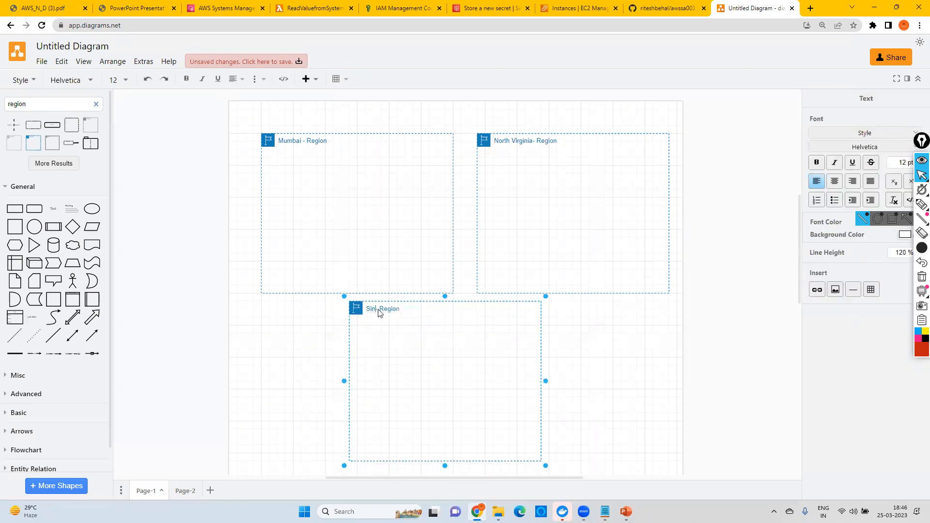
text(pre)
key(BackSpace)
key(BackSpace)
text(ore)
click(567, 339)
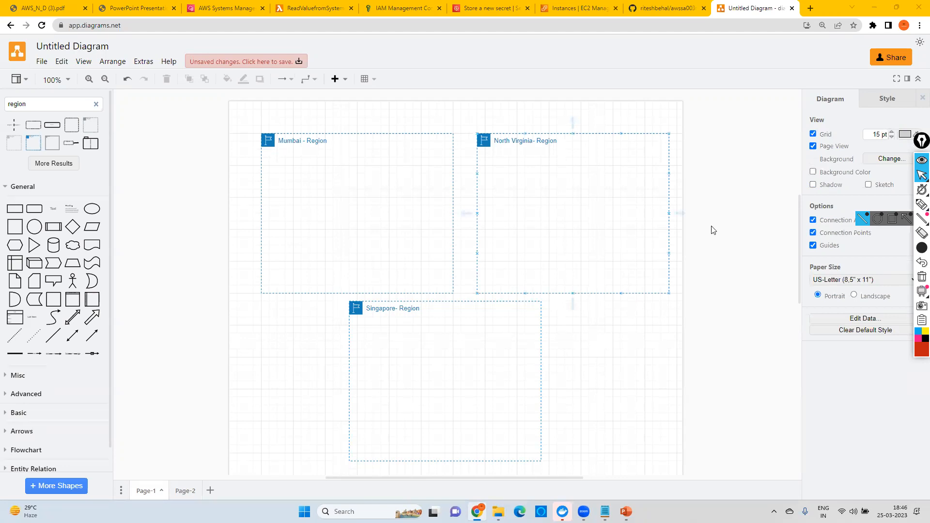
Step: Search Google for "aws global infrastructure" in a new browser tab
click(808, 8)
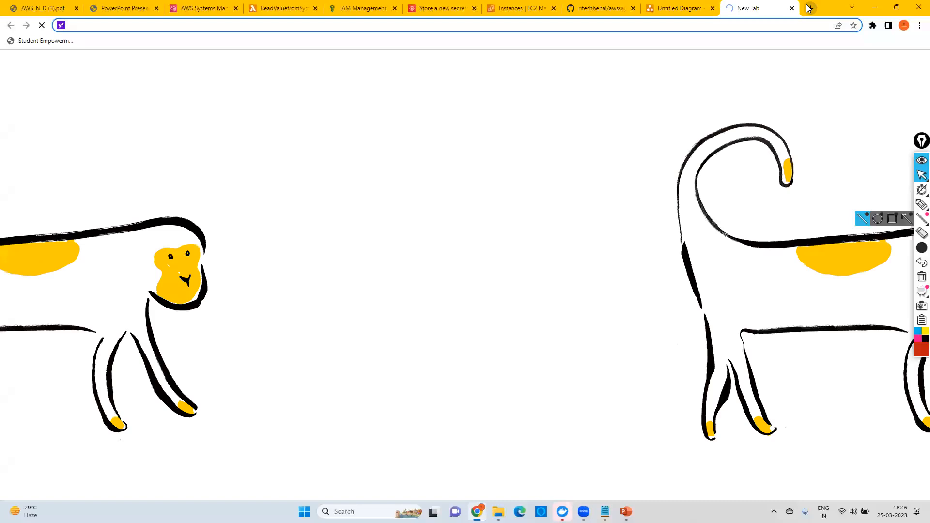
text(google.com)
key(Return)
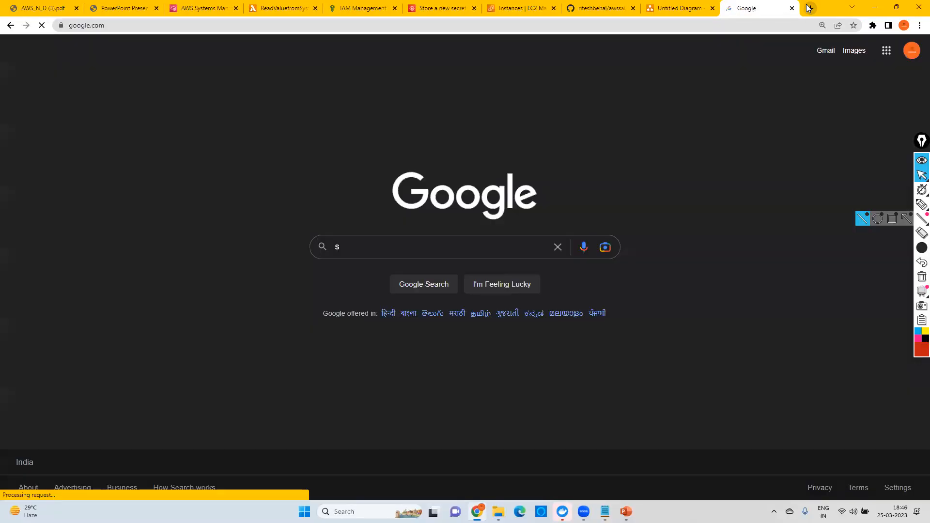
text(aws)
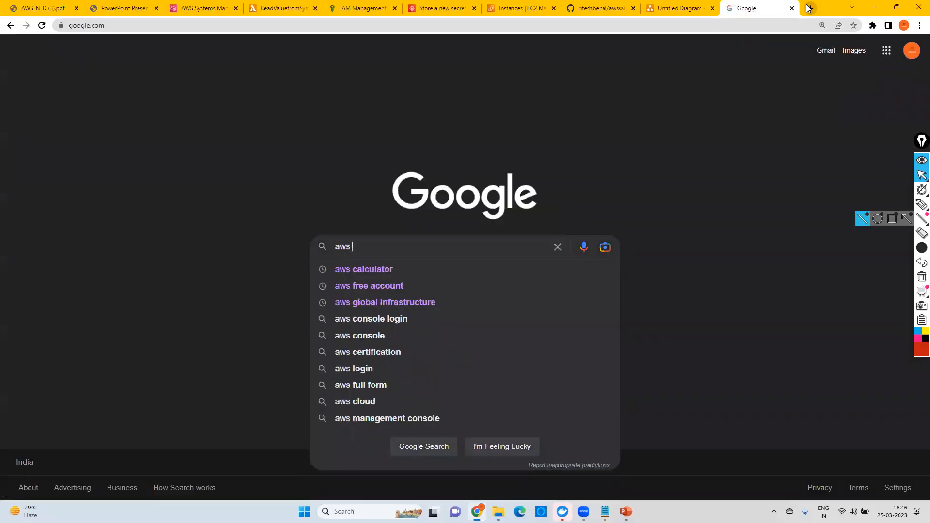
click(367, 301)
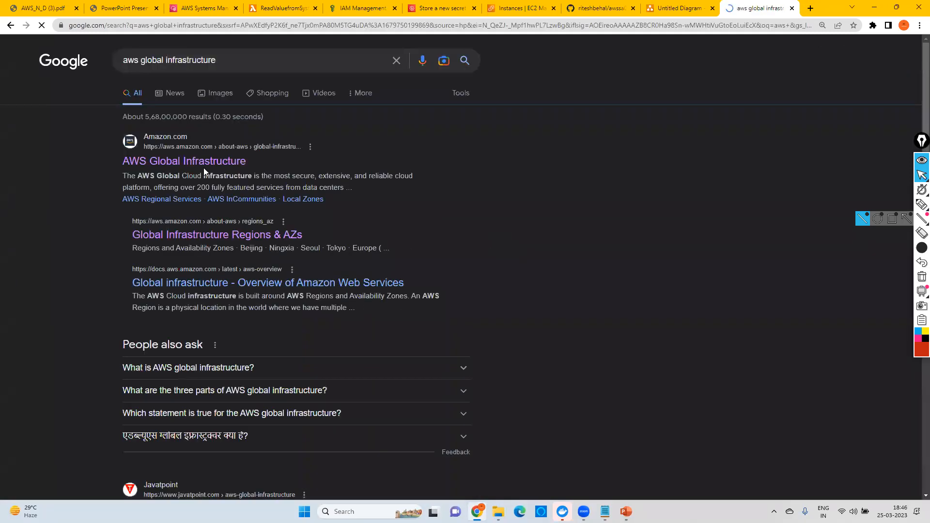
Step: Open the AWS Global Infrastructure page and highlight its launched regions and Availability Zones figures
click(185, 162)
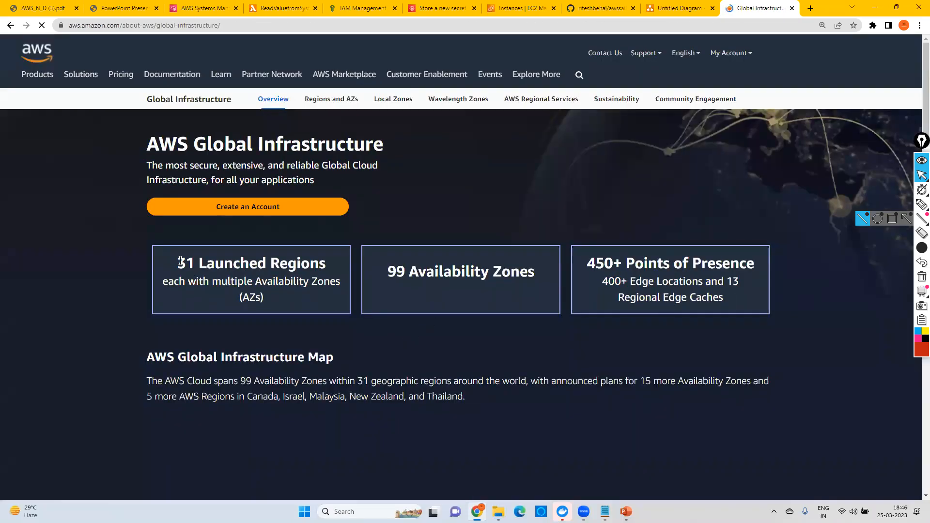
drag(177, 286, 341, 305)
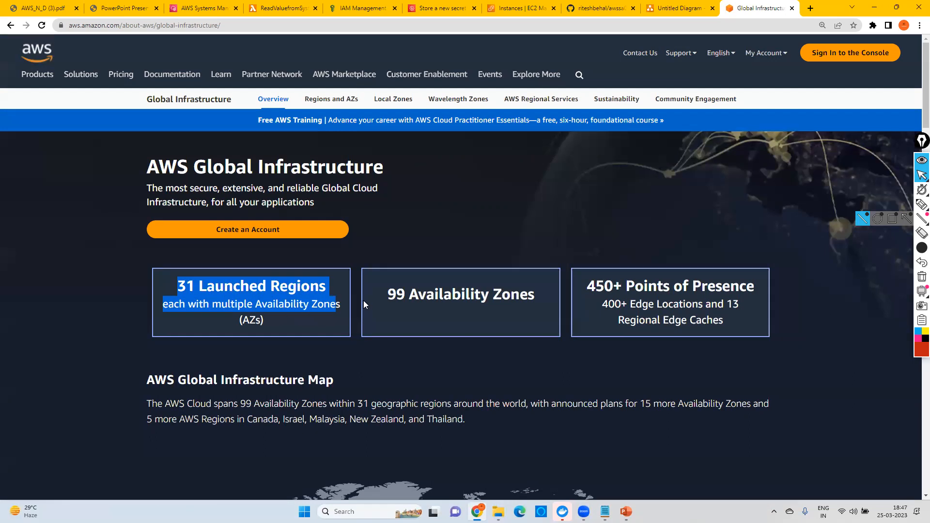
drag(390, 298, 532, 299)
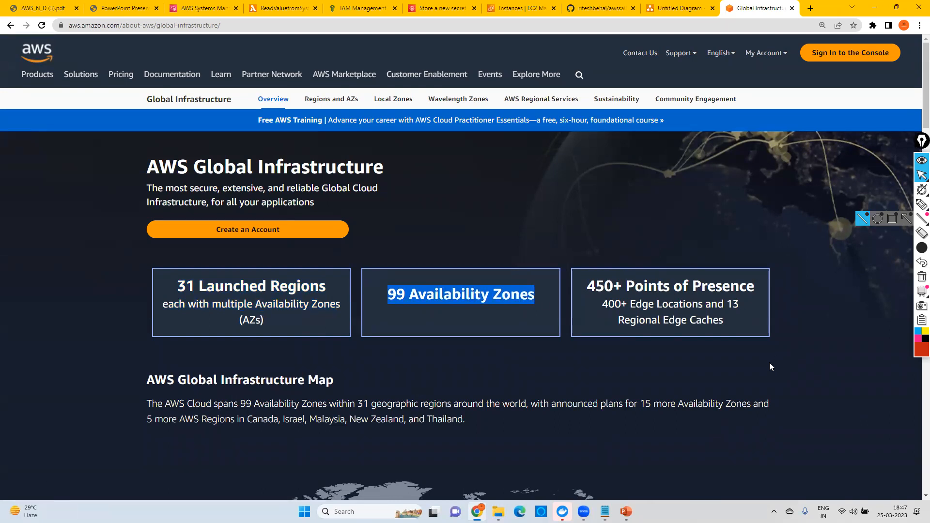
Step: Return to the Untitled Diagram tab, add a rounded rectangle inside the Mumbai region container and stretch it taller
click(670, 14)
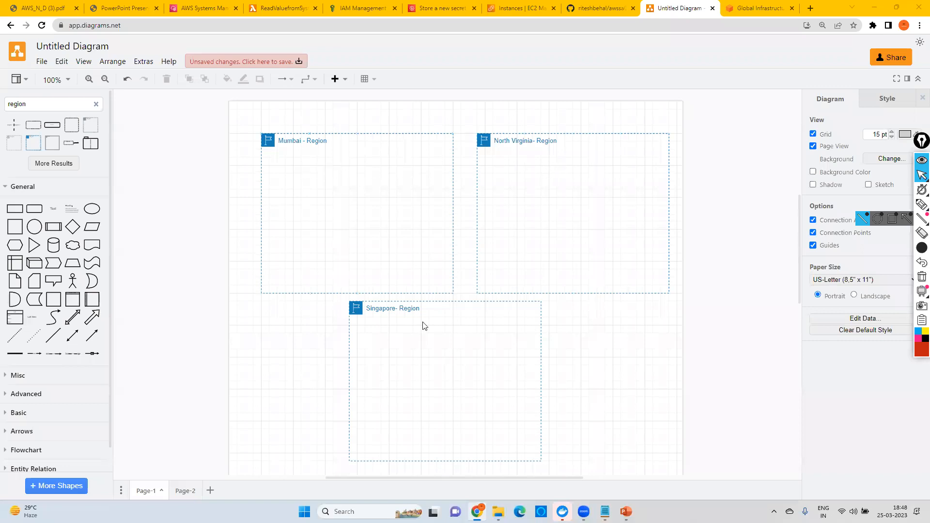
drag(34, 211, 274, 168)
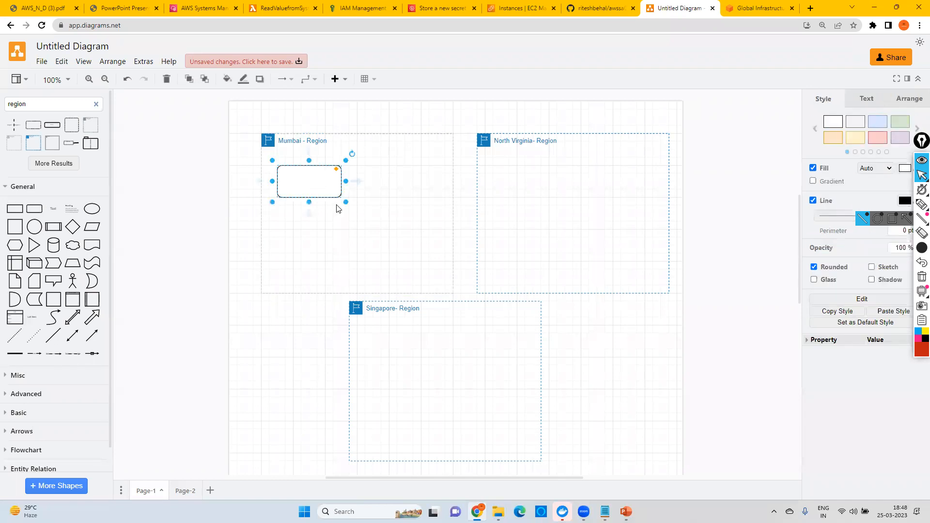
drag(341, 198, 342, 223)
click(379, 234)
Step: Copy the rounded box twice inside the Mumbai region, placing one copy beside it and the other centred below the pair
click(303, 195)
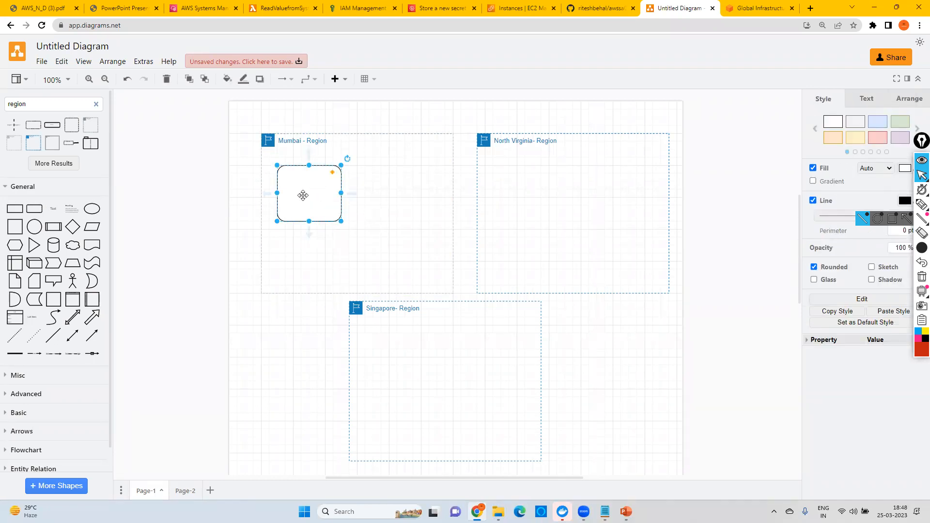
drag(326, 189, 397, 185)
click(319, 248)
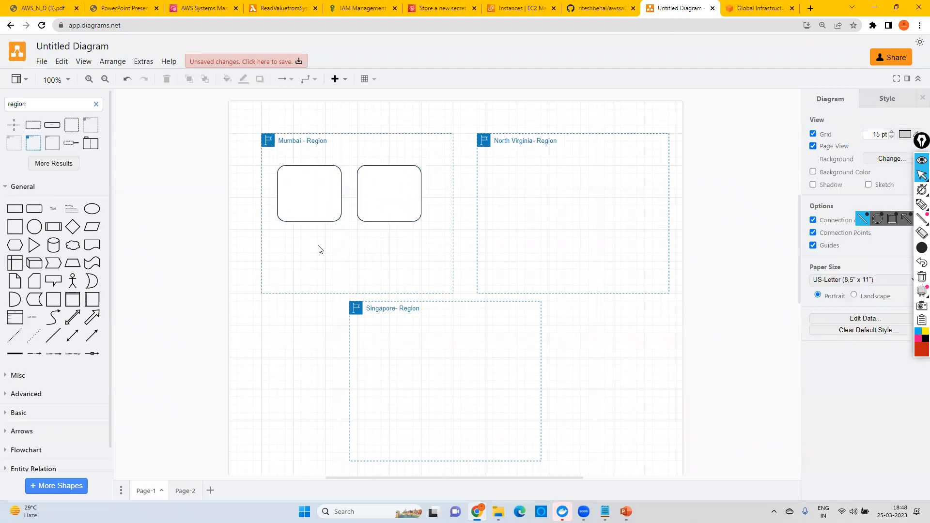
key(ctrl+v)
drag(333, 205, 359, 258)
Step: Label the original rounded box in the Mumbai region "az-1"
double_click(325, 201)
text(az-2)
key(BackSpace)
text(1)
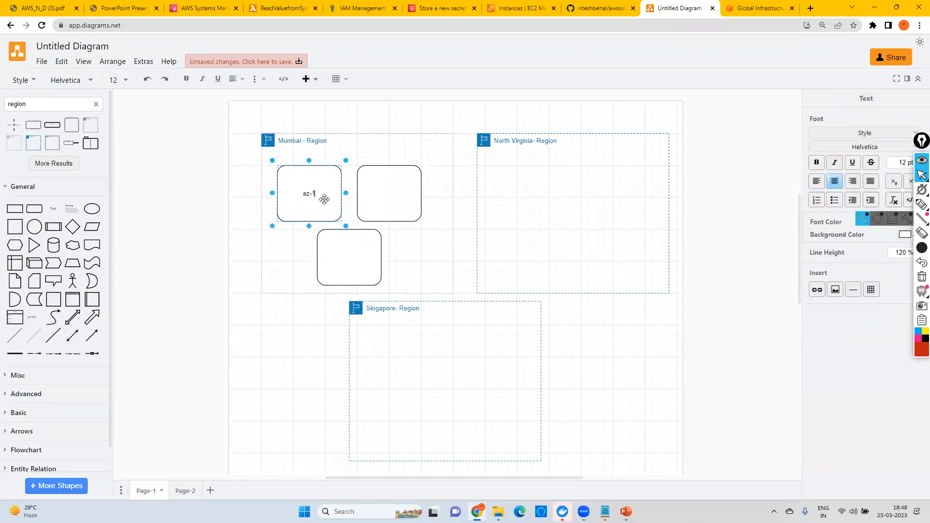
Step: Label the box beside az-1 "az-2"
click(377, 194)
double_click(376, 194)
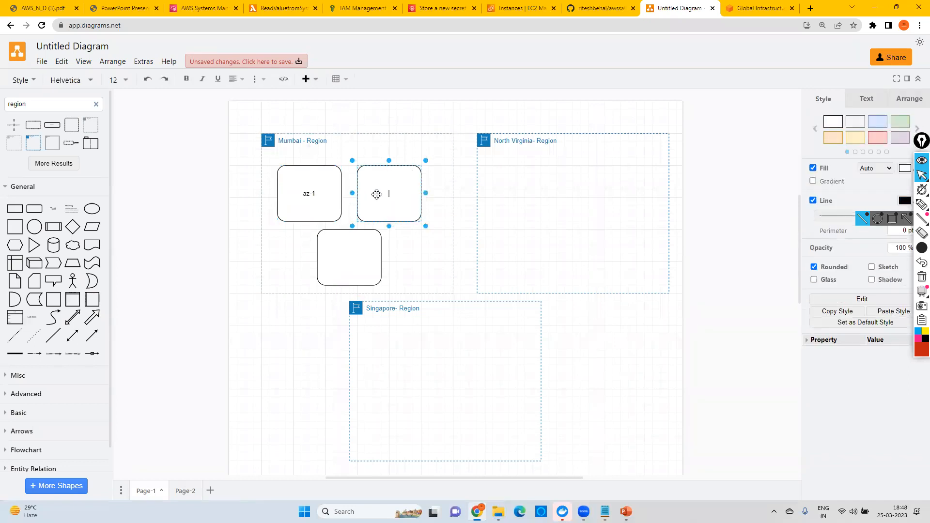
text(az-3)
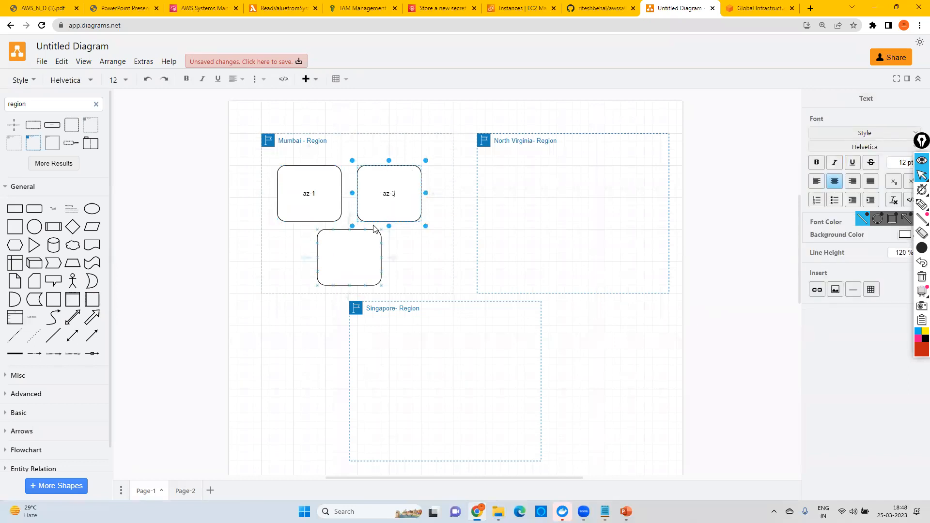
key(BackSpace)
text(2)
Step: Label the lower box in the Mumbai region "az-3"
double_click(371, 252)
text(az-3)
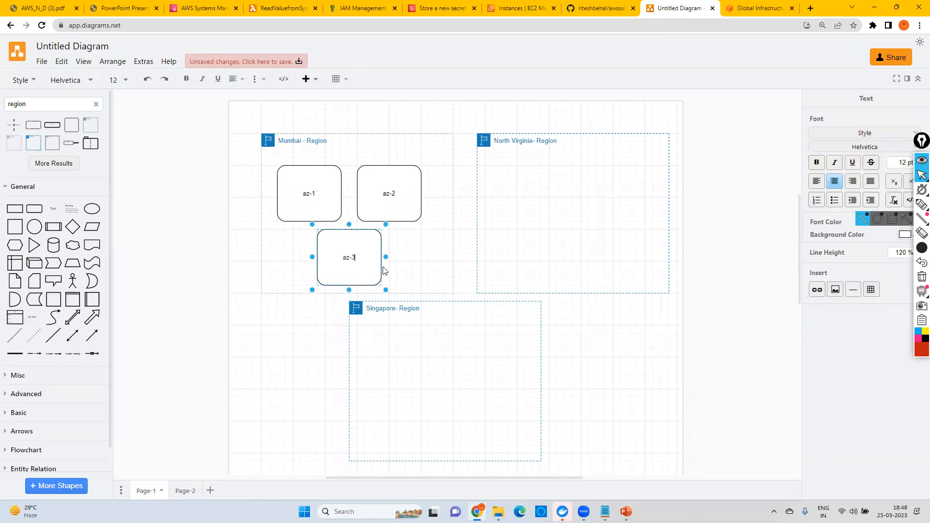
click(417, 261)
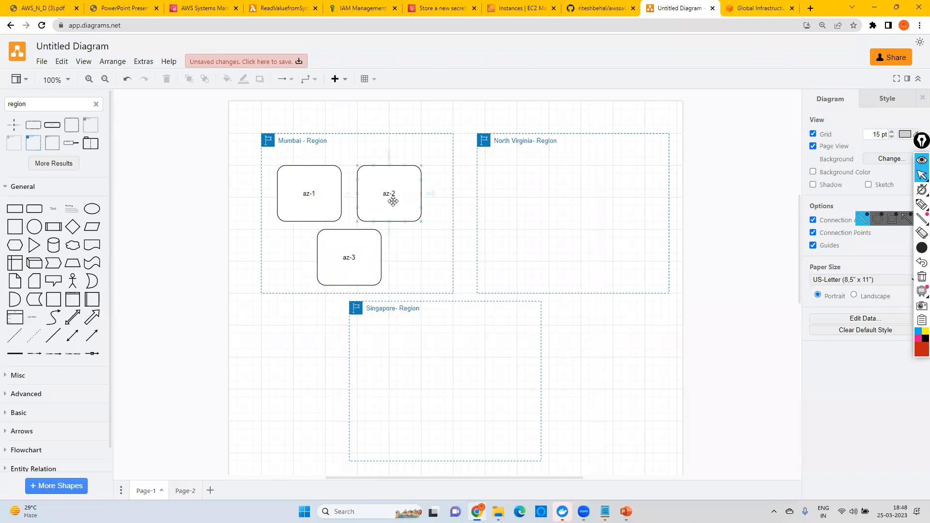
Step: Add a second line reading "Location1" to the az-1 box's label
click(316, 193)
double_click(316, 194)
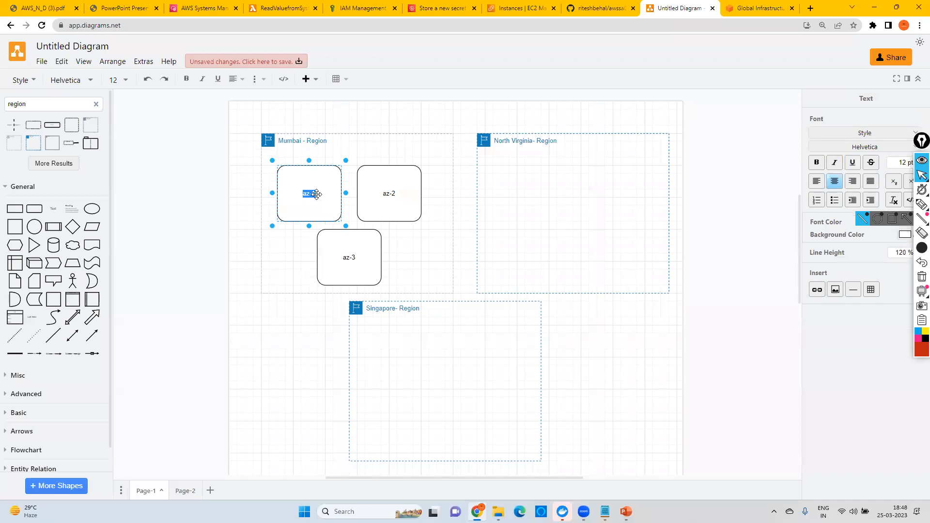
click(316, 193)
key(Return)
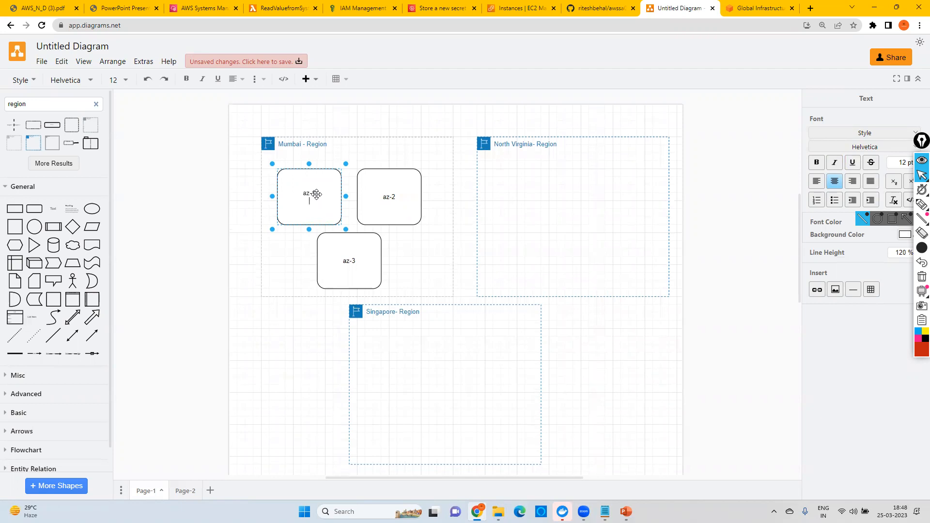
key(Return)
text(Location1)
Step: Add a second line reading "Location 2" to the az-2 box's label
double_click(396, 199)
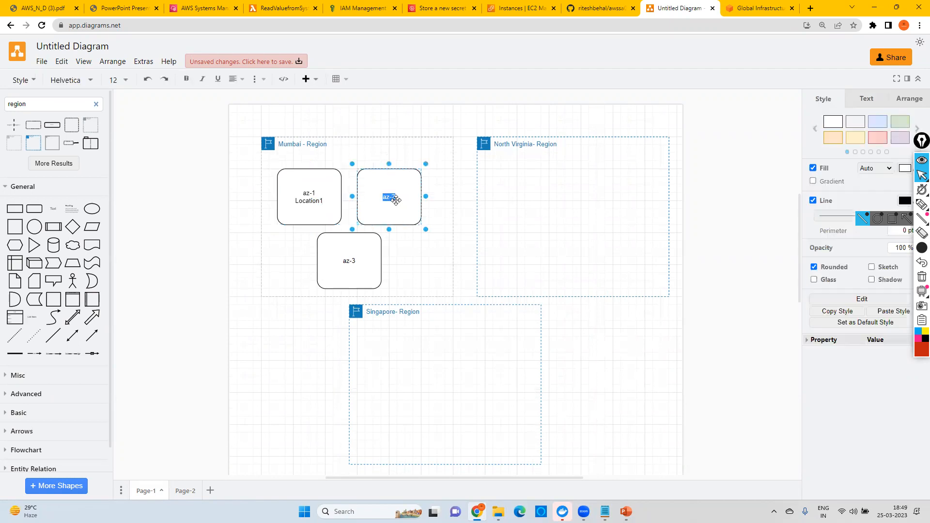
click(396, 200)
key(Return)
text(Location1)
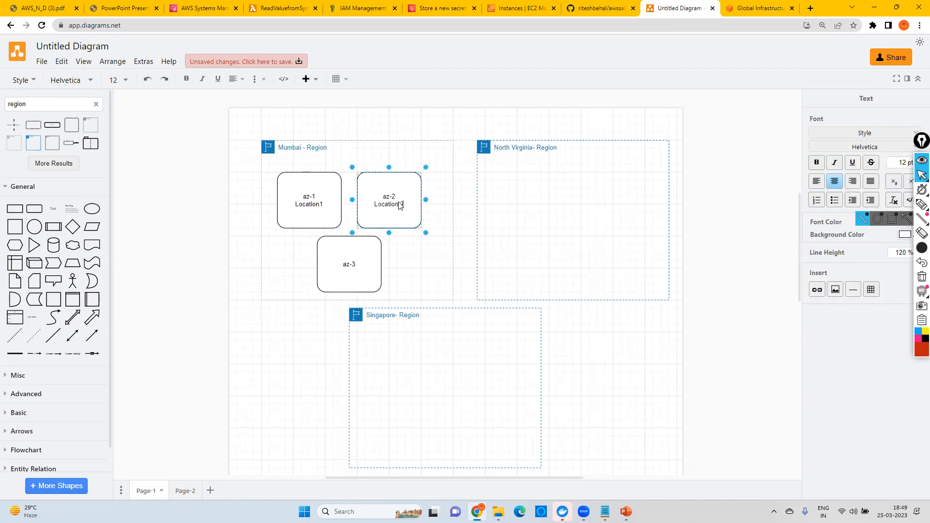
key(Escape)
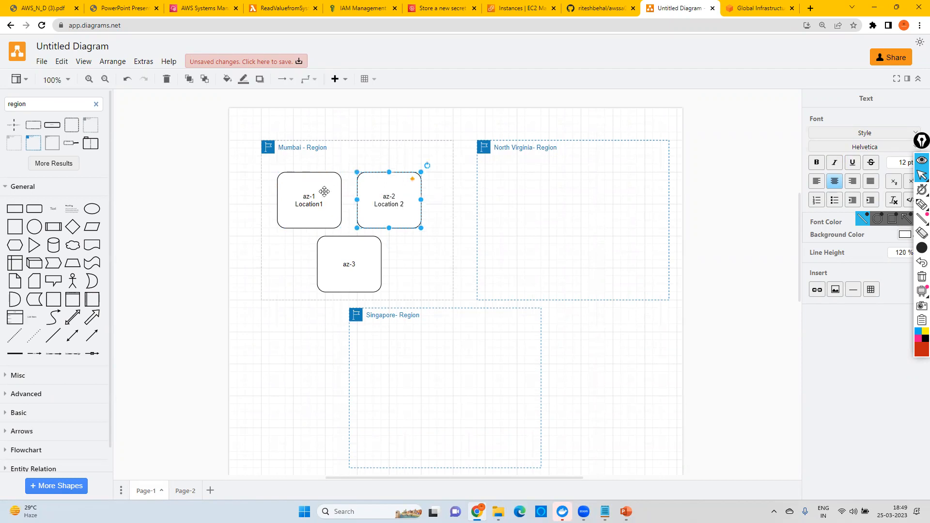
key(Escape)
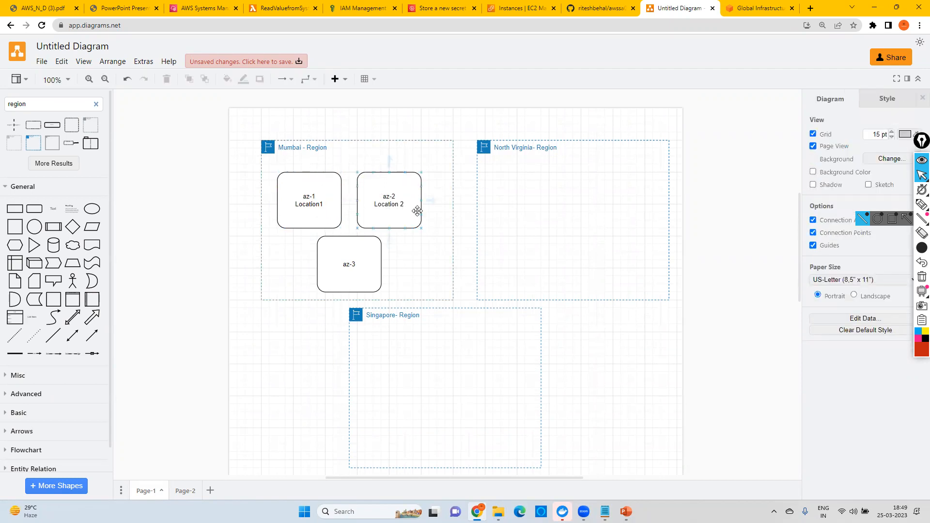
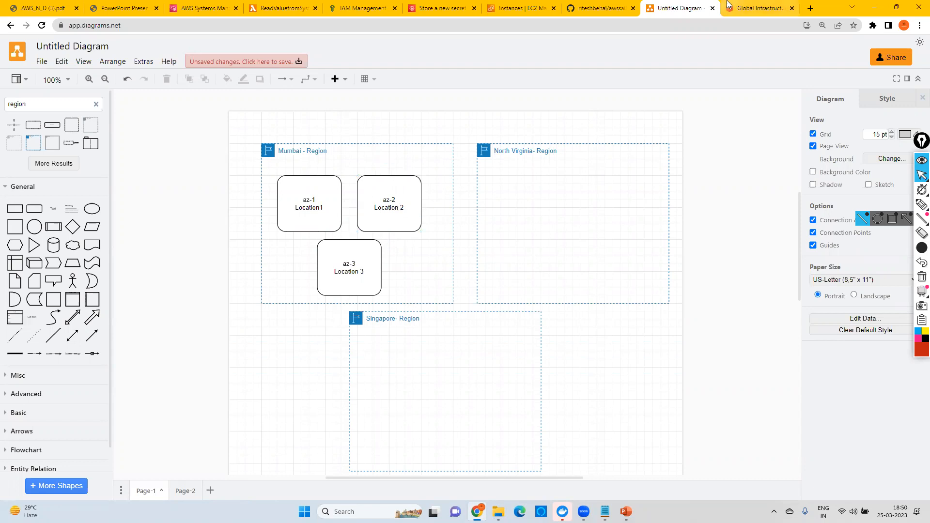
Step: Switch to the AWS Global Infrastructure page and skim its overview, from the infrastructure map to the benefits section
click(741, 8)
scroll(556, 238, down, 10)
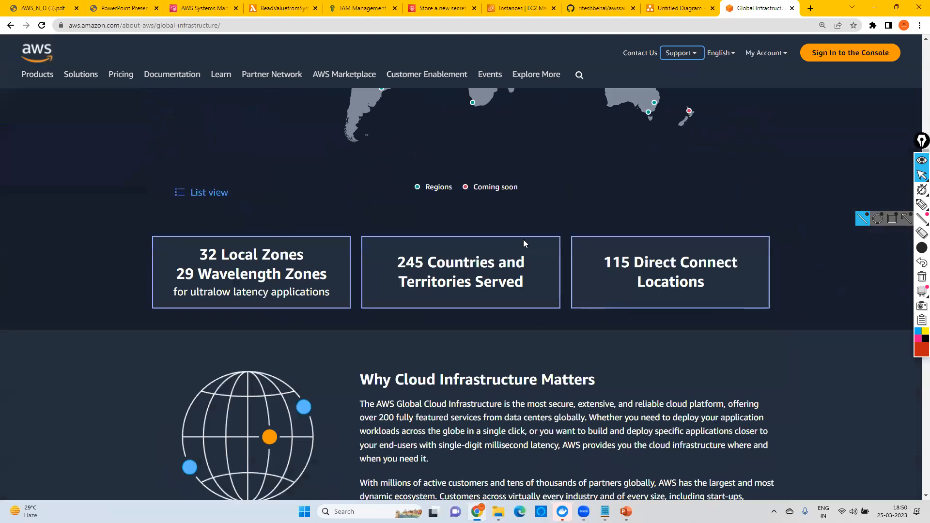
scroll(523, 240, down, 6)
scroll(519, 244, down, 13)
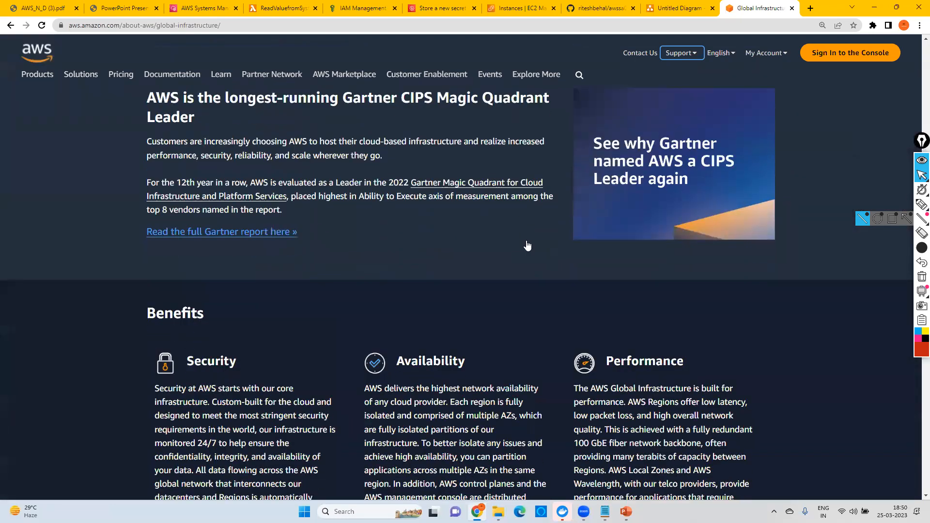
scroll(461, 220, down, 5)
scroll(459, 225, up, 15)
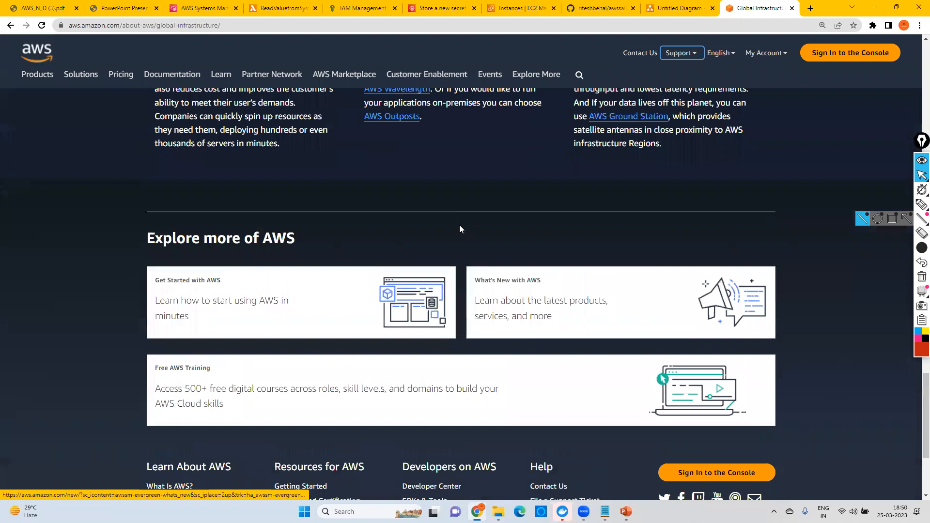
scroll(256, 234, up, 6)
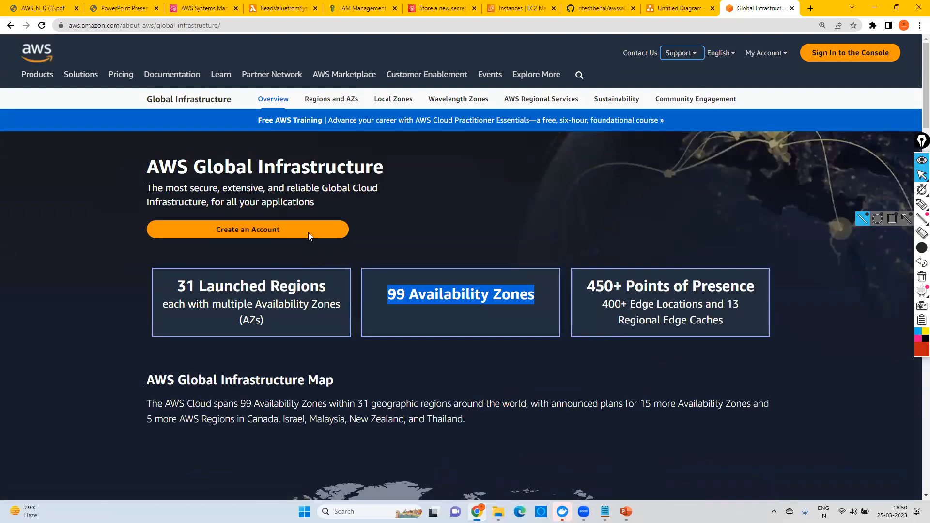
Step: Open the Regions and AZs page and examine the North American regions, including US West (Oregon)'s availability zones
click(340, 99)
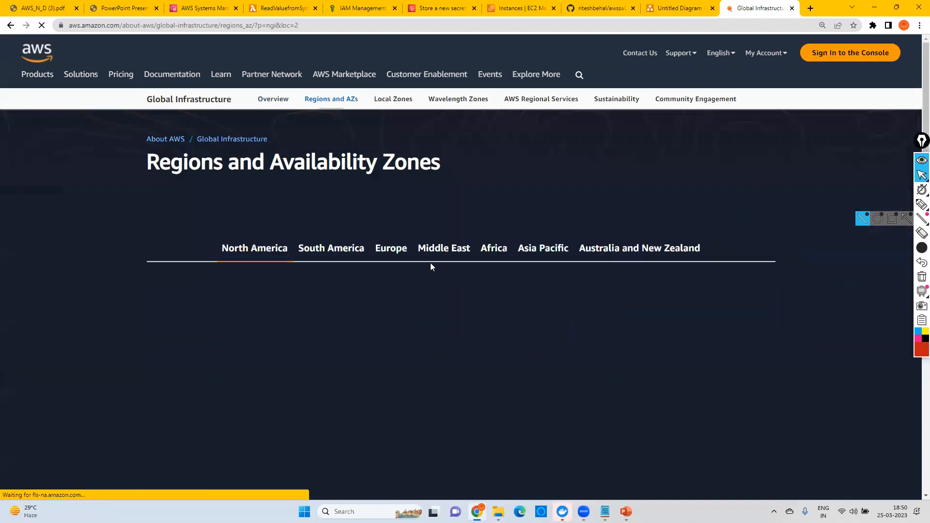
scroll(533, 267, down, 2)
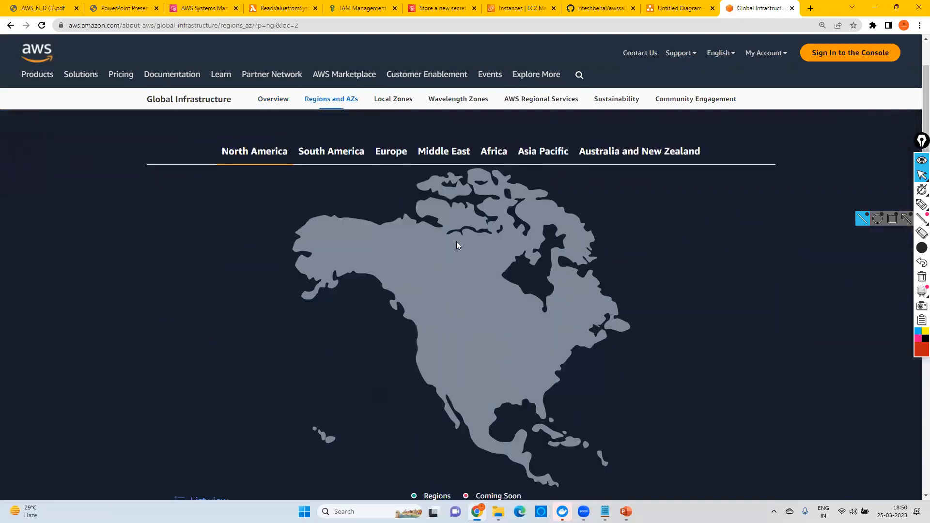
scroll(371, 248, down, 7)
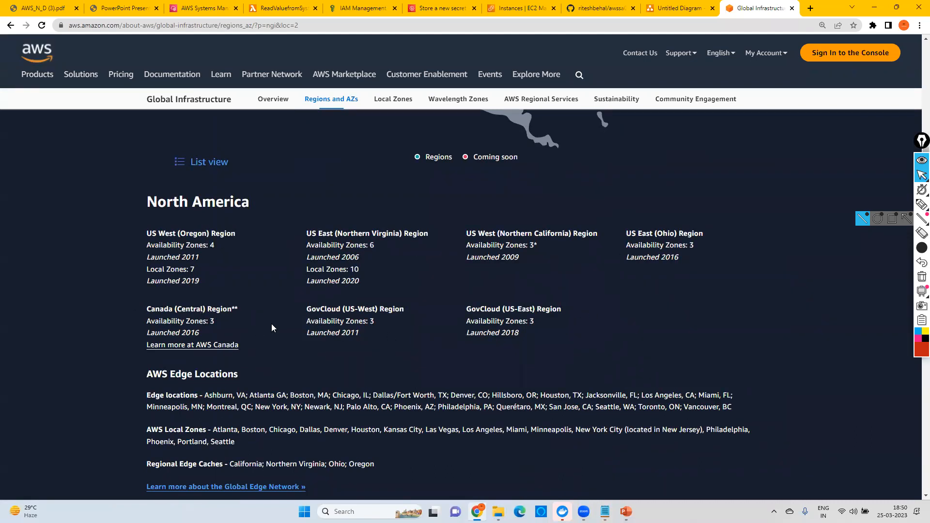
drag(320, 310, 568, 346)
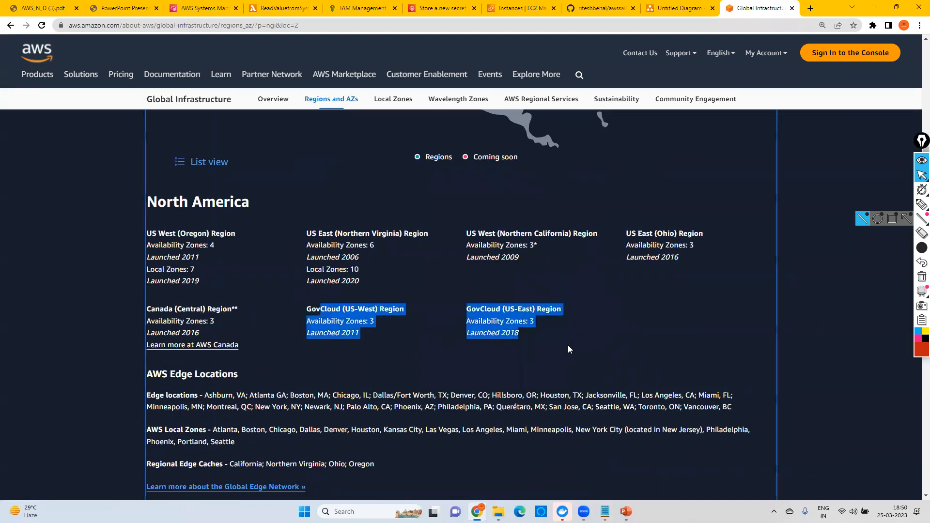
click(539, 349)
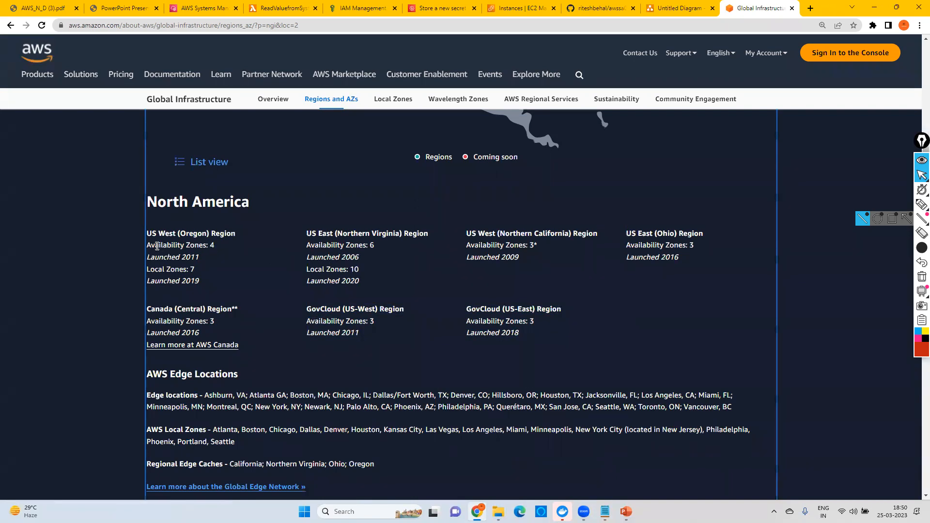
drag(151, 233, 231, 233)
drag(155, 245, 214, 247)
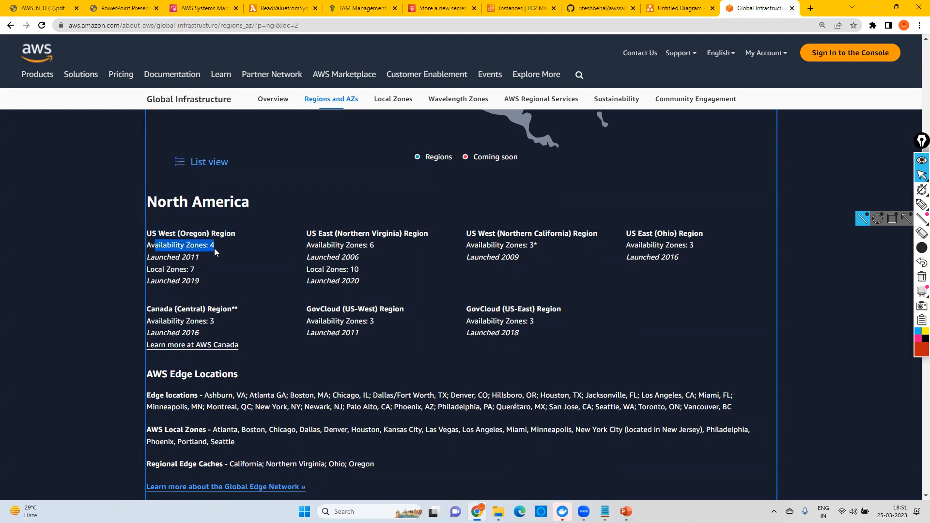
Step: Compare the diagram's Mumbai zones with the availability zone counts listed for US West (Oregon) and US East (Northern Virginia)
click(678, 8)
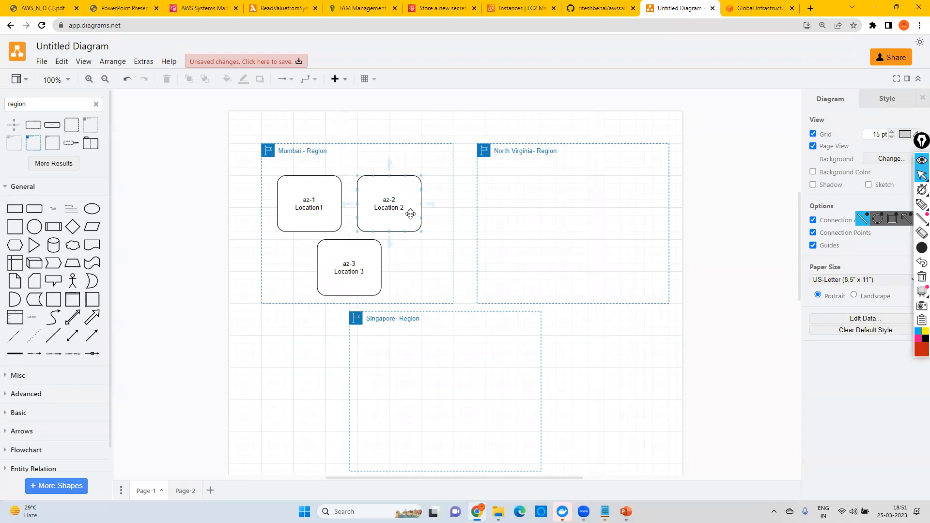
click(725, 11)
click(181, 237)
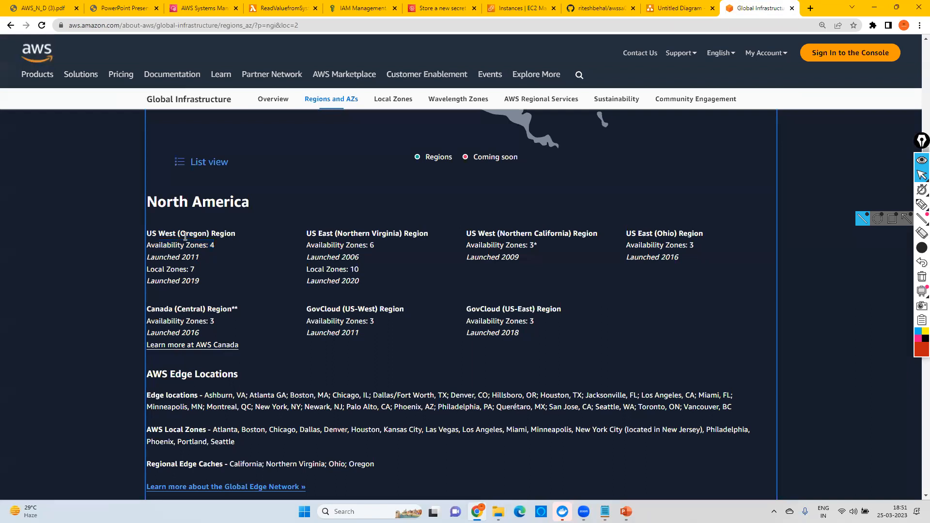
drag(159, 245, 215, 249)
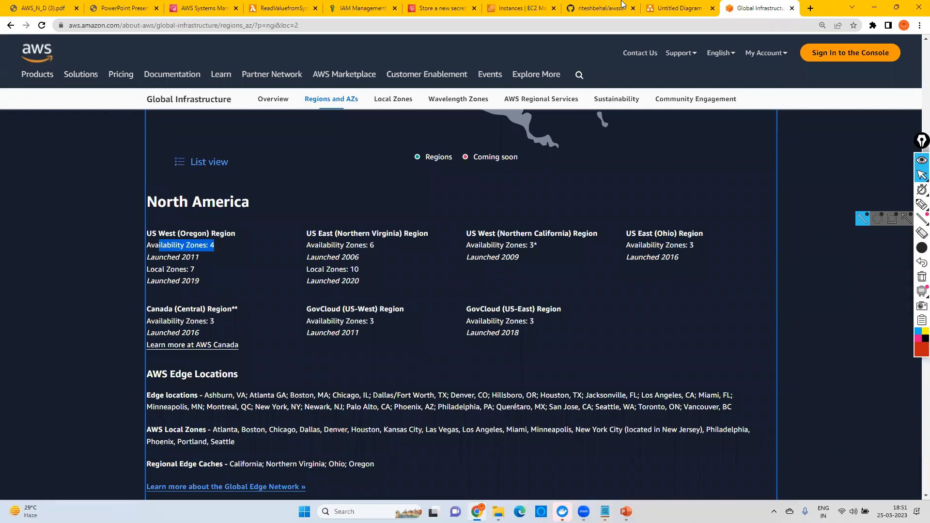
click(679, 9)
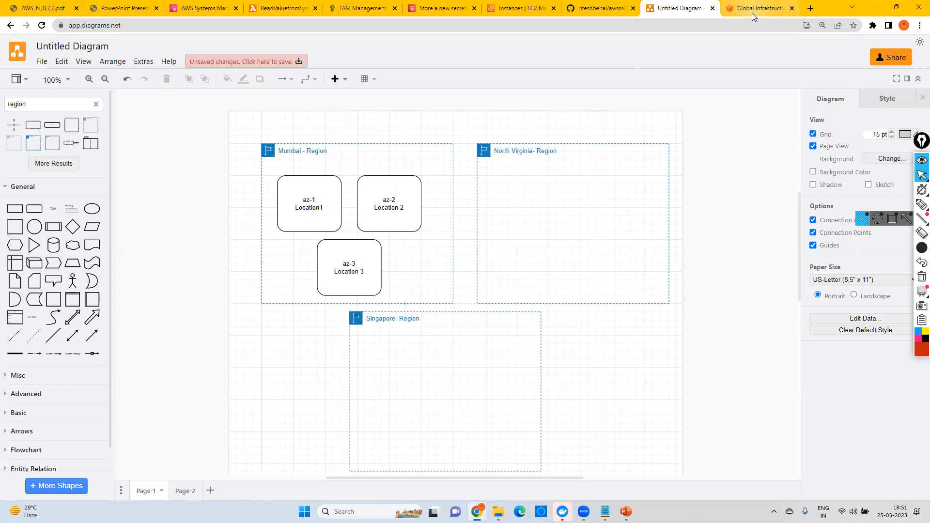
key(ctrl+Tab)
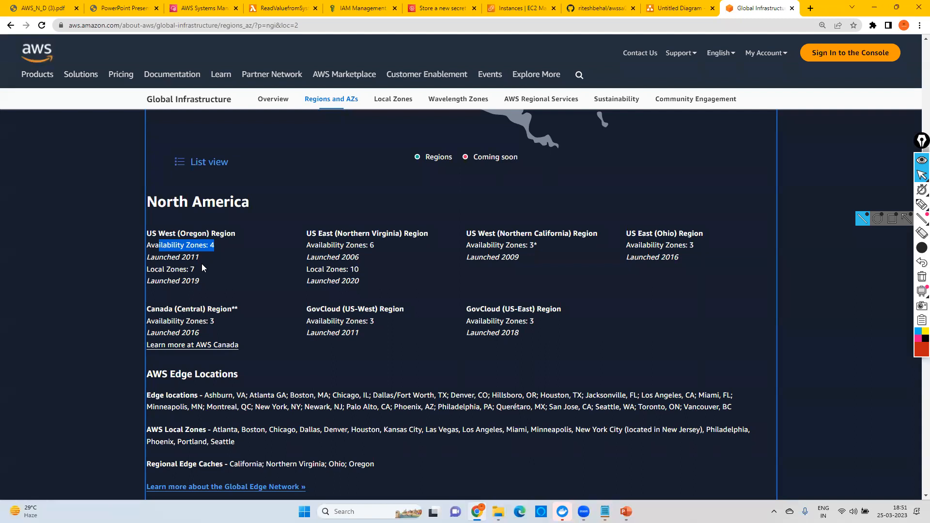
click(202, 264)
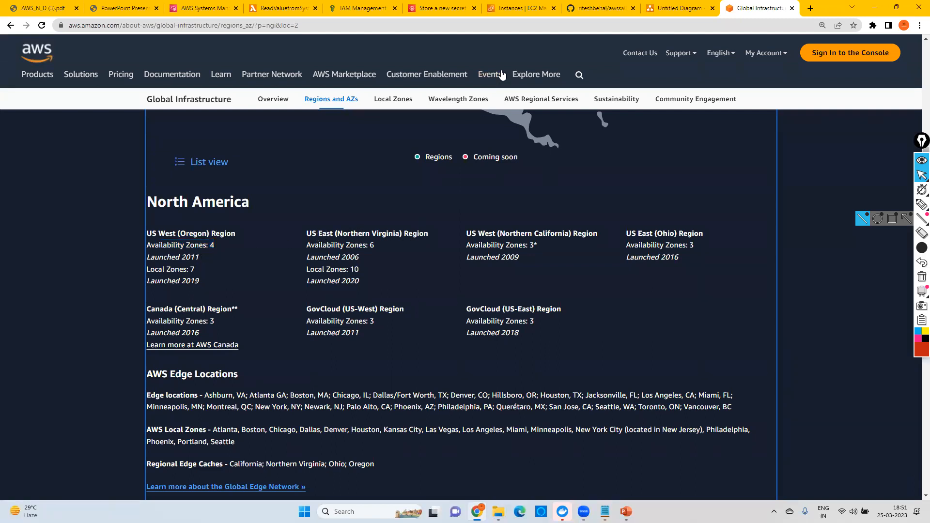
drag(321, 246, 382, 247)
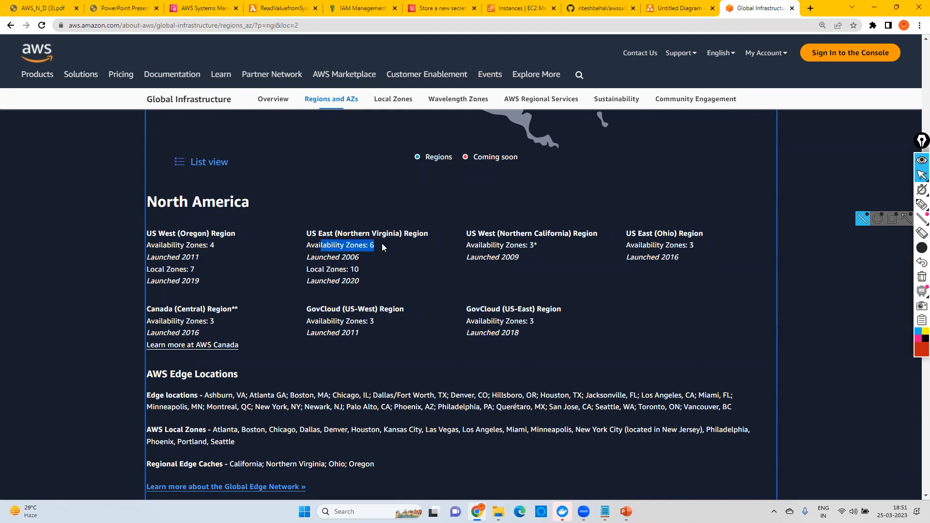
scroll(342, 258, up, 10)
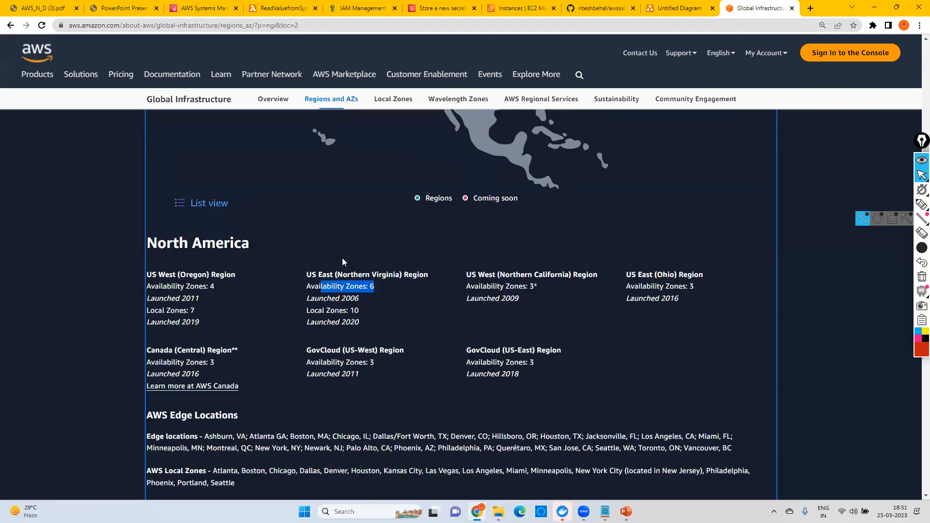
Step: Show the Asia Pacific regions and examine the Mumbai and Hyderabad entries with their availability zones
click(542, 249)
scroll(290, 348, down, 7)
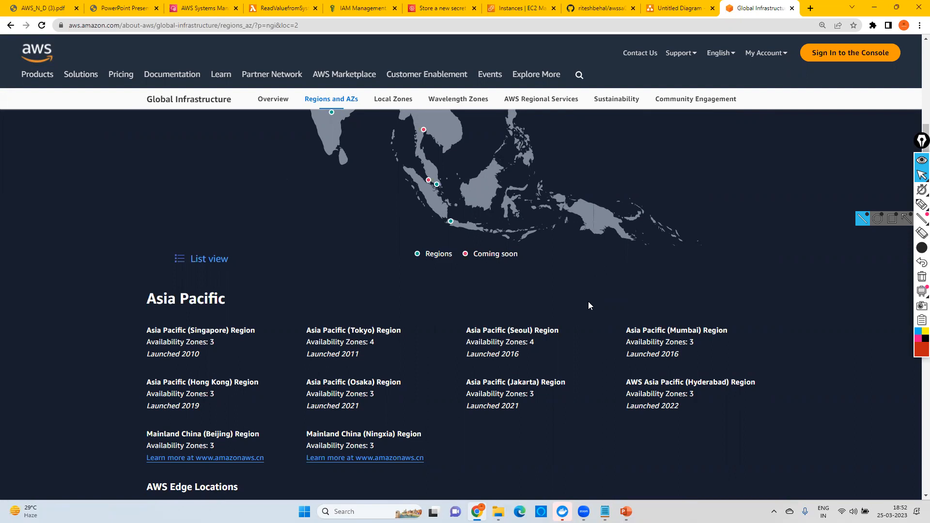
scroll(588, 301, down, 1)
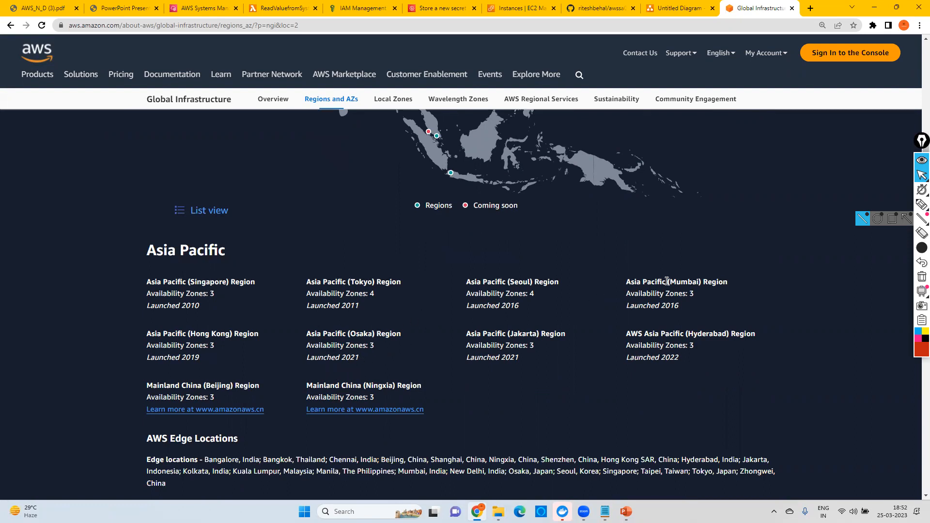
drag(655, 283, 717, 293)
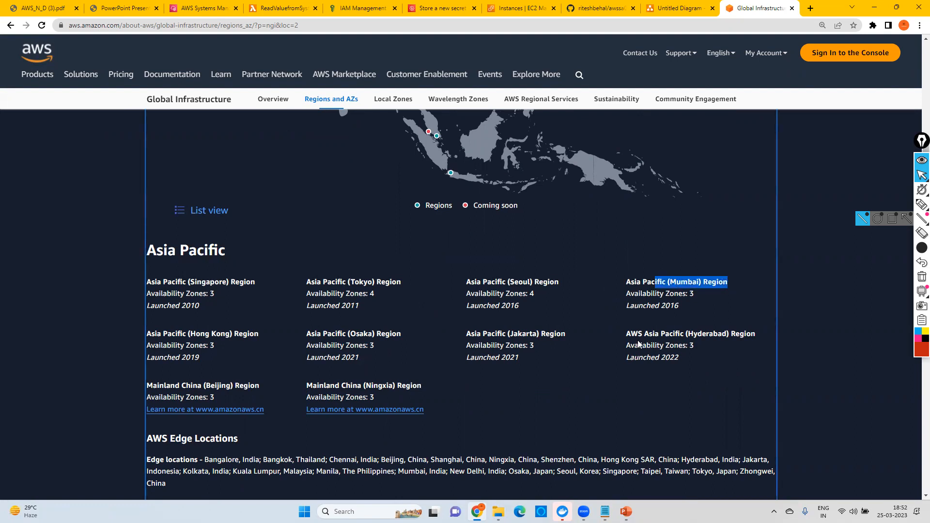
drag(659, 334, 740, 333)
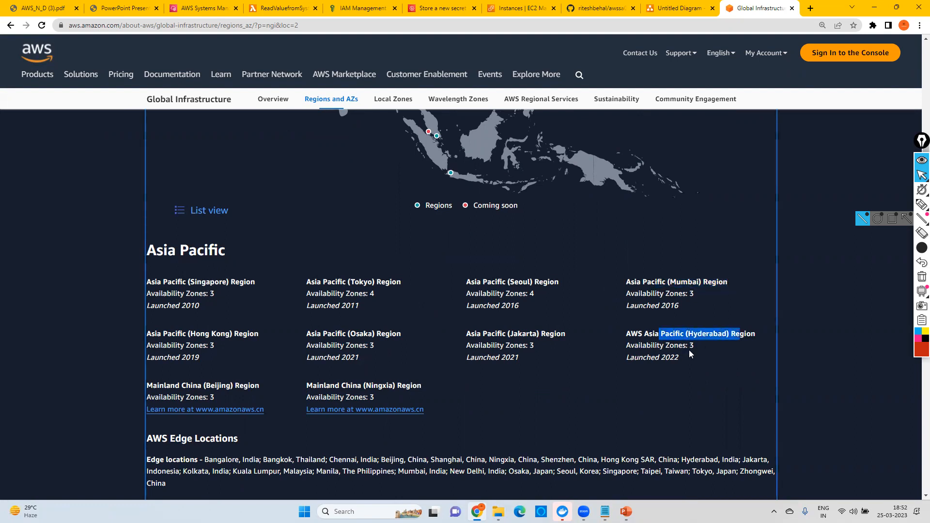
drag(674, 357, 640, 355)
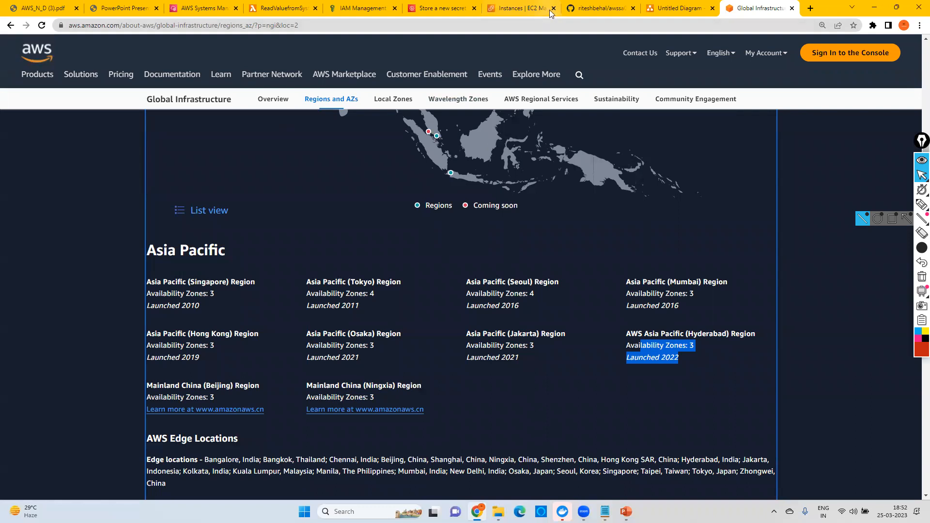
Step: Switch back to the diagram and clear the label of the az-2 box in the Mumbai region
click(670, 7)
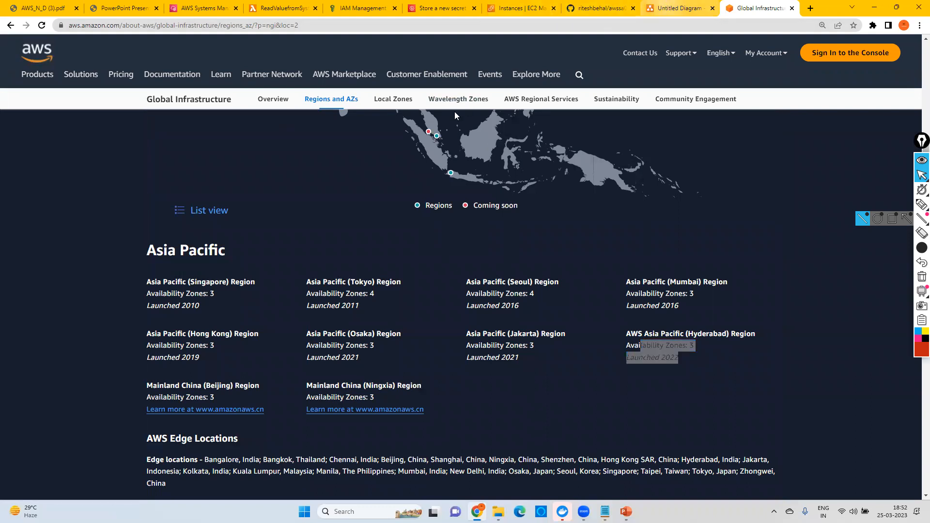
click(394, 220)
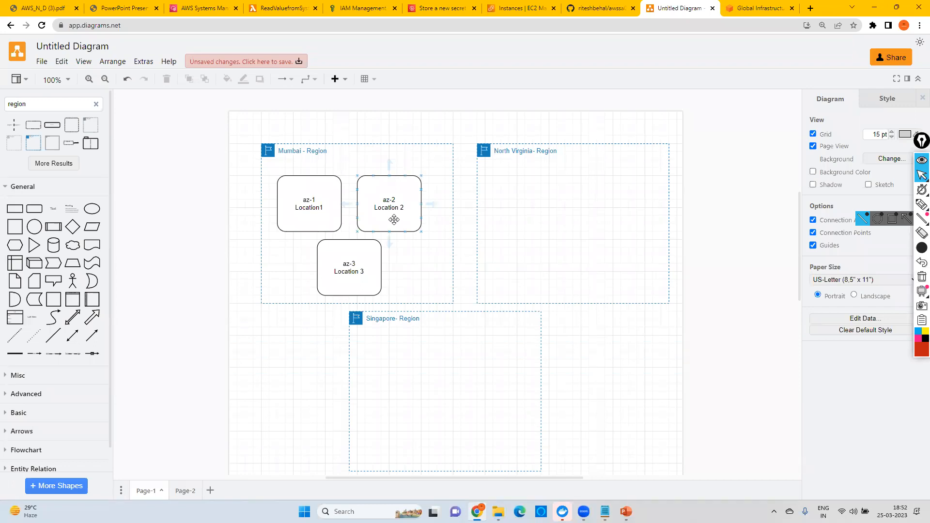
click(297, 190)
double_click(388, 205)
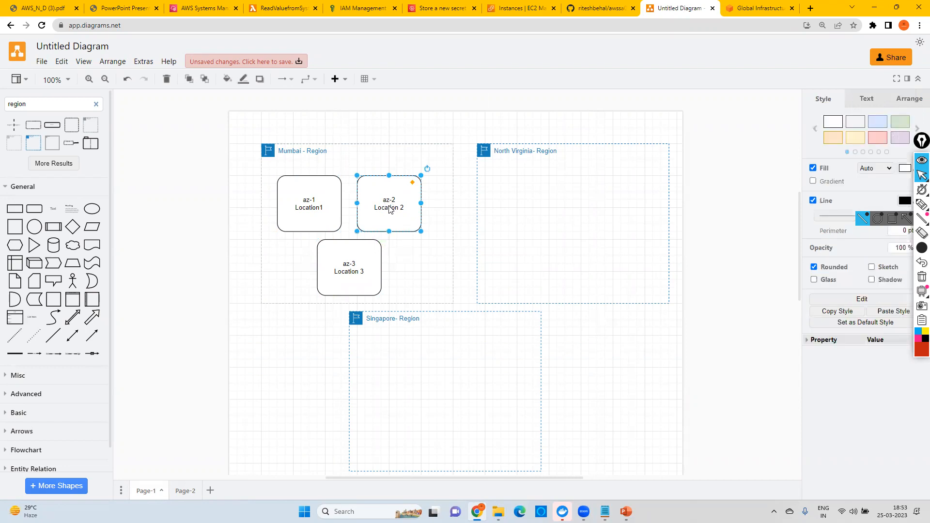
key(BackSpace)
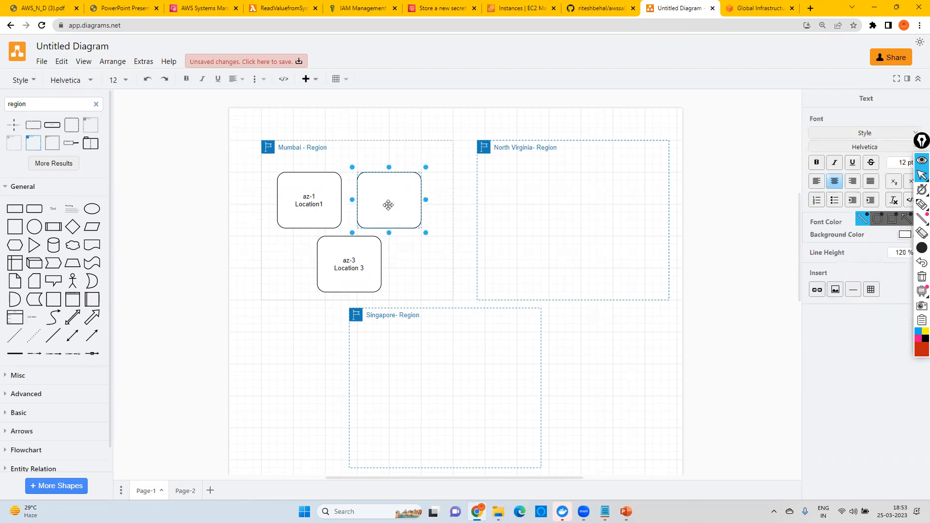
Step: Enlarge the unlabelled box to nearly the full height of the Mumbai region and move the az-3 box directly beneath az-1
drag(423, 231, 448, 264)
drag(409, 197, 402, 176)
drag(347, 262, 303, 269)
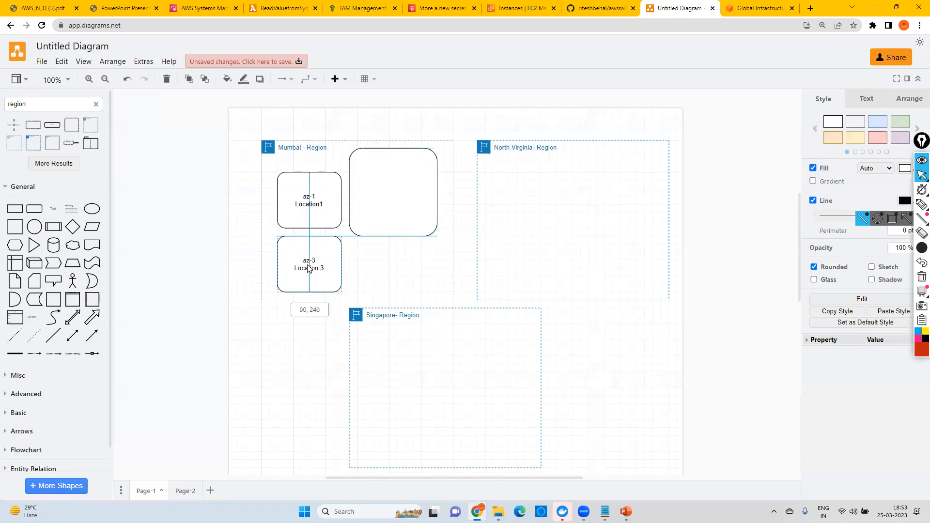
click(388, 194)
drag(436, 240, 447, 295)
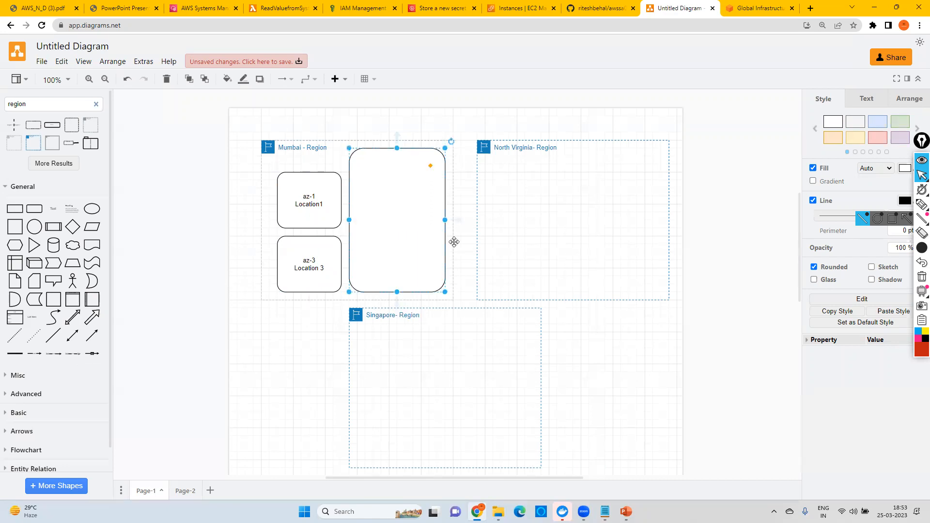
click(465, 296)
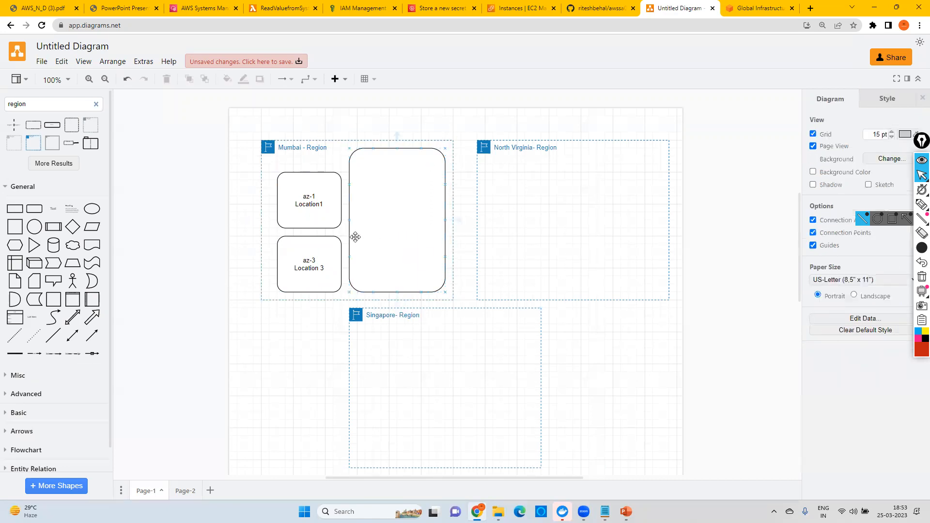
Step: Review the Notepad notes on creating EC2 instances with the Windows and Linux operating systems, and minimize them
mouse_move(627, 511)
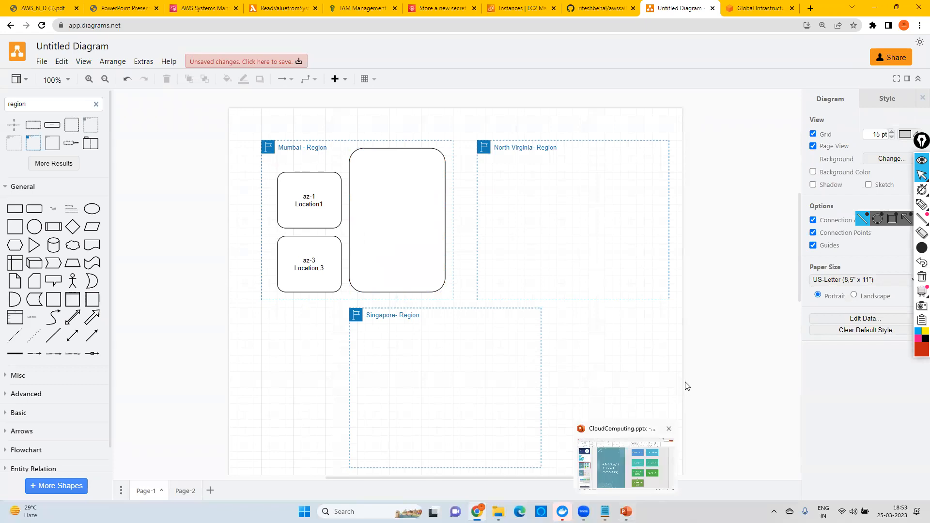
click(415, 219)
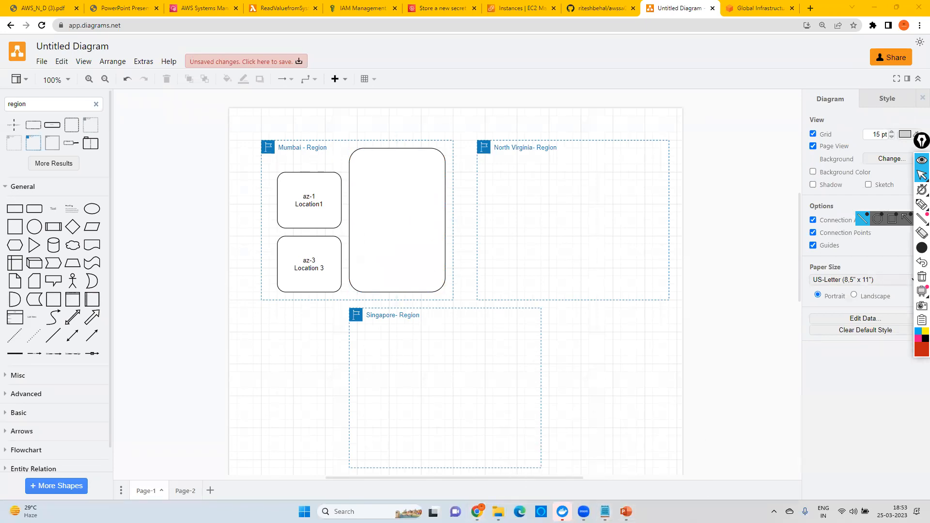
mouse_move(605, 512)
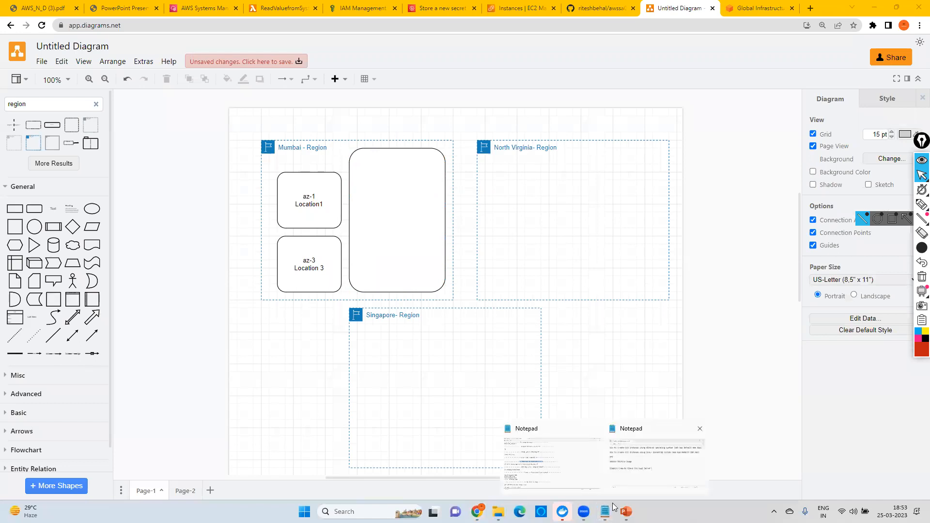
click(656, 460)
drag(206, 124, 296, 124)
click(325, 124)
drag(375, 122, 507, 125)
drag(369, 150, 506, 150)
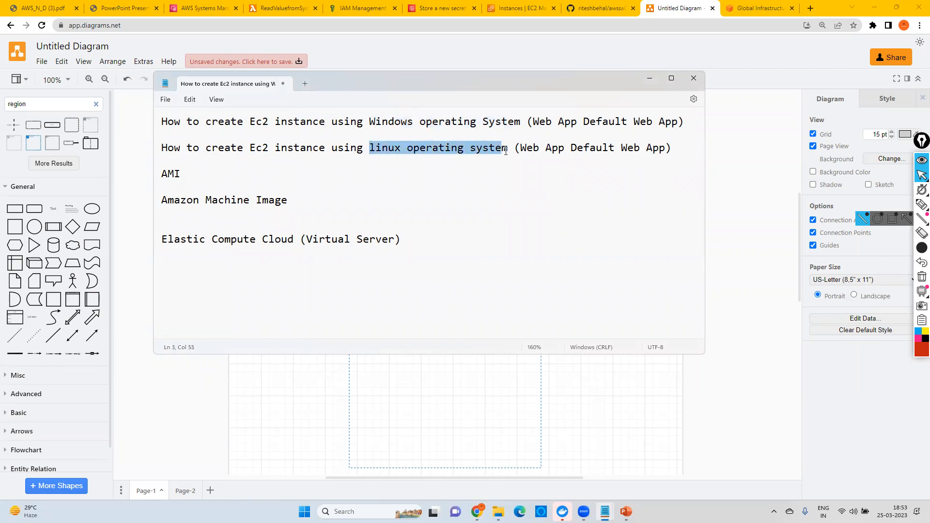
click(650, 77)
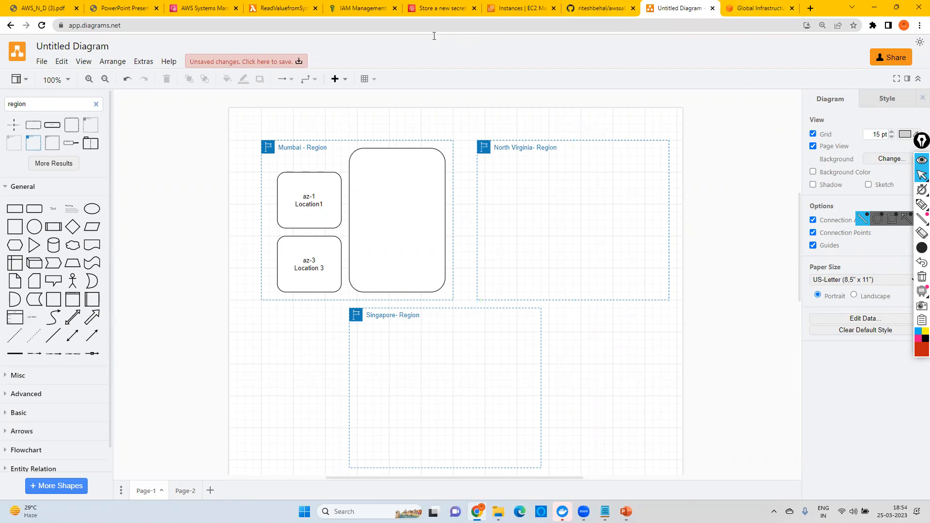
Step: In the AWS console, open the EC2 service and view its running instances, and return to the diagram
click(439, 7)
click(702, 209)
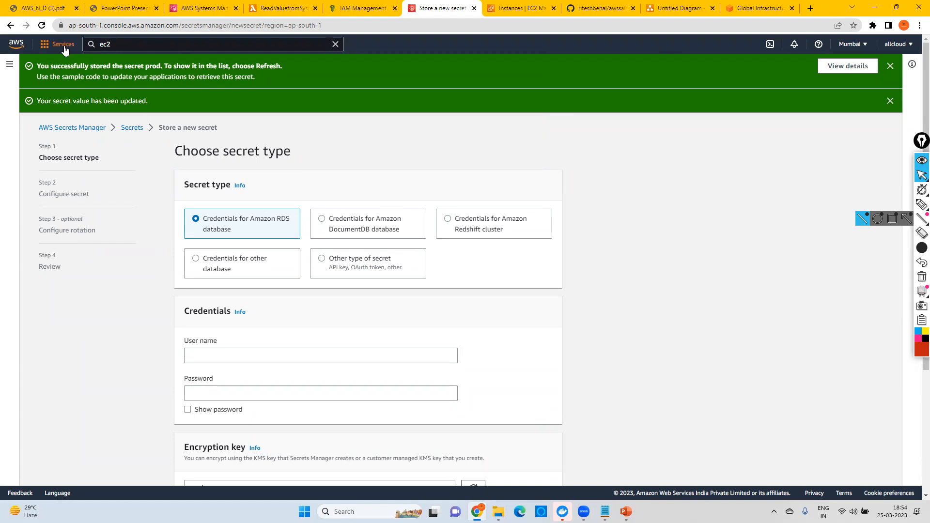
click(111, 44)
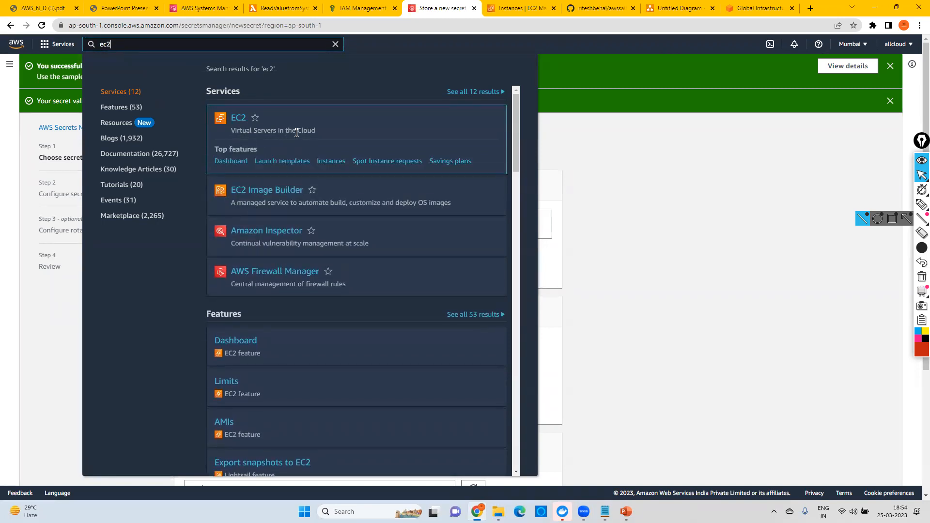
click(239, 120)
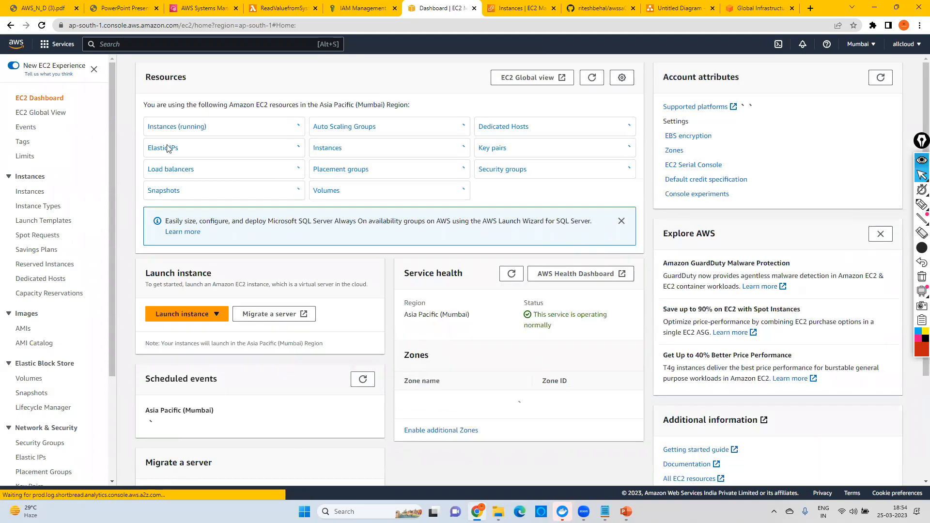
click(176, 128)
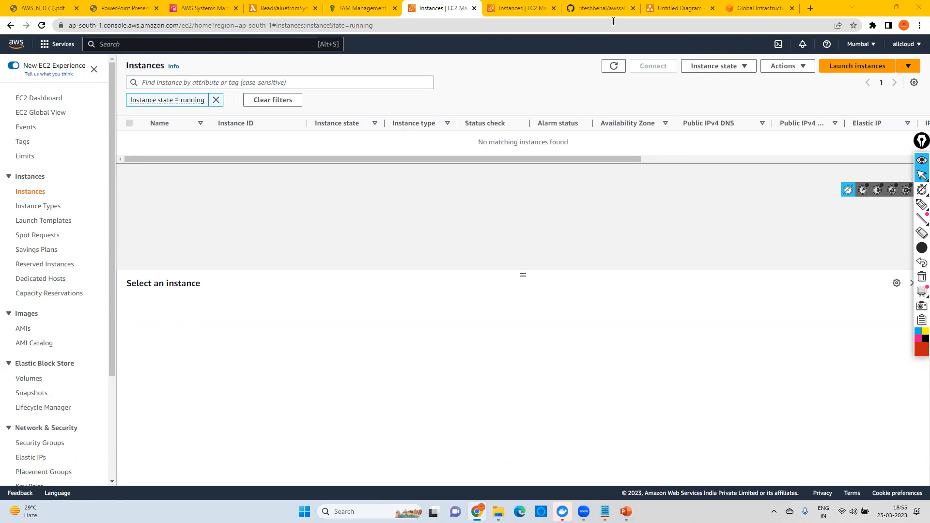
click(686, 12)
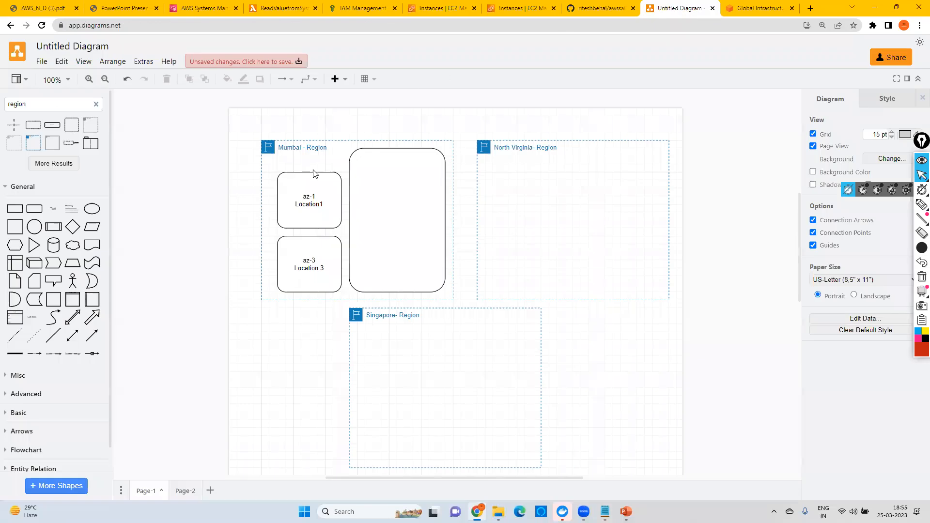
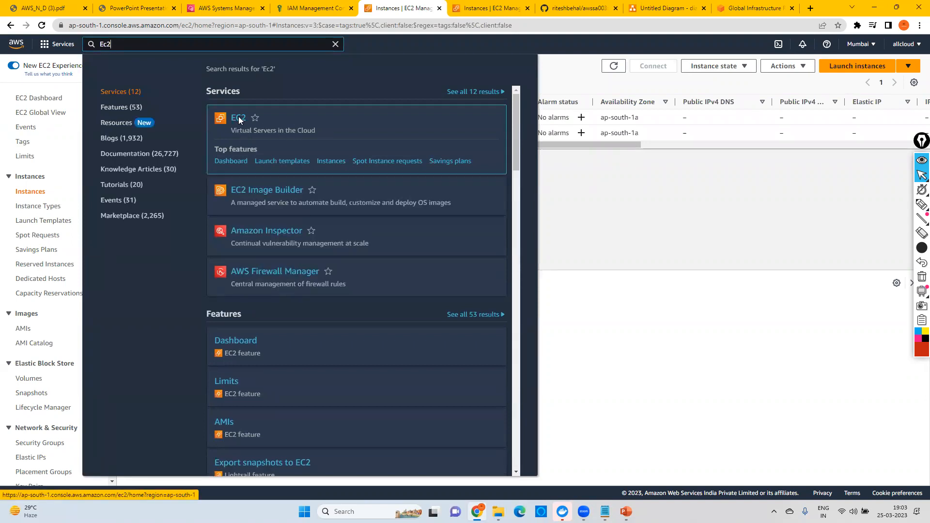
Step: Open the EC2 service dashboard and list the running instances in the Mumbai region
click(238, 118)
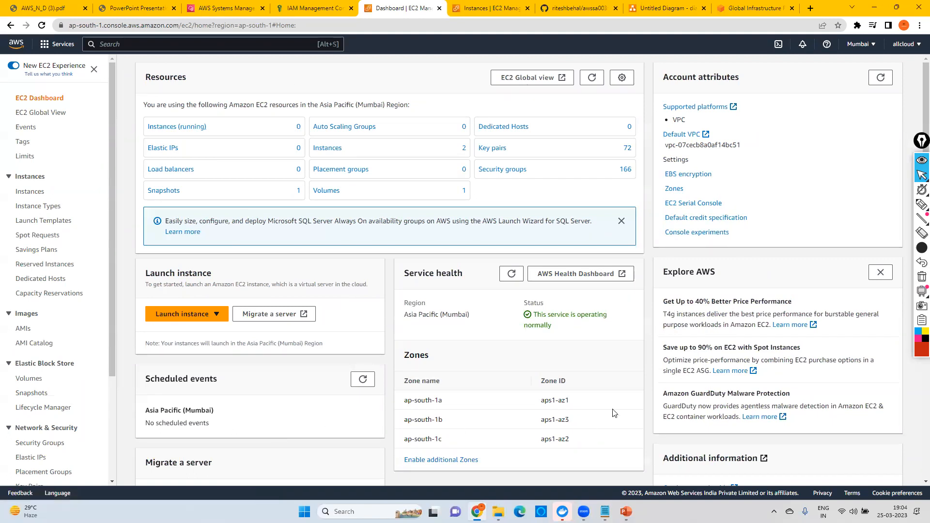
click(176, 129)
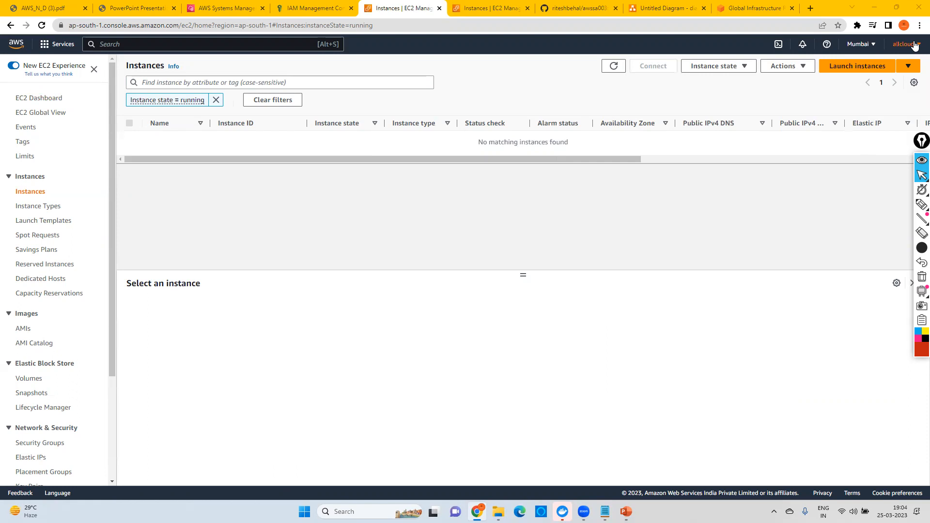
Step: Switch the console to the US East (N. Virginia) region and back to Asia Pacific (Mumbai)
click(875, 45)
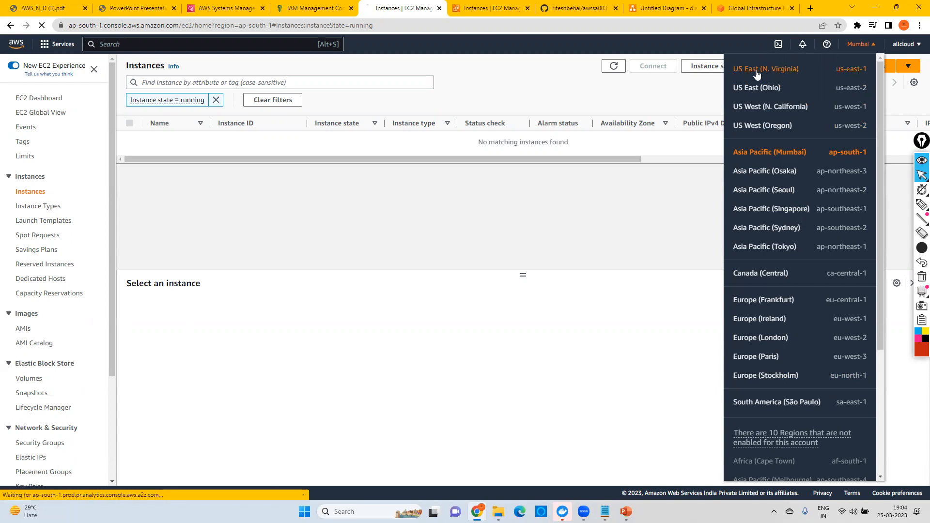
click(782, 71)
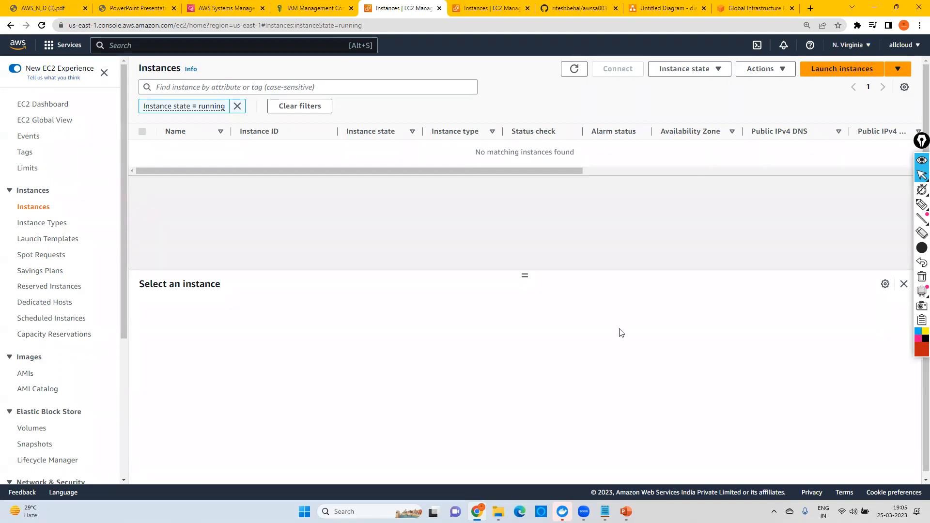
click(858, 44)
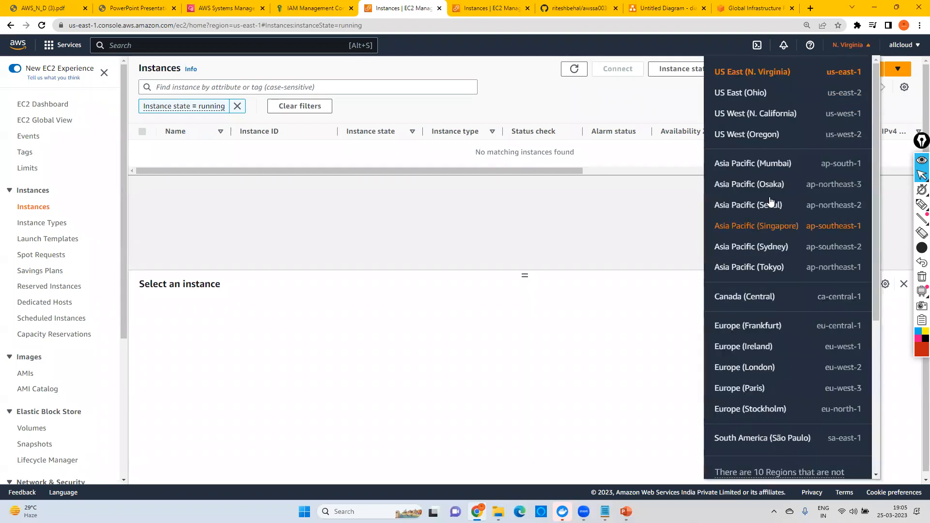
click(761, 165)
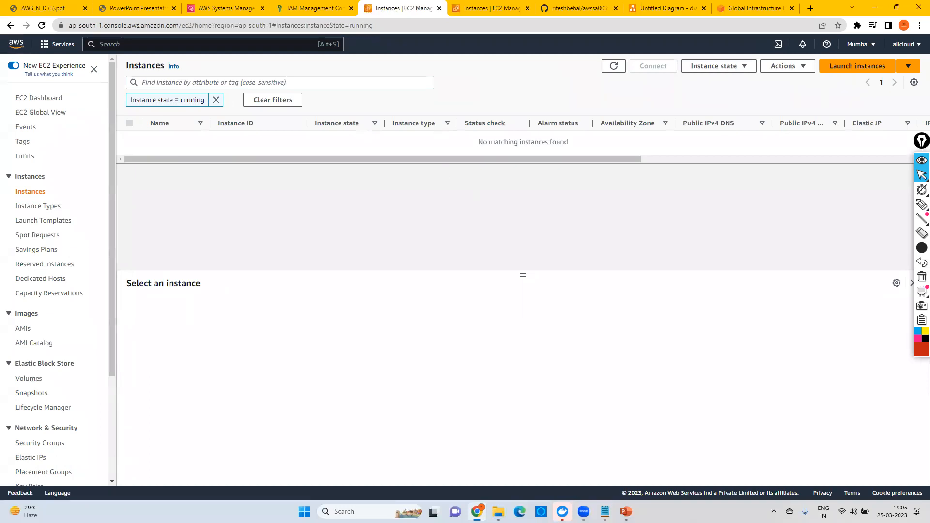
Step: Review the Notepad line on creating an EC2 instance with the Windows operating system, highlight part of it, and minimize the notes
mouse_move(605, 512)
click(655, 456)
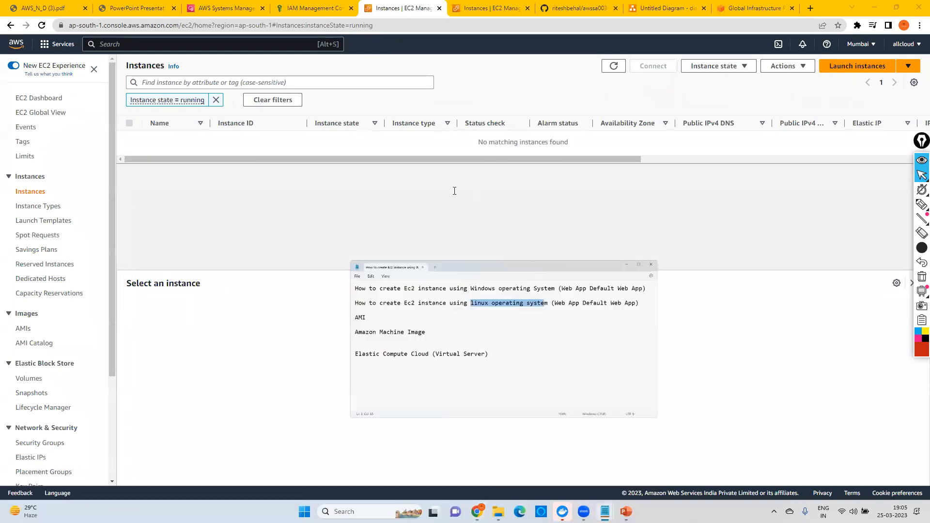
click(223, 130)
drag(212, 121, 524, 120)
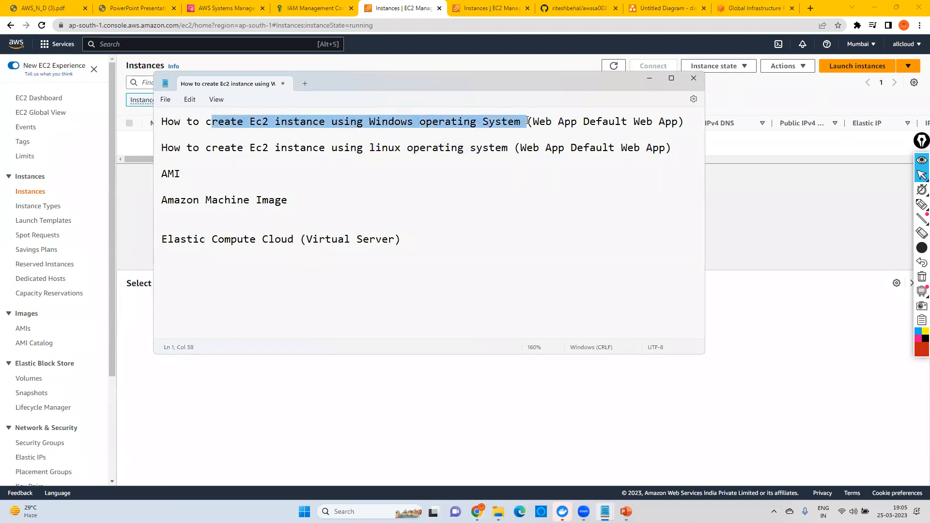
click(565, 122)
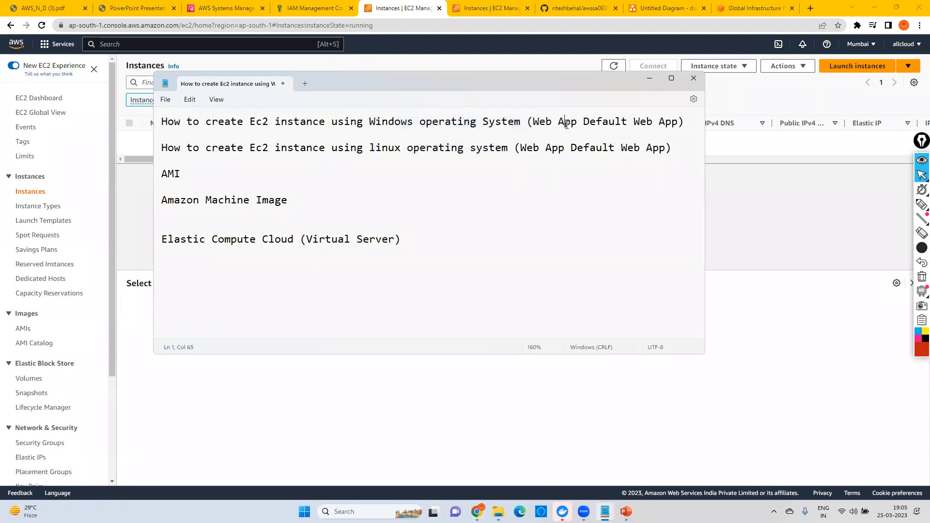
click(649, 78)
Step: Start launching a new EC2 instance and name it WindowWebServer
click(860, 69)
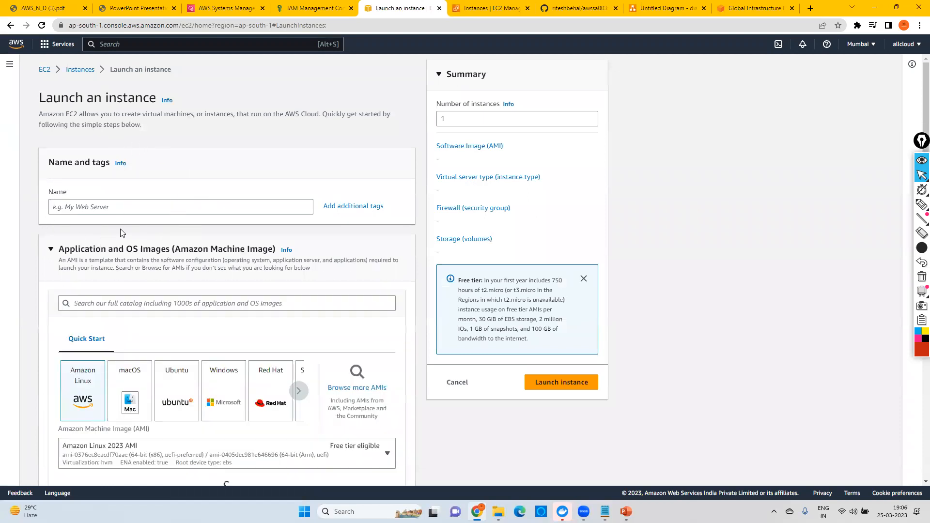
click(80, 207)
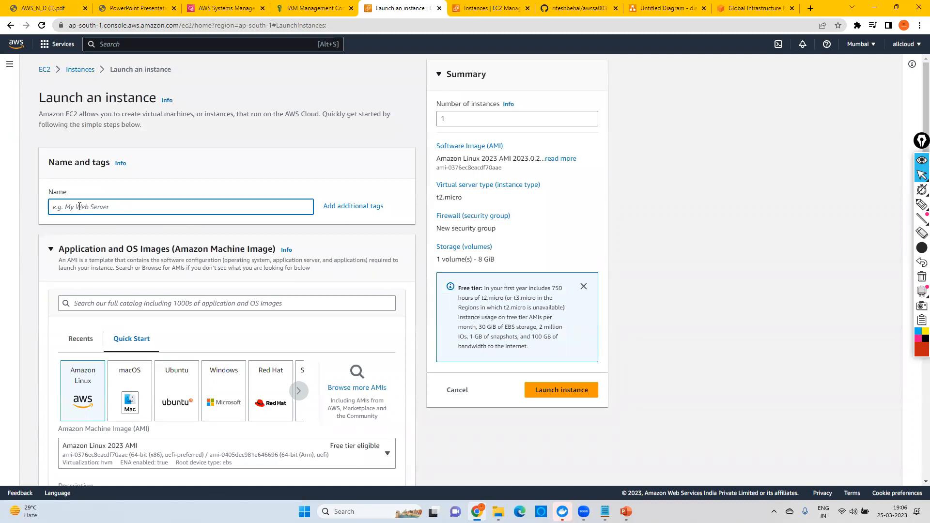
text(WebSer)
text(Window)
Step: Highlight the Amazon Machine Image line in the Notepad notes and return to the AMI choices of the instance launch form
scroll(133, 208, down, 2)
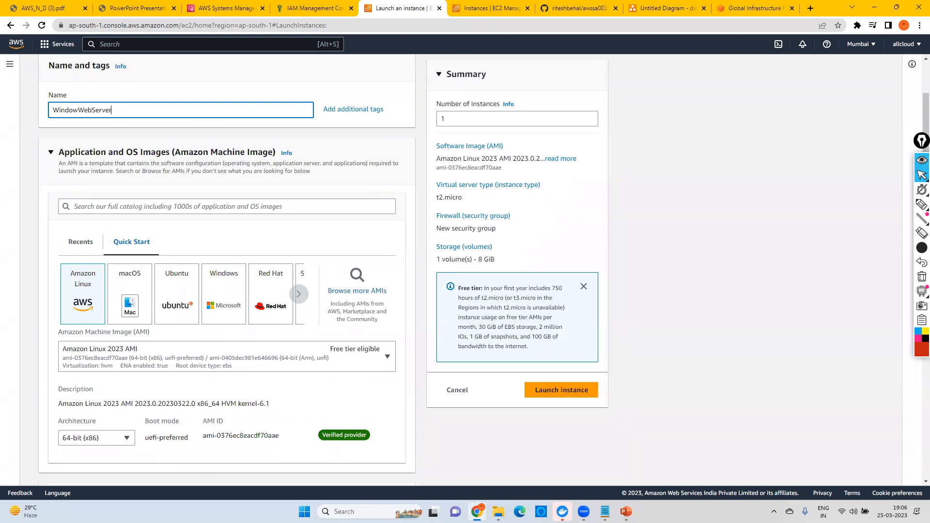
click(604, 512)
click(656, 455)
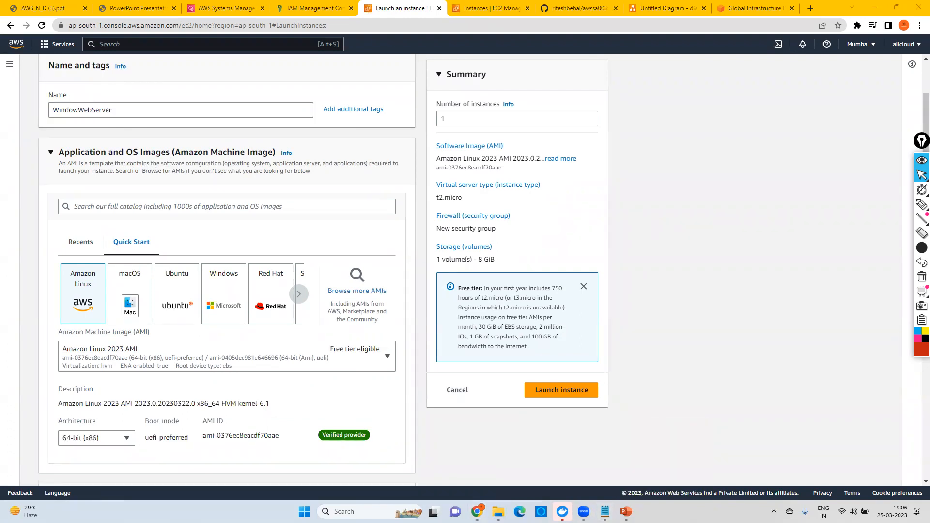
drag(311, 211, 149, 201)
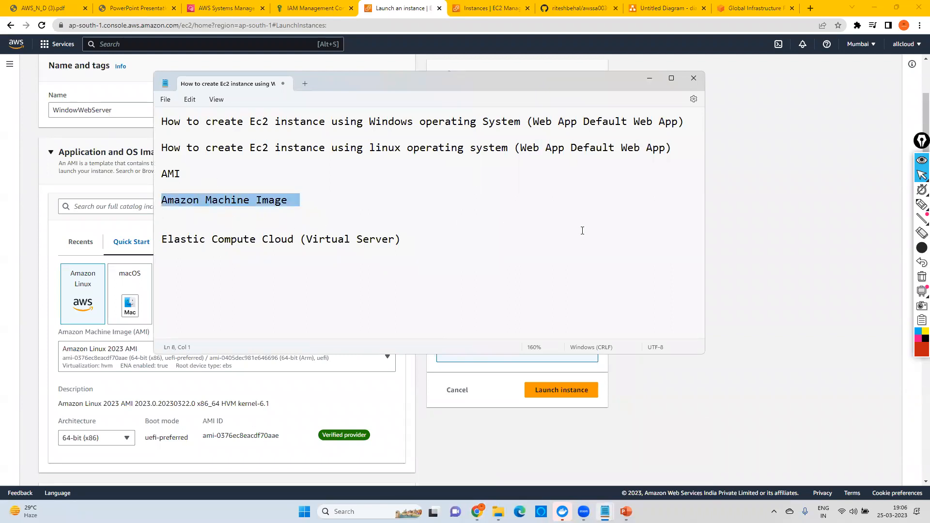
click(32, 228)
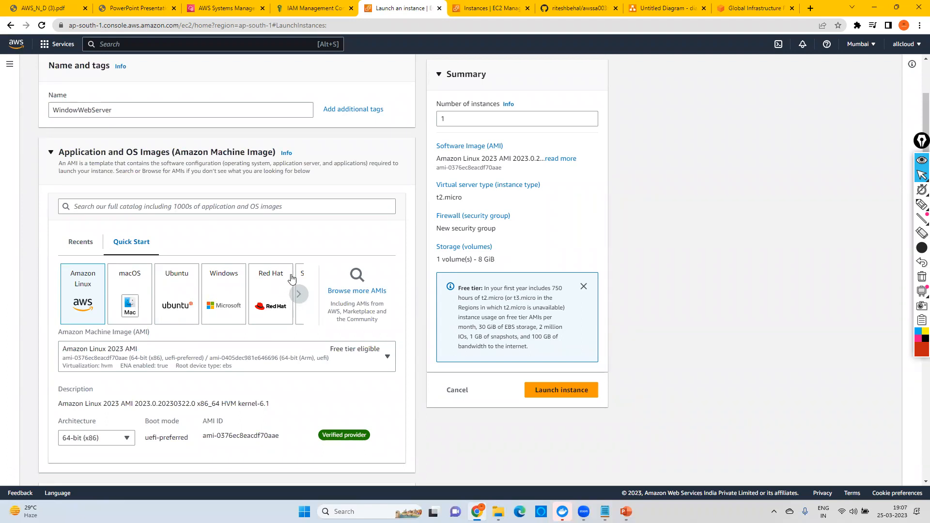
scroll(293, 275, down, 5)
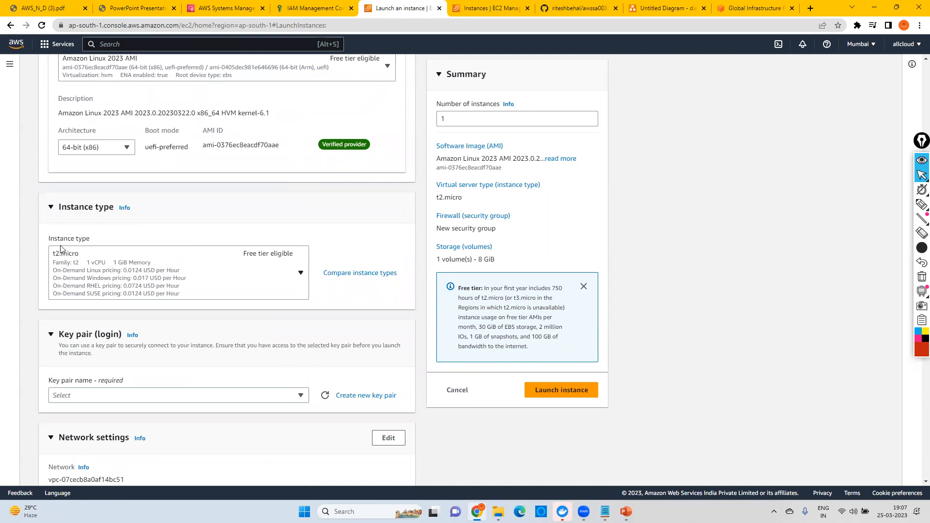
click(368, 274)
right_click(369, 274)
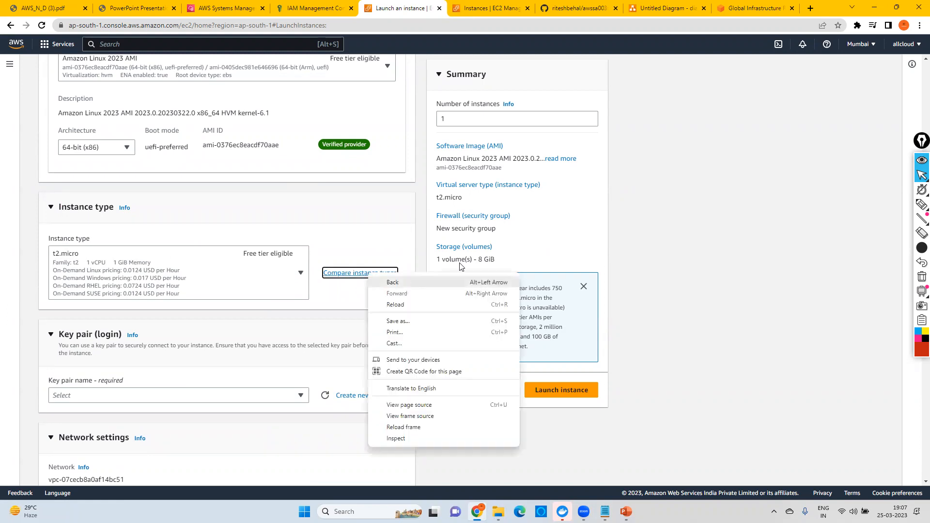
click(626, 242)
Step: Search Google in a new browser tab for "ec2 instance types" and open the Amazon EC2 Instance Types page on the AWS site
click(811, 8)
text(google.com)
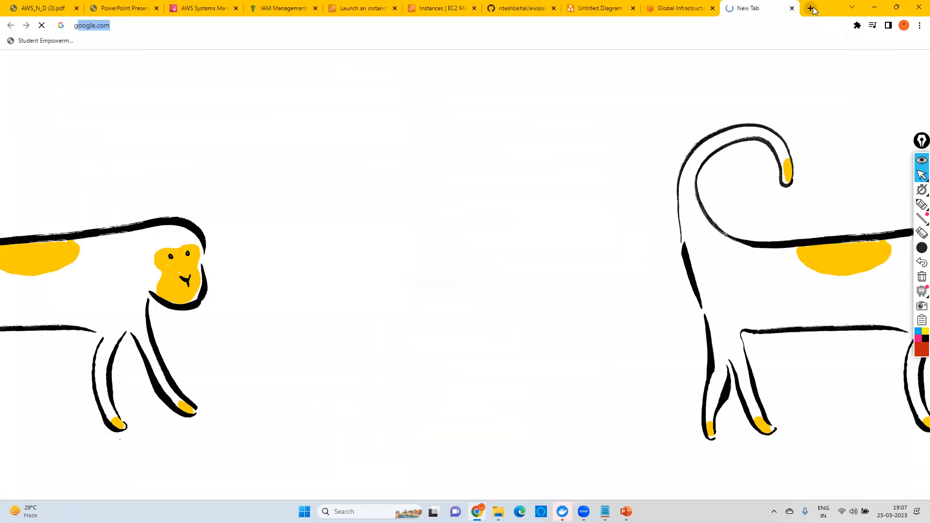
key(Return)
text(ec2)
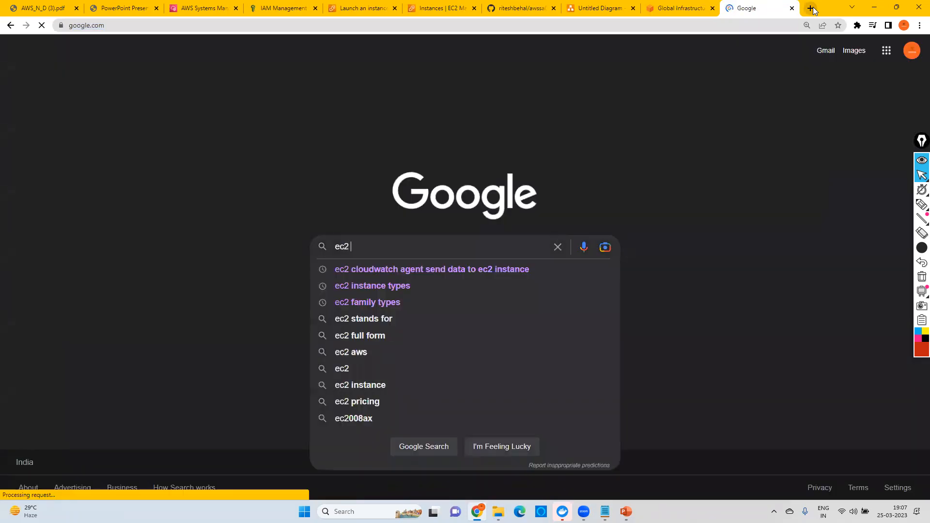
text( inst)
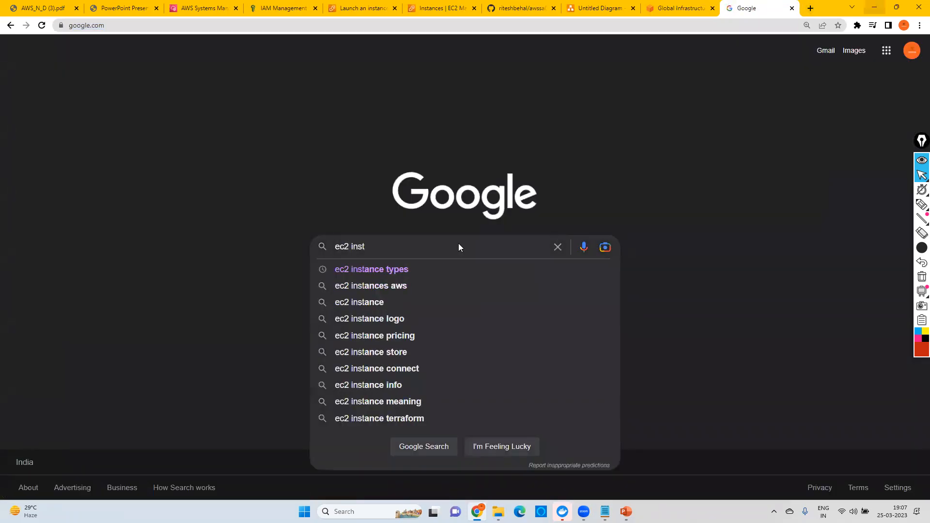
click(359, 270)
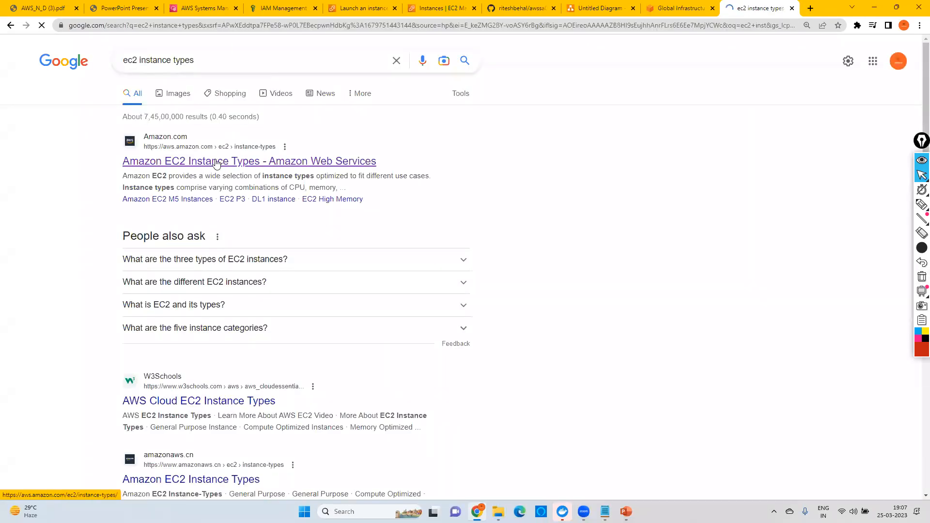
click(216, 163)
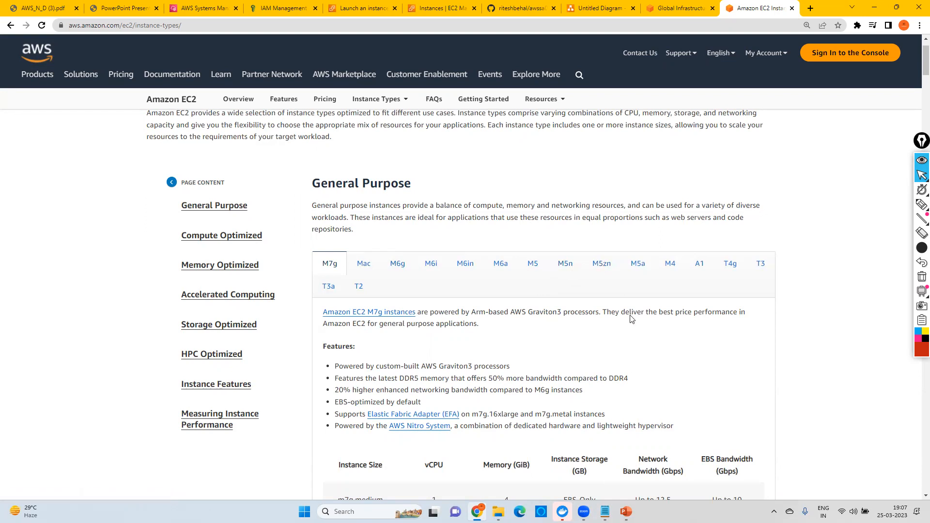
Step: Examine the General Purpose M7g size table, highlighting the memory and name of the m7g.4xlarge instance
scroll(598, 283, down, 5)
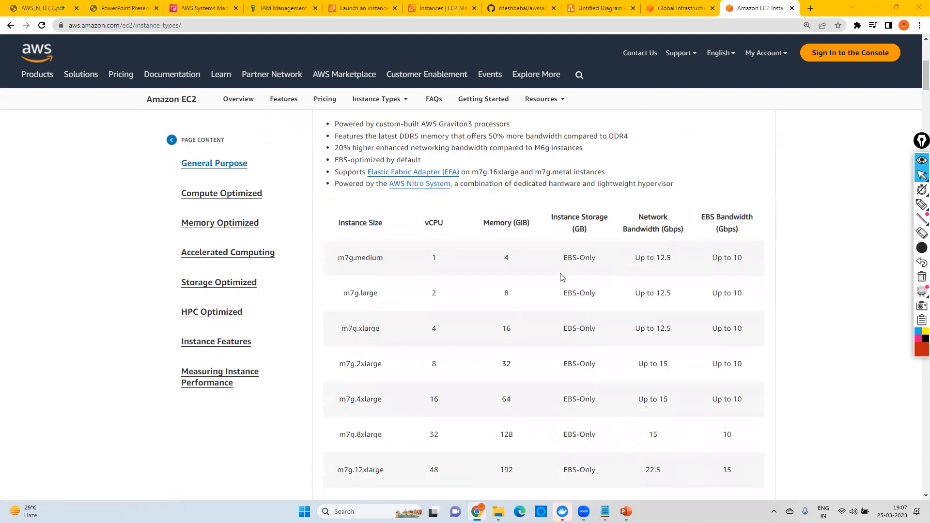
double_click(514, 398)
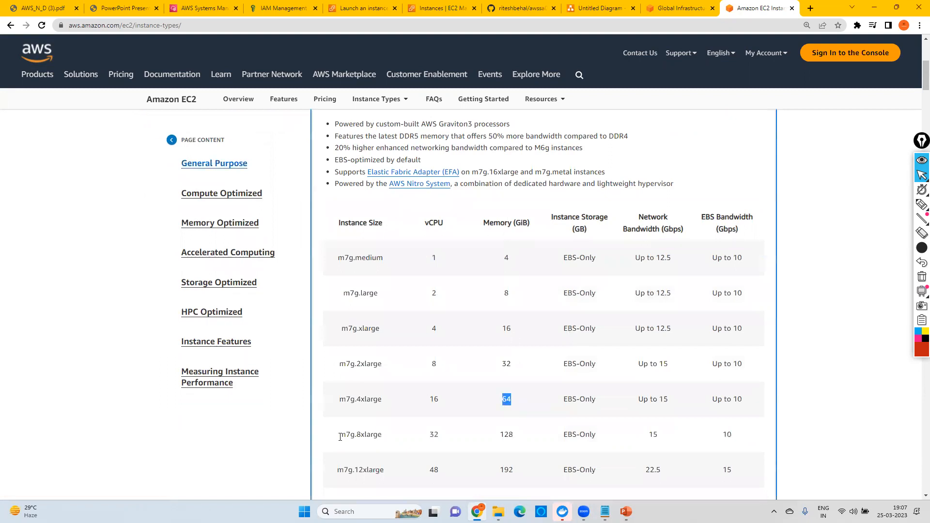
drag(338, 404, 388, 404)
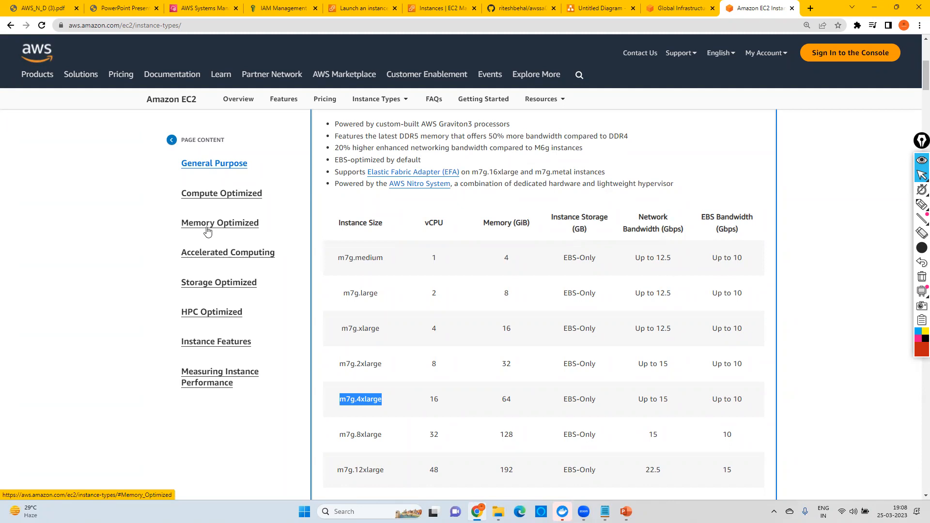
Step: Go to the Memory Optimized section and examine the R7g features and size table
click(238, 225)
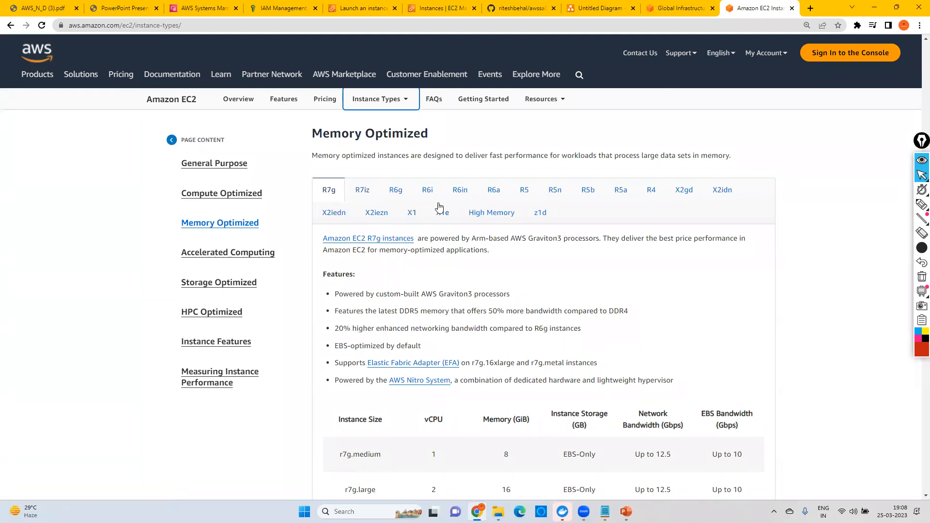
scroll(682, 279, down, 4)
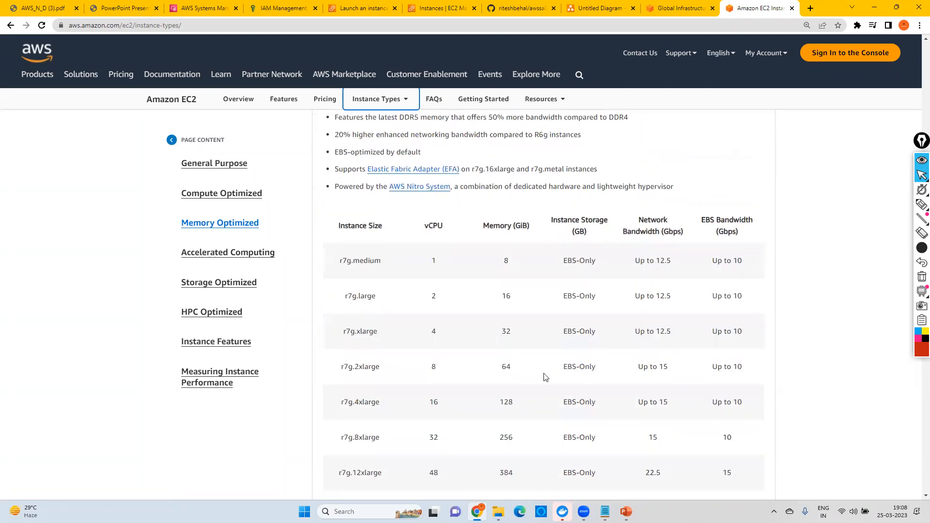
scroll(545, 378, up, 1)
scroll(545, 378, up, 2)
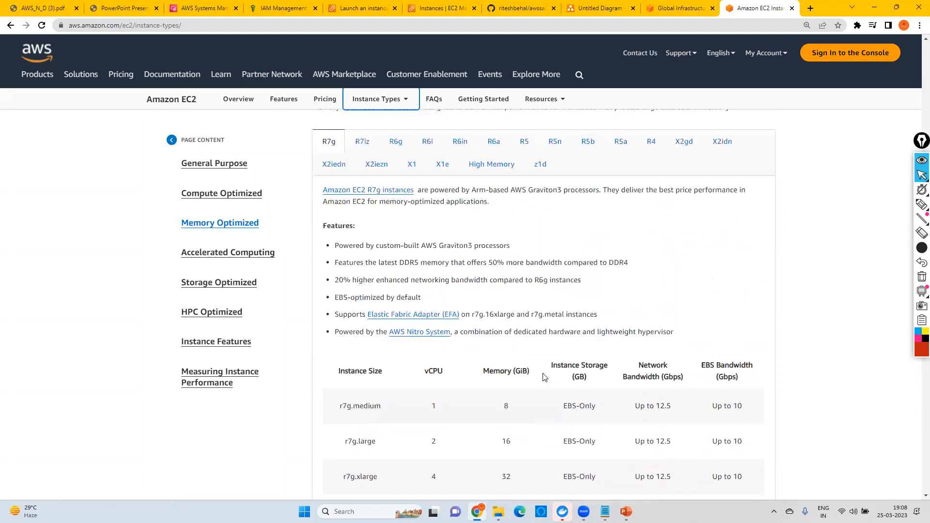
Step: Show the R5a instances and examine their size table, highlighting the memory of r5a.24xlarge and r5ad.24xlarge
click(620, 144)
scroll(592, 316, down, 2)
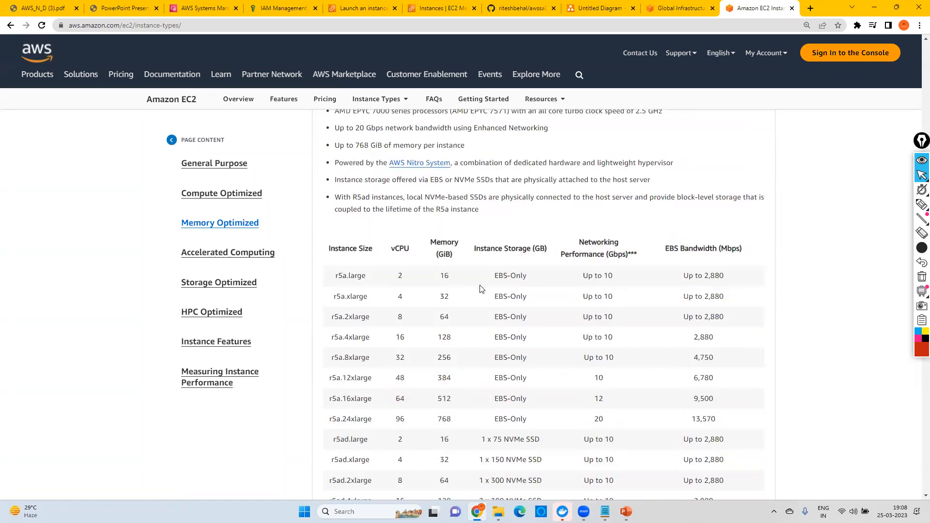
scroll(482, 289, down, 1)
drag(432, 376, 457, 373)
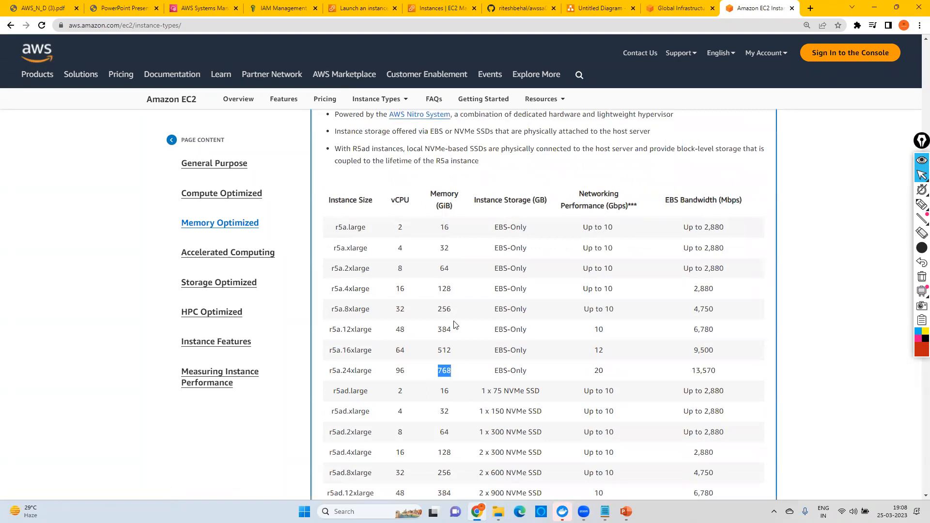
scroll(432, 207, down, 4)
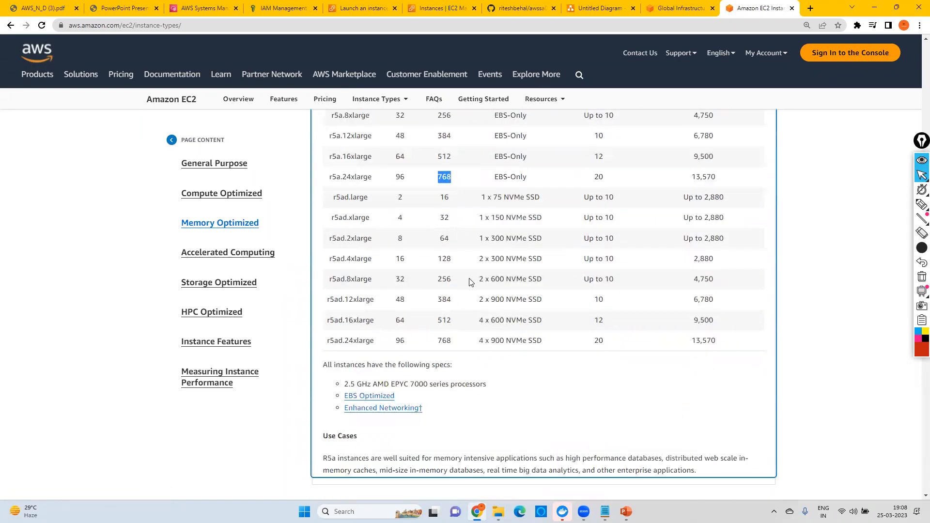
drag(436, 343, 454, 344)
scroll(454, 342, up, 3)
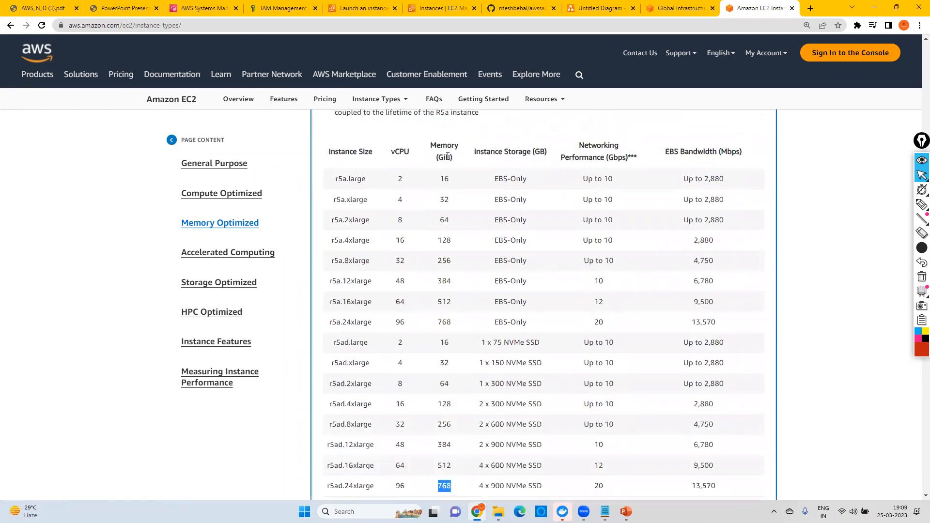
scroll(448, 155, up, 7)
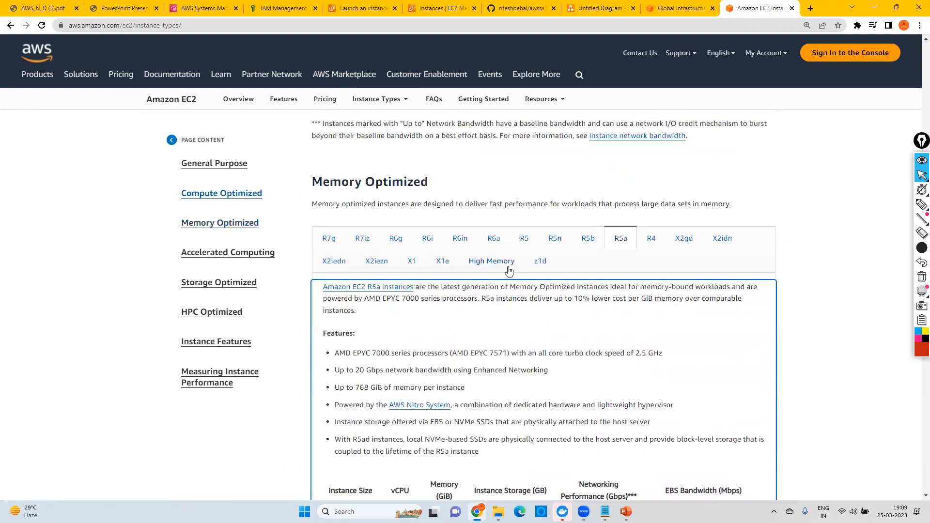
Step: Show the High Memory instances and examine the memory sizes in their table
click(483, 262)
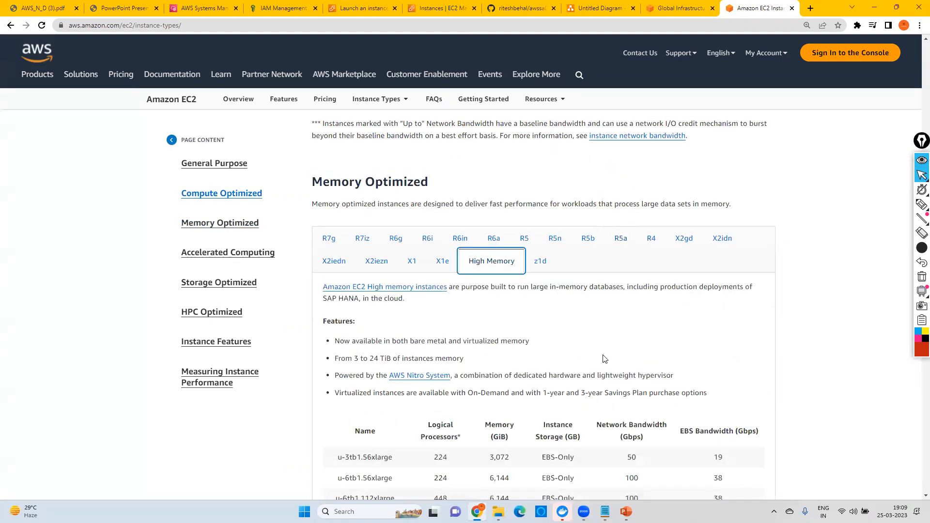
scroll(556, 330, down, 5)
scroll(556, 331, down, 1)
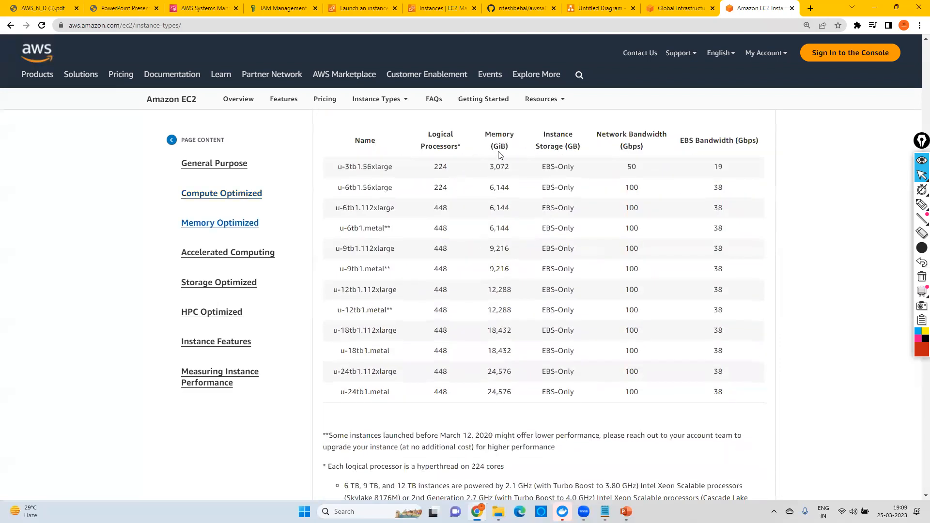
Step: Highlight the memory size of u-24tb1.metal in the High Memory table and return to the General Purpose section
scroll(507, 266, down, 1)
double_click(491, 343)
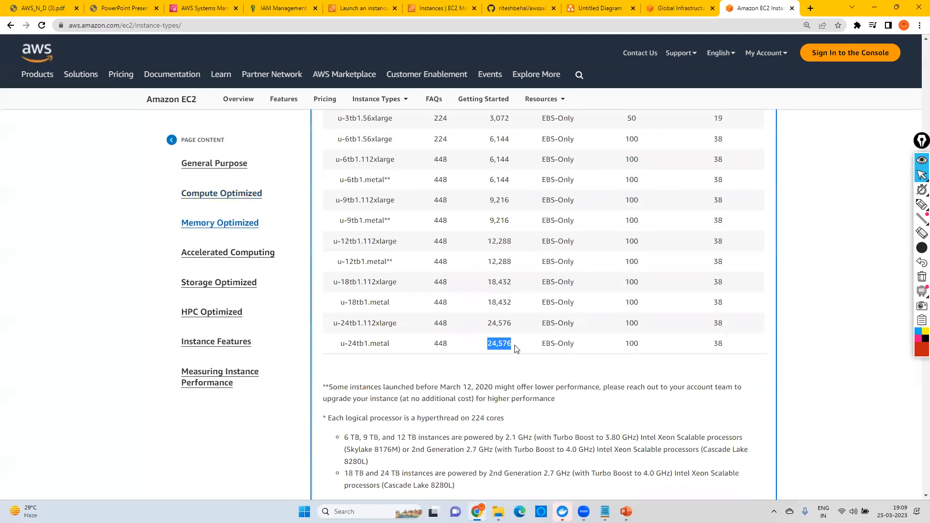
scroll(516, 348, up, 3)
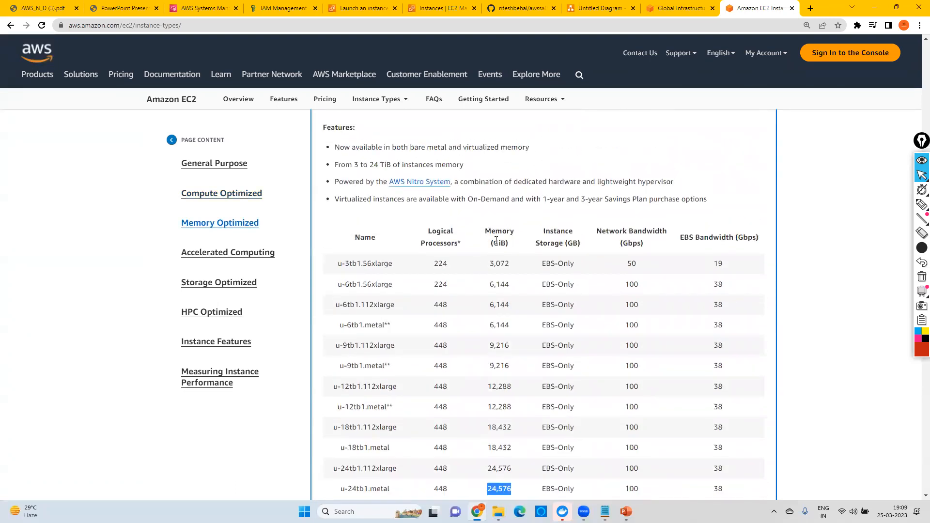
click(218, 166)
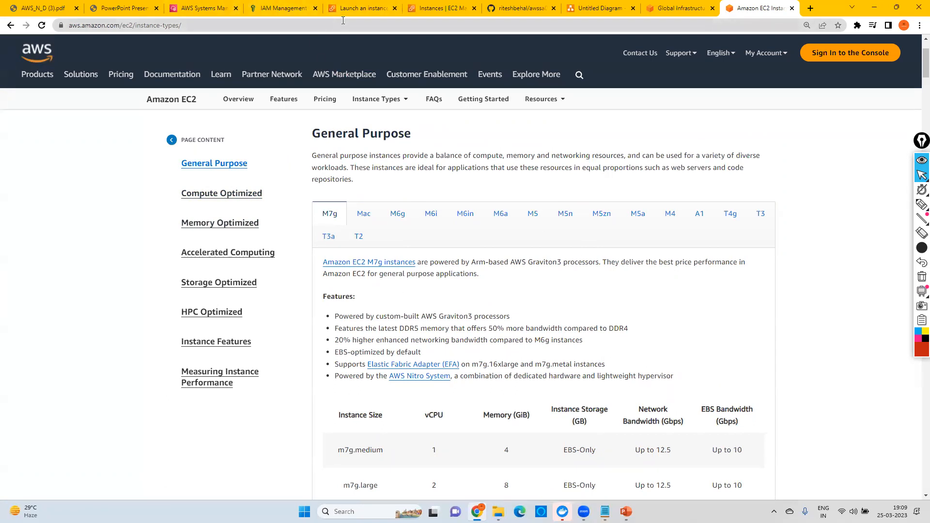
Step: Return to the instance launch form, browse the available instance types and select t2.small
click(428, 9)
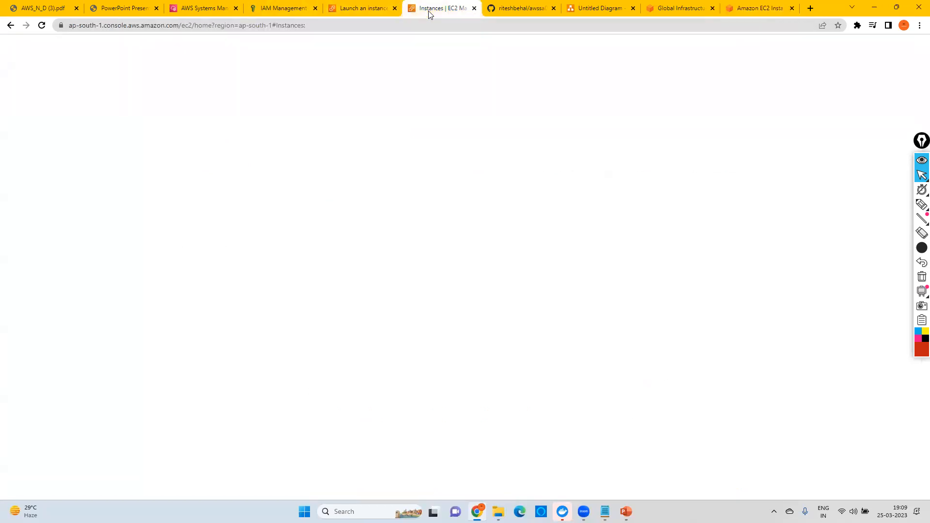
click(371, 11)
scroll(117, 277, down, 1)
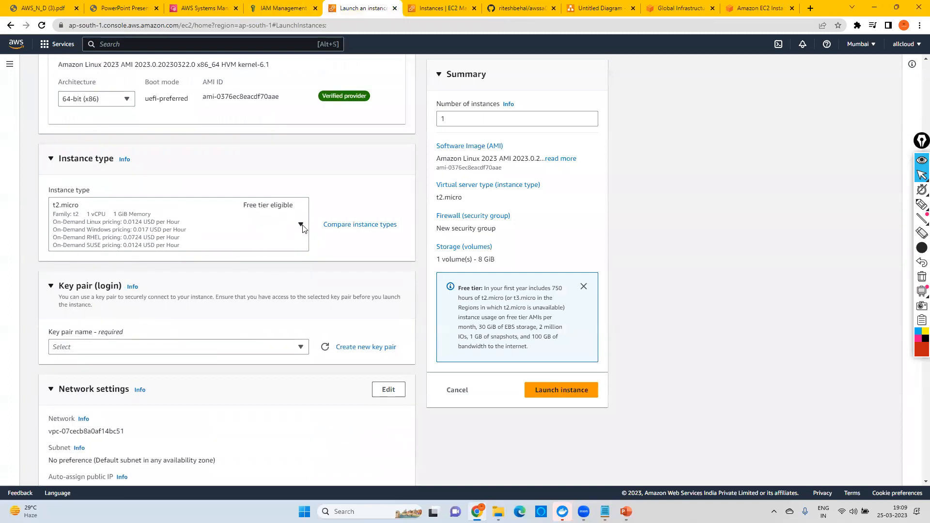
click(301, 225)
drag(305, 277, 306, 307)
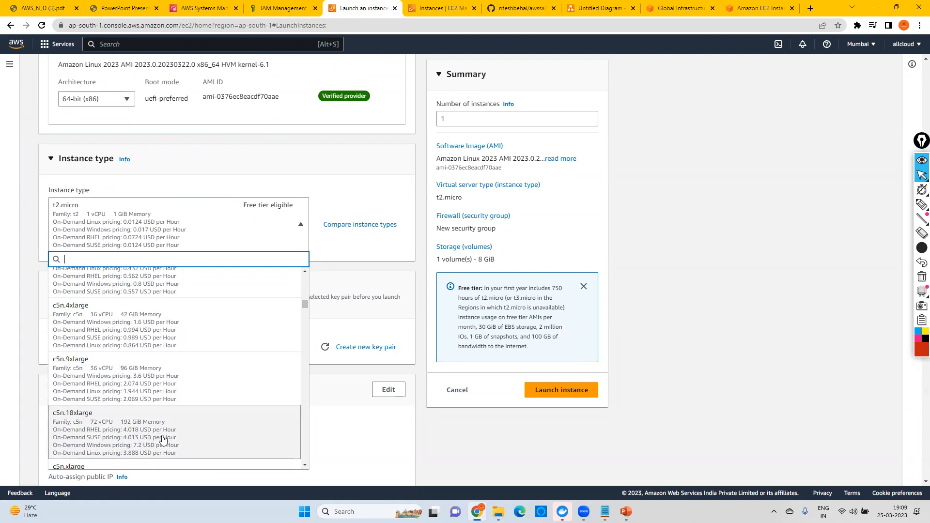
scroll(306, 304, up, 2)
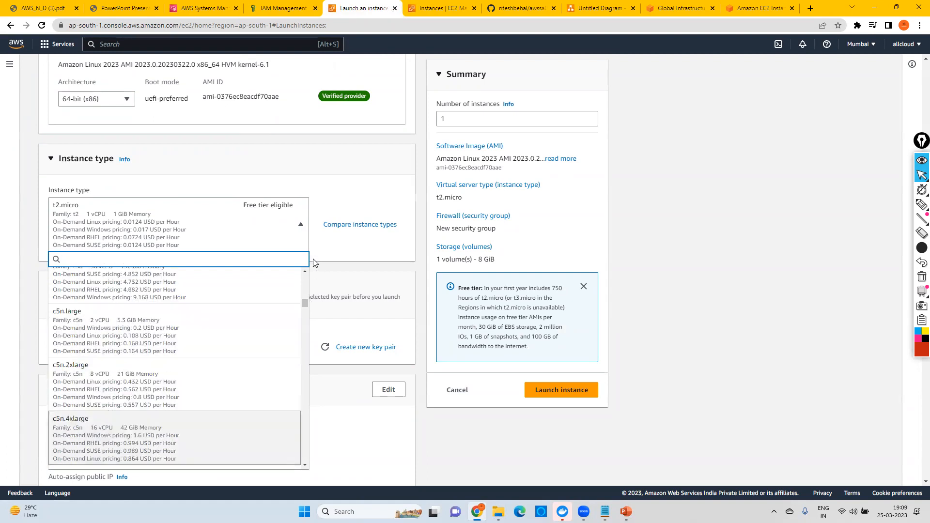
scroll(307, 304, up, 5)
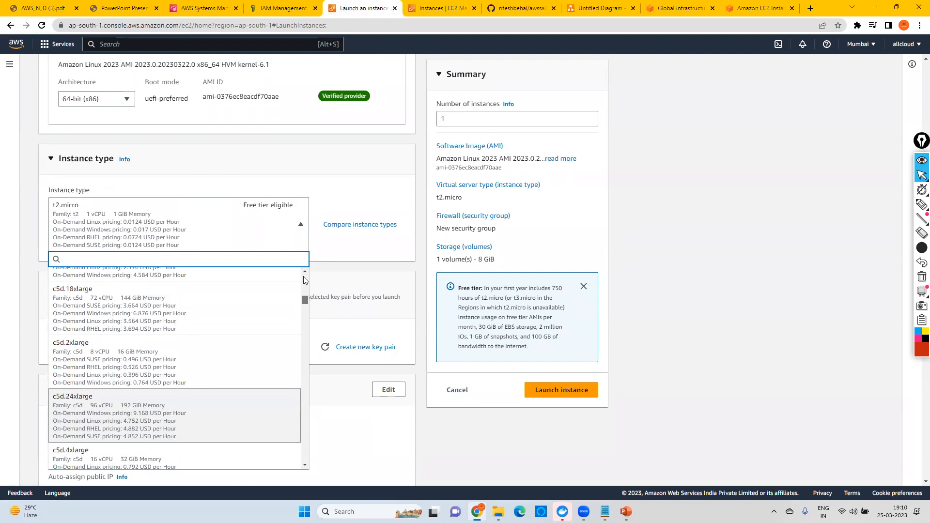
scroll(305, 280, up, 10)
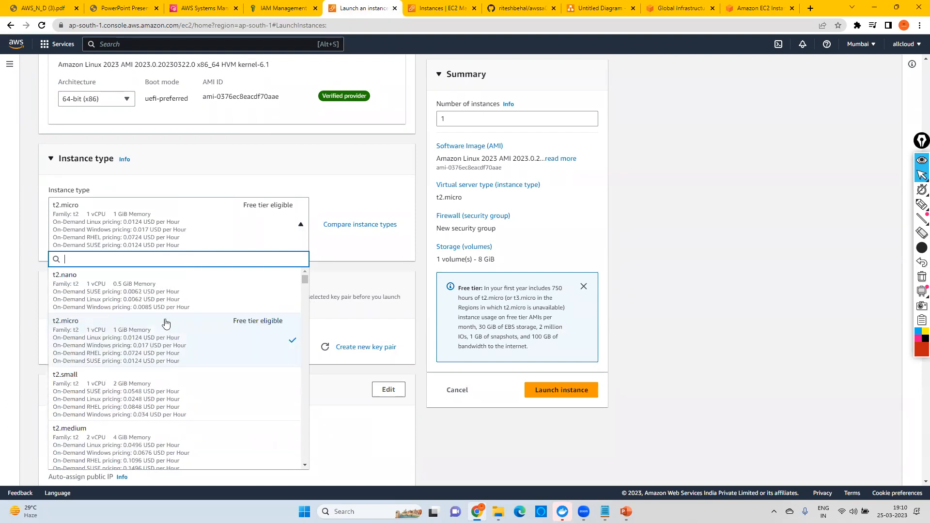
click(144, 399)
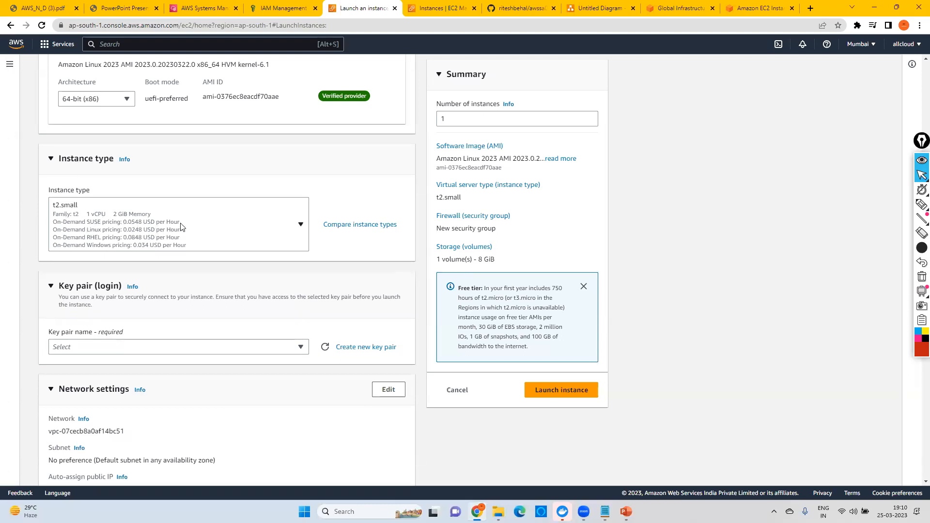
Step: Create a new key pair named TestFile with type RSA and the .pem private key format
scroll(289, 273, down, 2)
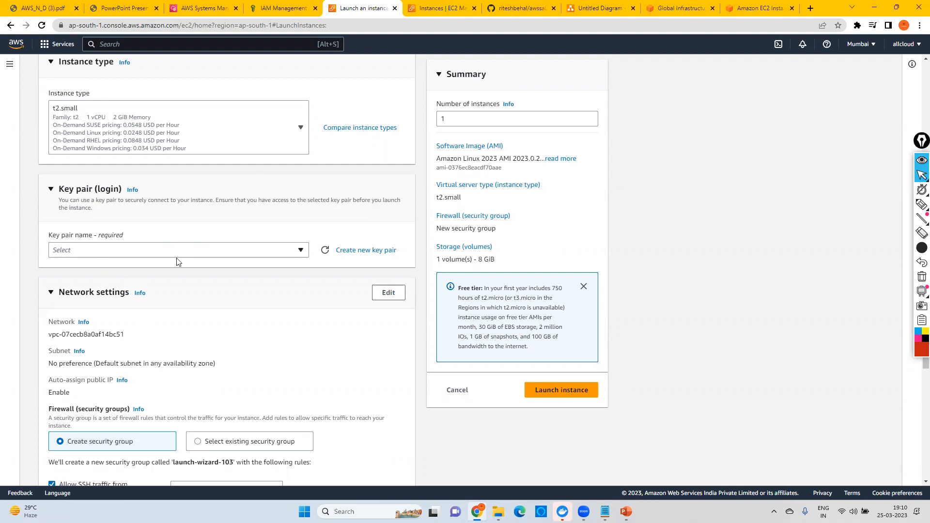
click(368, 256)
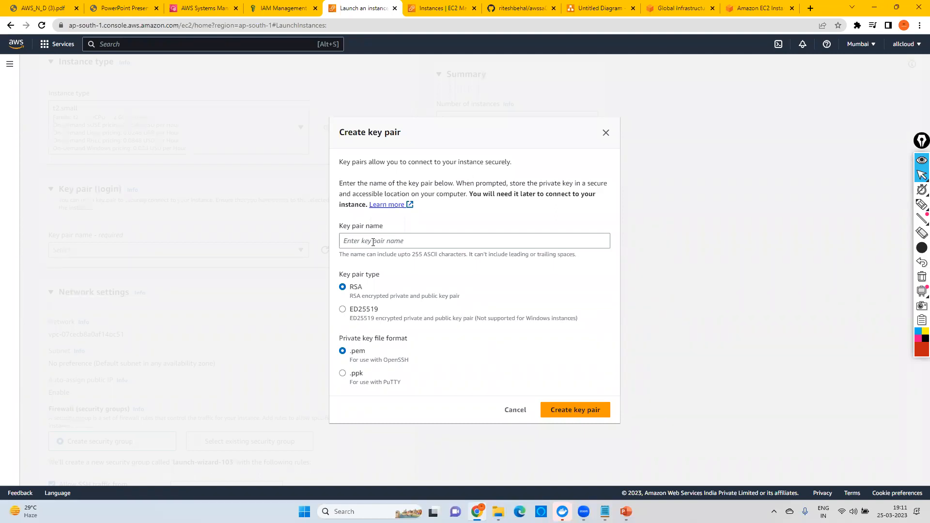
click(373, 242)
text(T)
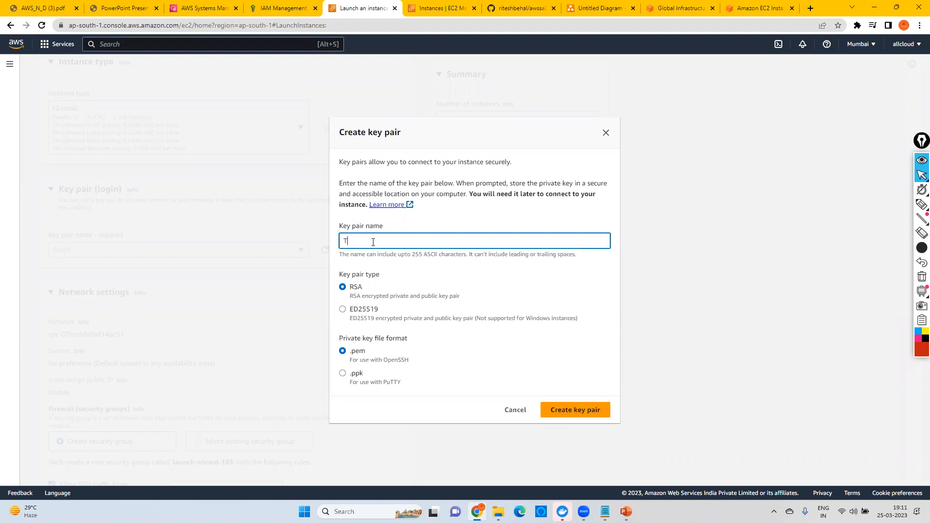
text(estFile)
click(572, 412)
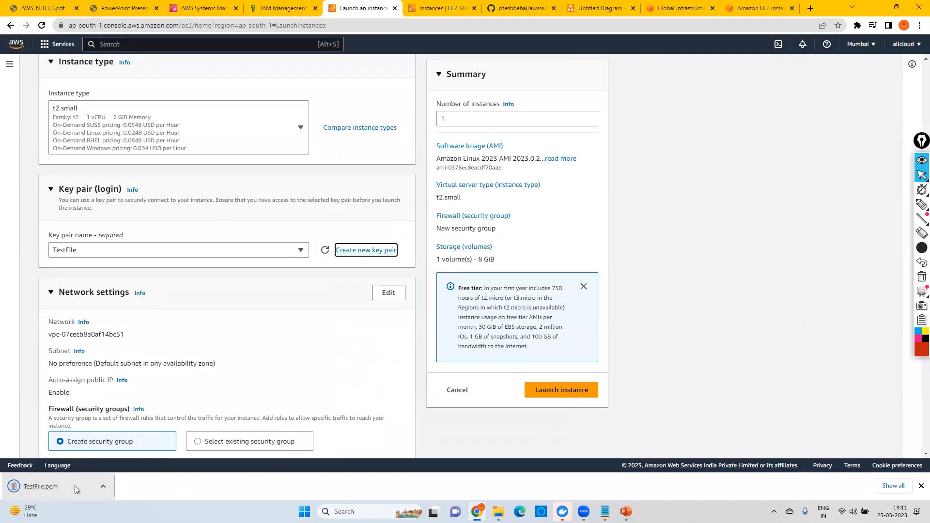
Step: Open the downloaded TestFile.pem in Notepad, examine the private key text, close the file and minimize the window
click(57, 488)
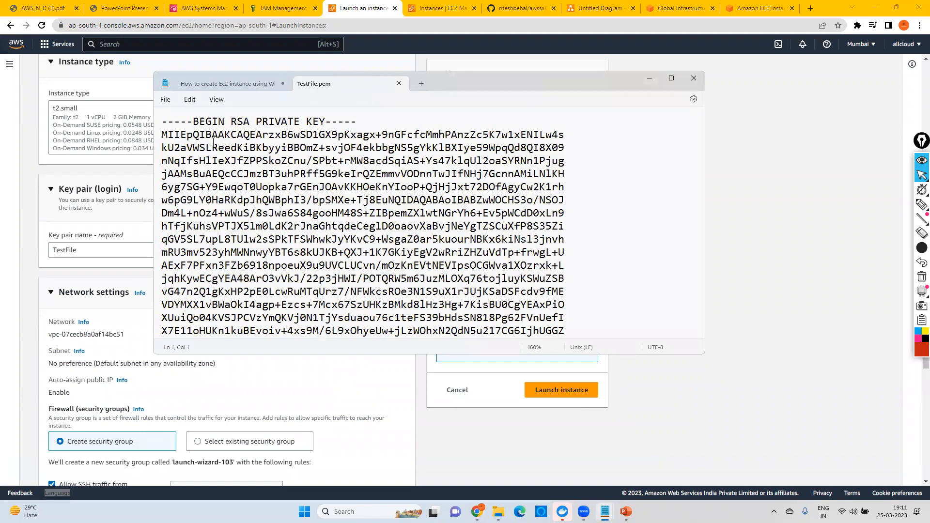
drag(162, 121, 521, 318)
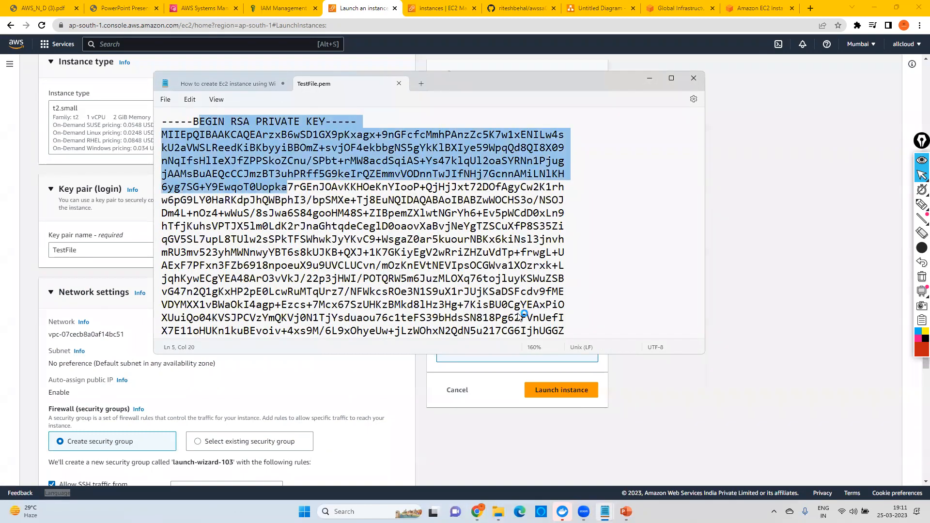
scroll(432, 264, down, 2)
scroll(432, 264, down, 2)
scroll(345, 213, up, 5)
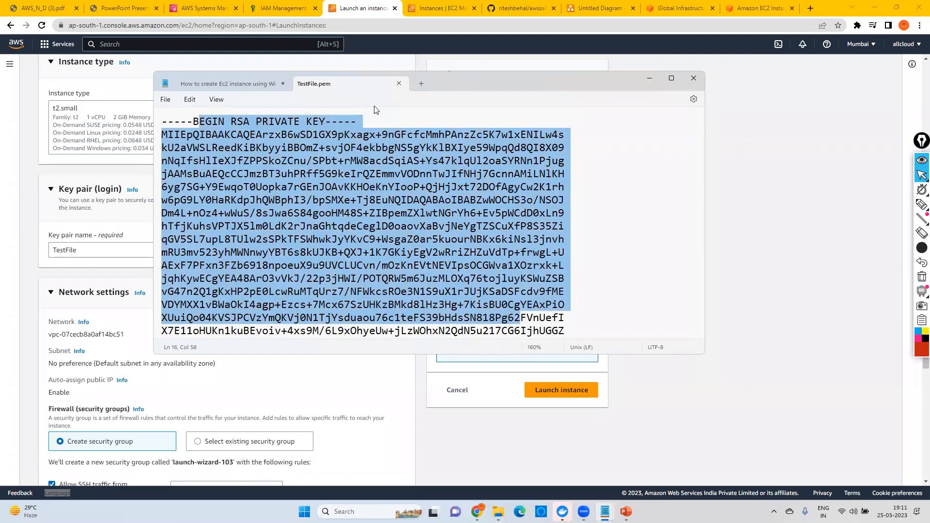
click(397, 82)
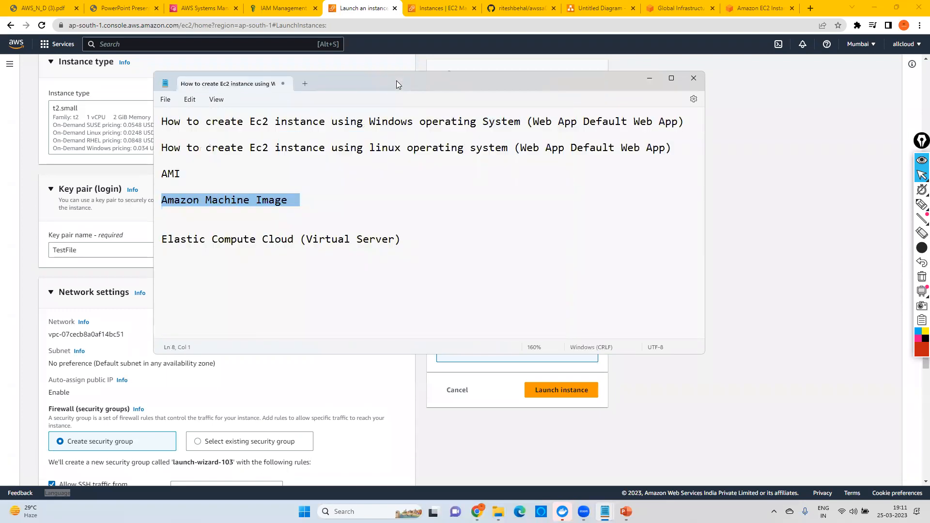
click(649, 78)
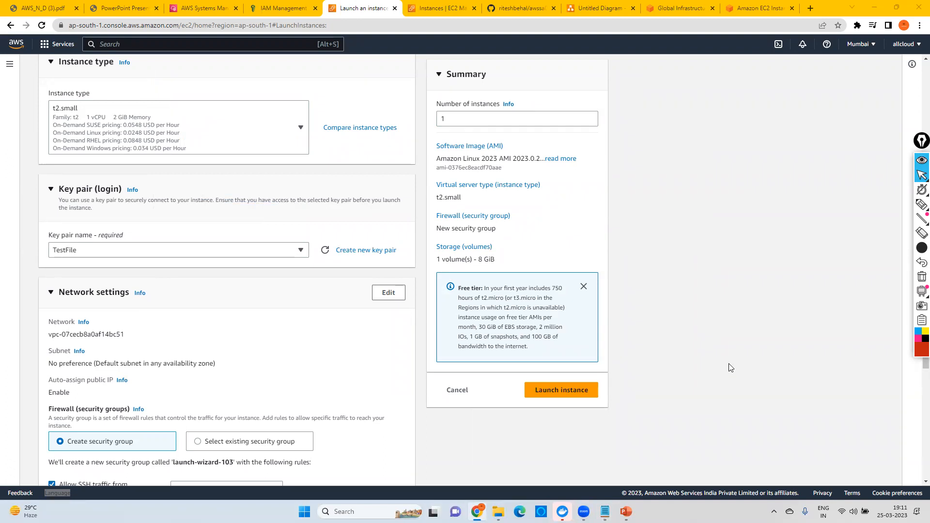
Step: Search the AWS services for vpc and open the VPC dashboard in a new browser tab
scroll(260, 276, down, 3)
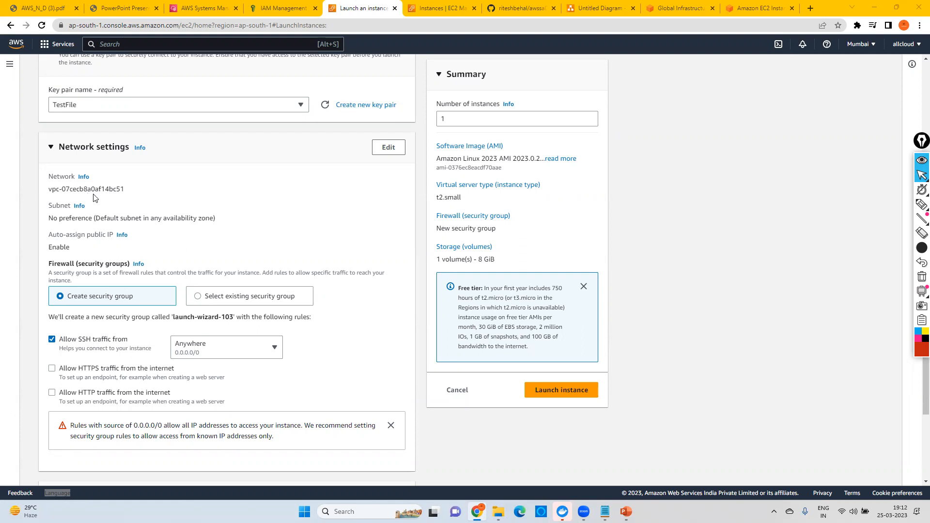
click(118, 45)
text(vpc)
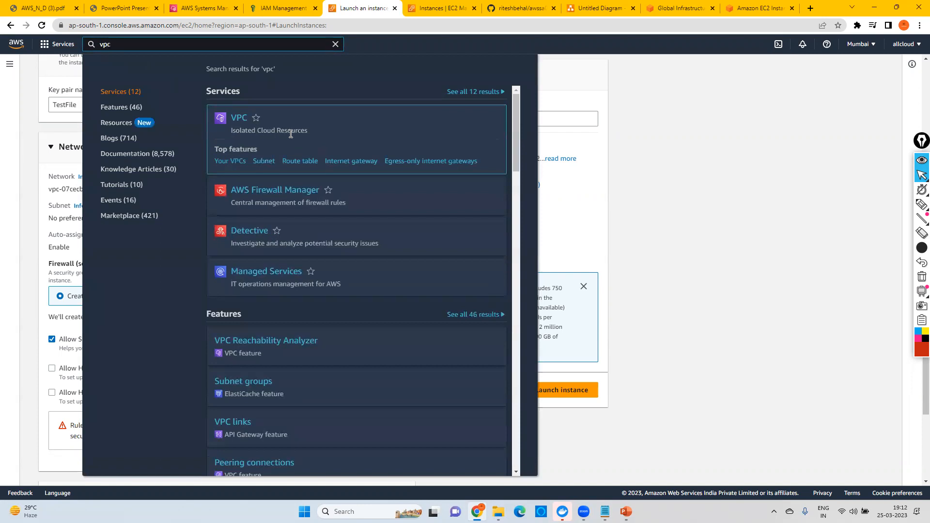
right_click(243, 118)
click(256, 124)
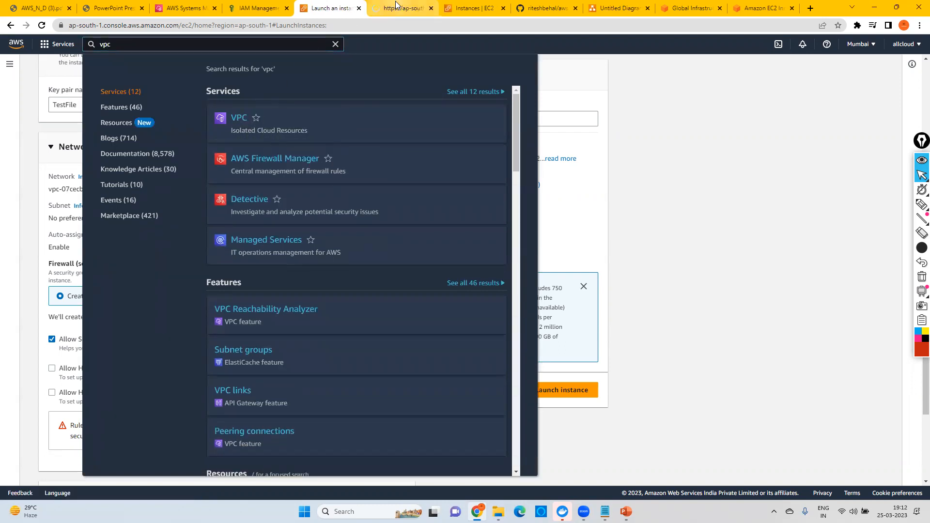
click(396, 8)
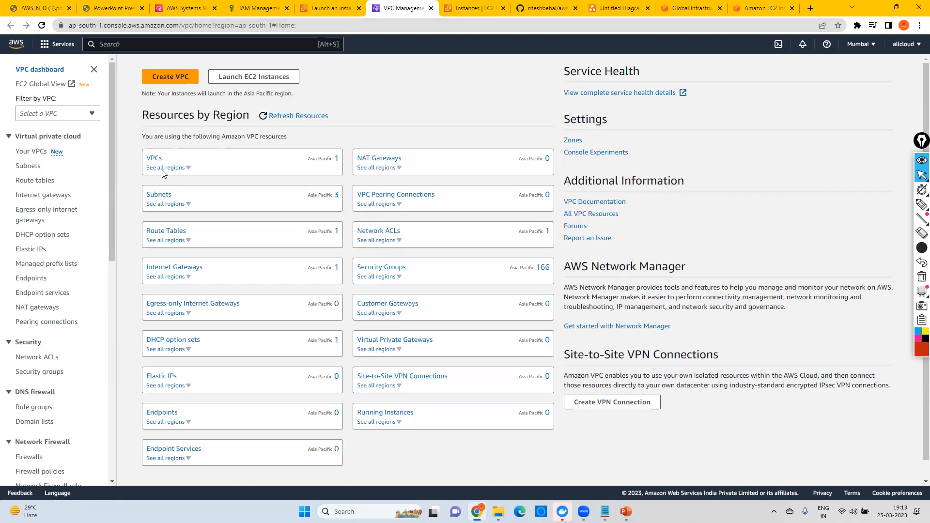
Step: Open the list of VPCs, circle the Default VPC value in red and clear the annotation
click(154, 160)
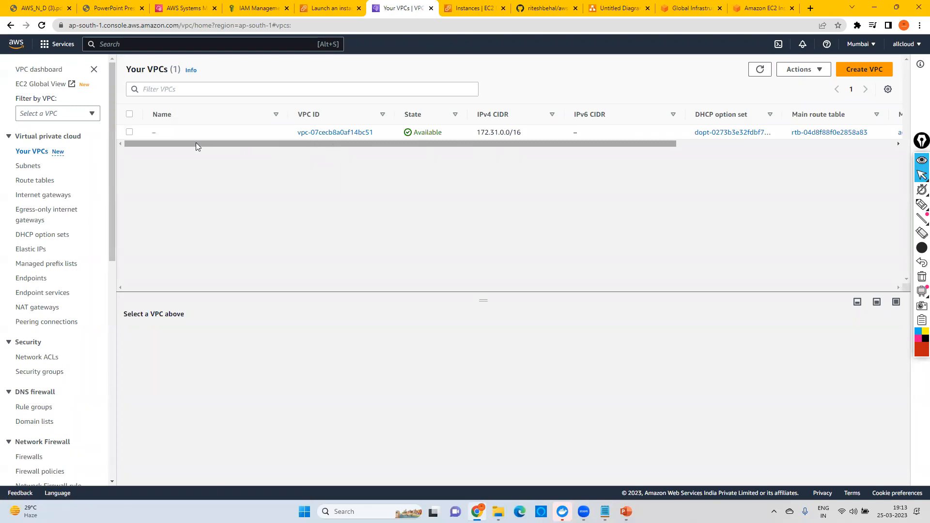
drag(196, 142, 595, 164)
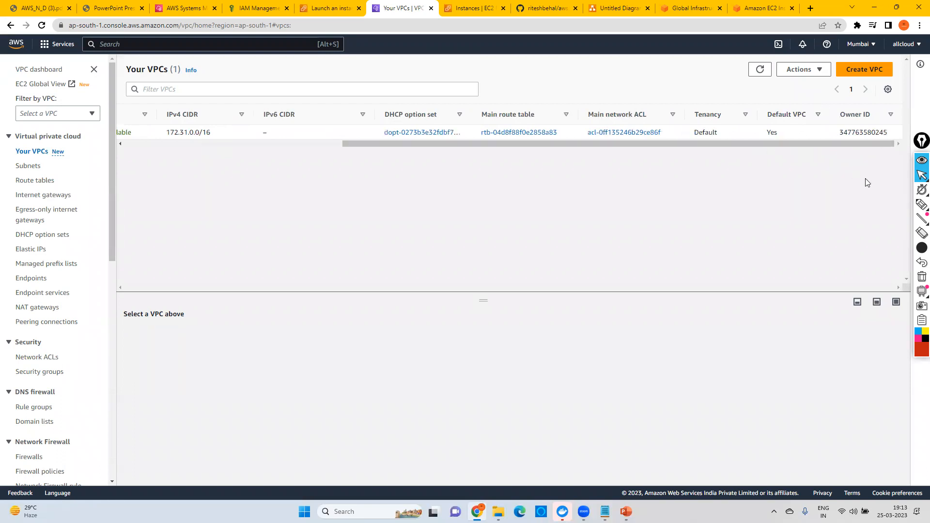
click(922, 204)
mouse_move(822, 100)
mouse_down()
mouse_move(730, 131)
mouse_move(822, 191)
mouse_move(852, 120)
mouse_move(837, 105)
mouse_up()
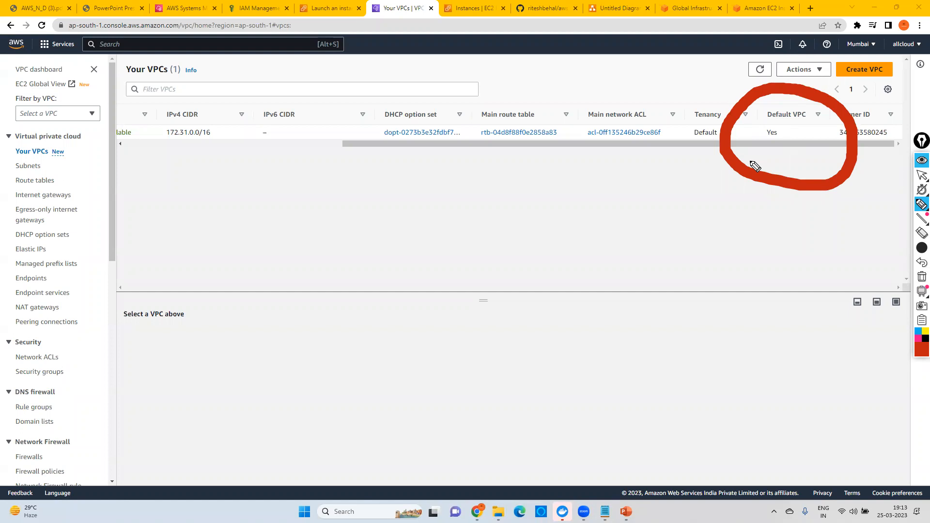
mouse_move(920, 297)
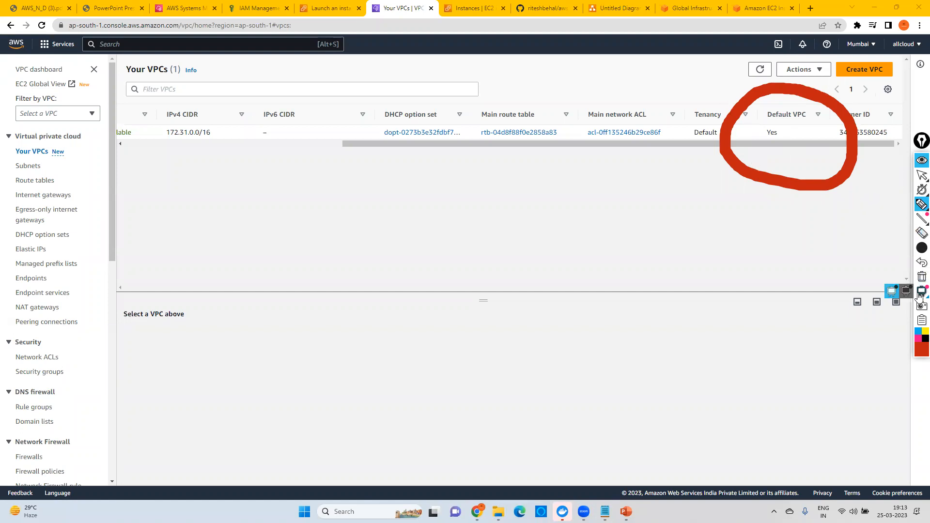
click(922, 276)
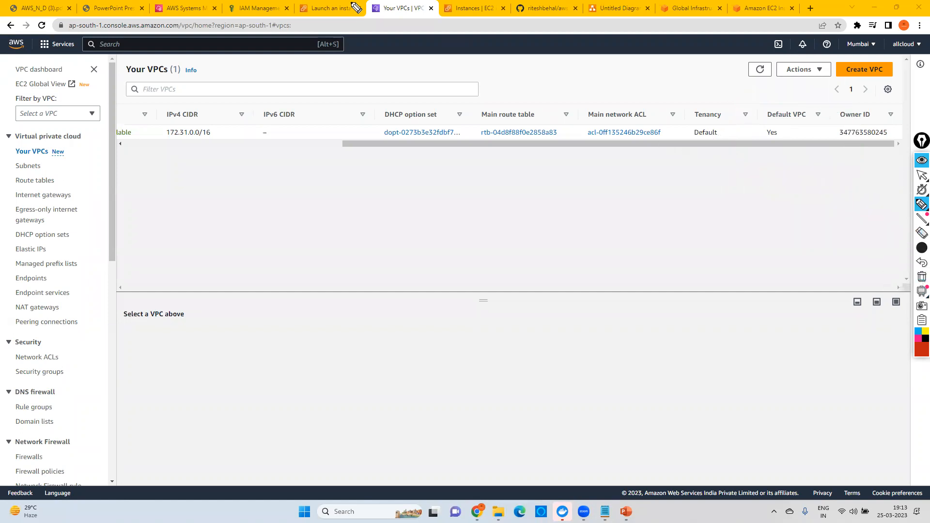
click(921, 175)
Step: Back in the launch form, edit the network settings and select subnet-0994c33f8bbc0c91e in availability zone ap-south-1b
click(329, 8)
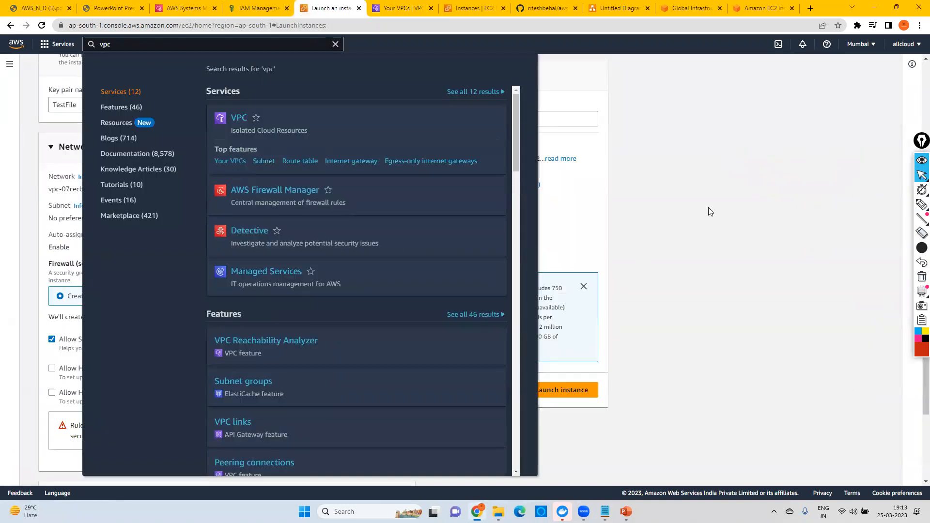
click(693, 209)
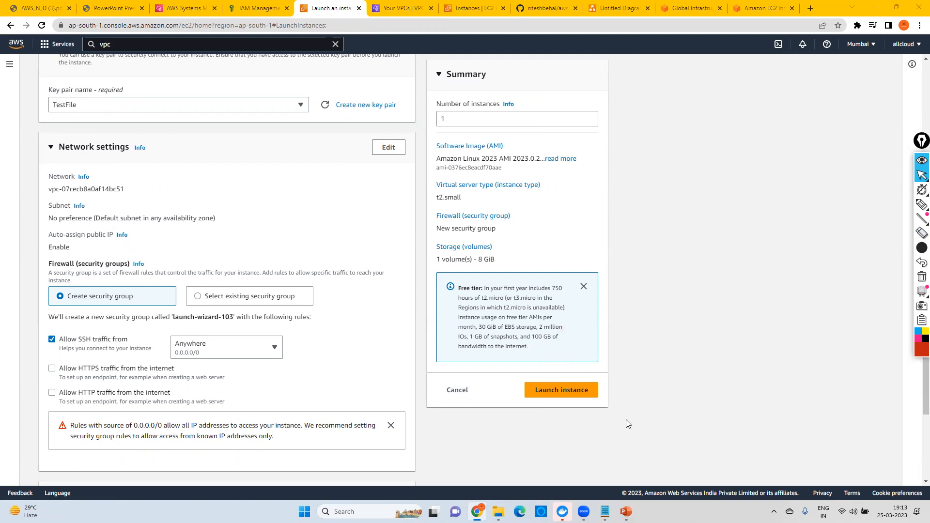
click(387, 153)
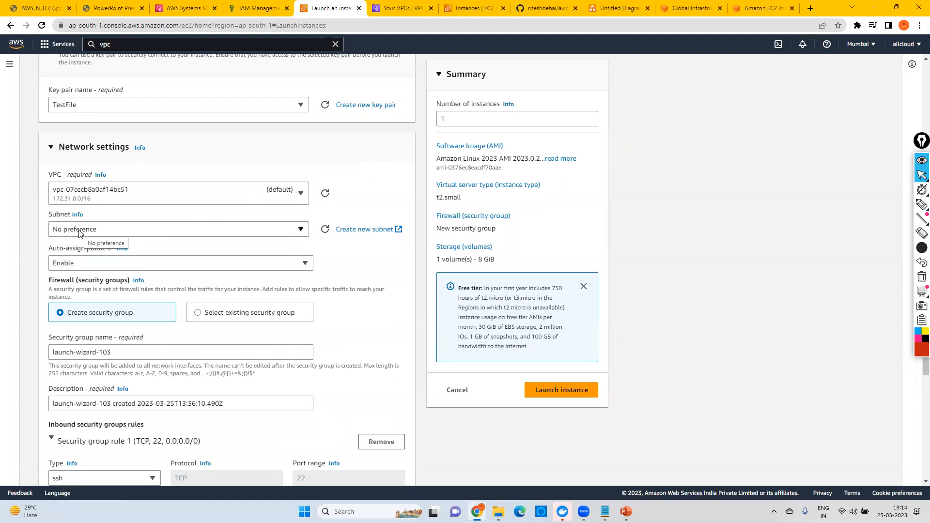
click(96, 233)
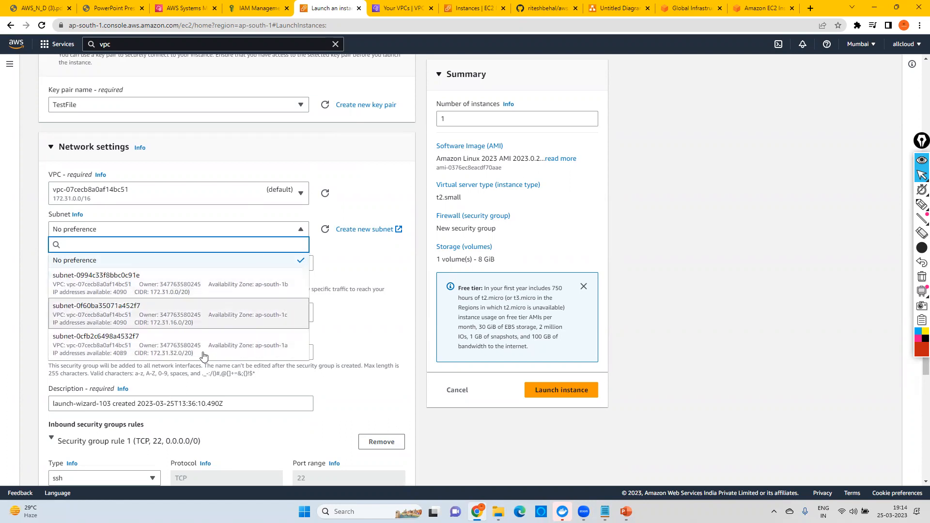
click(265, 291)
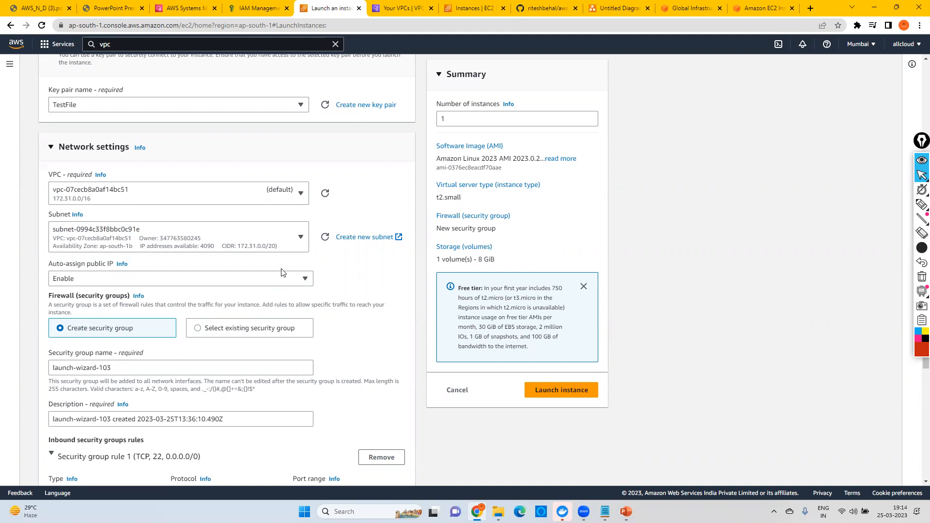
Step: Open the EC2 Instances page in a new browser tab and switch to it
scroll(202, 241, up, 12)
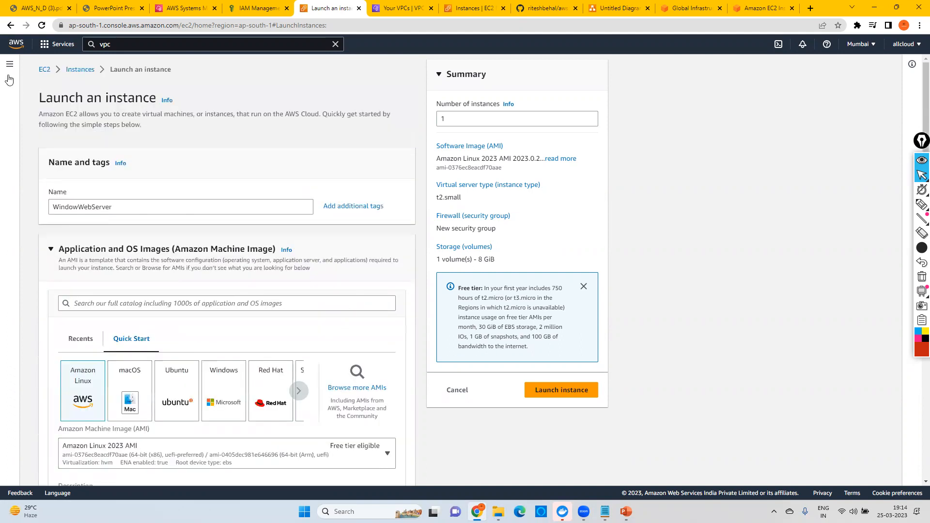
right_click(7, 62)
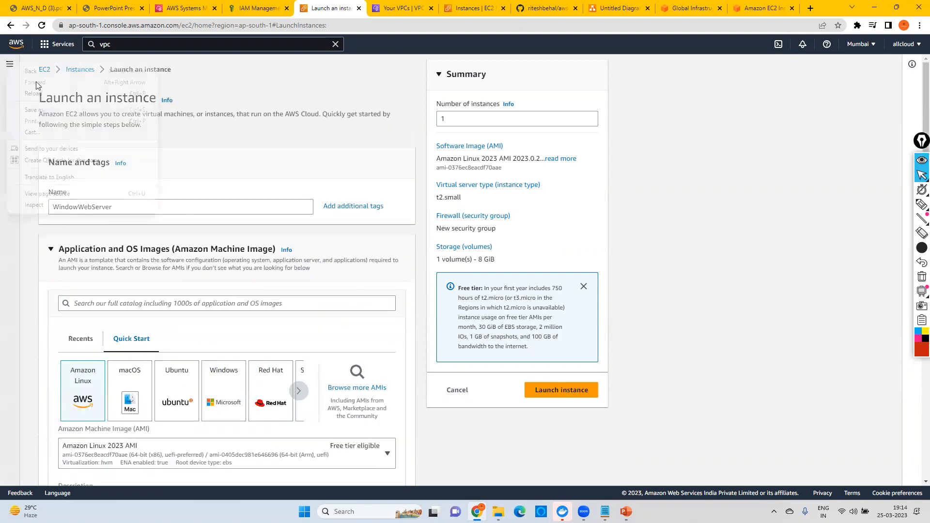
click(203, 92)
right_click(80, 70)
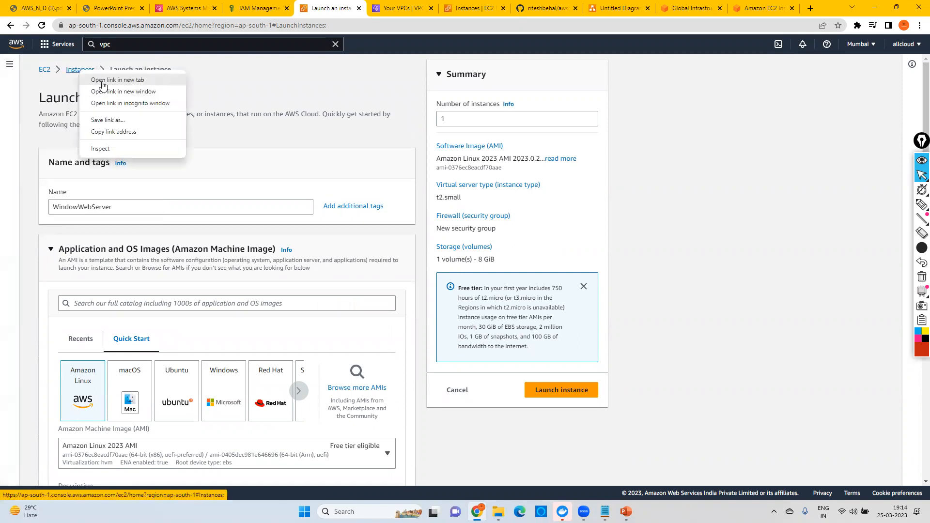
click(102, 82)
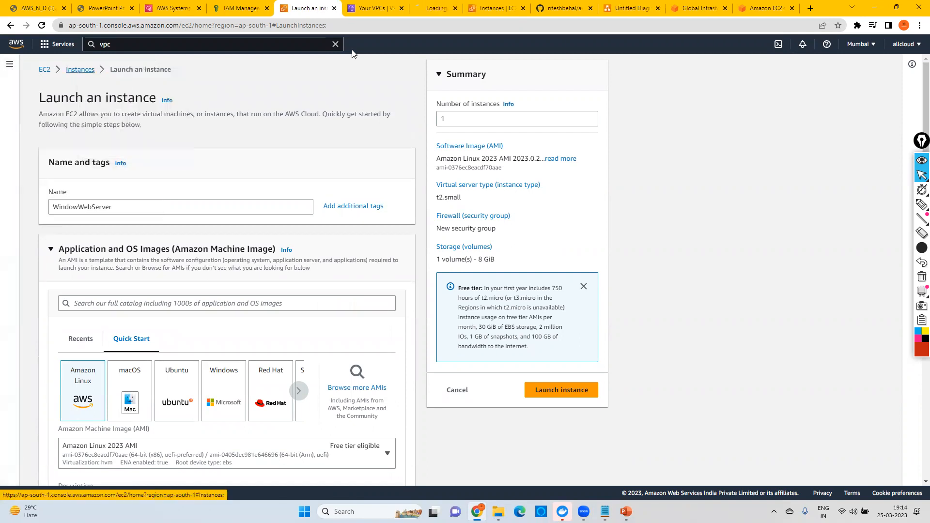
click(420, 9)
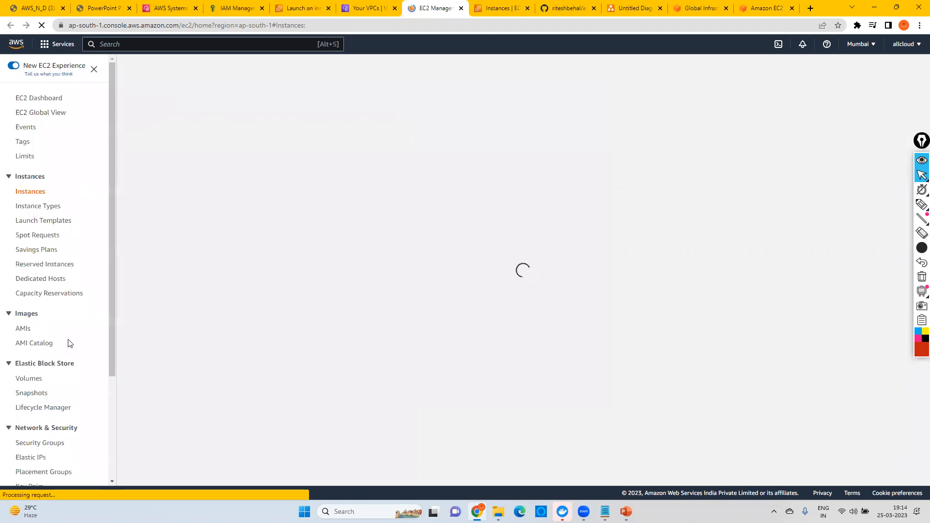
Step: Open the Placement Groups page under Network & Security
scroll(62, 339, down, 3)
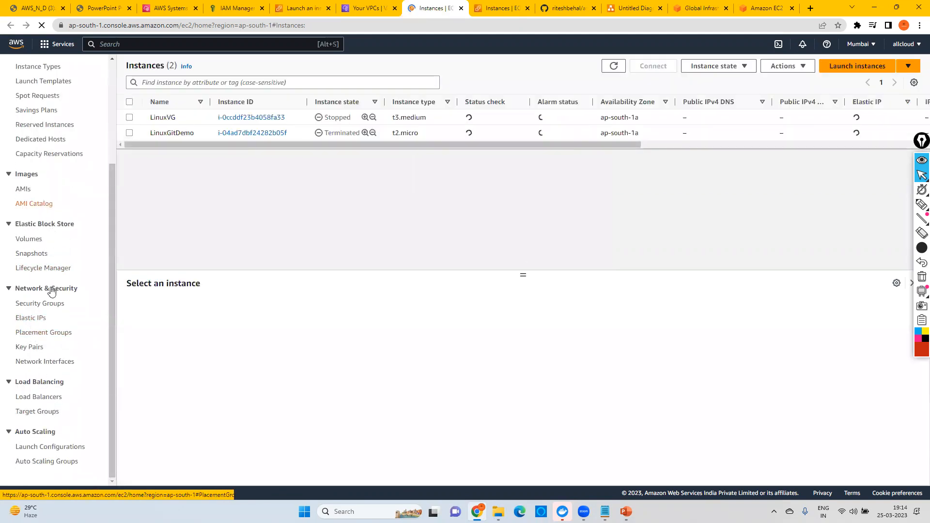
drag(112, 413, 54, 396)
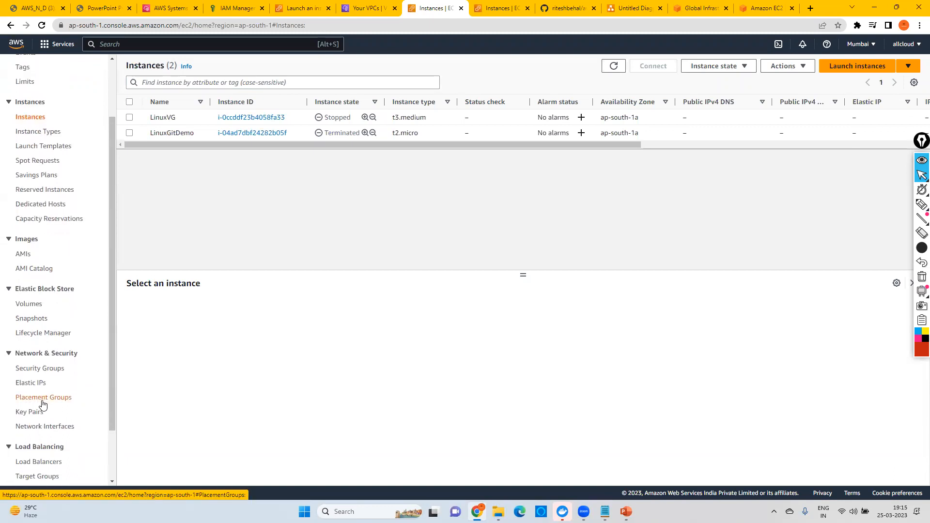
click(43, 398)
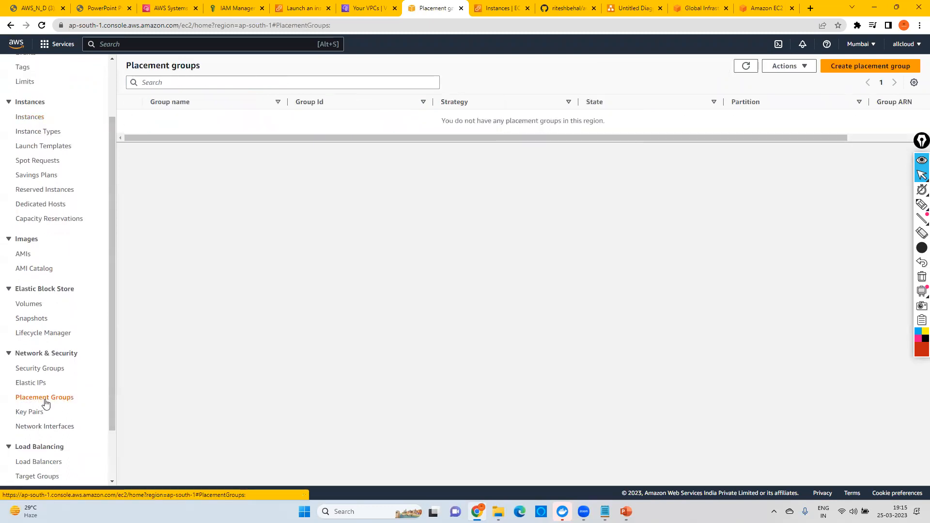
Step: Start creating a placement group, examine the available placement strategies, and close the tab without creating it
click(853, 68)
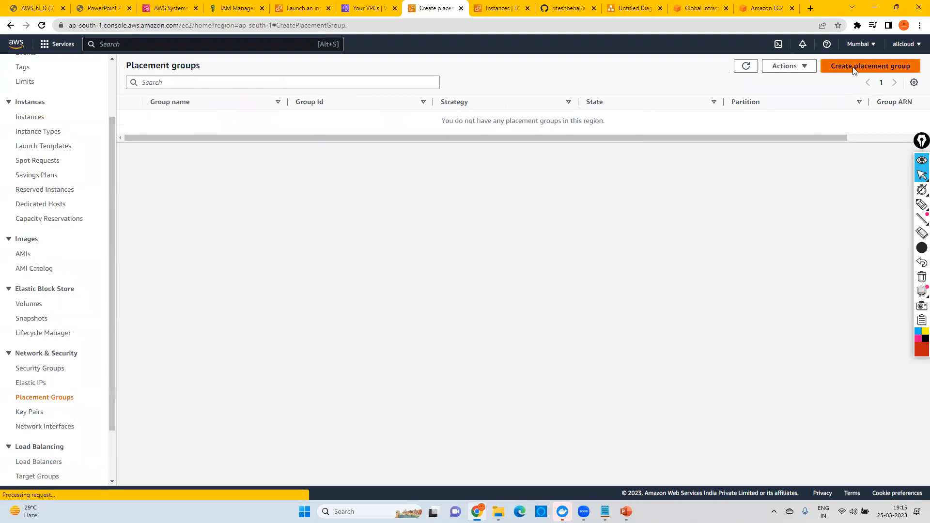
click(92, 213)
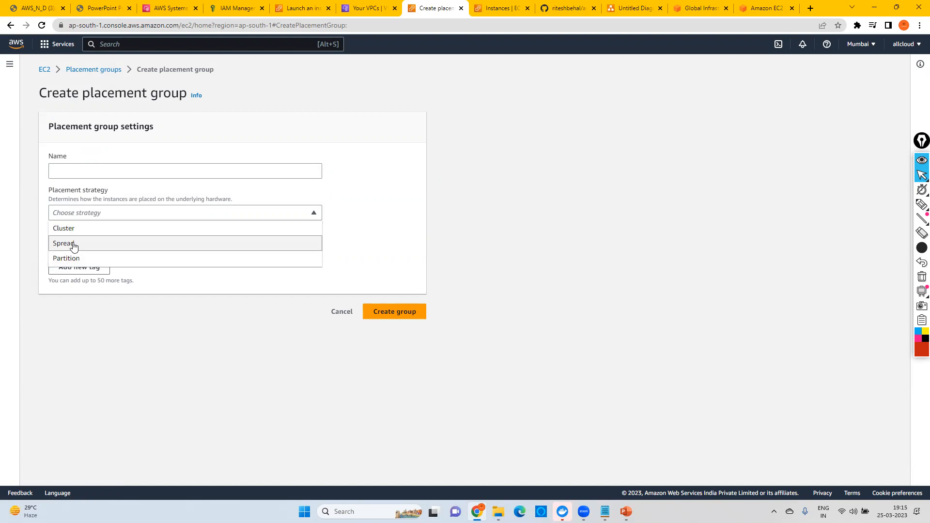
click(183, 212)
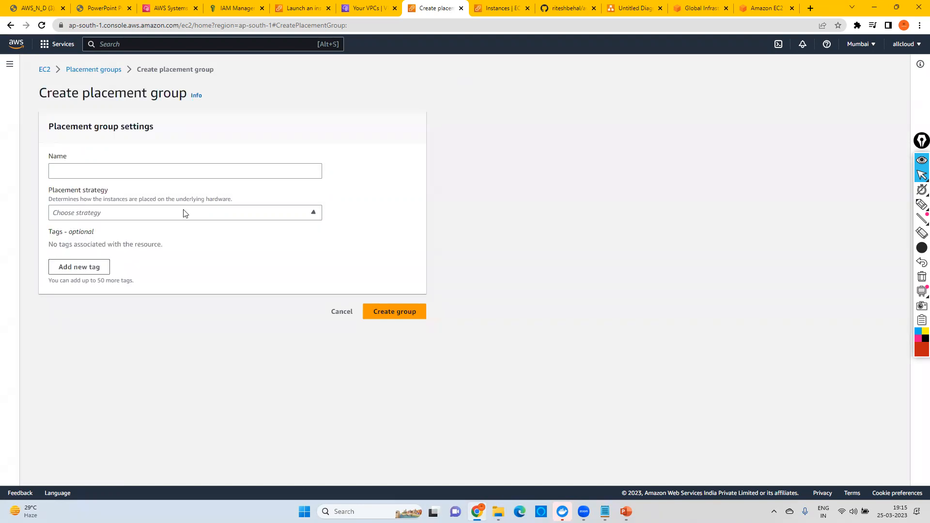
click(102, 212)
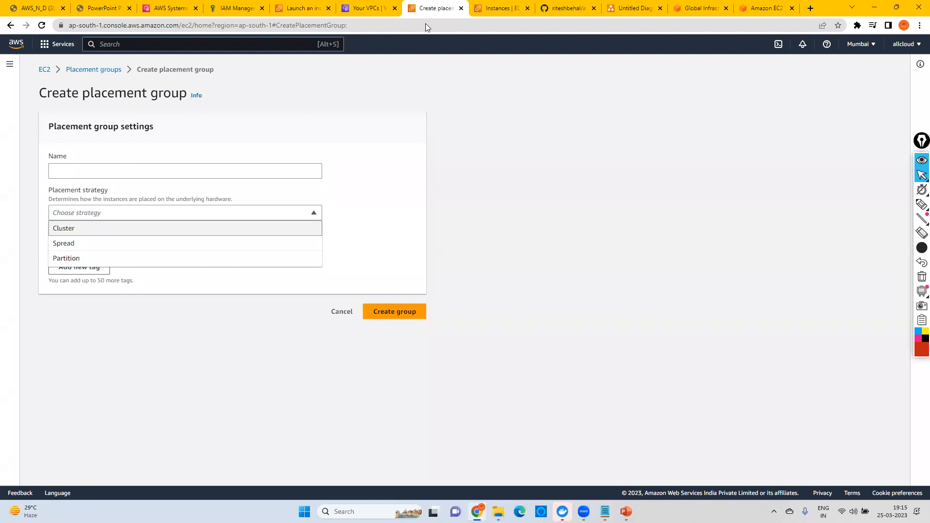
click(461, 10)
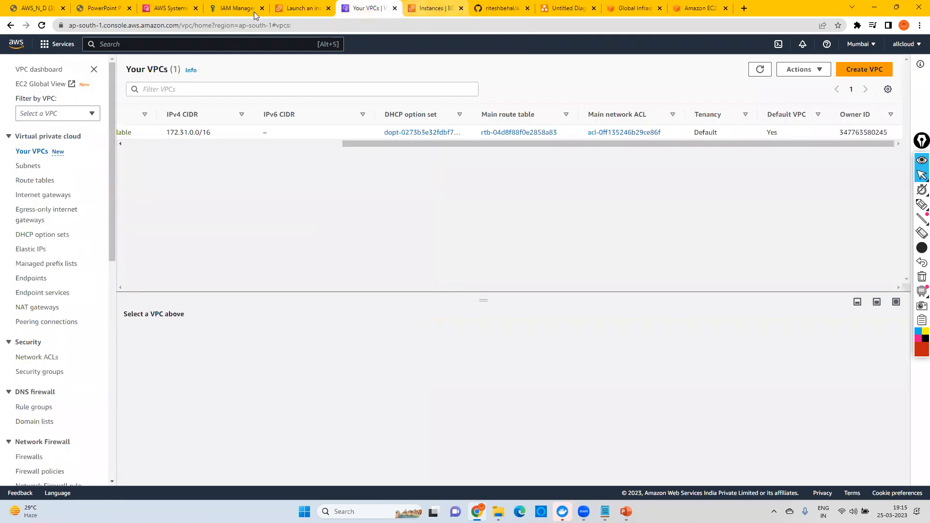
Step: Return to the instance launch form and open the dialog for creating a new key pair
click(325, 8)
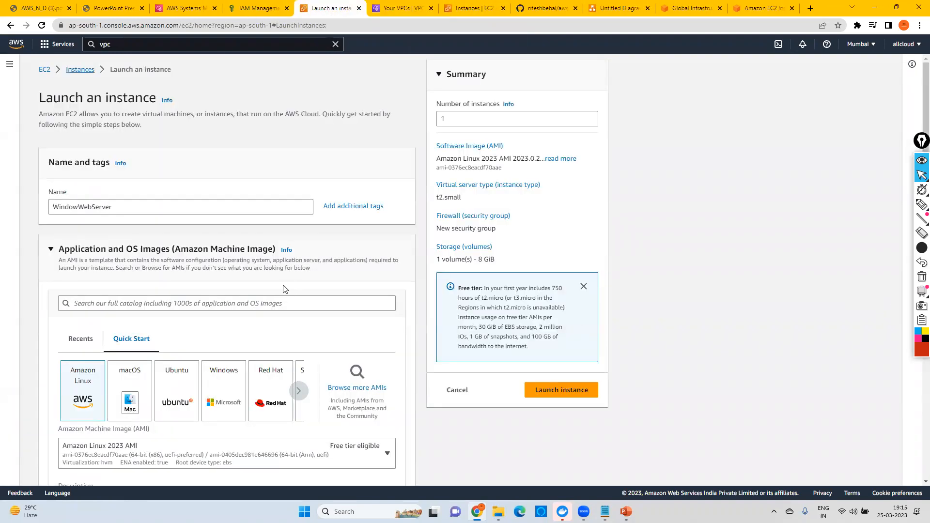
scroll(276, 281, down, 5)
scroll(275, 278, down, 7)
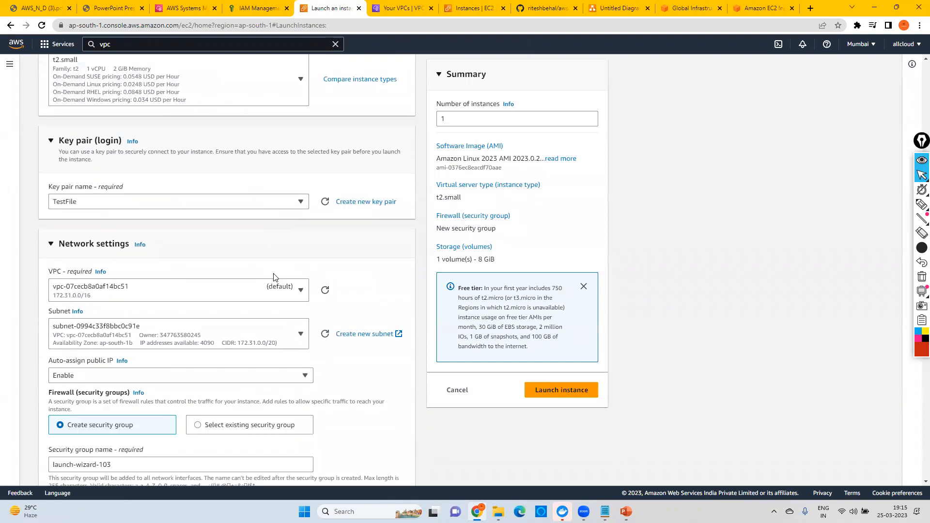
scroll(274, 277, down, 1)
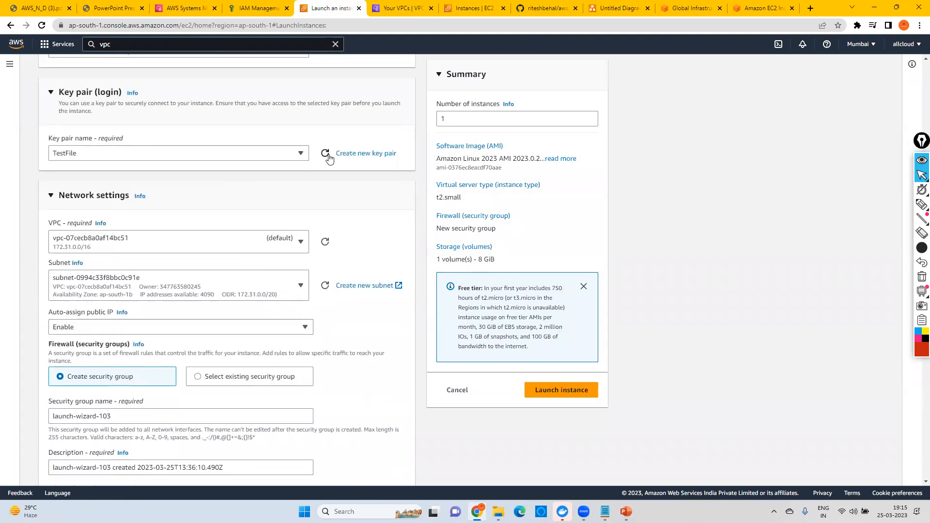
click(351, 155)
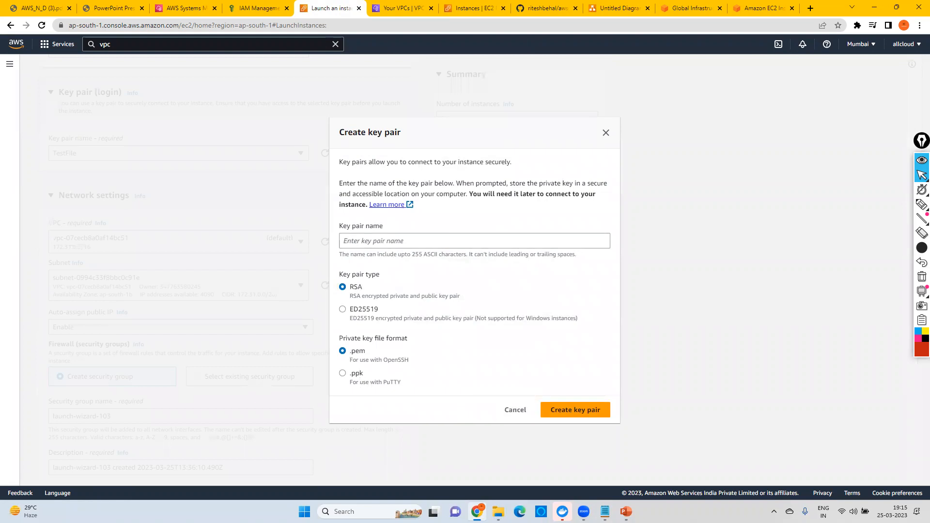
Step: Highlight the Windows and Linux operating system phrases in the Notepad notes, minimize them, and cancel the key pair creation
mouse_move(604, 504)
click(656, 460)
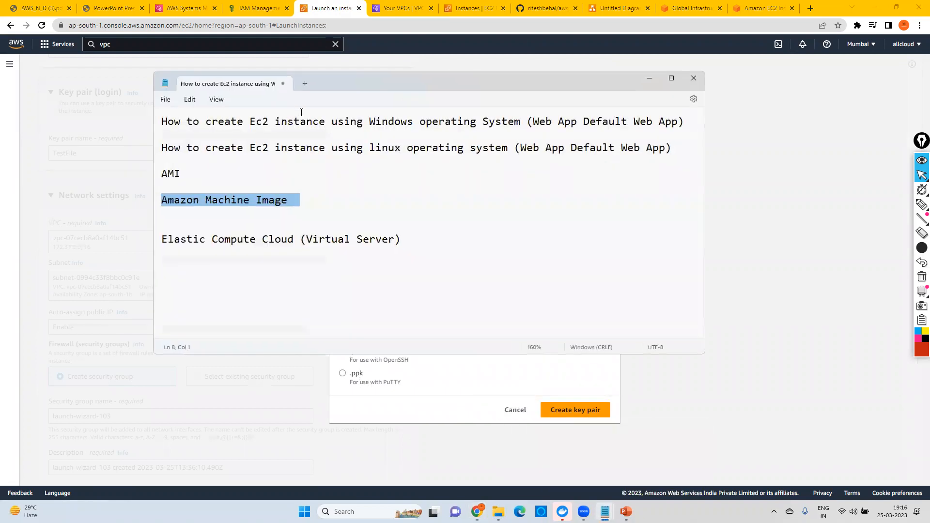
click(413, 122)
drag(323, 122, 509, 121)
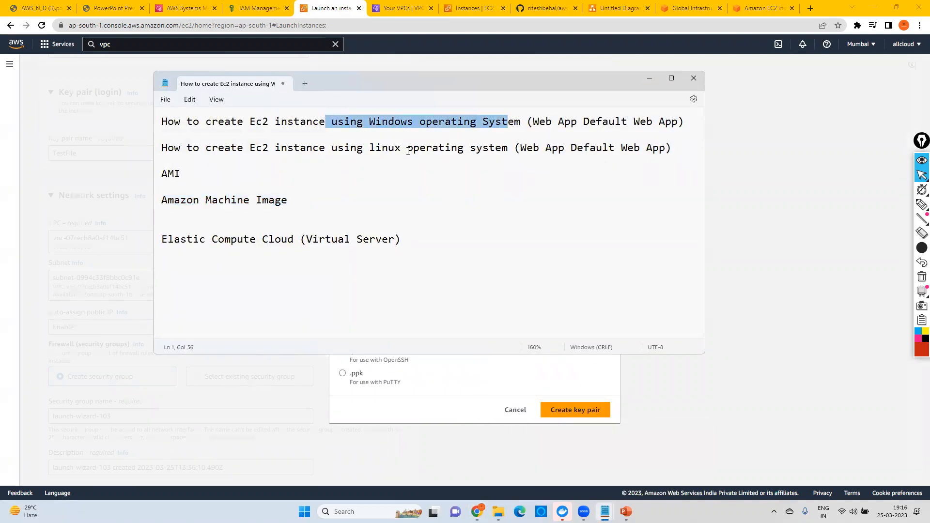
drag(308, 147, 488, 146)
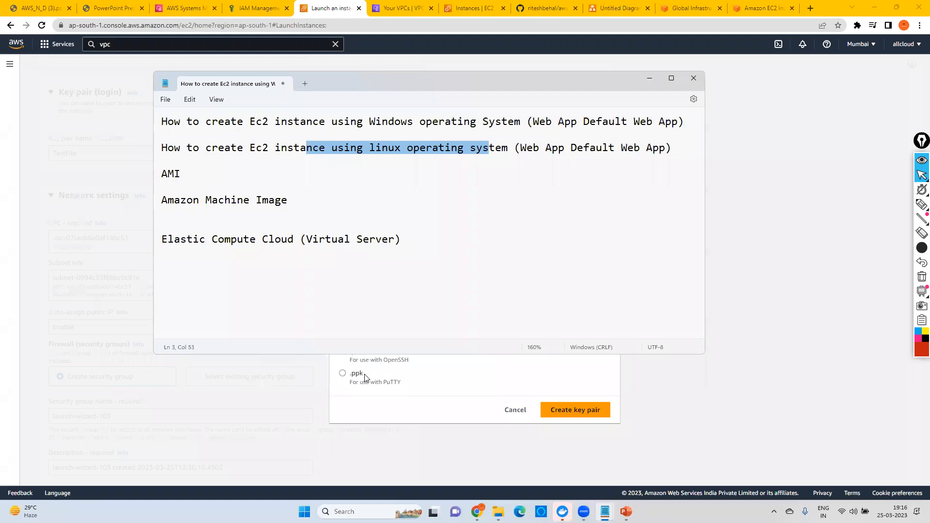
click(649, 79)
click(515, 410)
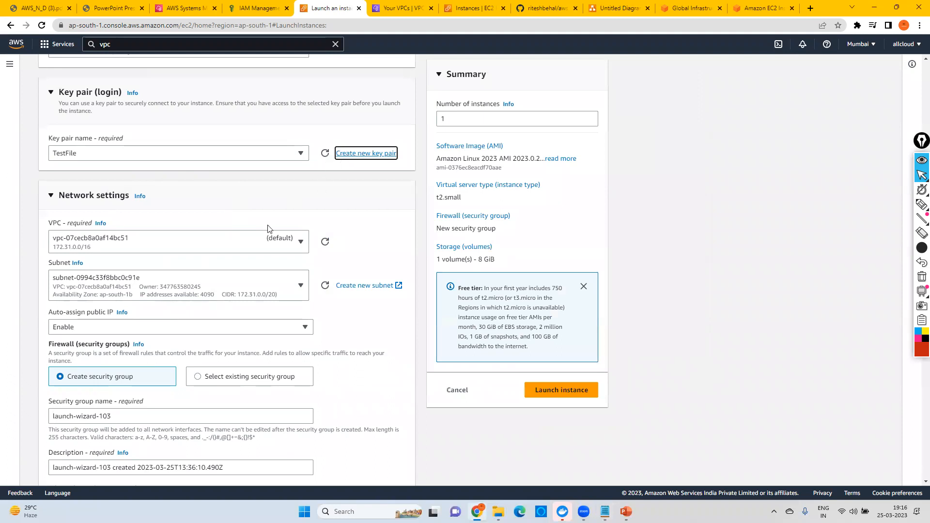
Step: Review the network and security group settings, and choose Windows as the quick start operating system image
scroll(212, 264, down, 2)
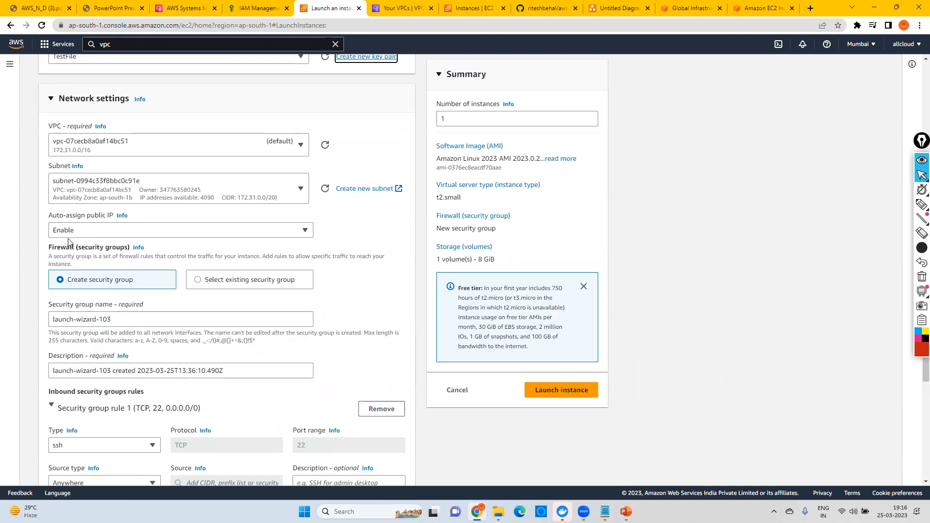
scroll(203, 290, down, 1)
scroll(202, 292, down, 2)
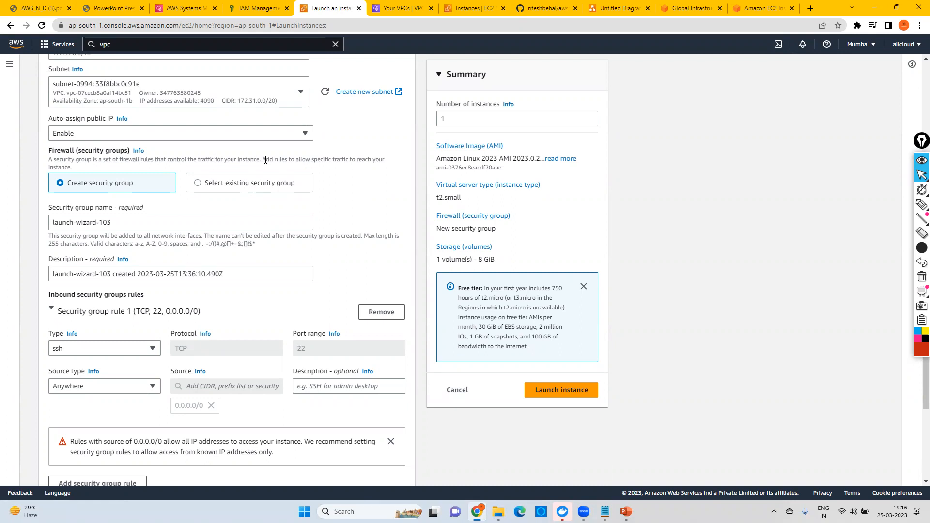
scroll(199, 217, up, 10)
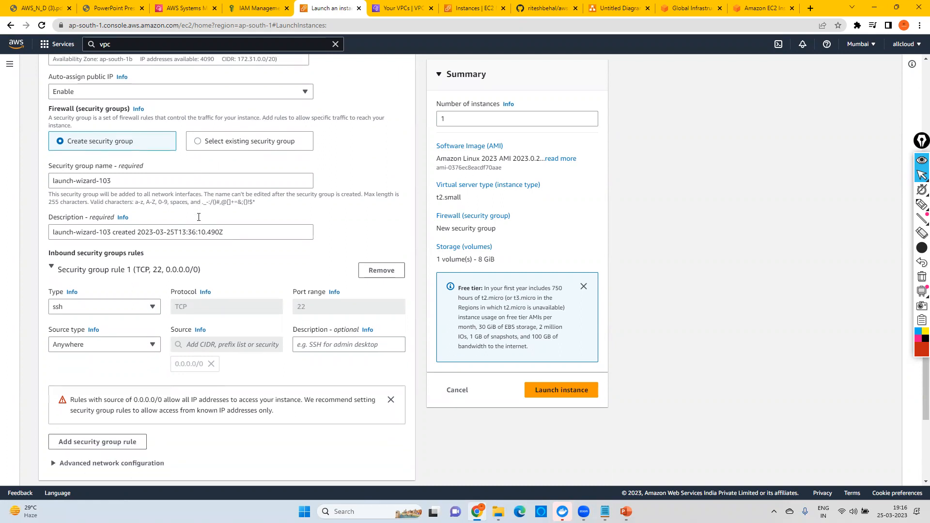
scroll(162, 248, up, 8)
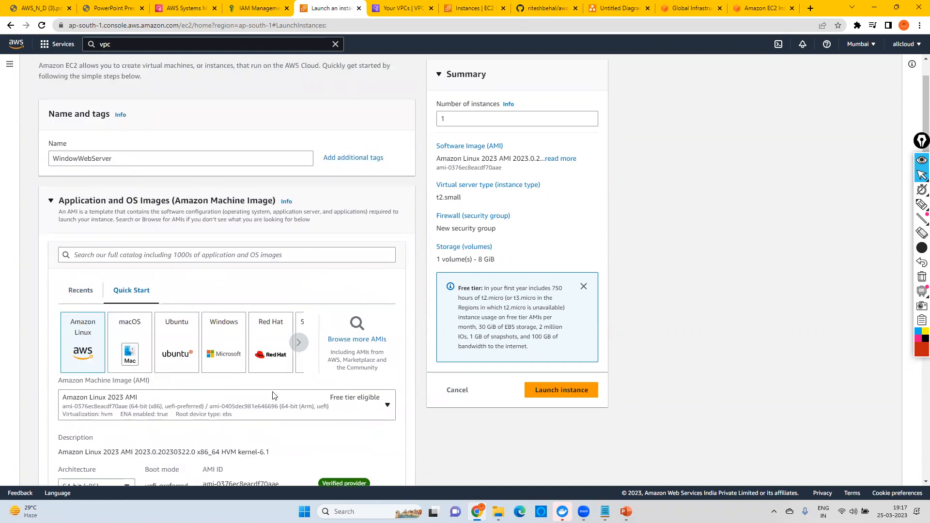
click(225, 341)
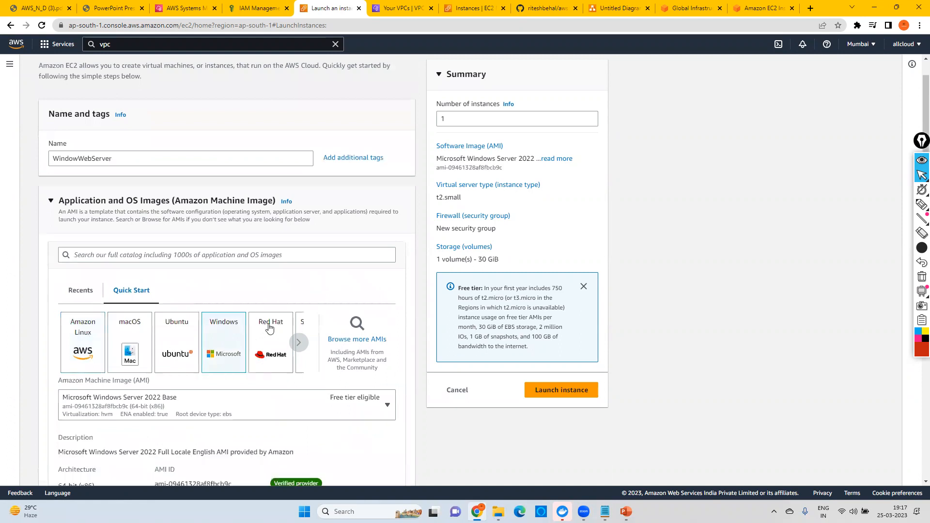
Step: Set the instance type to t2.medium
scroll(269, 327, down, 5)
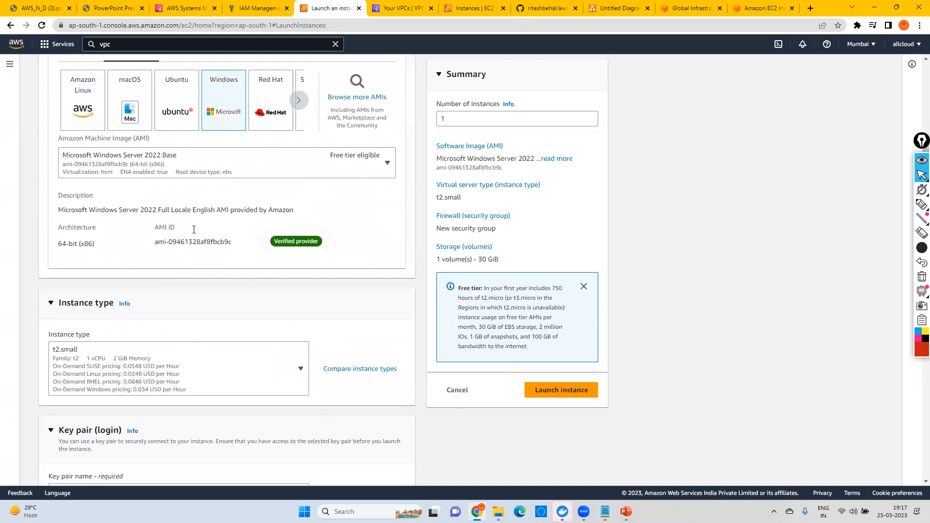
click(157, 367)
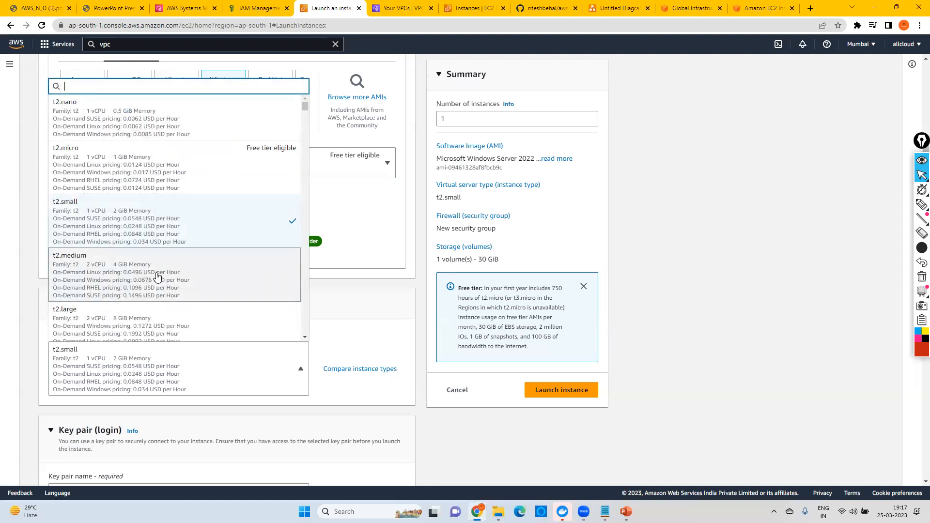
click(157, 277)
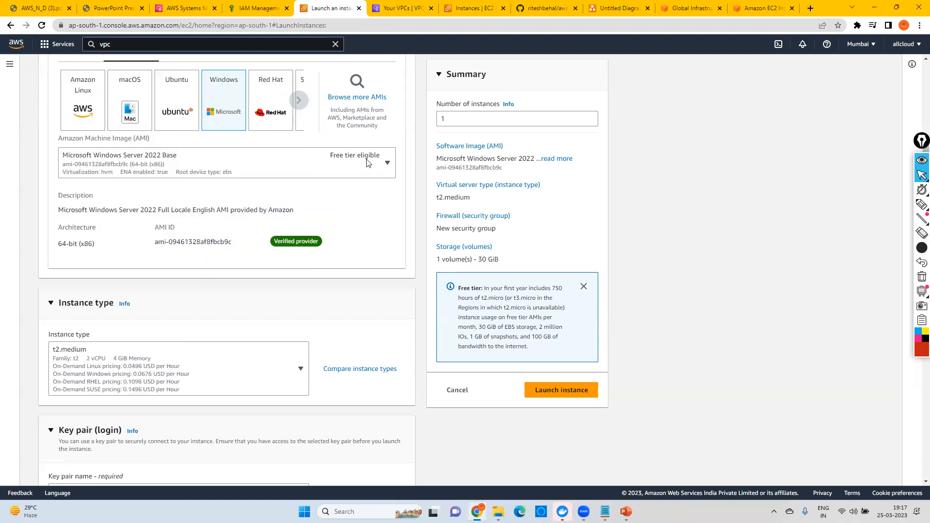
Step: Create a new key pair named WindowsTestKey in .pem format for the instance
scroll(140, 341, down, 4)
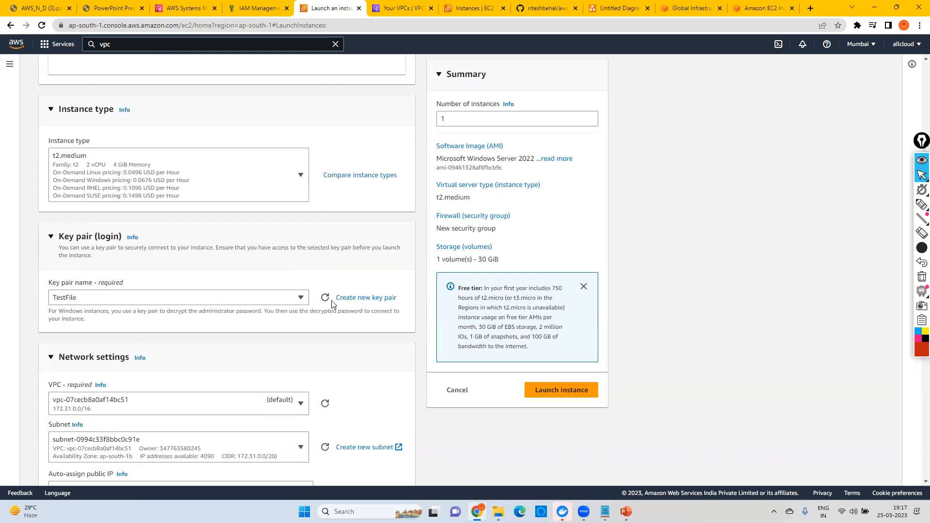
click(345, 296)
click(374, 272)
text(TE)
key(BackSpace)
text(WindowsTestKey)
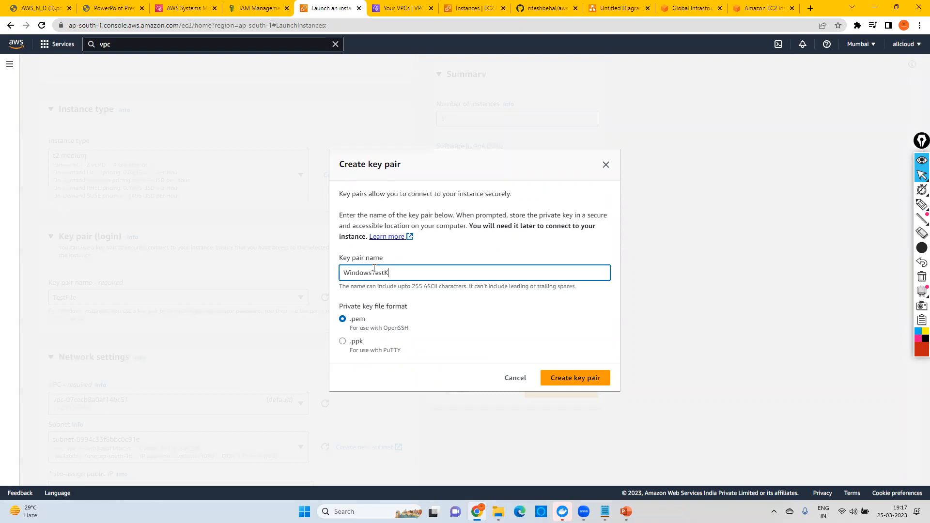
click(588, 382)
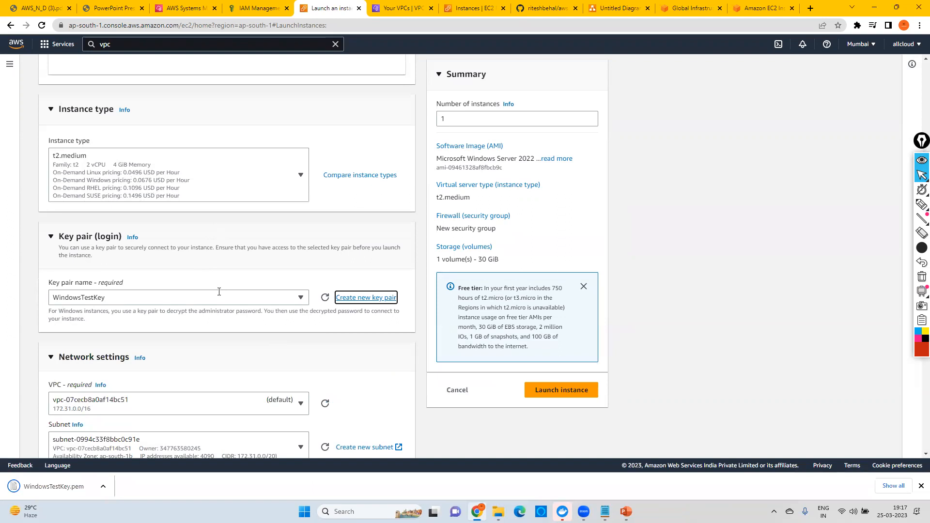
Step: Add a second inbound security group rule of type HTTP with source 0.0.0.0/0
scroll(220, 293, down, 3)
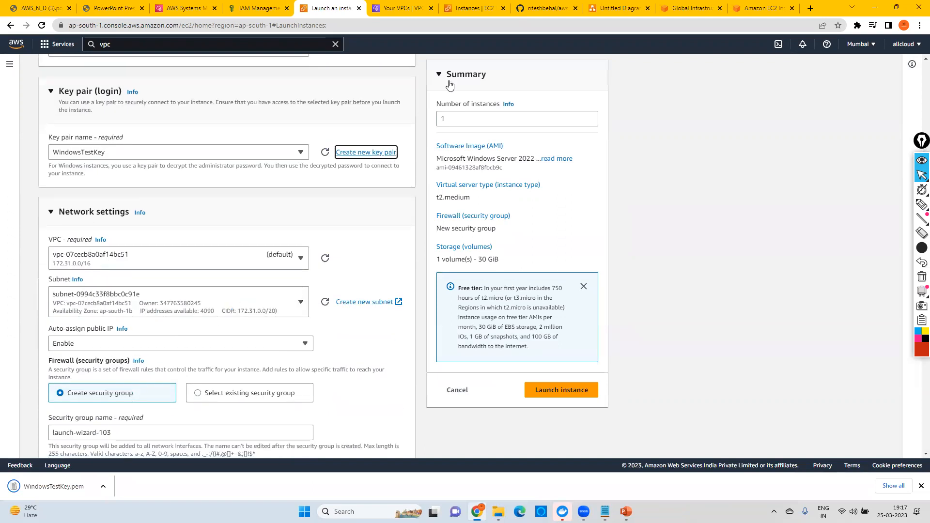
scroll(259, 314, down, 3)
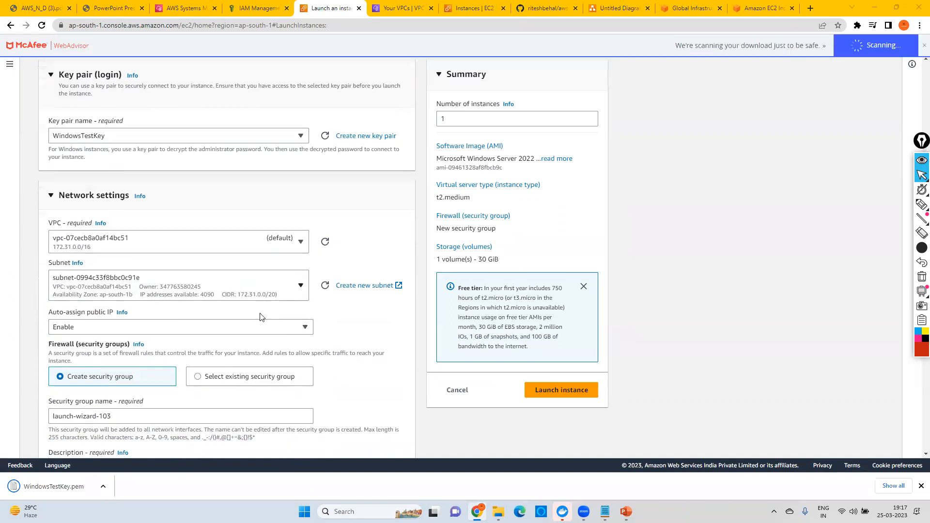
scroll(193, 293, down, 3)
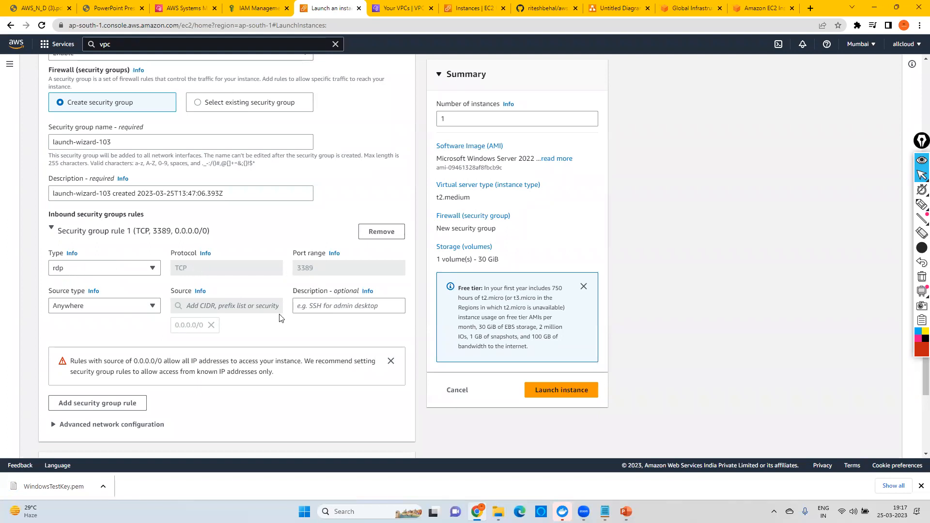
click(95, 403)
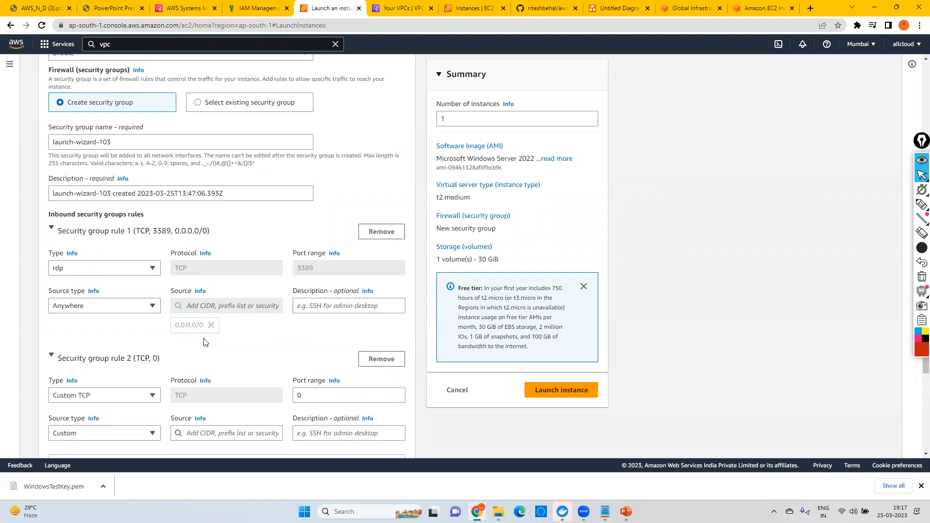
scroll(194, 339, down, 2)
click(78, 299)
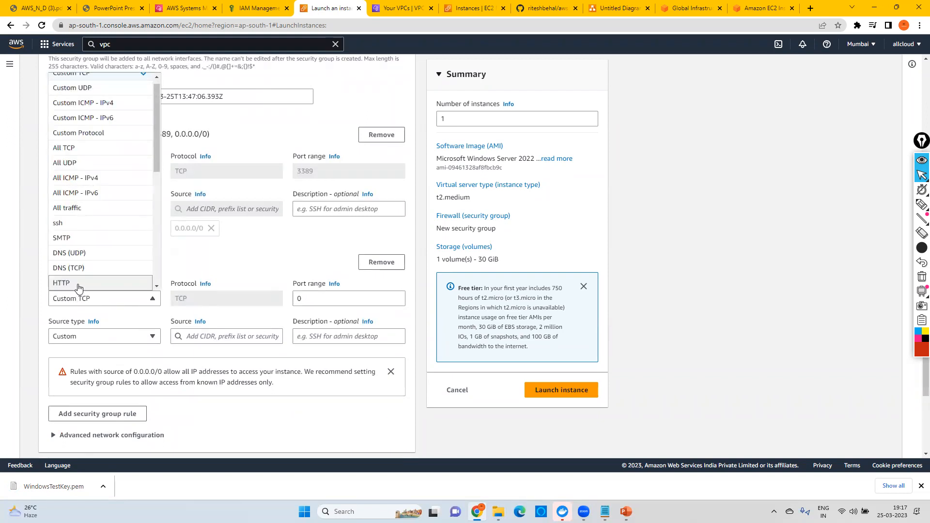
click(80, 286)
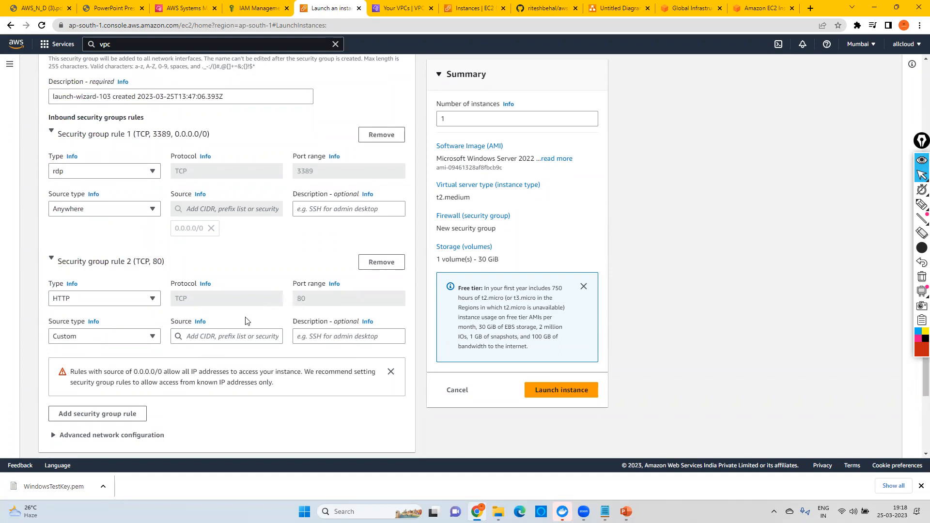
click(195, 338)
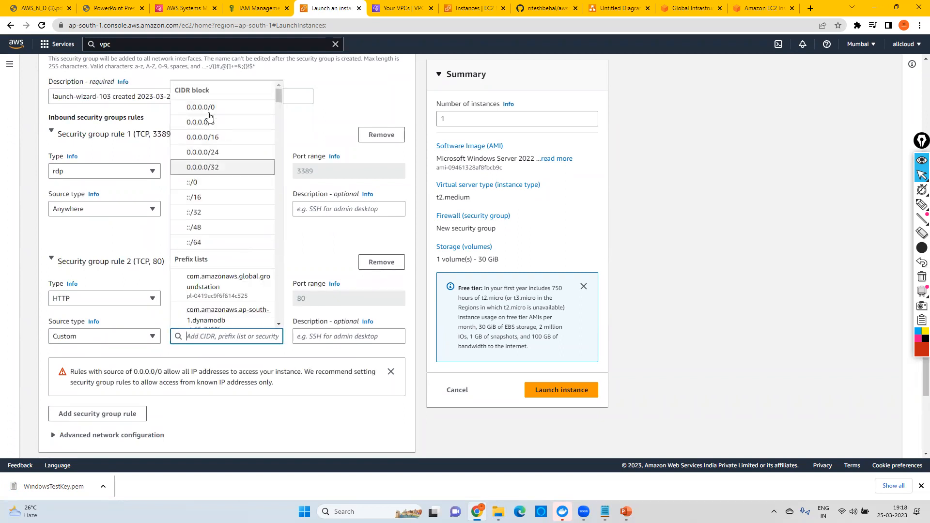
click(201, 111)
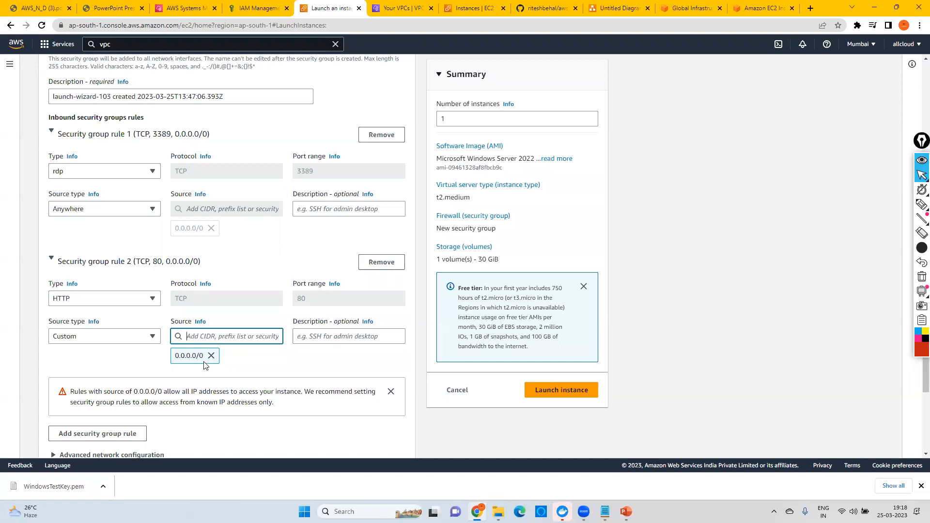
Step: Launch the Windows web server instance with the configured settings, keeping the default root volume
scroll(345, 269, down, 1)
scroll(345, 269, down, 3)
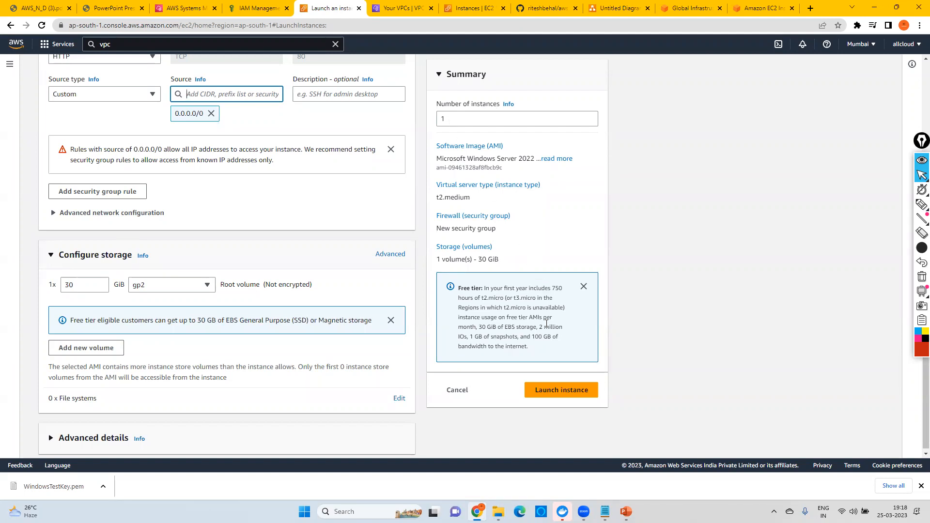
click(561, 391)
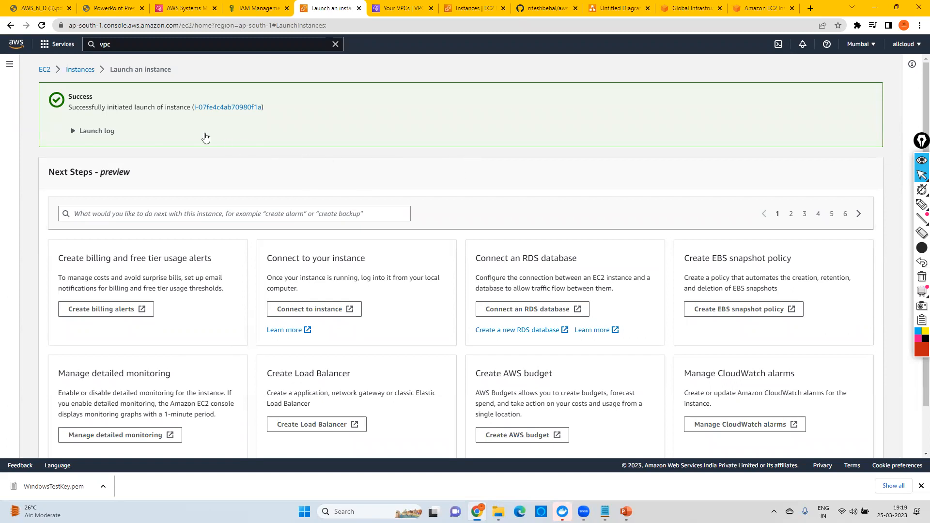
Step: Open the EC2 instances list, widen the Name column, and refresh the instance statuses
click(82, 70)
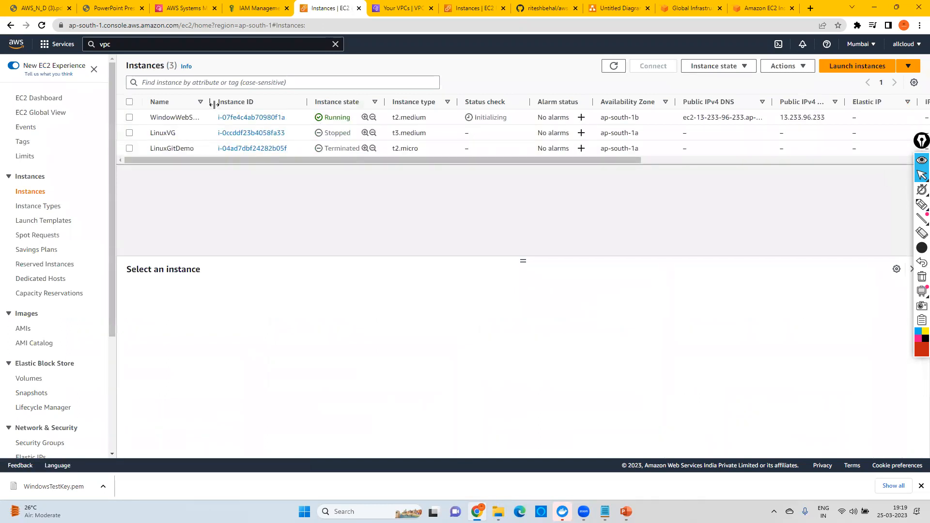
drag(237, 104, 243, 102)
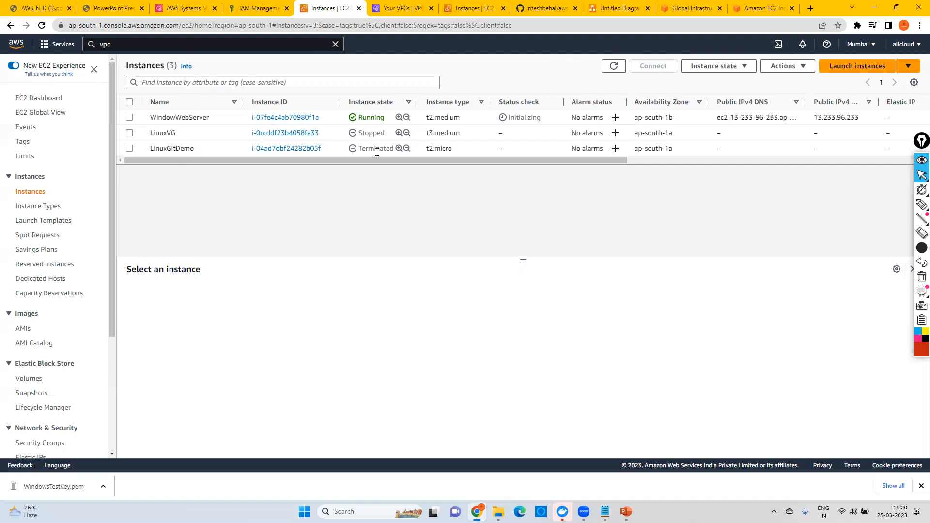
click(614, 68)
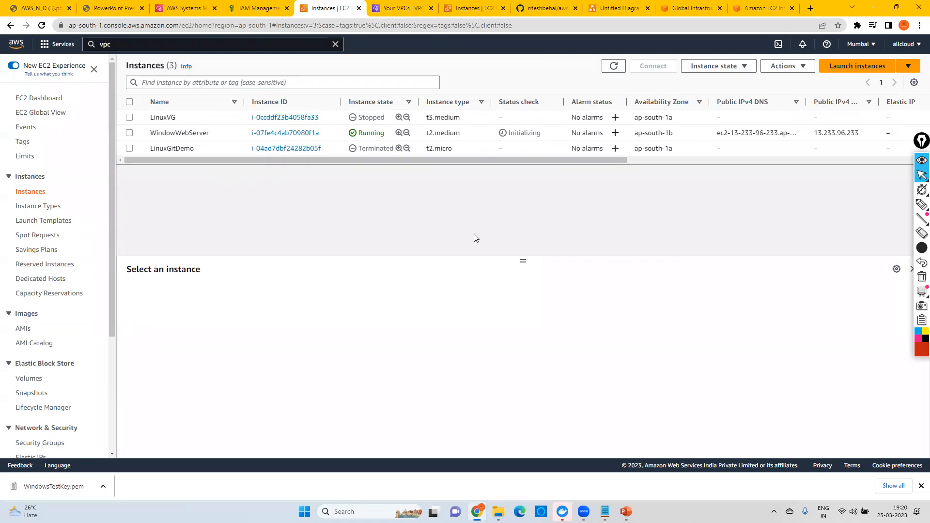
Step: Open the security group attached to WindowWebServer in a new browser tab and open its inbound rules for editing
click(229, 136)
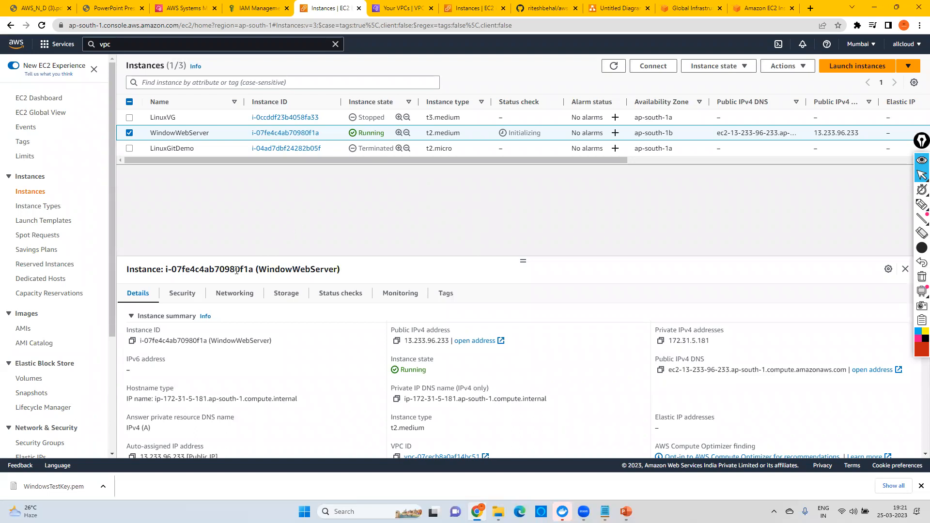
click(183, 297)
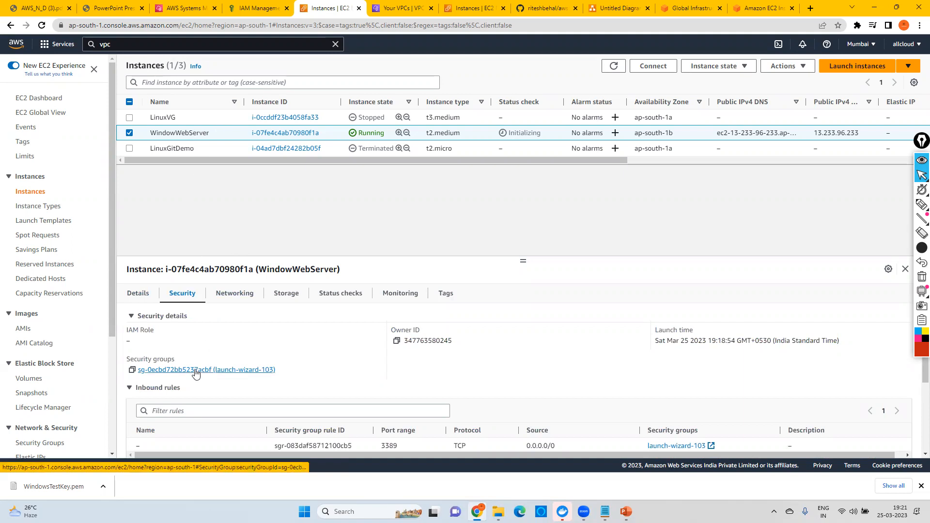
right_click(196, 371)
click(216, 379)
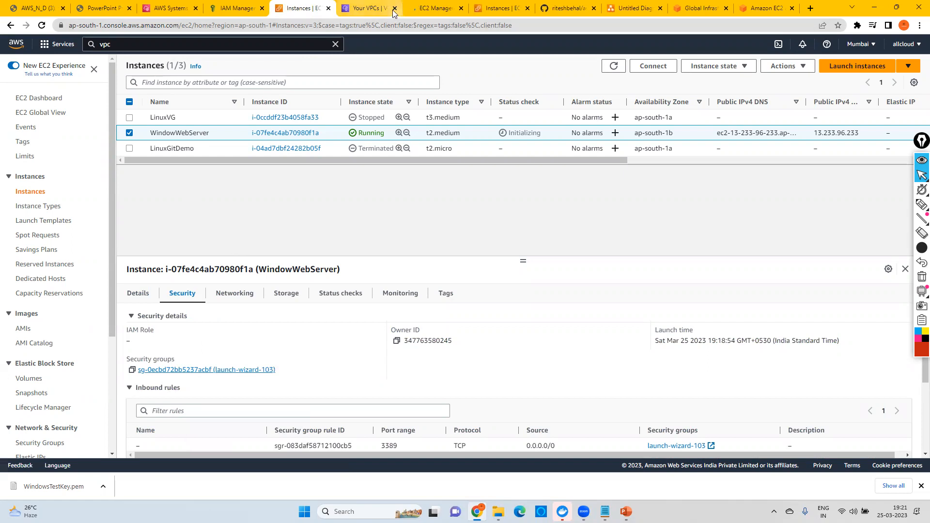
click(396, 9)
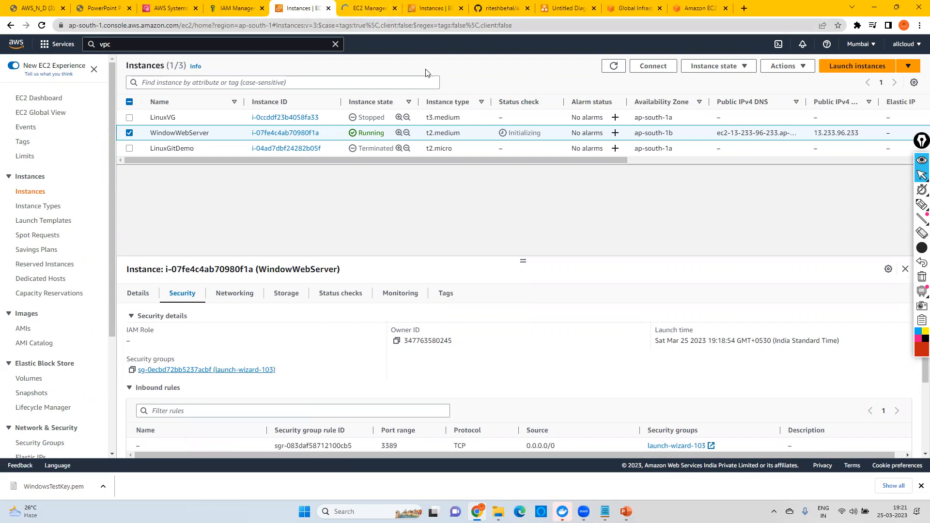
click(387, 10)
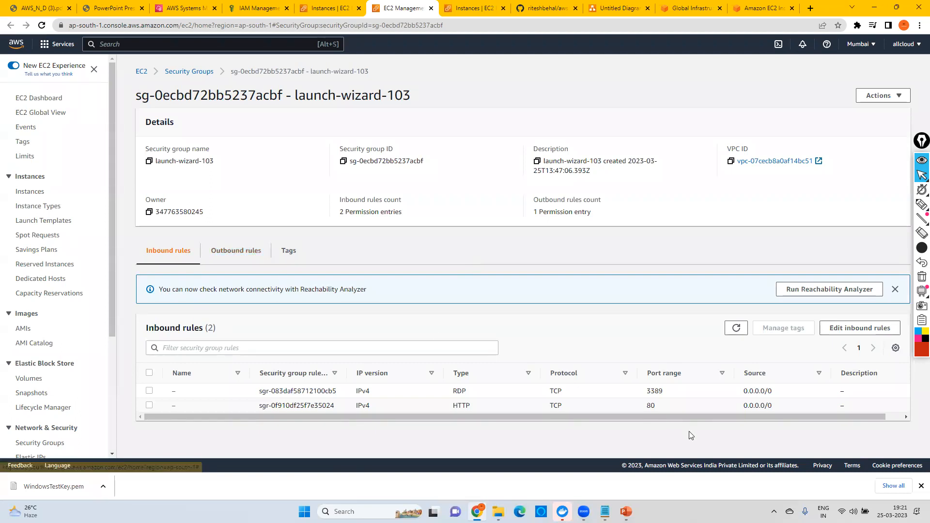
click(861, 328)
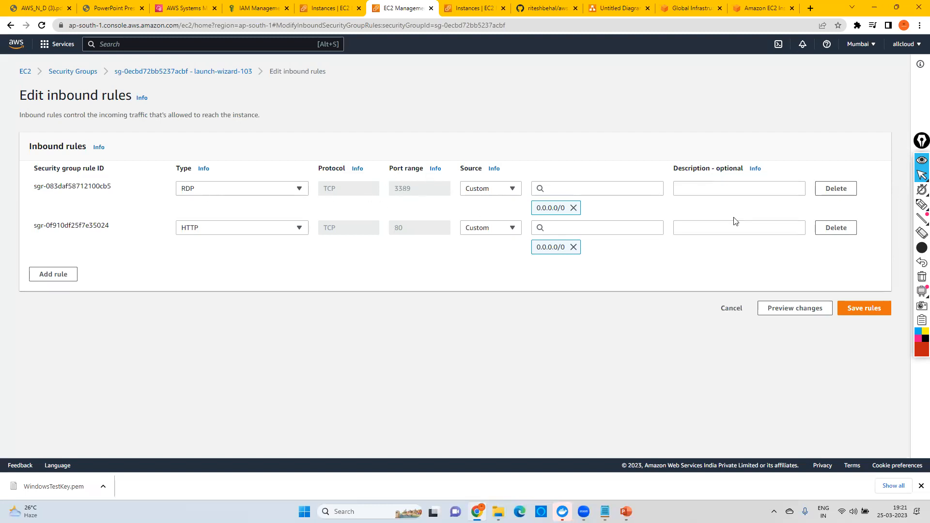
Step: Mark the port ranges, the RDP type and the source addresses with the red annotation pen, and clear the markings
click(919, 210)
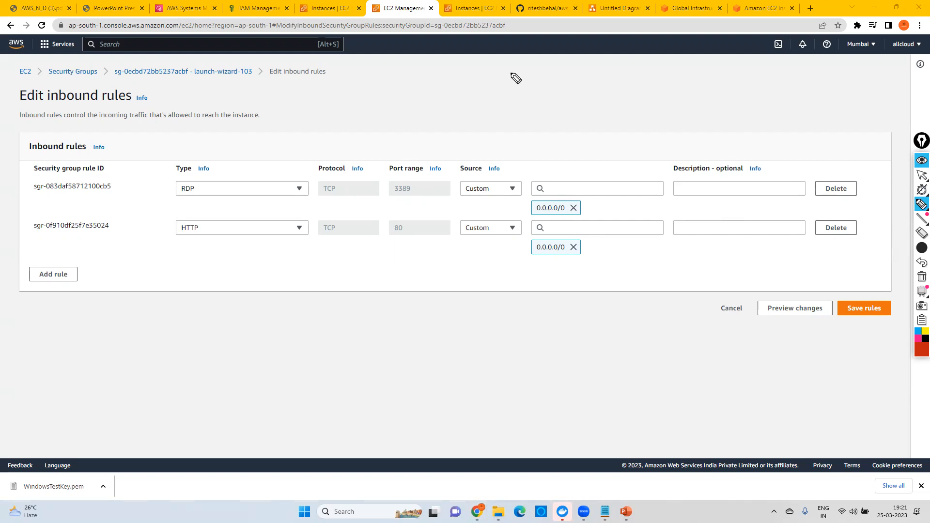
mouse_move(434, 146)
mouse_down()
mouse_move(382, 183)
mouse_move(412, 211)
mouse_move(458, 206)
mouse_move(454, 161)
mouse_move(425, 148)
mouse_up()
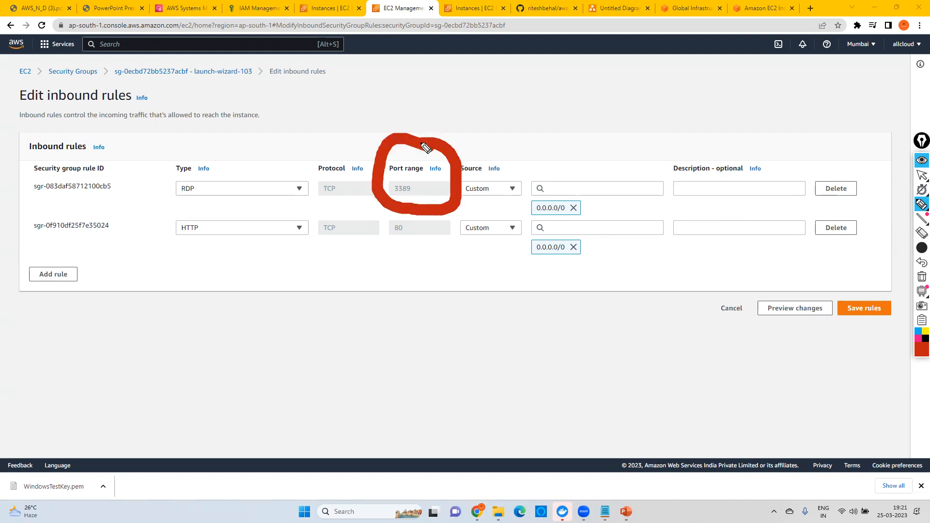
mouse_move(386, 212)
mouse_down()
mouse_move(391, 241)
mouse_move(438, 216)
mouse_move(436, 241)
mouse_move(393, 245)
mouse_up()
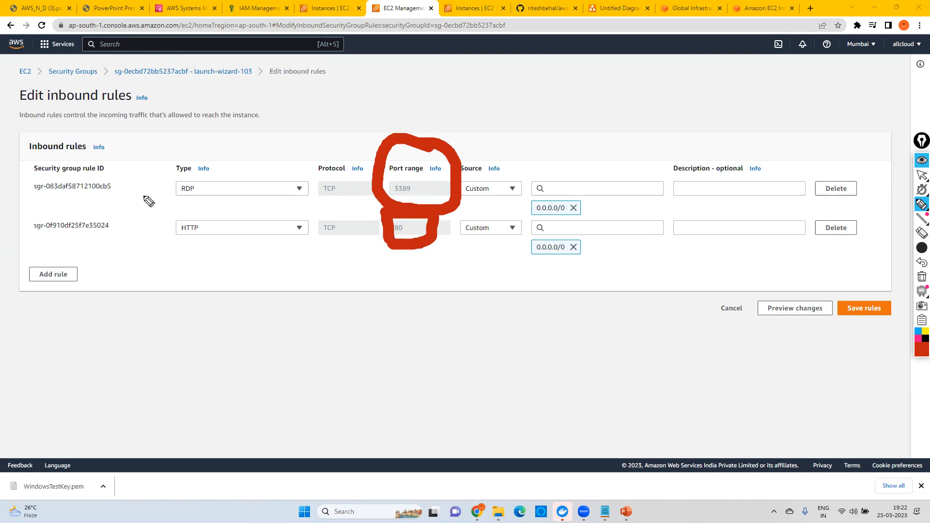
drag(165, 201, 243, 201)
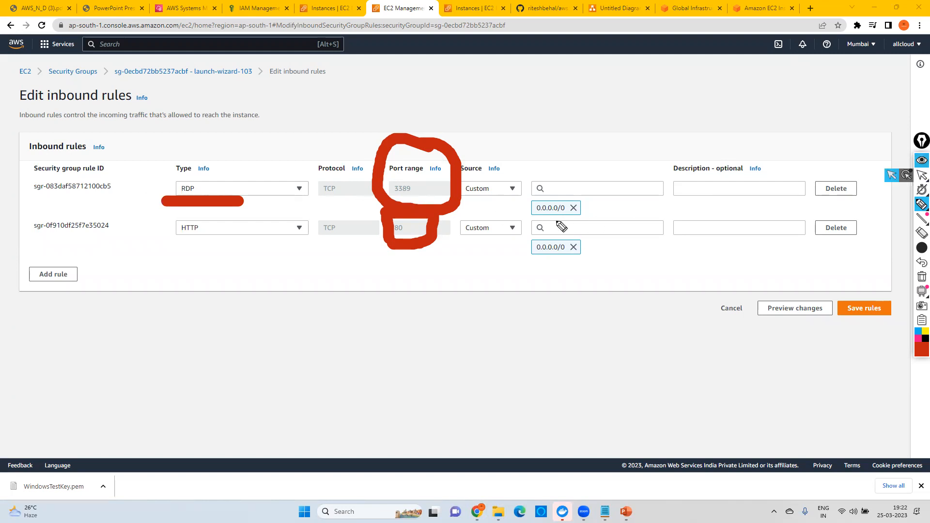
drag(518, 156, 512, 289)
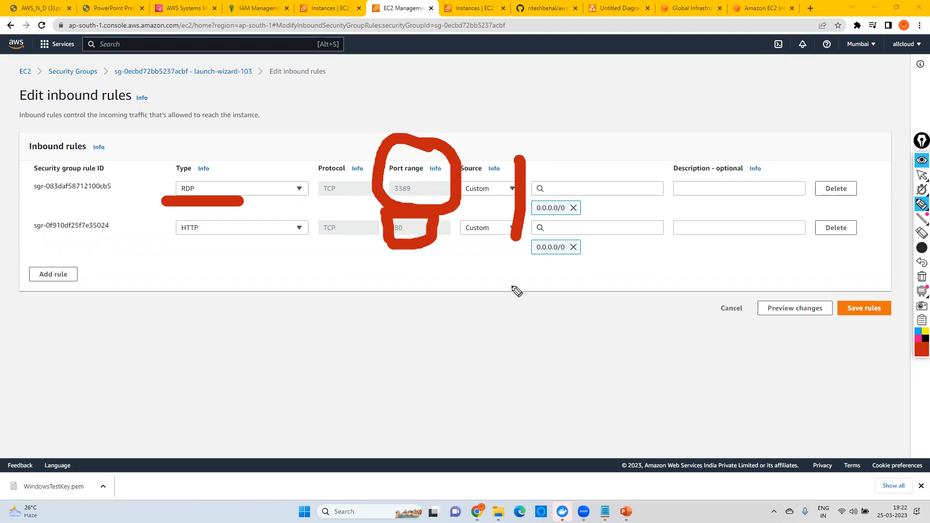
mouse_move(514, 154)
mouse_down()
mouse_move(620, 154)
mouse_move(639, 234)
mouse_move(560, 287)
mouse_move(513, 284)
mouse_up()
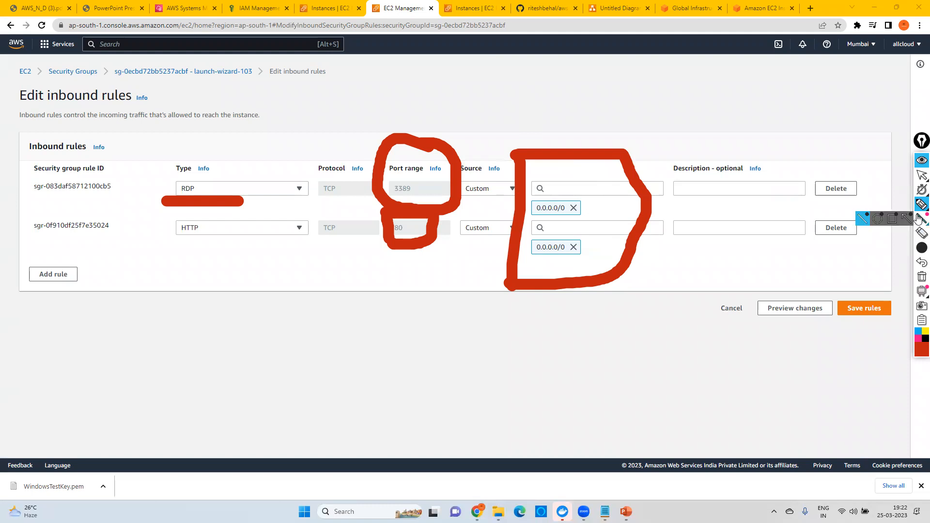
click(922, 174)
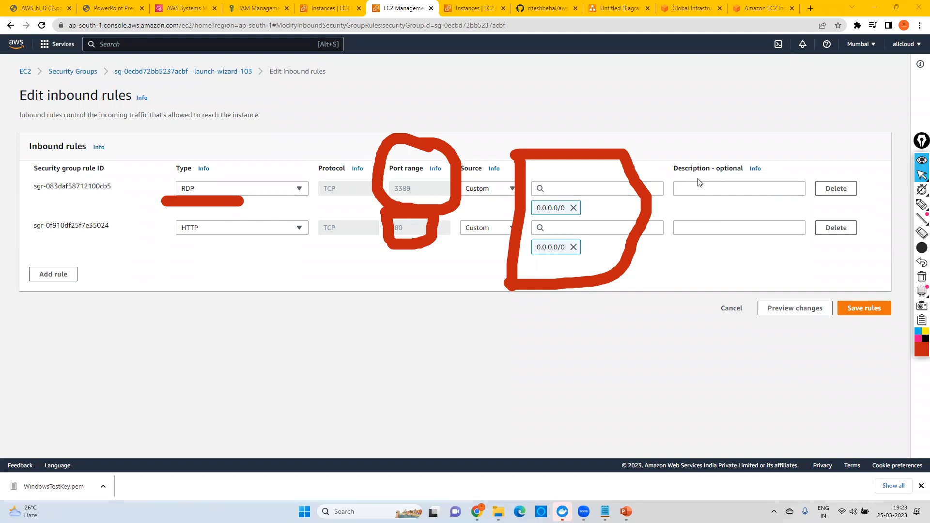
click(921, 277)
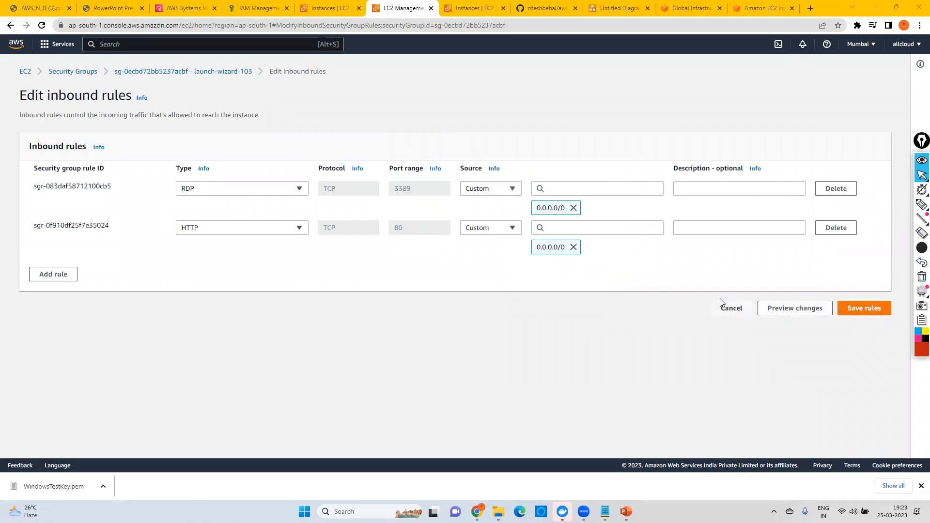
Step: Refresh the status in the instances list and open the Windows password retrieval page for WindowWebServer
click(324, 8)
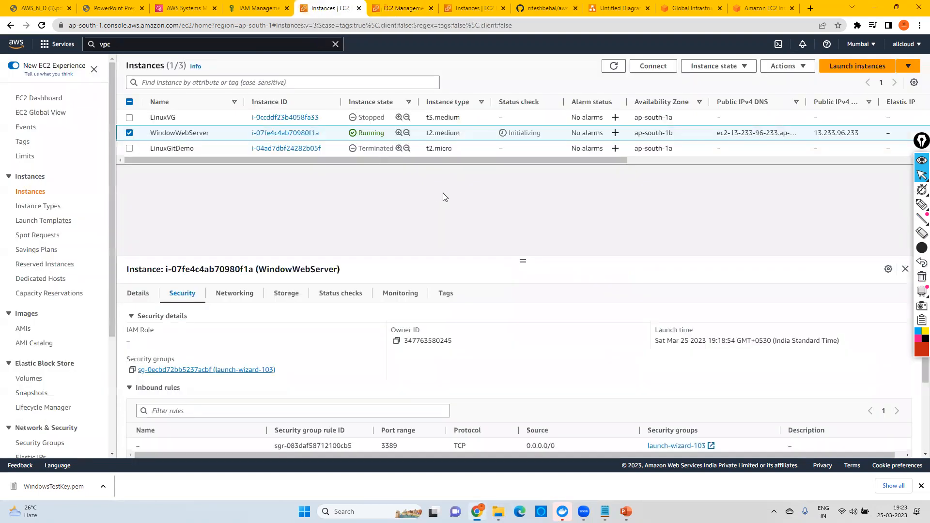
click(614, 66)
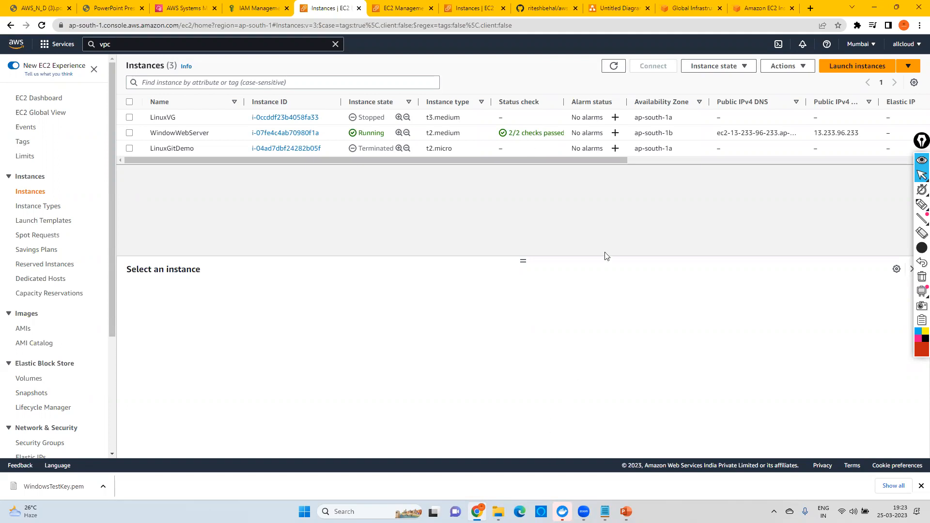
click(129, 134)
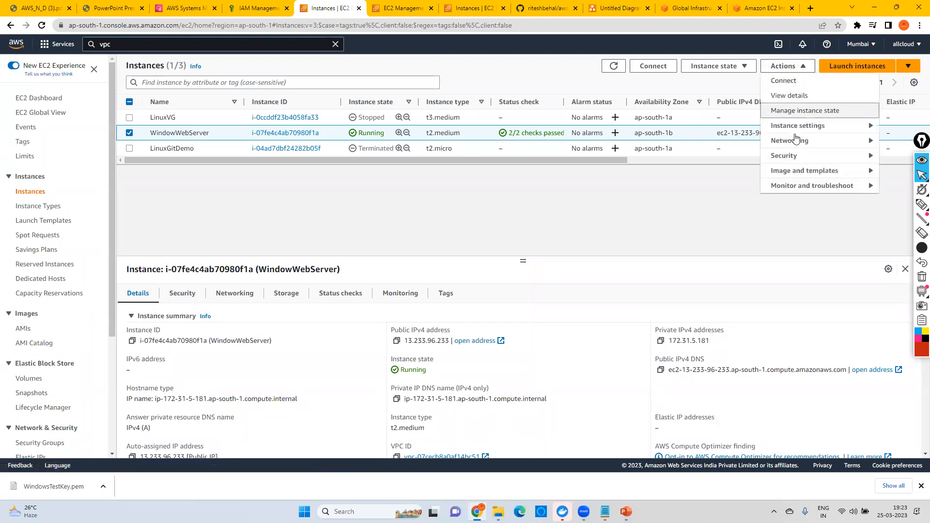
mouse_move(784, 157)
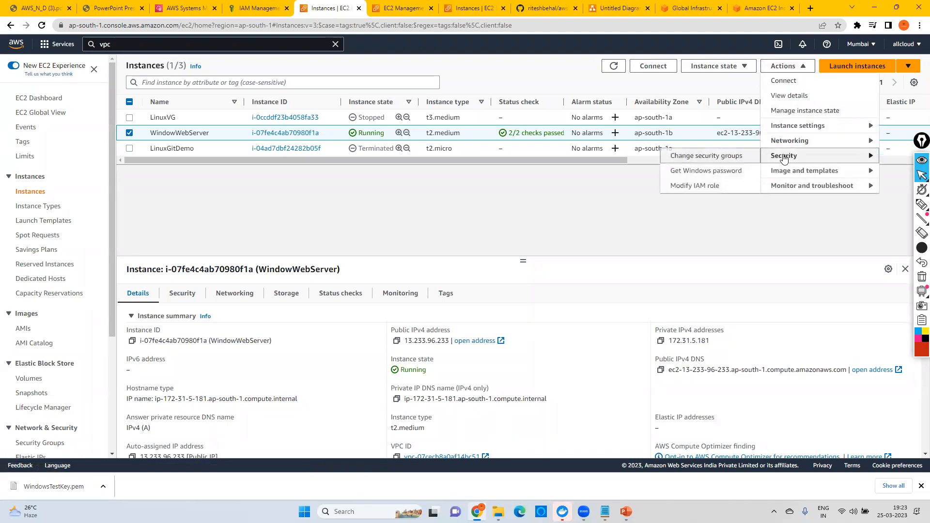
click(686, 173)
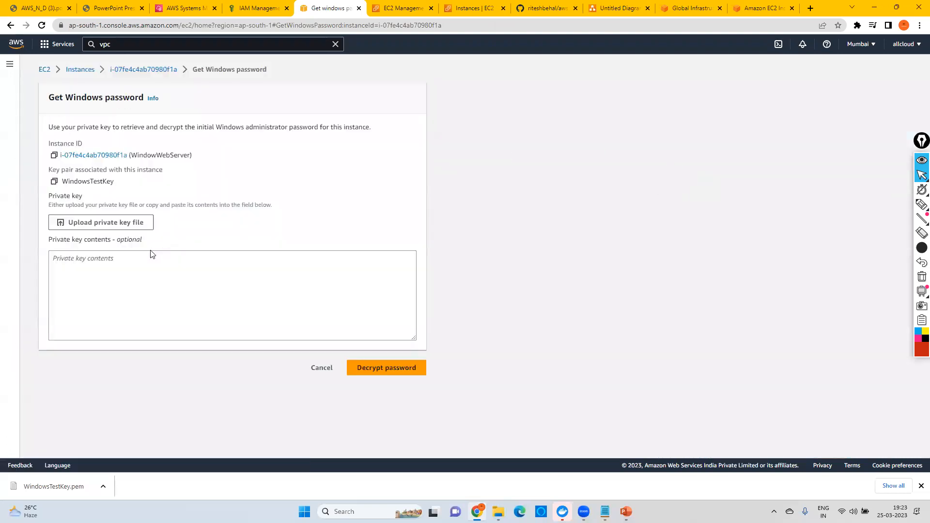
Step: Upload WindowsTestKey.pem from the Downloads folder as the private key for retrieving the Windows administrator password
click(89, 223)
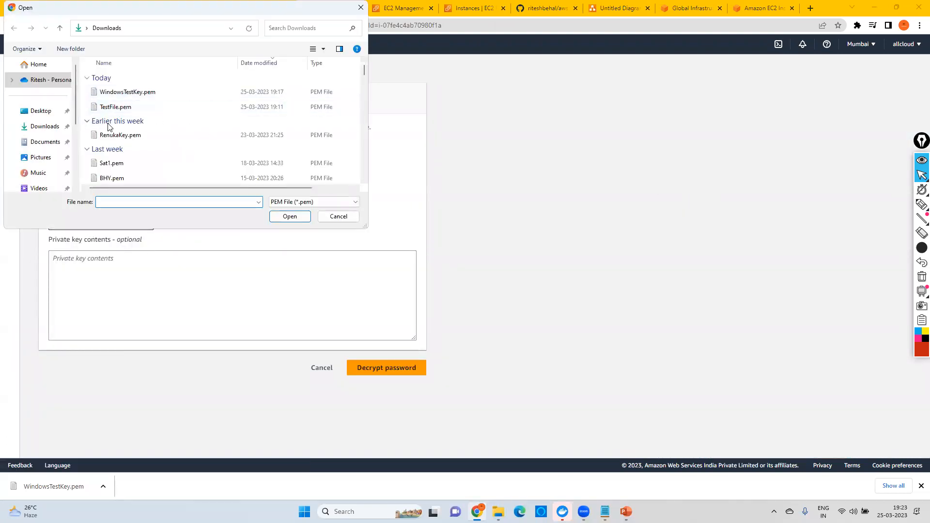
click(127, 92)
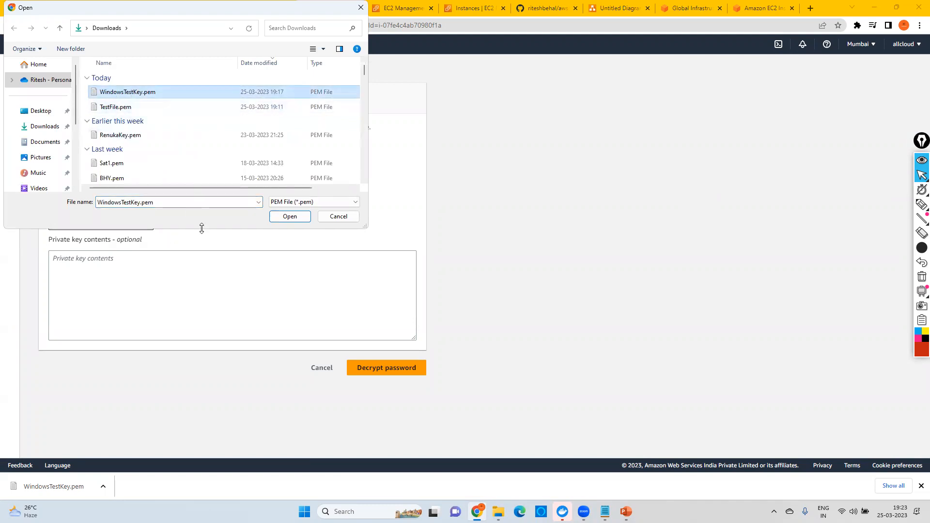
click(295, 218)
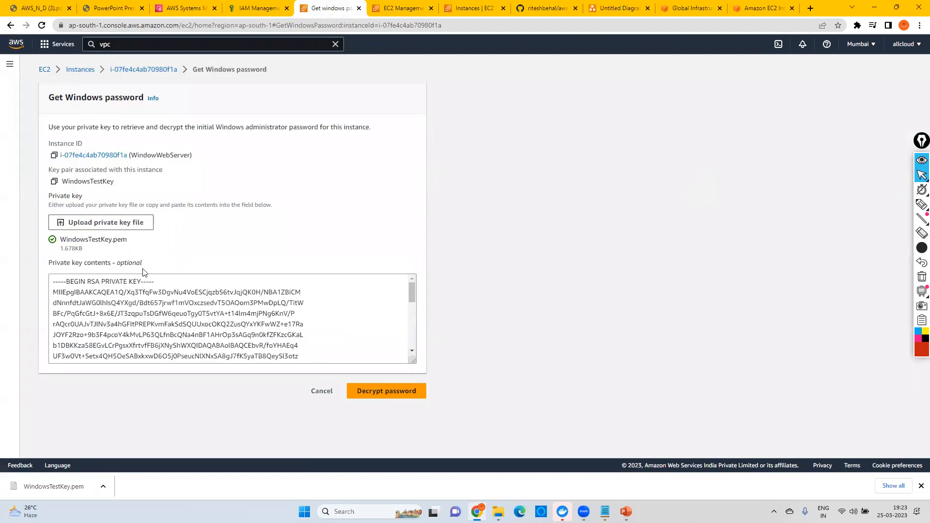
Step: Decrypt the Windows administrator password for WindowWebServer with the uploaded key, copy it and close the result
click(387, 391)
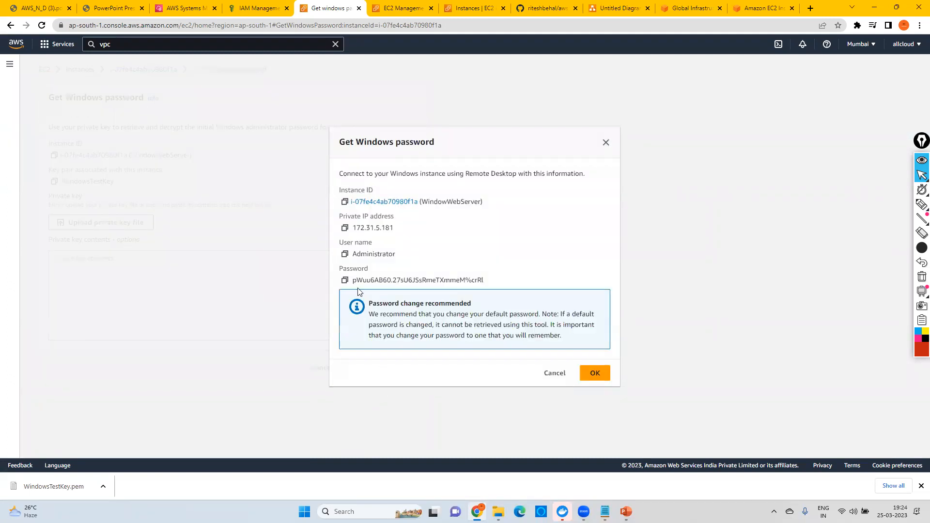
click(345, 280)
click(592, 373)
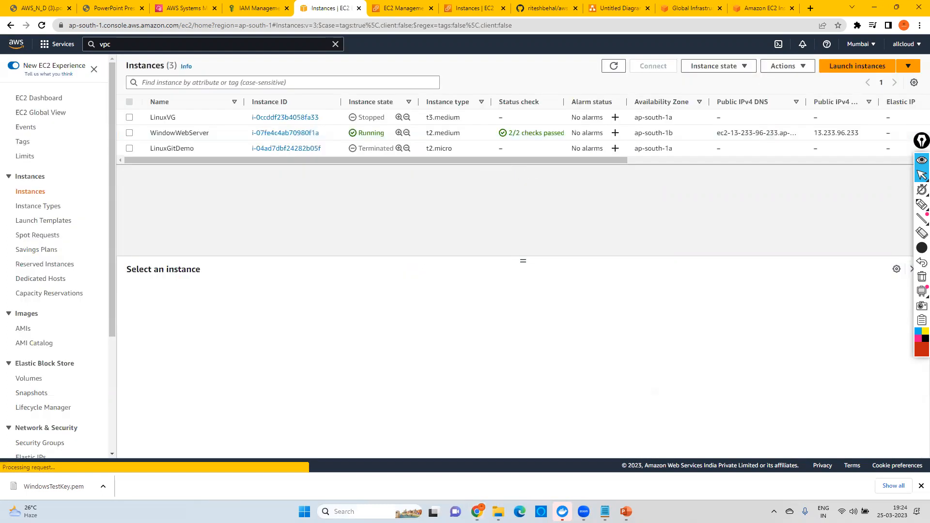
Step: Open a new Notepad note, paste the copied administrator password into it and minimize the note
click(359, 511)
text(note)
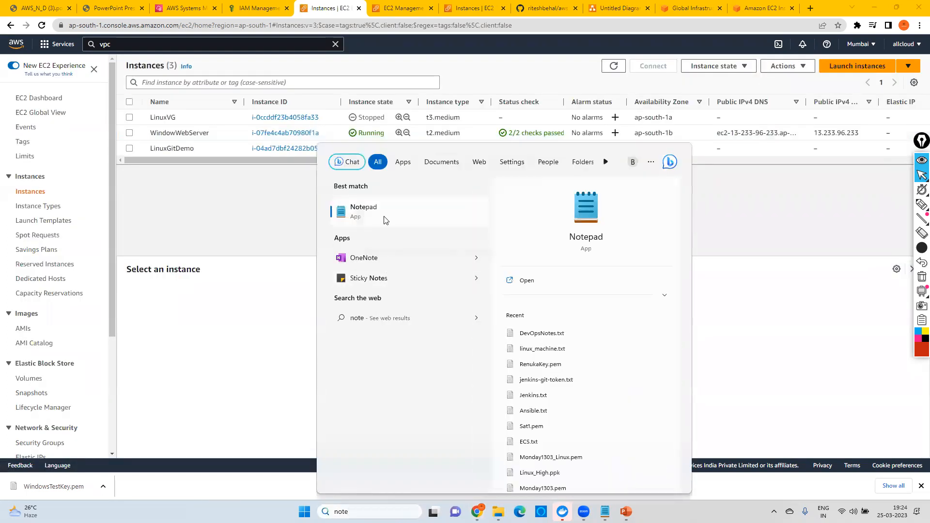
click(386, 221)
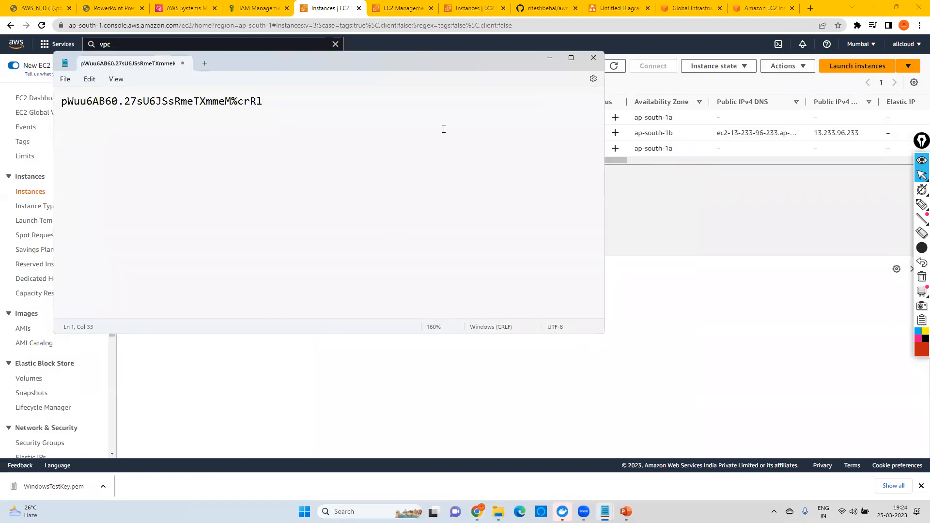
click(553, 59)
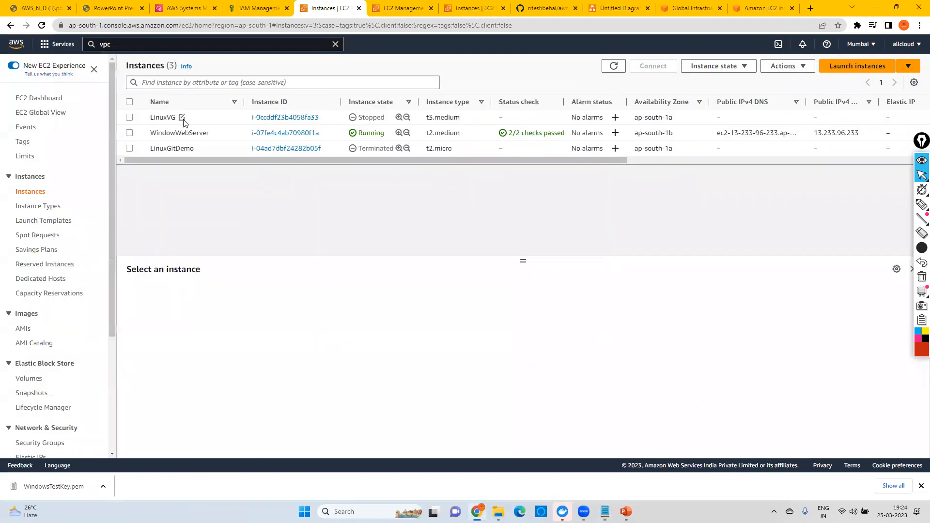
Step: Repeat the Windows password retrieval for WindowWebServer up to uploading WindowsTestKey.pem from Downloads, and cancel before decrypting
click(130, 134)
click(795, 67)
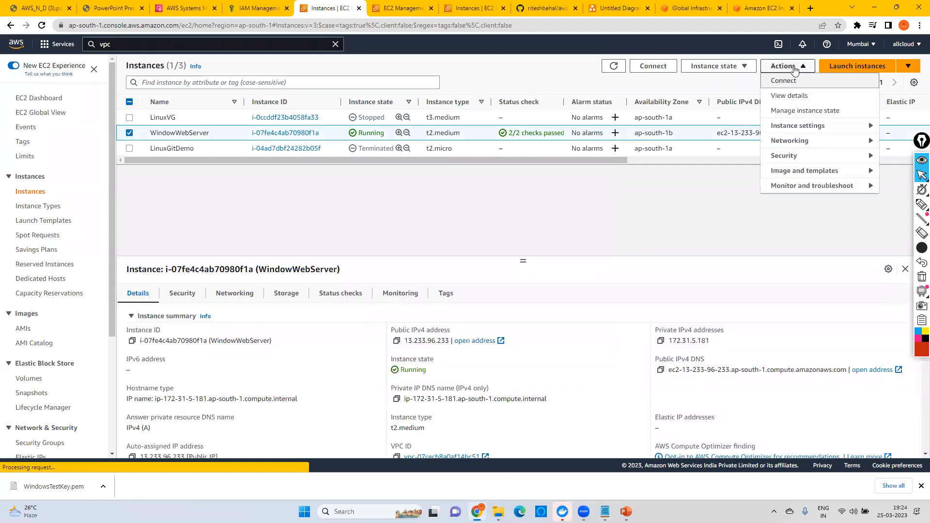
mouse_move(782, 161)
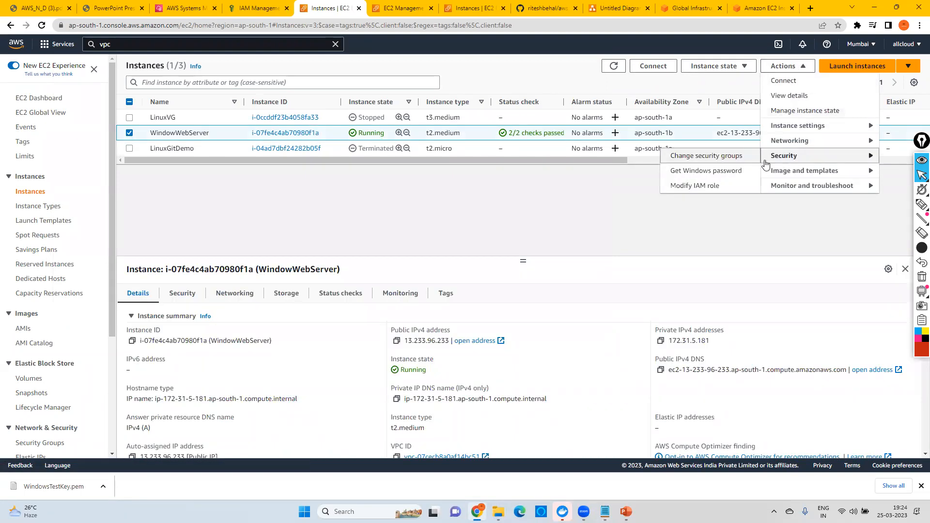
click(706, 172)
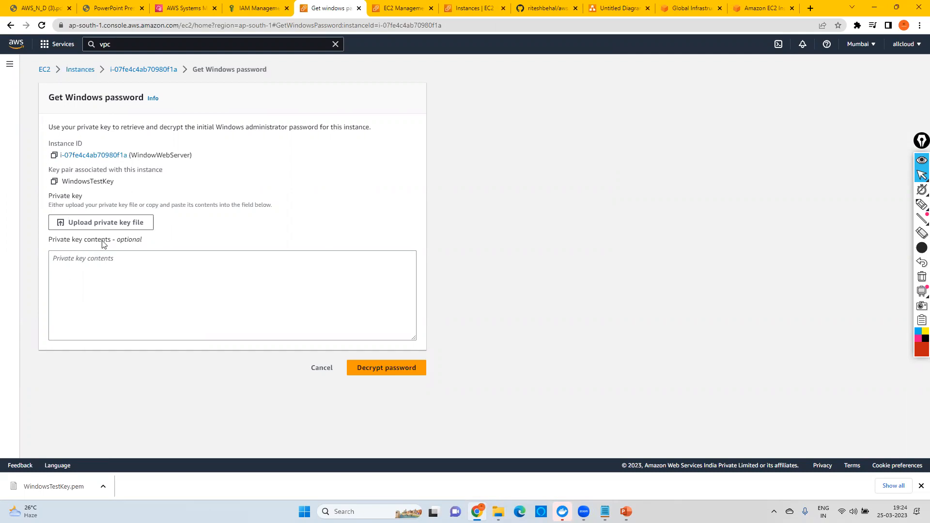
click(118, 224)
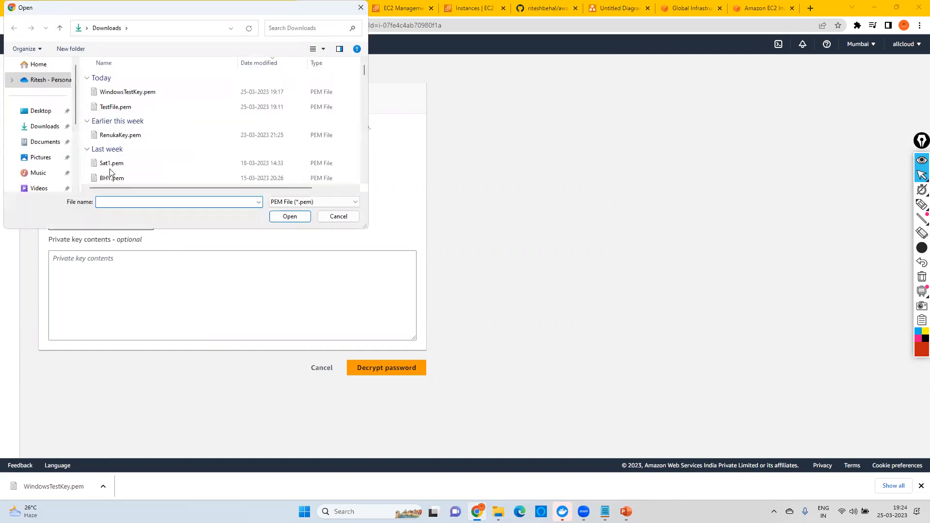
click(127, 93)
click(290, 216)
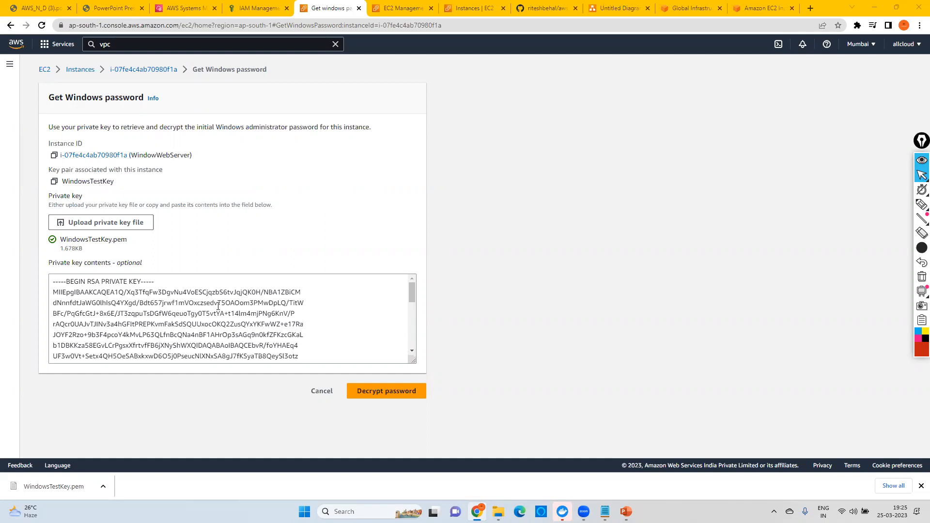
click(316, 395)
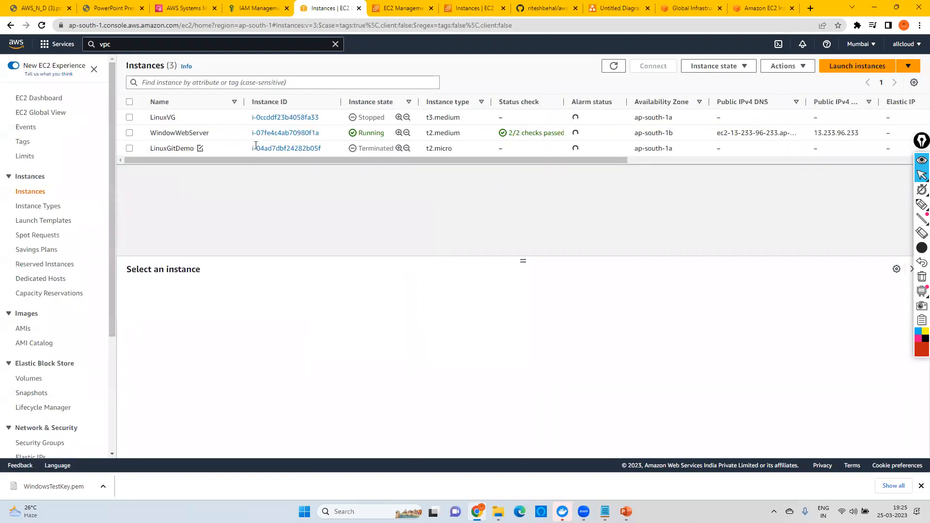
Step: Open the RDP client connection options for WindowWebServer and download its remote desktop file
click(292, 134)
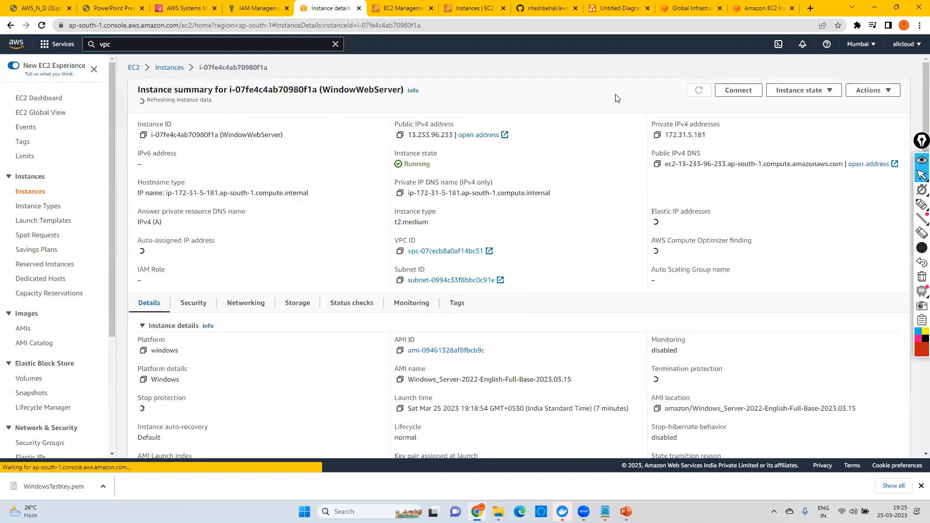
click(739, 91)
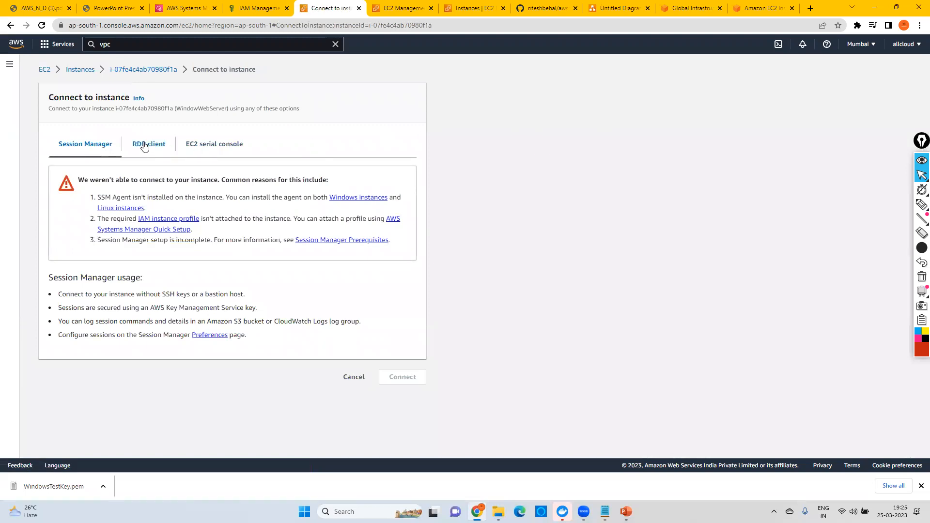
click(144, 145)
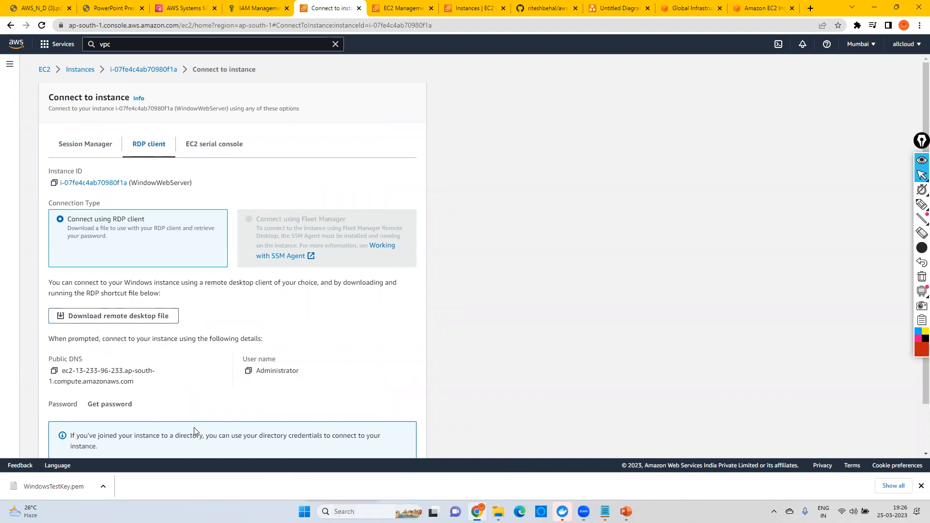
click(117, 320)
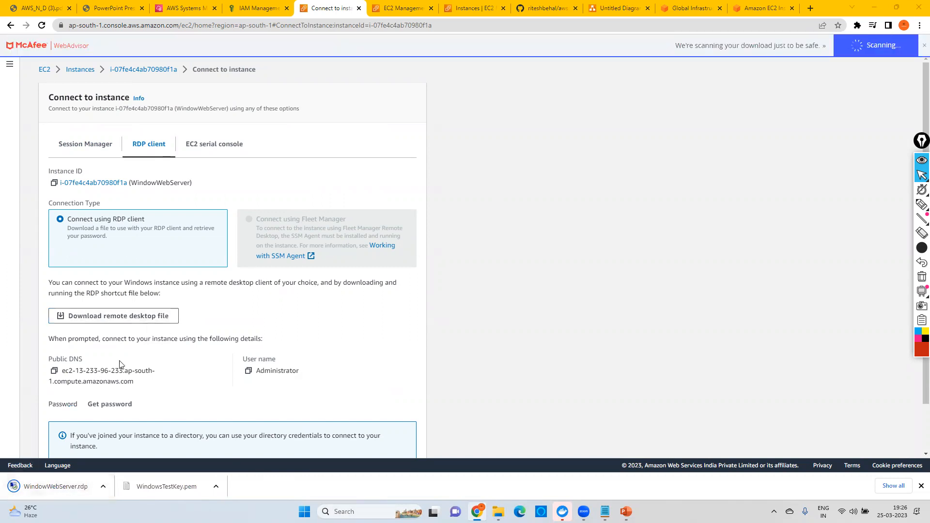
Step: Connect through the downloaded WindowWebServer.rdp file, entering the administrator password and accepting the untrusted certificate
click(77, 488)
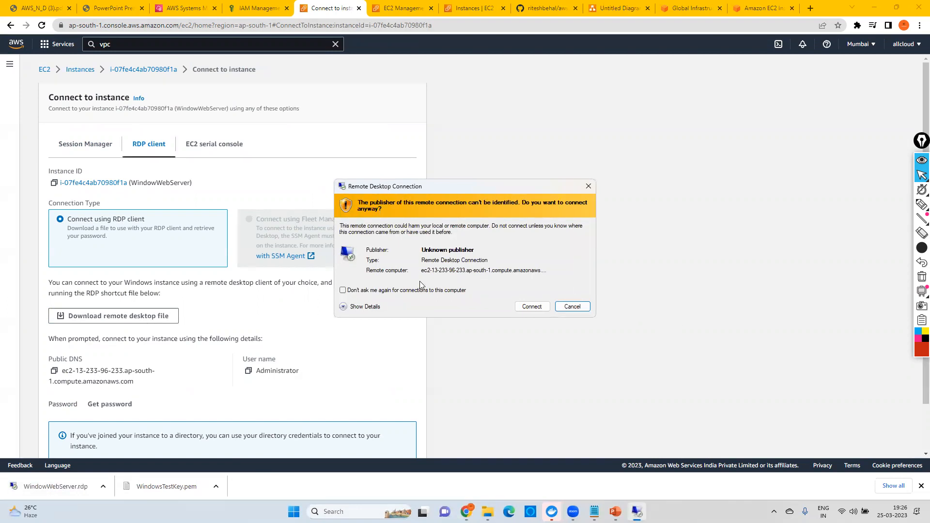
click(532, 308)
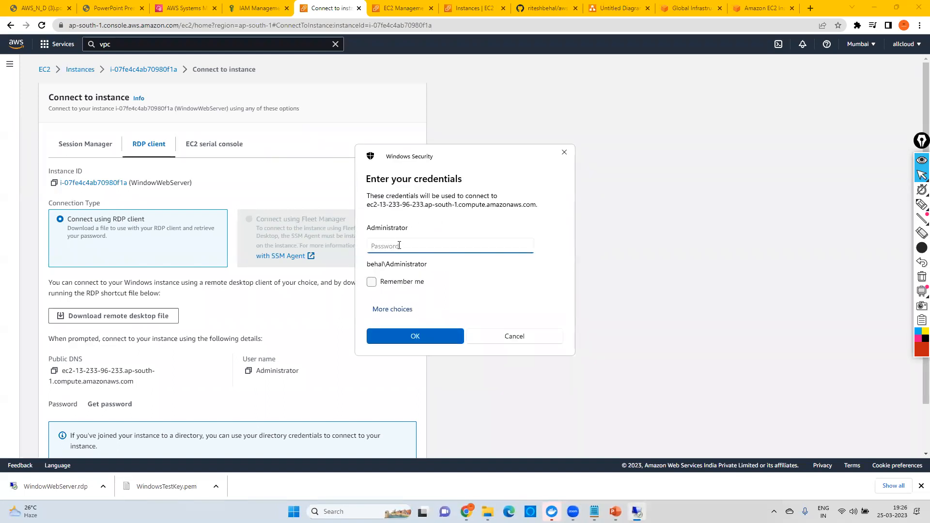
key(ctrl+v)
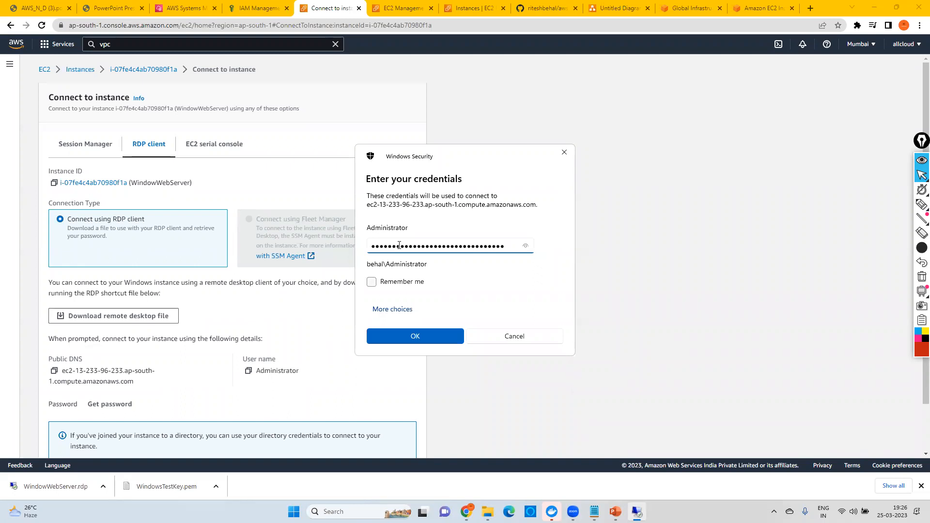
click(416, 337)
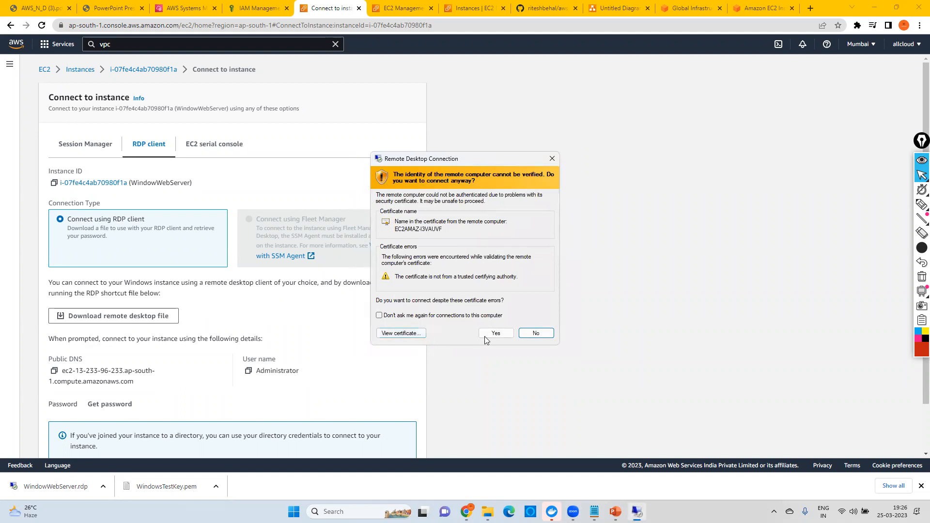
click(497, 334)
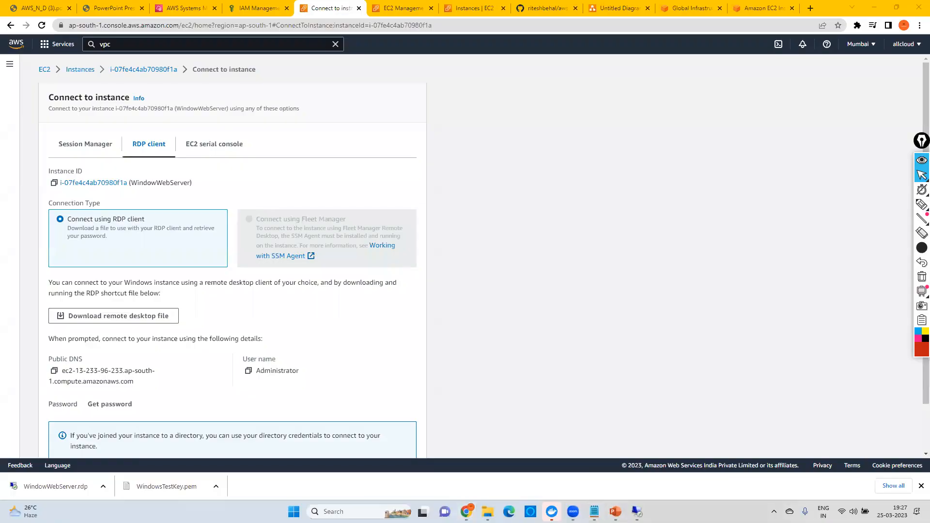
Step: Bring up the Notepad lesson notes and highlight "Web App Default Web App" in the Windows instance heading
mouse_move(595, 512)
click(593, 466)
drag(212, 121, 465, 127)
drag(369, 121, 677, 122)
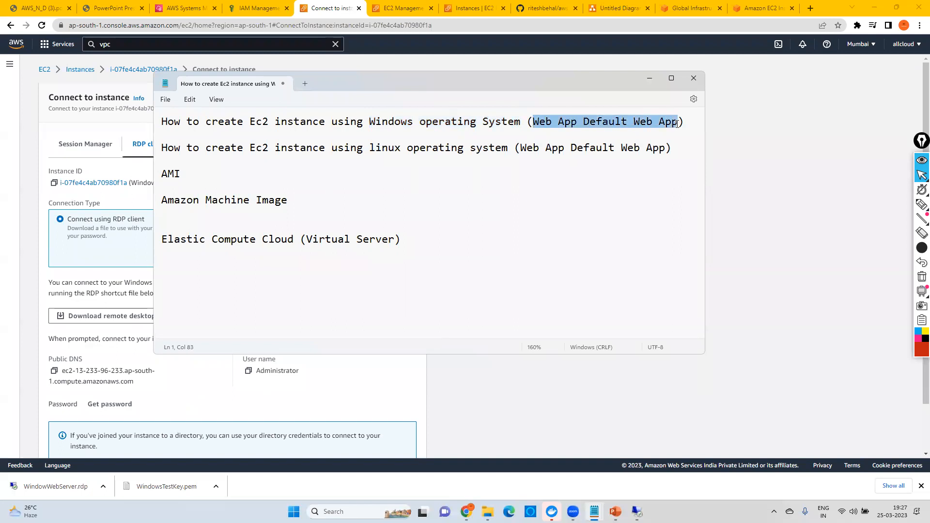
key(Down)
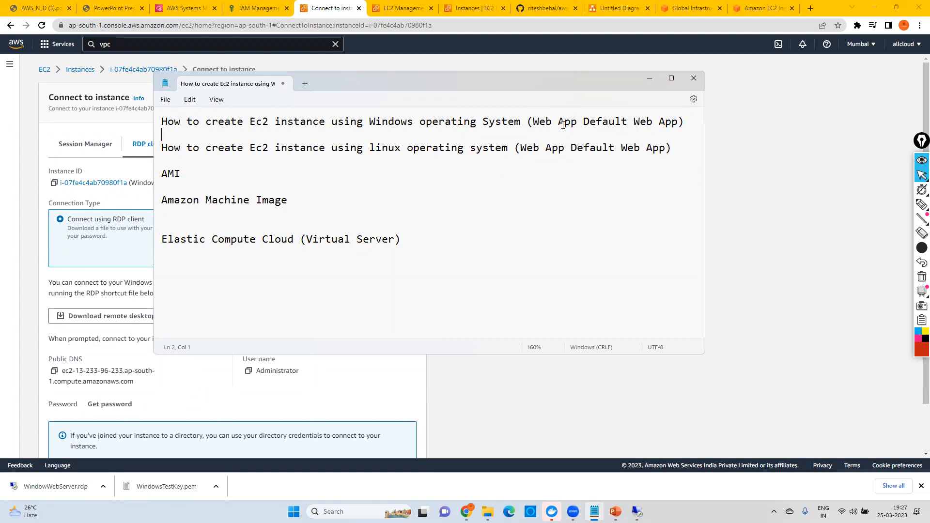
click(732, 388)
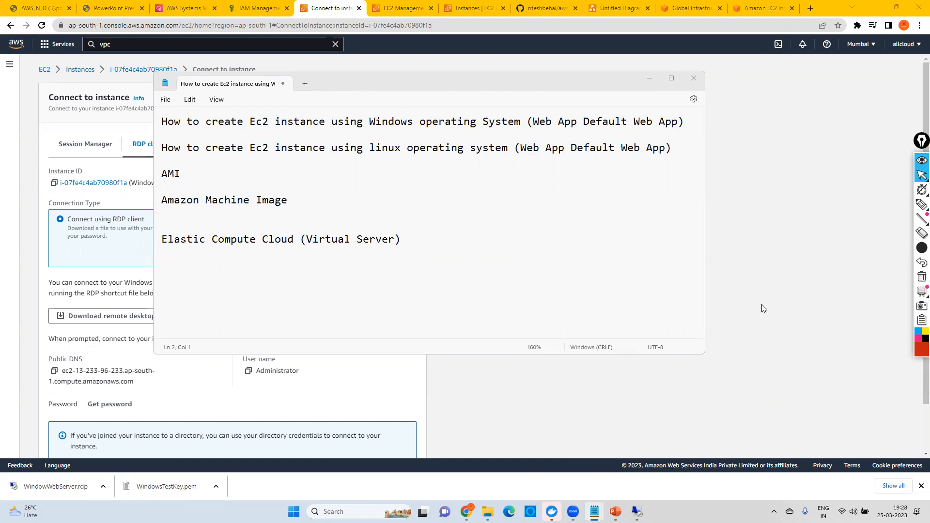
Step: From the refreshed instances list, open WindowWebServer's security group in a new browser tab and bring up its inbound rules for editing
click(475, 13)
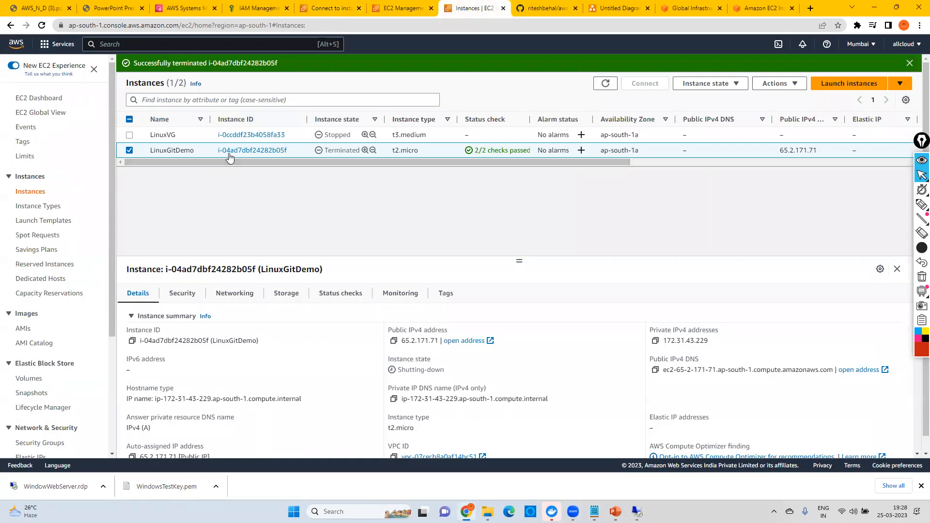
click(606, 83)
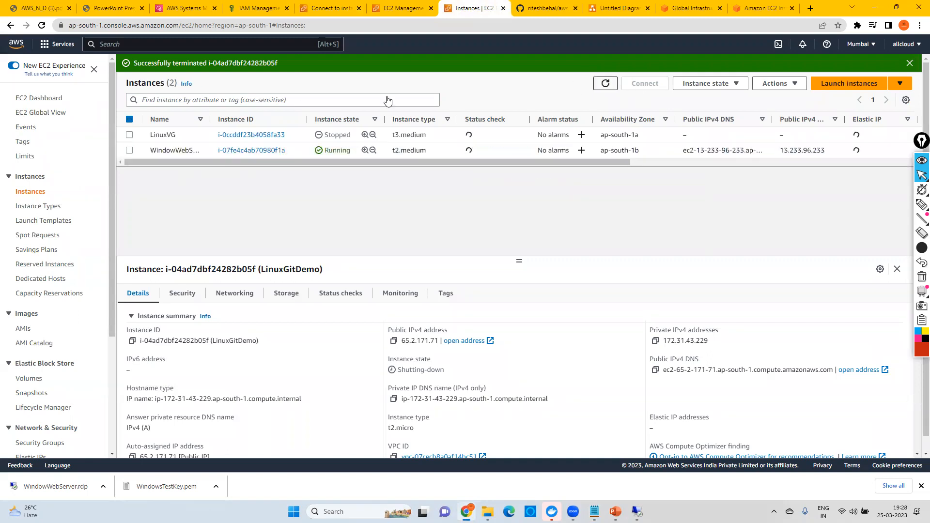
click(252, 151)
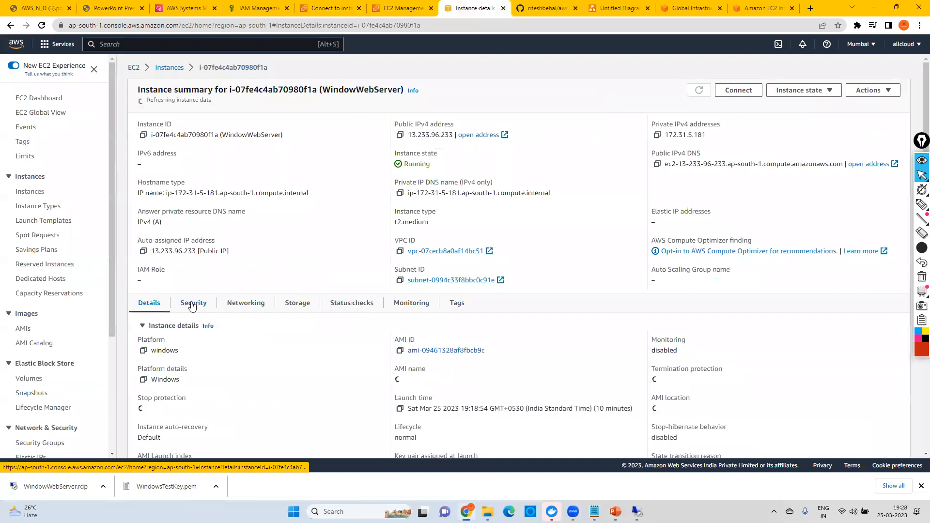
click(193, 304)
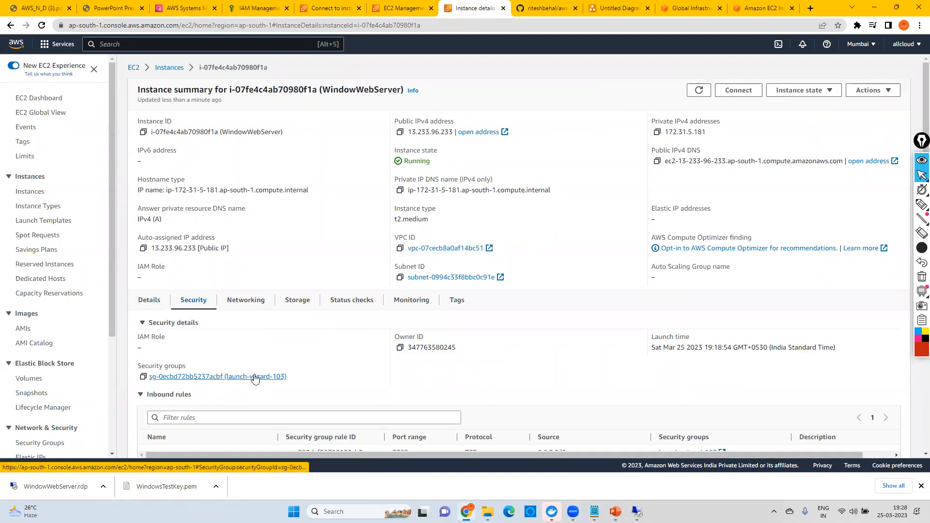
right_click(284, 382)
click(286, 384)
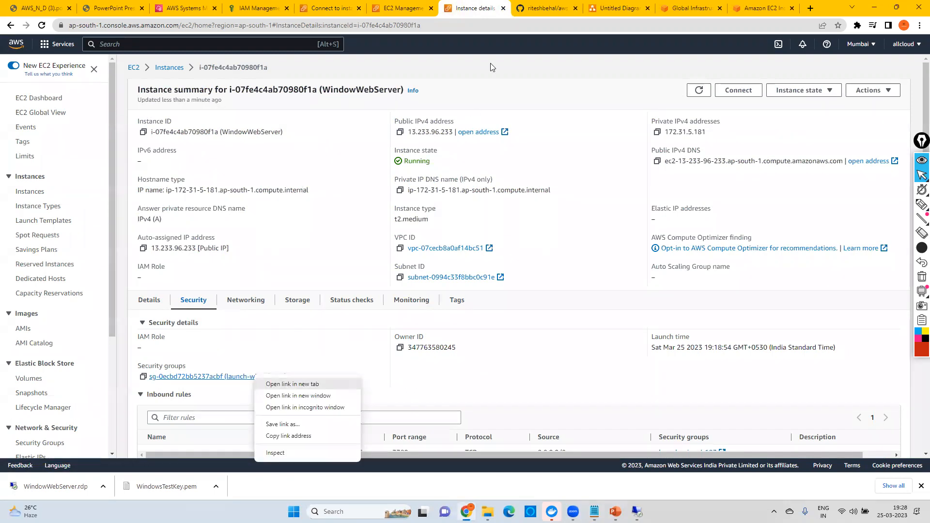
click(498, 5)
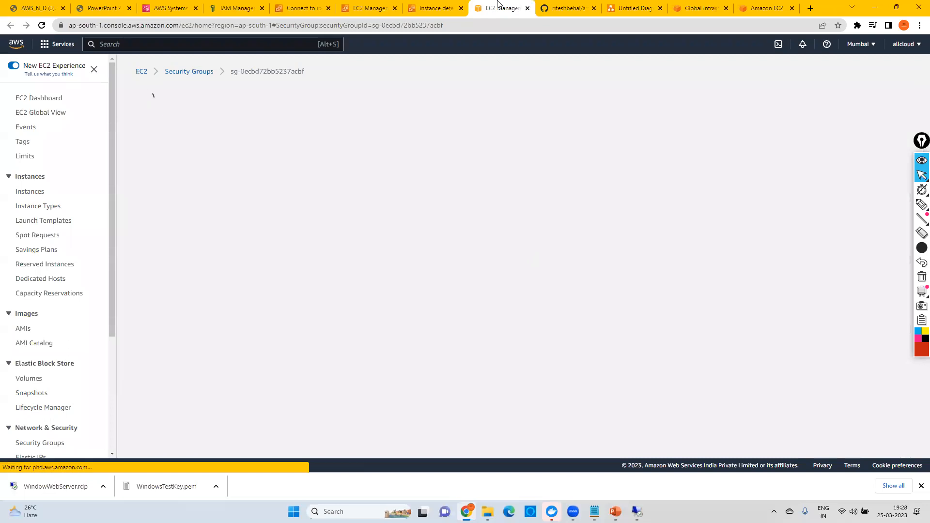
click(848, 328)
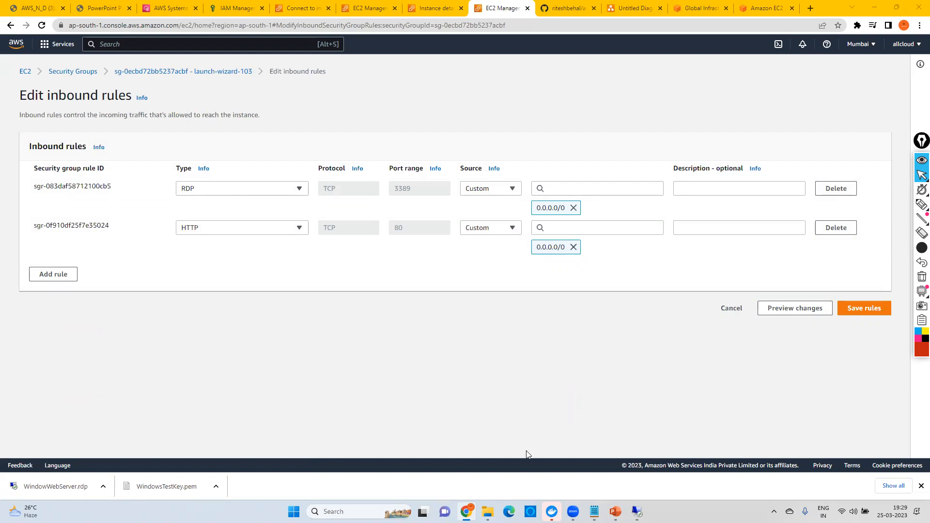
Step: Show the Notepad note holding the saved administrator password, and minimize it
mouse_move(595, 512)
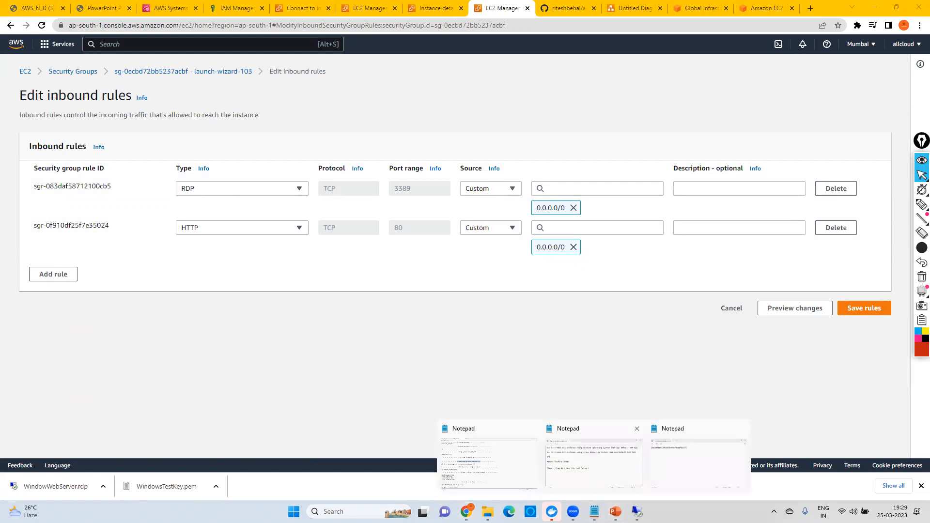
click(697, 458)
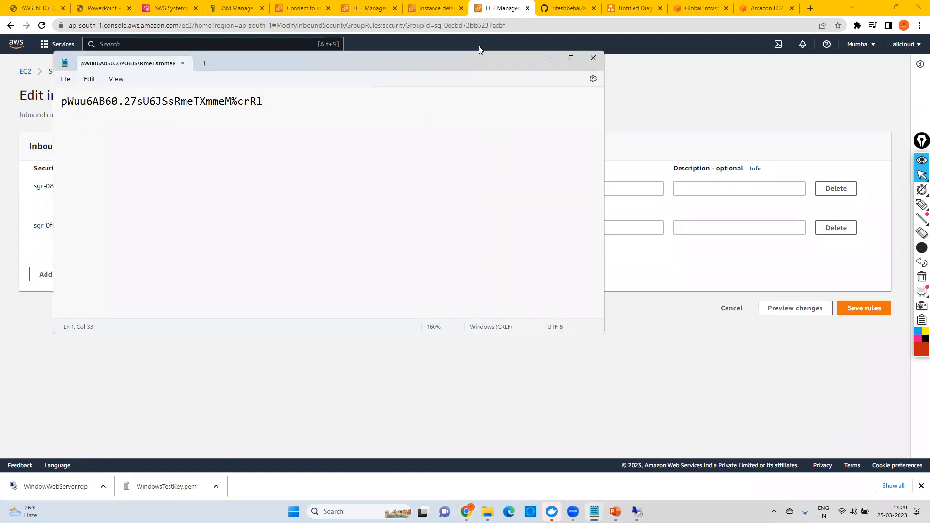
click(552, 57)
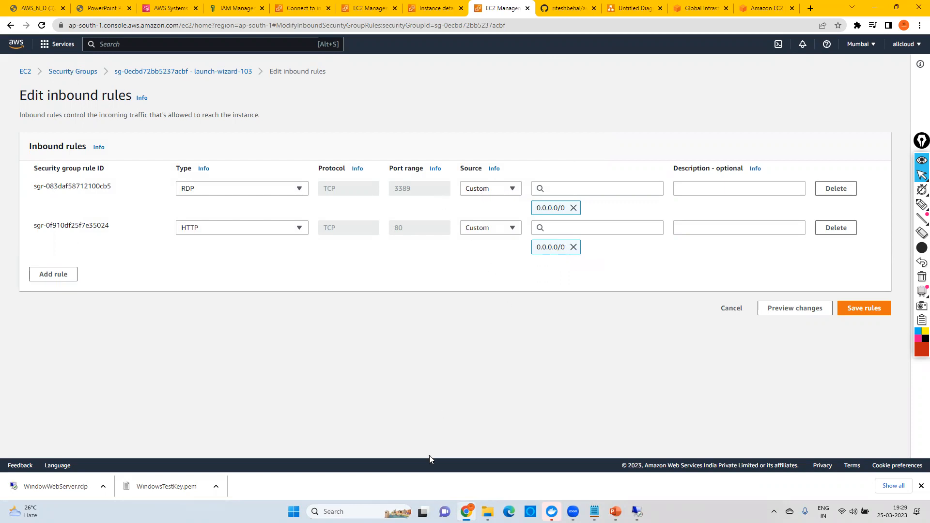
click(339, 511)
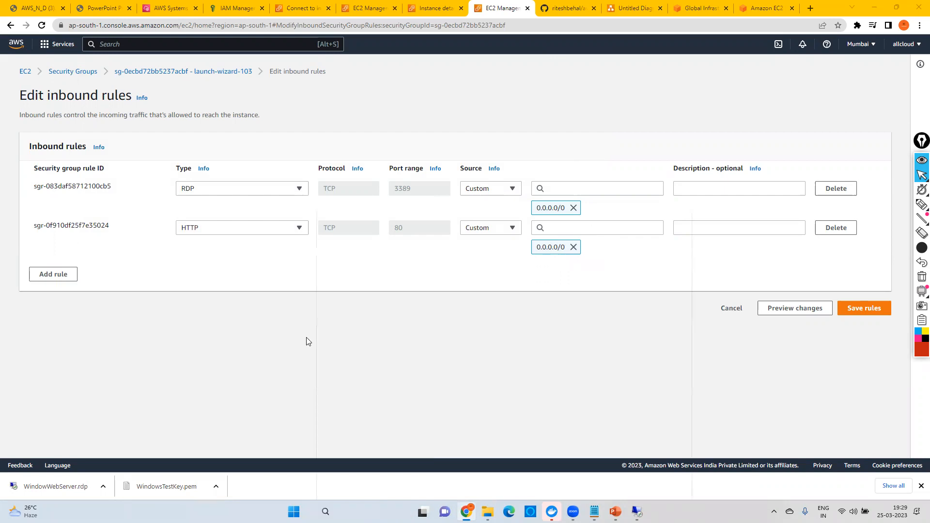
click(38, 75)
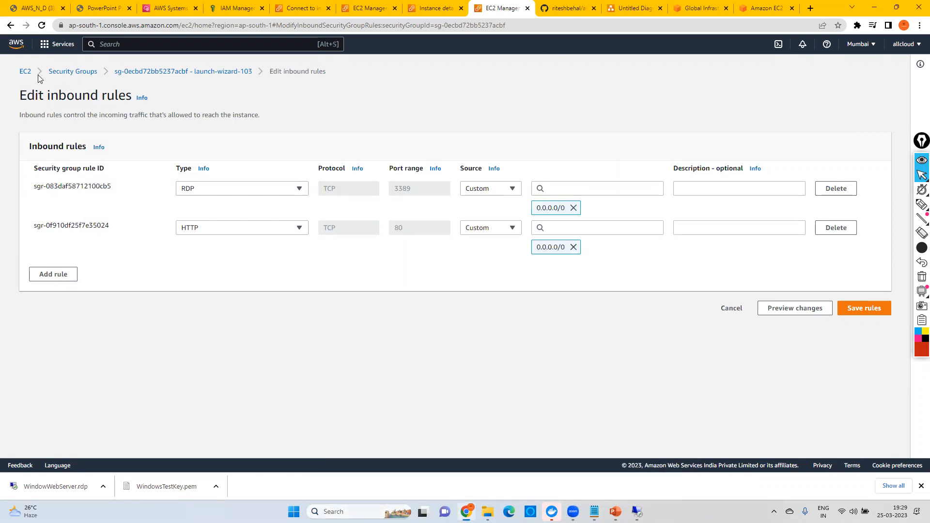
Step: From the EC2 dashboard, open the running WindowWebServer instance's summary and copy its public IPv4 address
click(29, 73)
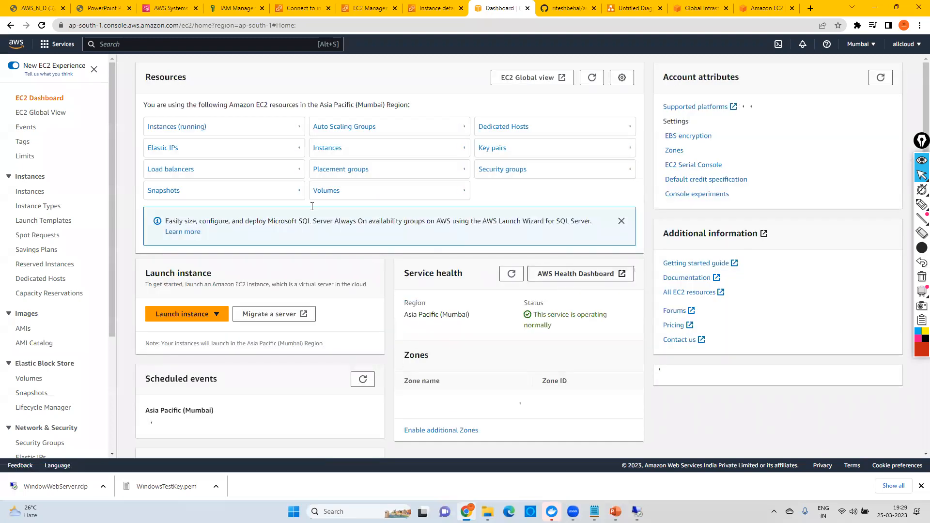
click(179, 127)
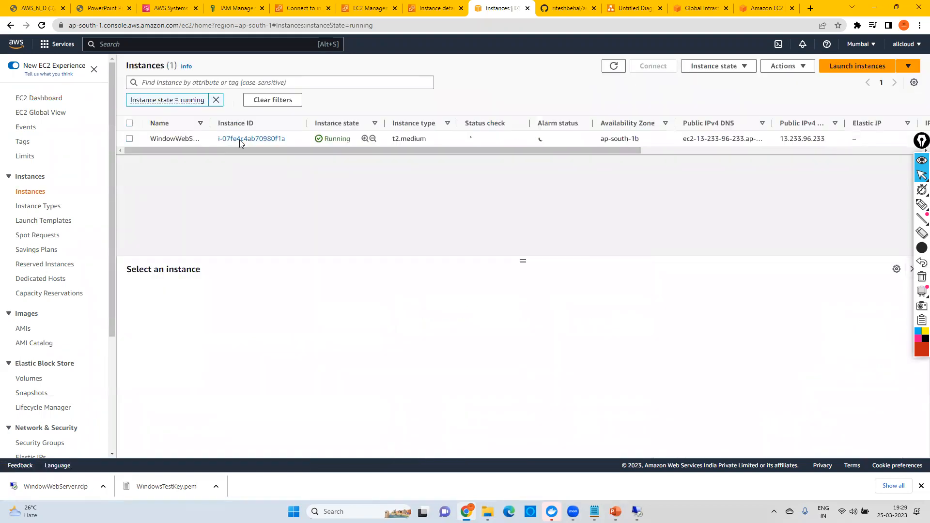
click(242, 139)
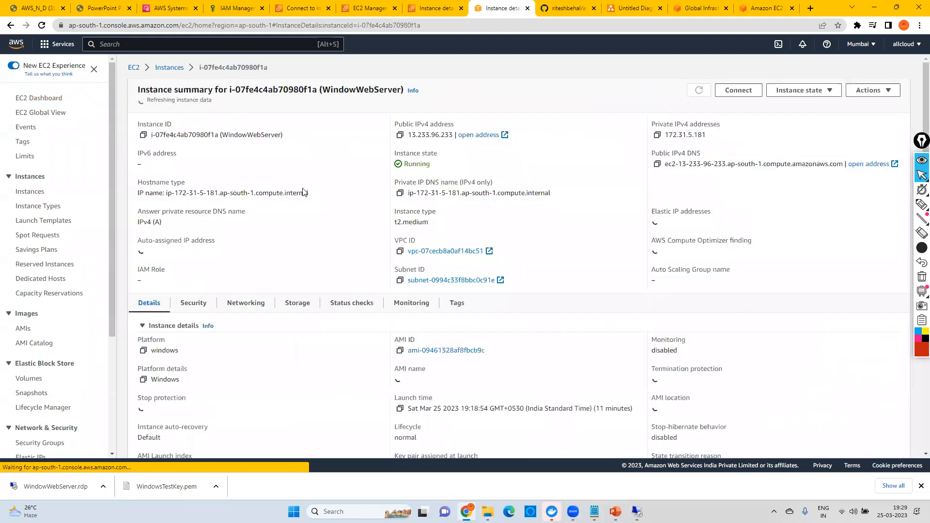
click(400, 137)
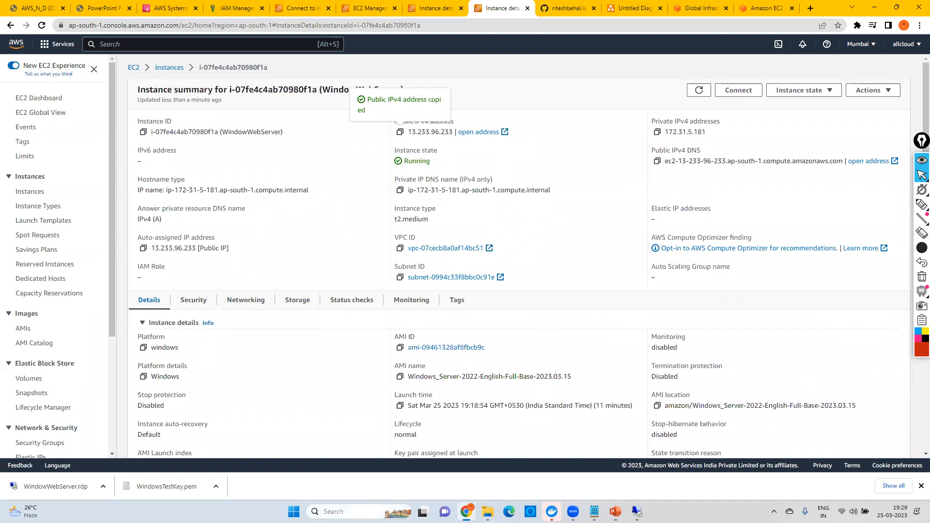
Step: Launch Remote Desktop Connection and start a connection to the computer 13.233.96.233
click(339, 512)
text(rdp)
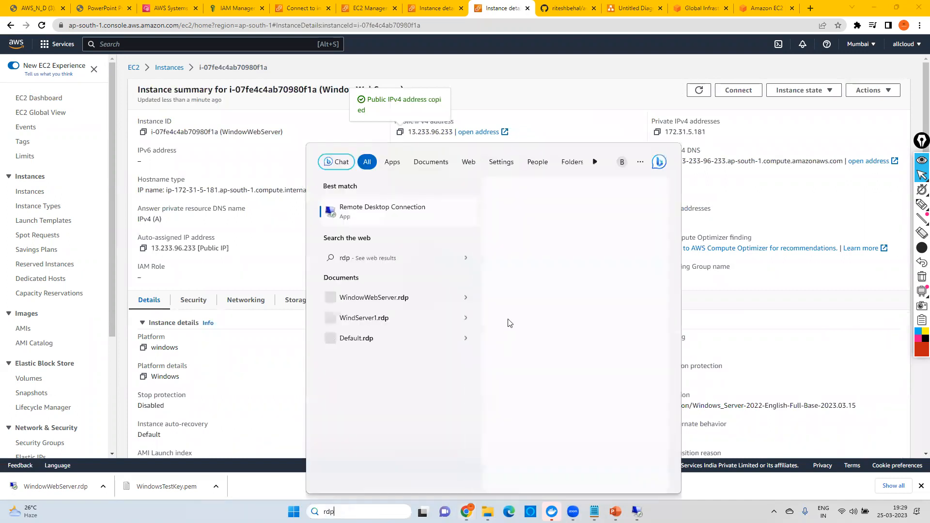
click(377, 210)
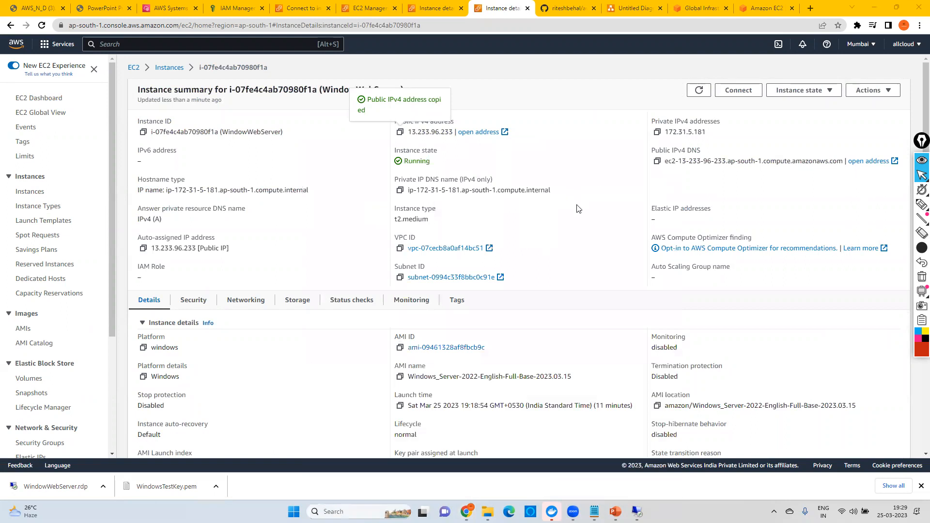
key(ctrl+v)
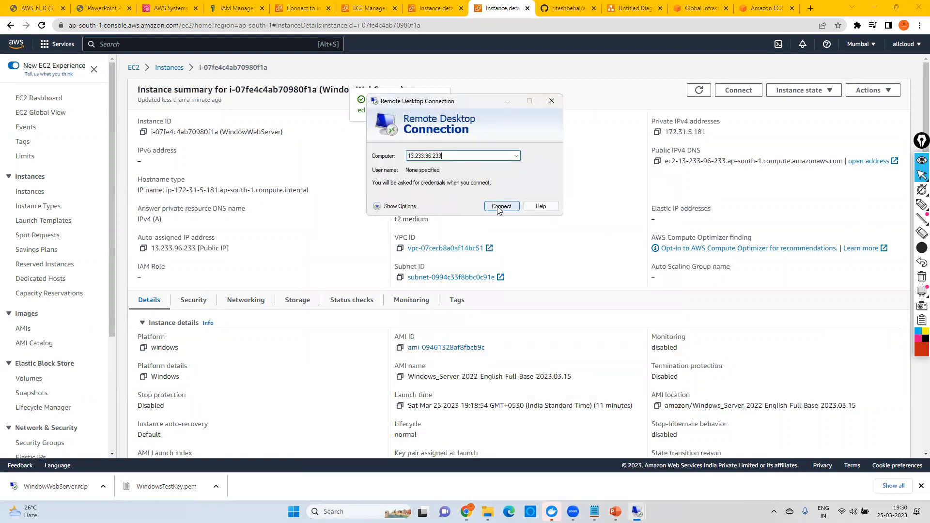
click(497, 207)
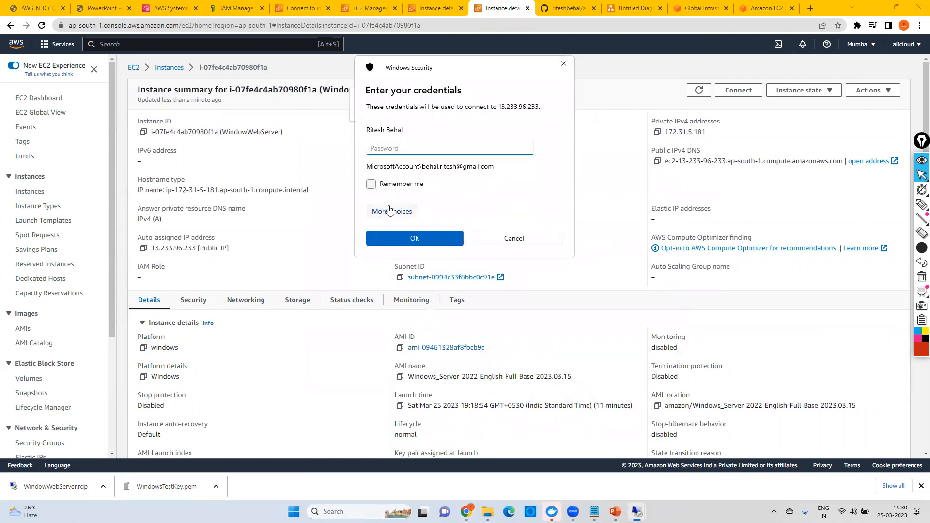
Step: Choose a different account for the remote connection and enter the user name Administrator, moving on to the password field
click(390, 212)
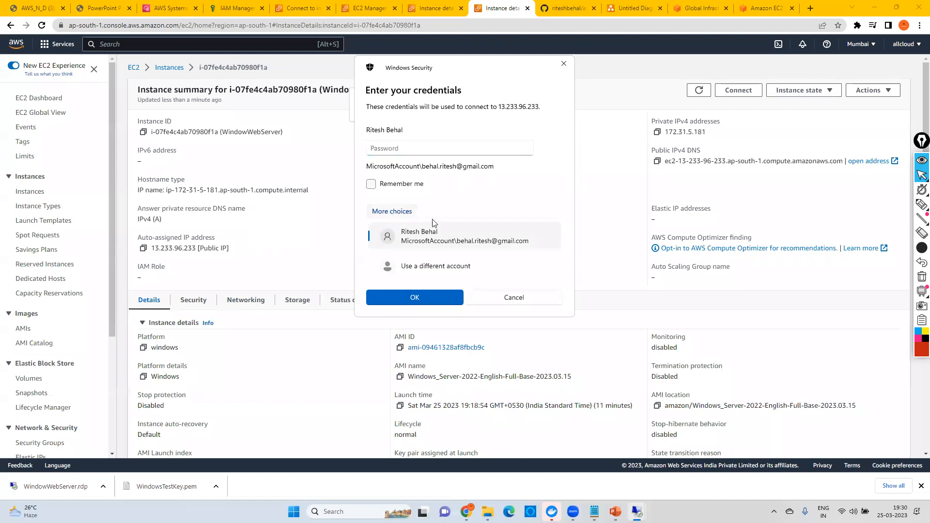
click(430, 267)
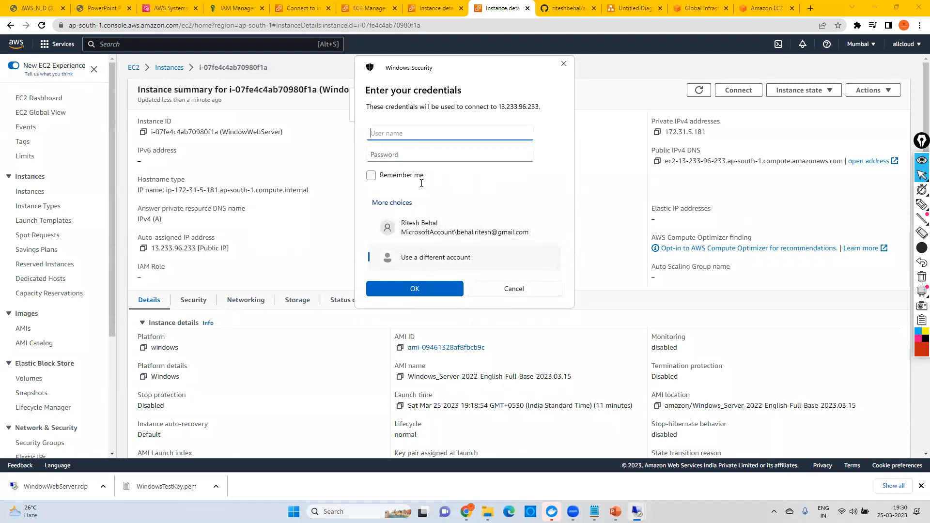
text(Administrator)
click(381, 154)
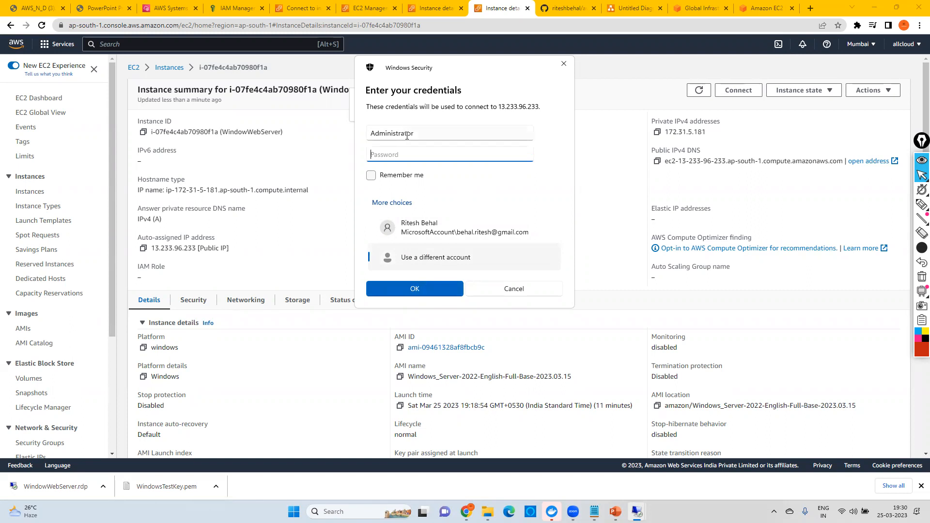
Step: From WindowWebServer's security details in the other browser tab, open the launch-wizard-103 security group and edit its inbound rules
click(447, 7)
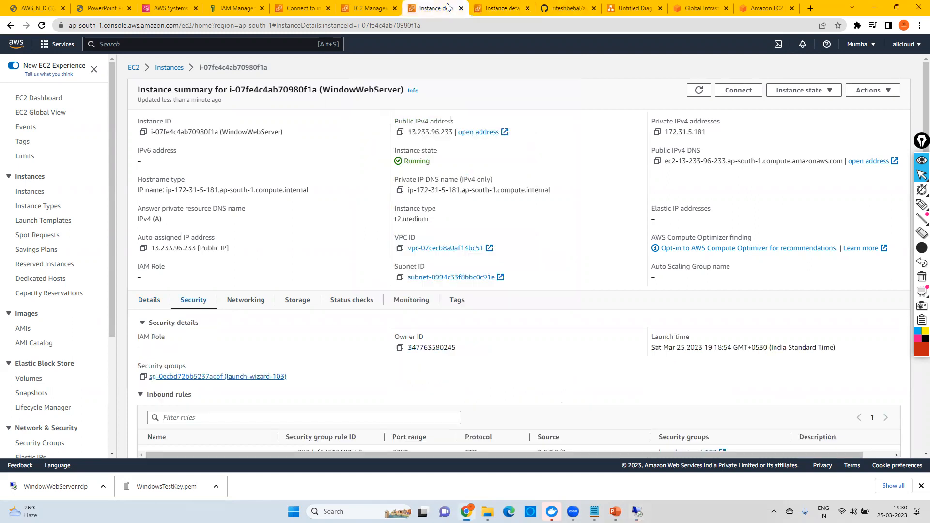
click(201, 376)
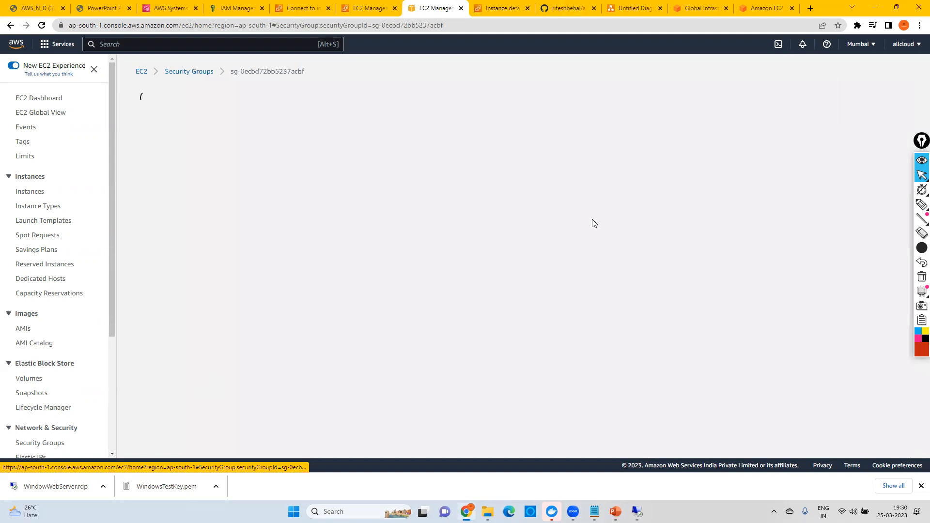
click(859, 327)
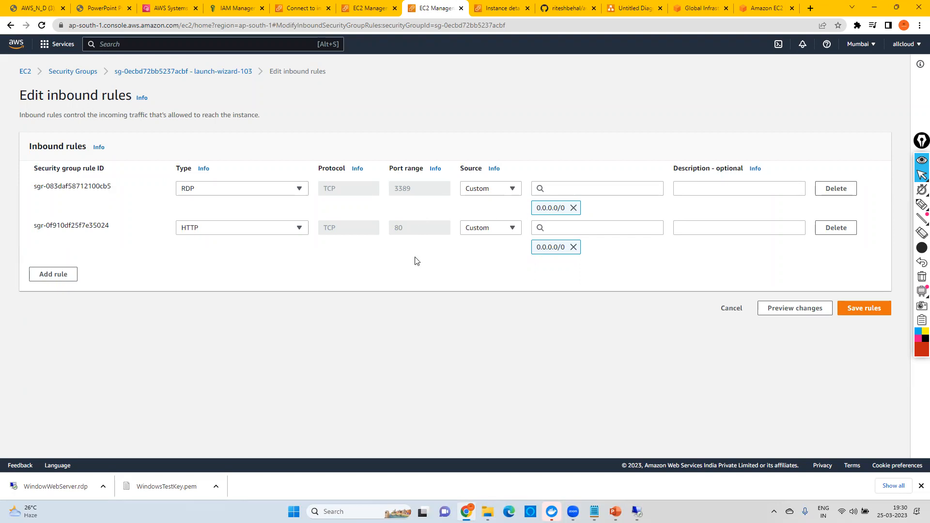
Step: Remove the 0.0.0.0/0 source from the RDP rule and set its source to My IP
click(573, 208)
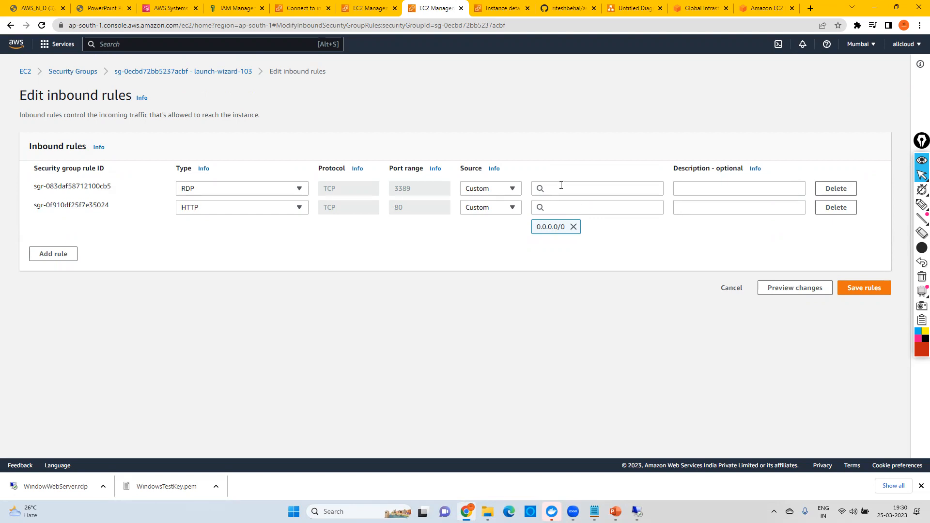
click(560, 187)
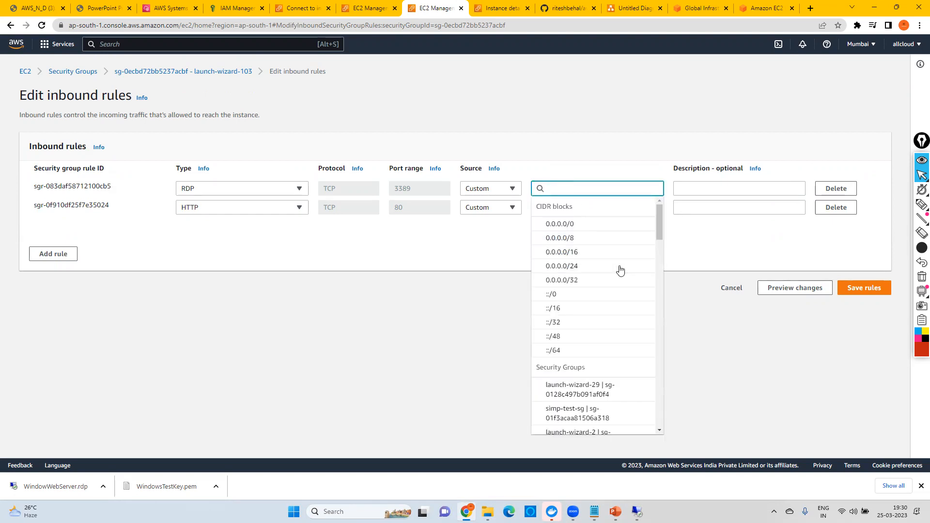
click(484, 189)
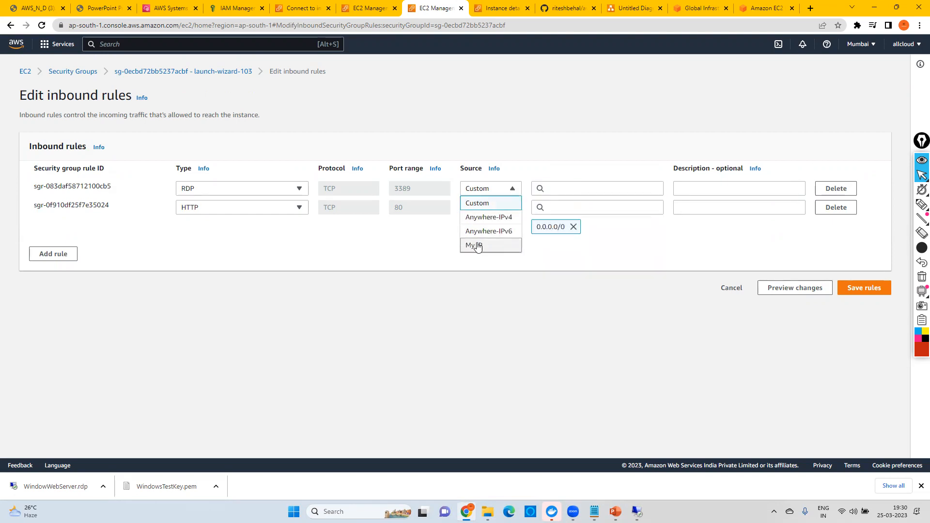
click(474, 246)
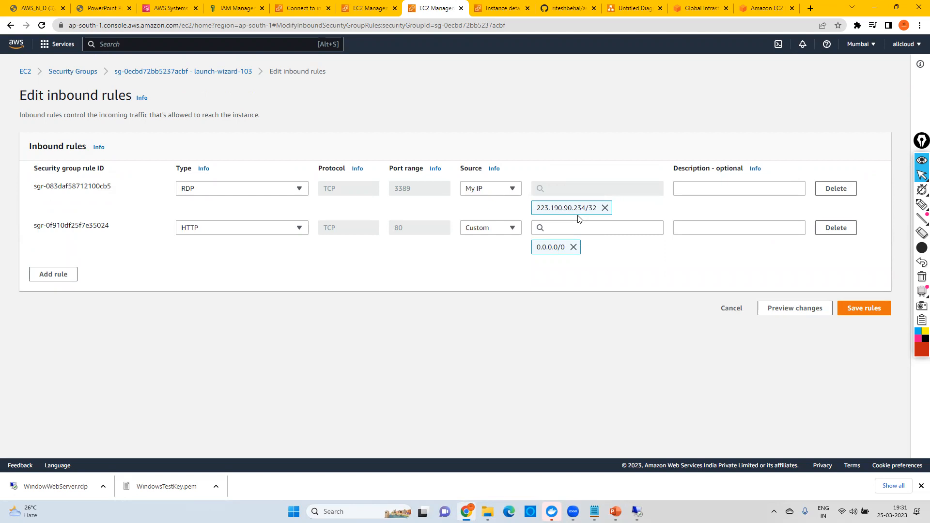
Step: Switch the RDP rule's source back to Custom, look through the available CIDR blocks and security groups, and pick 0.0.0.0/0
click(491, 193)
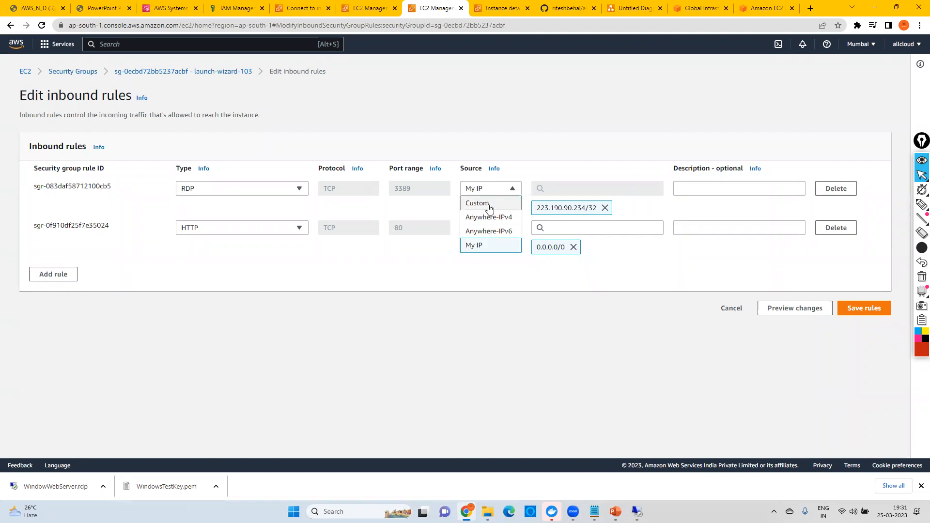
click(490, 205)
click(581, 190)
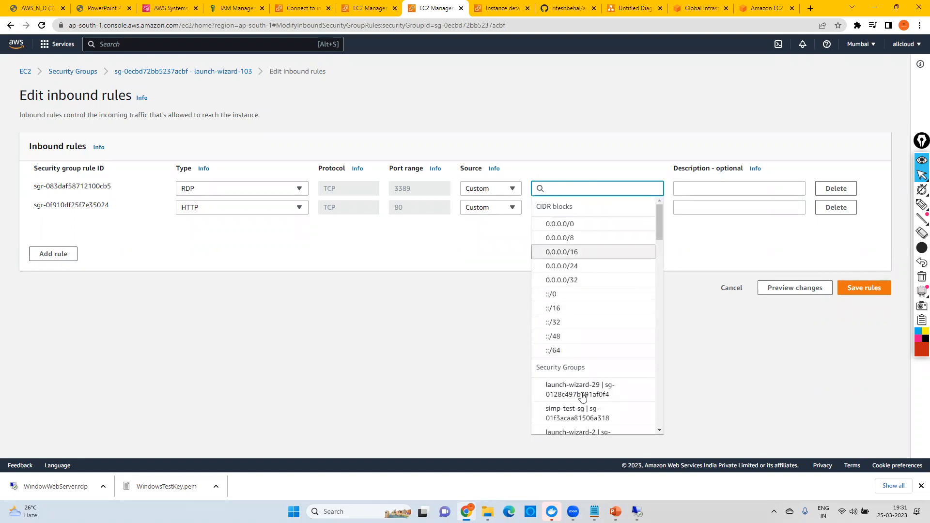
scroll(593, 308, down, 3)
scroll(593, 309, down, 10)
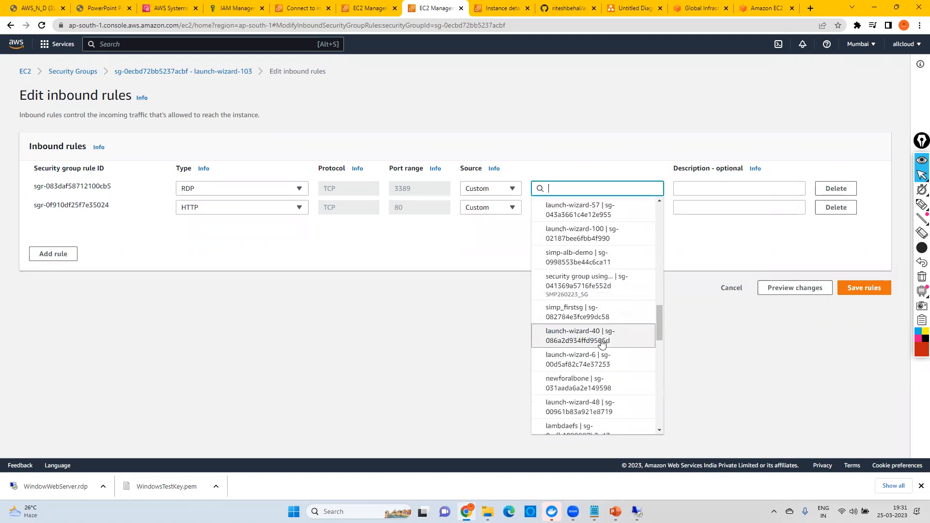
scroll(595, 308, up, 12)
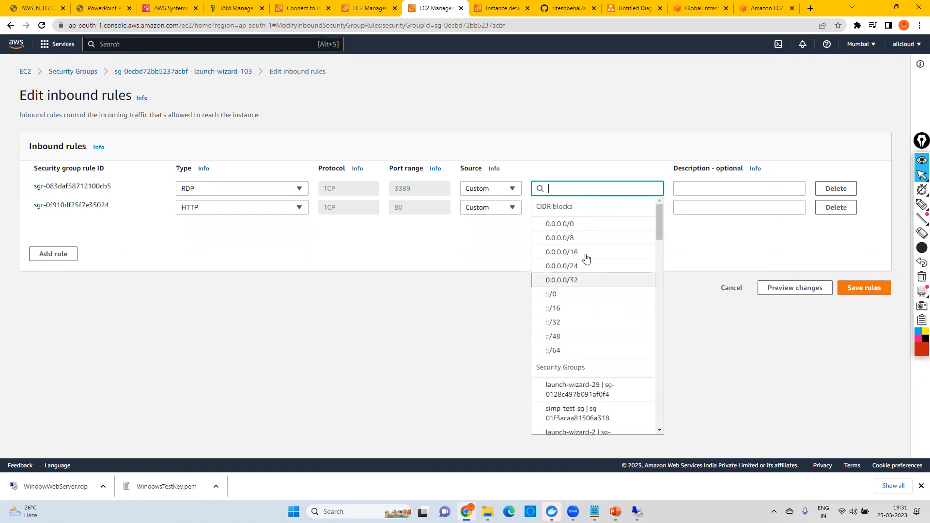
click(571, 225)
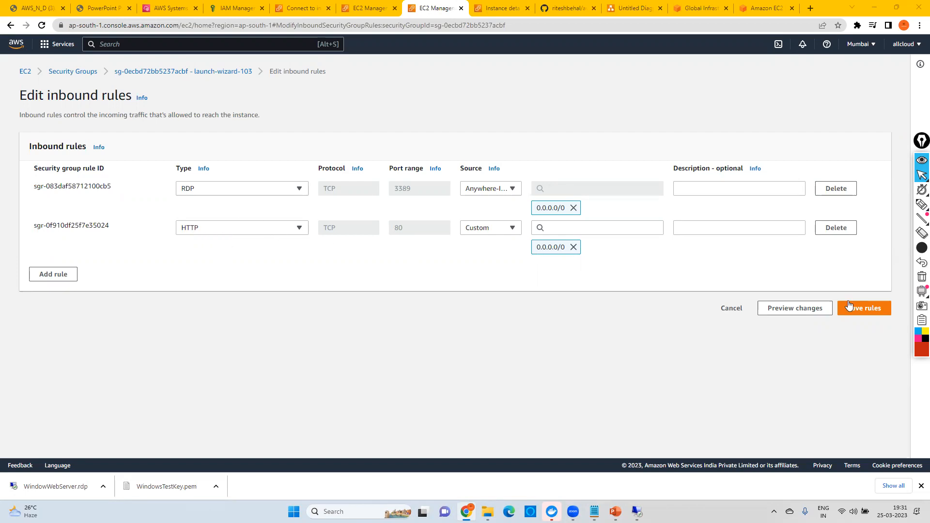
Step: Reselect 0.0.0.0/0 as a custom source for the RDP rule, try to save the rules and return to the security group
click(482, 190)
click(483, 203)
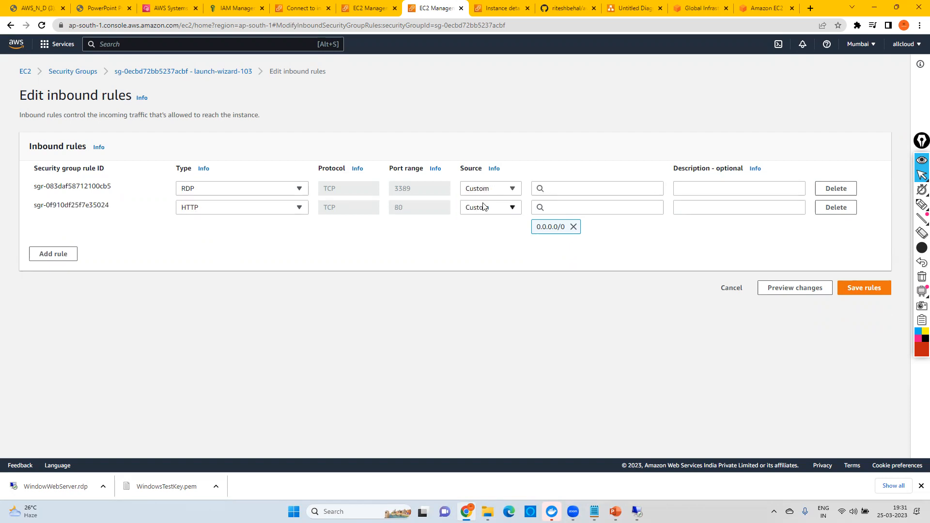
click(574, 189)
click(567, 222)
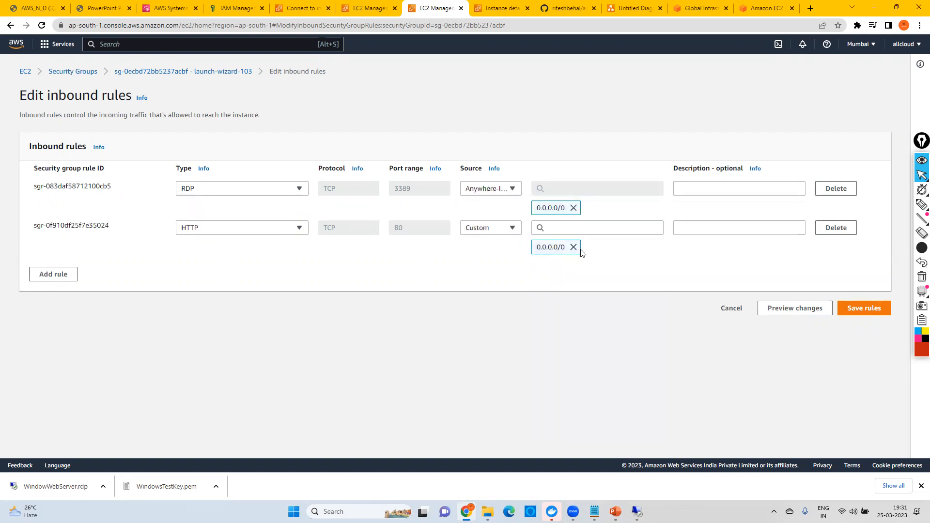
click(869, 310)
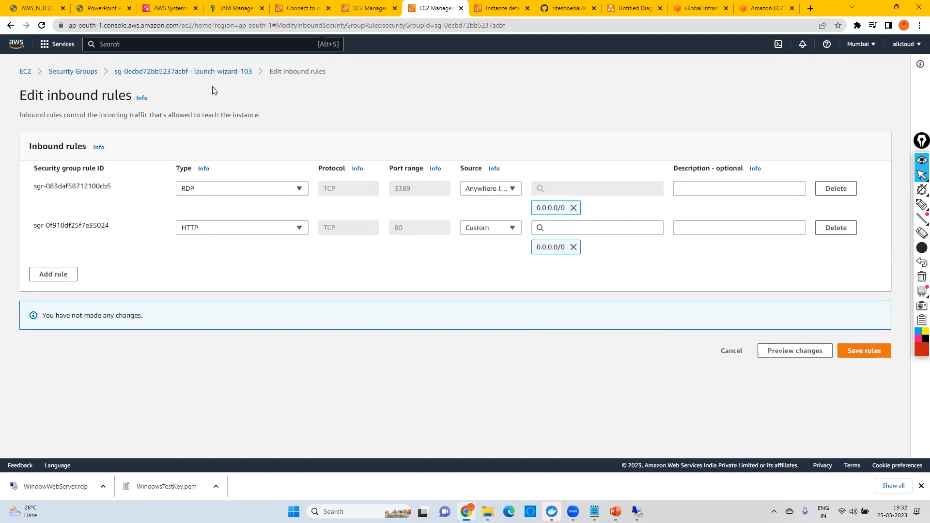
click(208, 73)
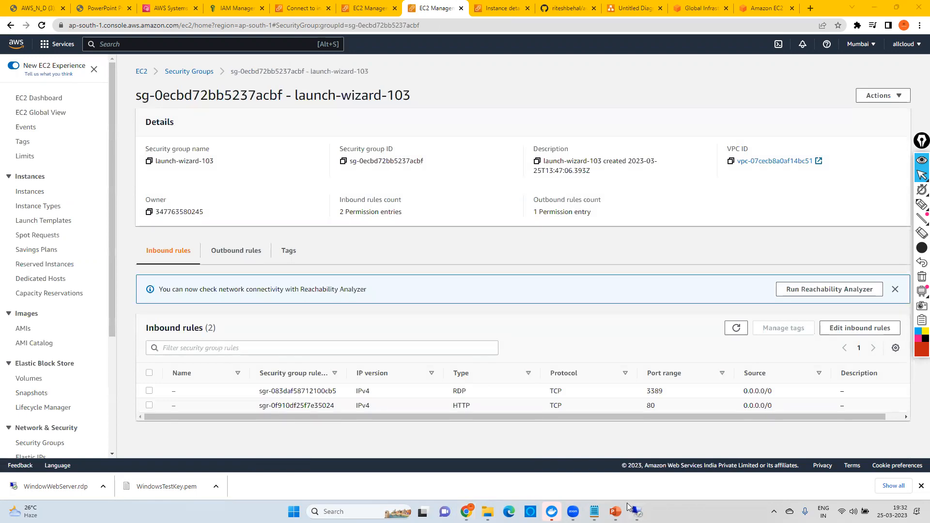
Step: Switch to the open remote desktop session of the EC2 instance and launch Server Manager there
mouse_move(630, 509)
click(625, 460)
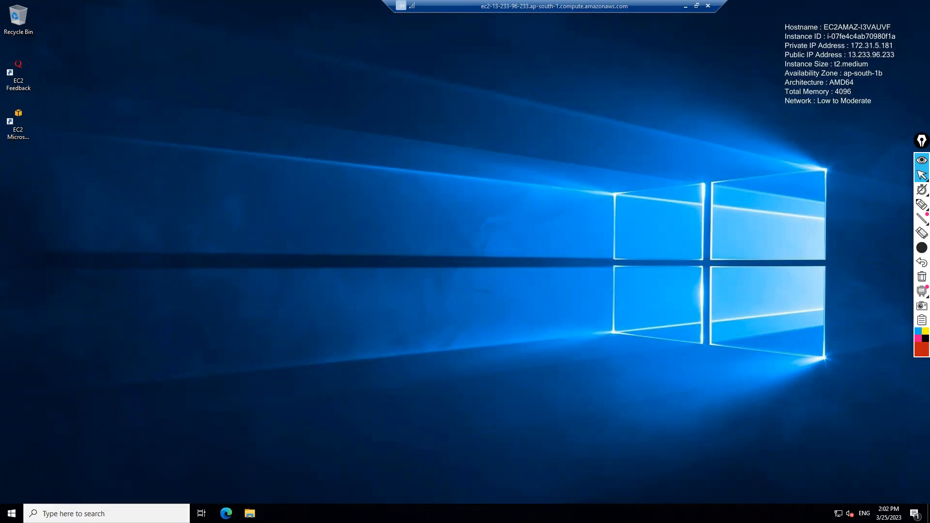
click(106, 513)
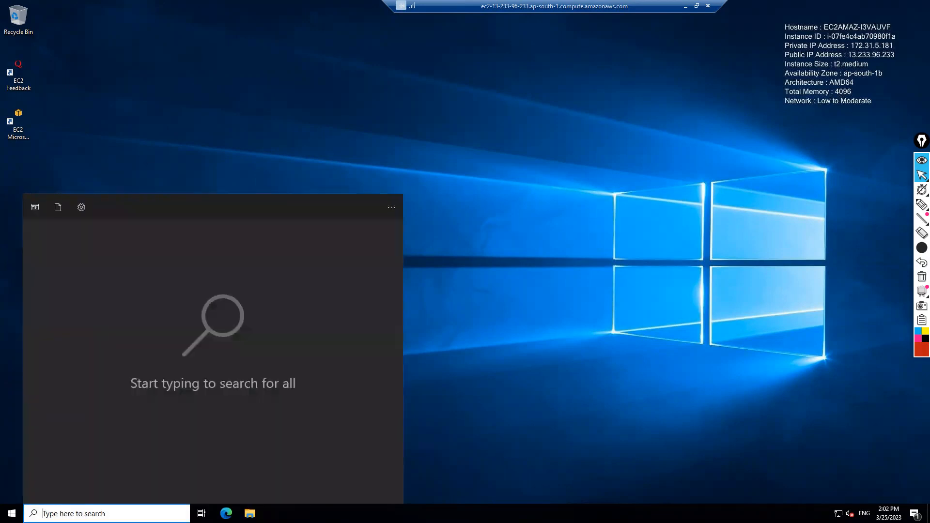
text(server)
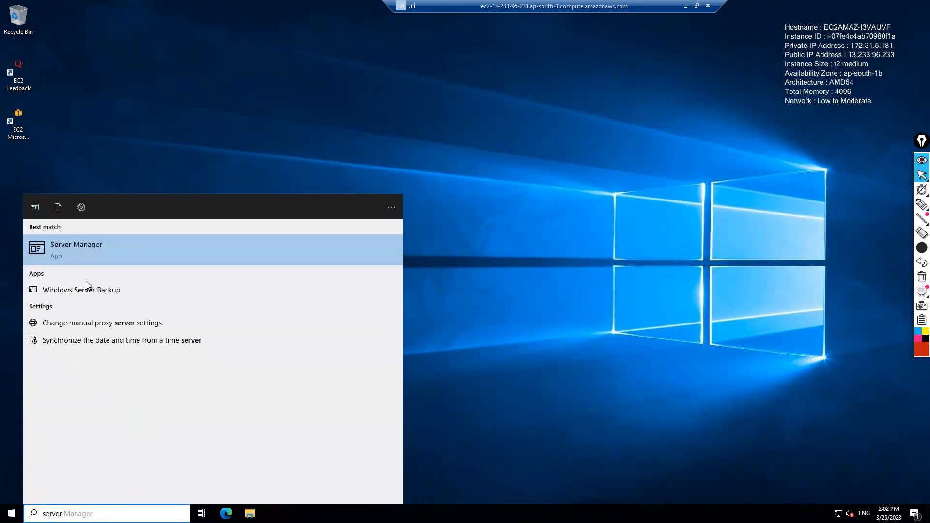
click(80, 251)
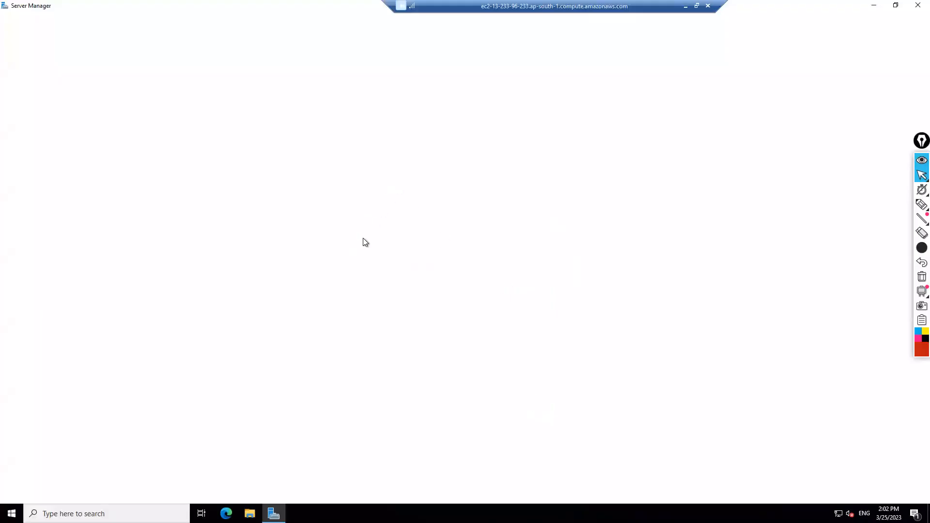
click(296, 70)
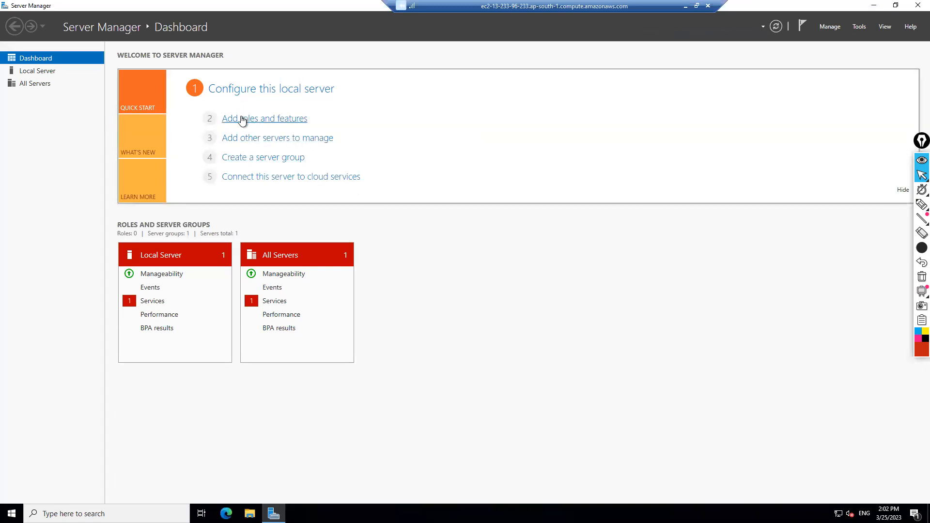
Step: Start the Add Roles and Features wizard and advance to the server roles, keeping role-based or feature-based installation and the default server
click(264, 122)
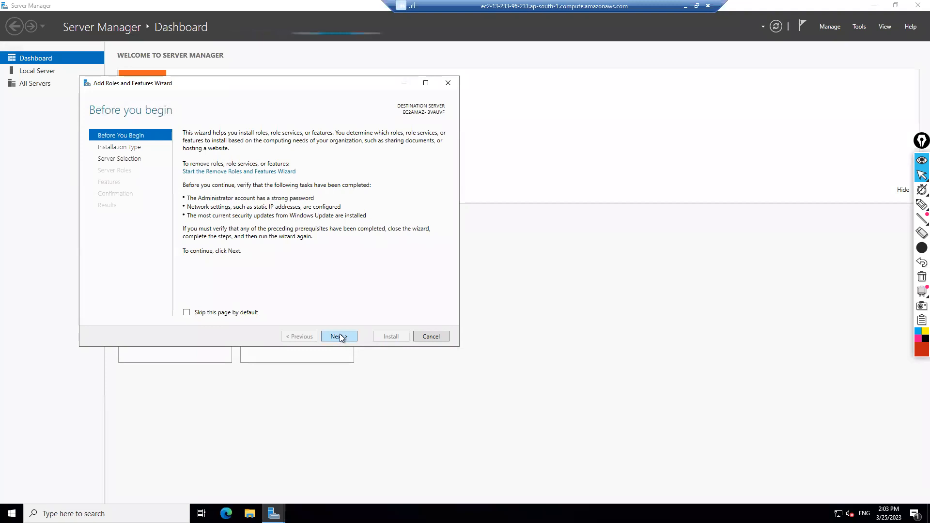
click(339, 335)
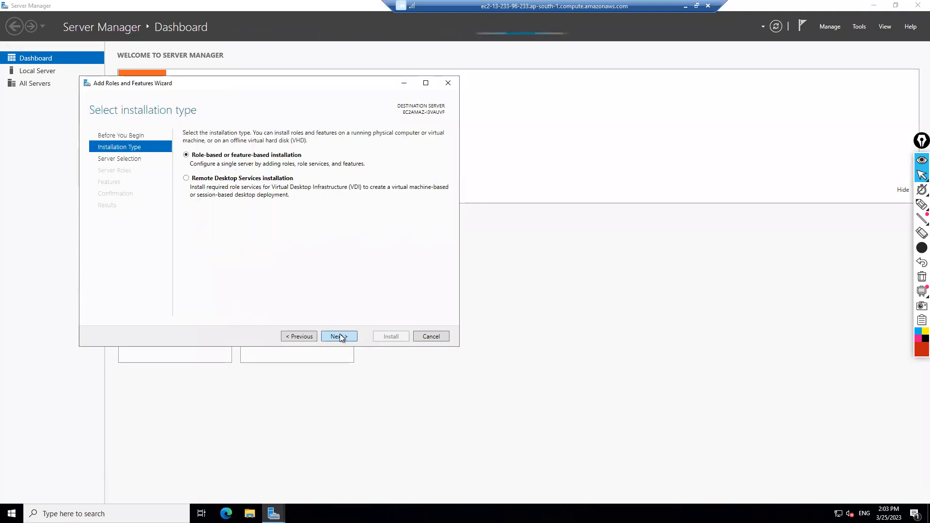
click(339, 336)
click(340, 335)
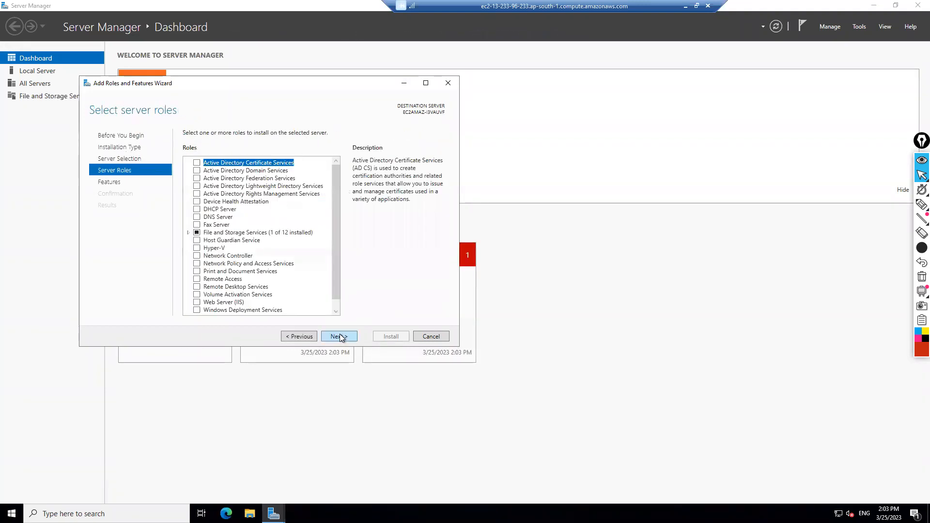
Step: Select the Web Server (IIS) role with its required management tools and advance to the features selection
drag(339, 251, 341, 278)
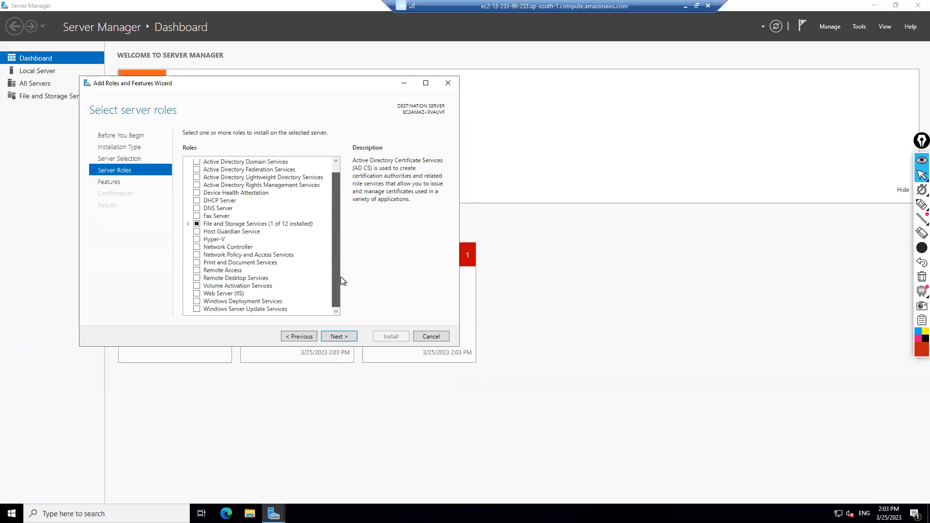
click(197, 295)
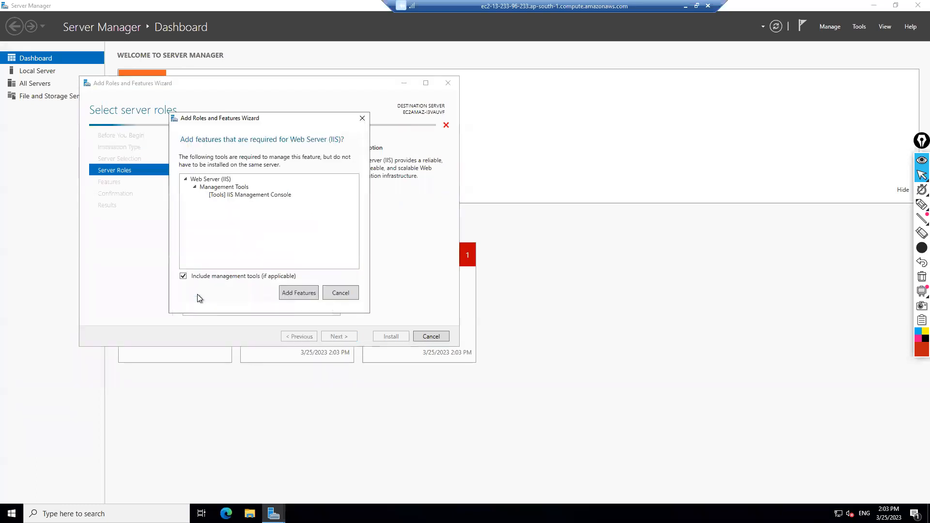
click(298, 293)
click(338, 338)
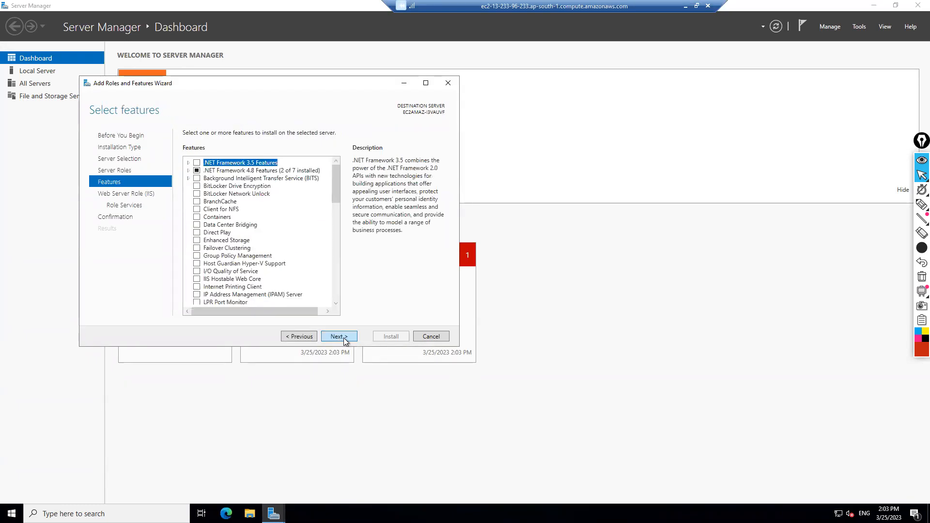
Step: Keep the default features and Web Server role services, and start installing the Web Server (IIS) role
click(343, 338)
click(344, 338)
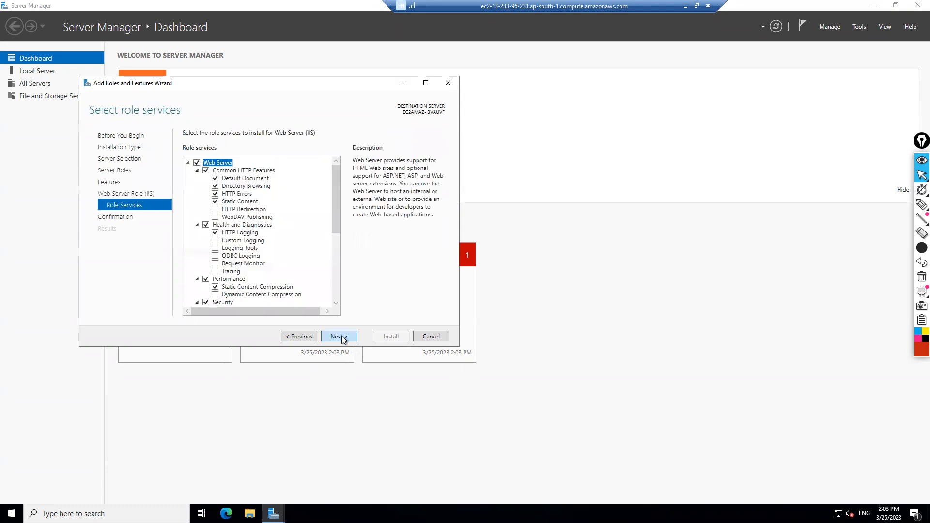
click(342, 337)
click(399, 339)
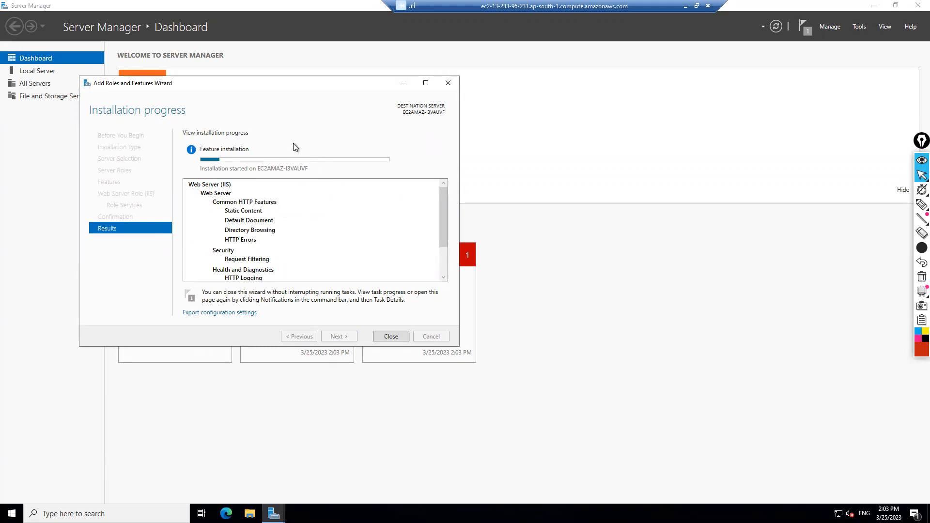
Step: Minimize the remote session to view the security group's inbound rules, and return to the WindowWebServer session to check the installation progress
click(685, 7)
click(845, 329)
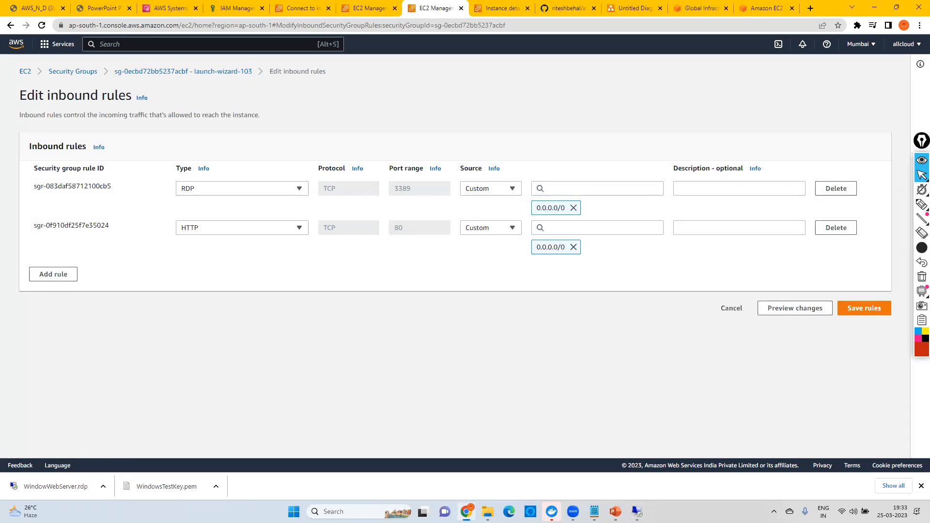
mouse_move(632, 504)
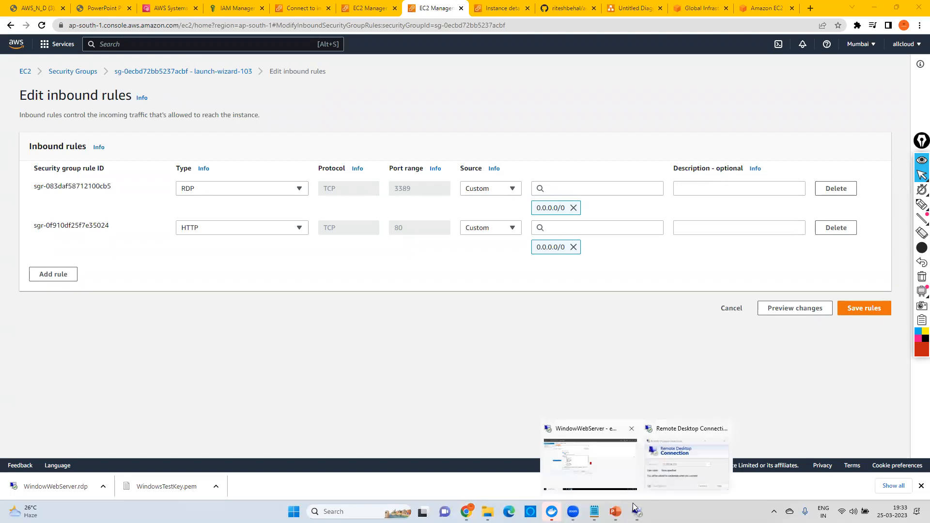
click(590, 464)
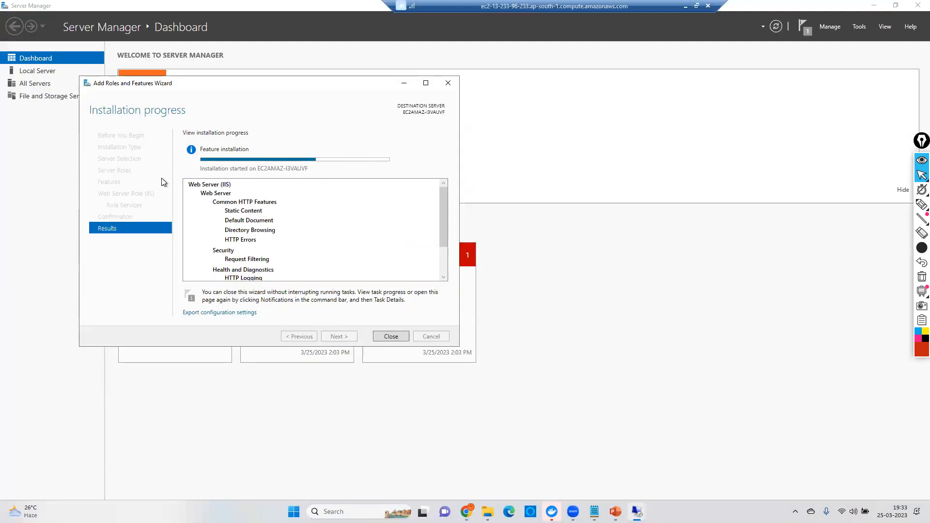
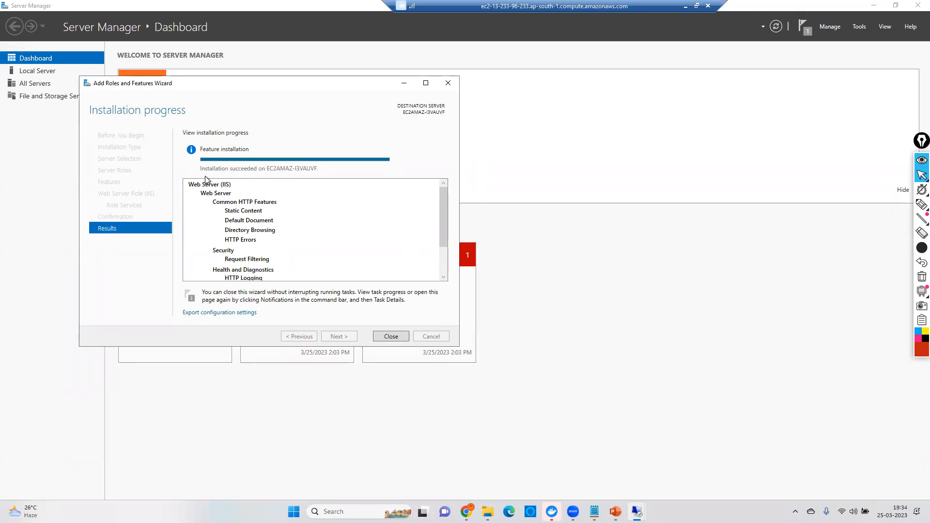
Step: Close the finished Add Roles and Features wizard, and open the running WindowWebServer instance's summary in the EC2 console
click(390, 336)
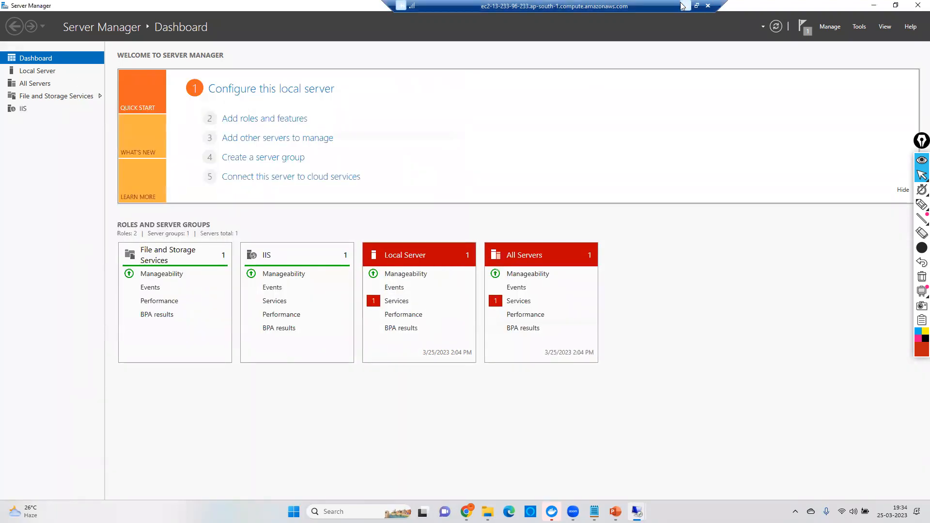
key(alt+Tab)
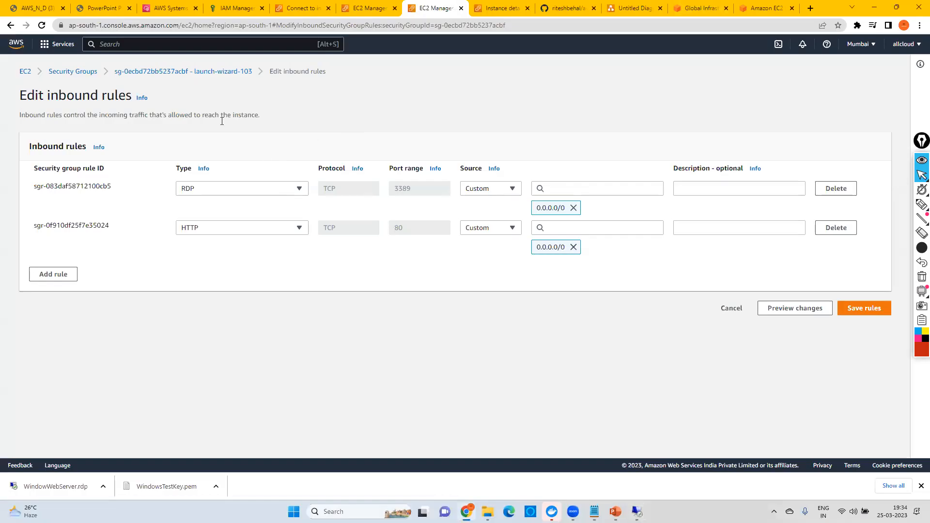
click(26, 73)
click(164, 129)
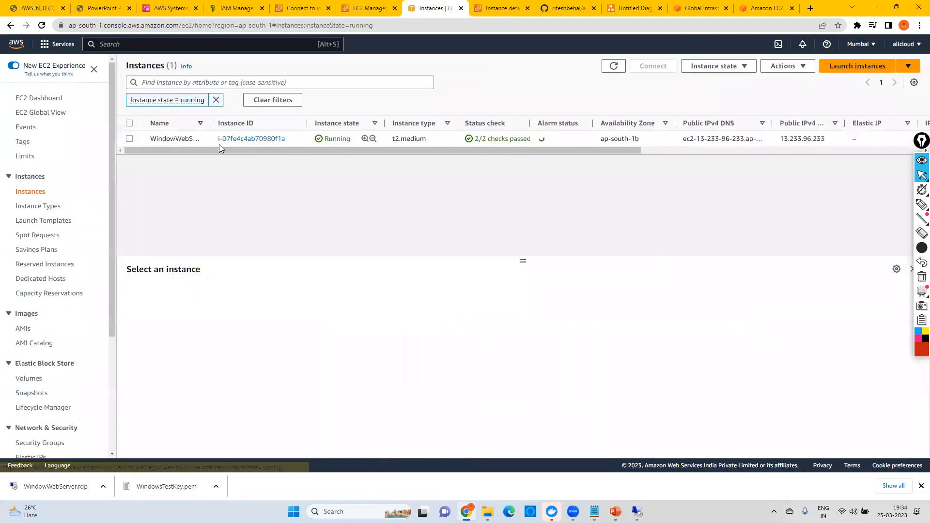
click(261, 139)
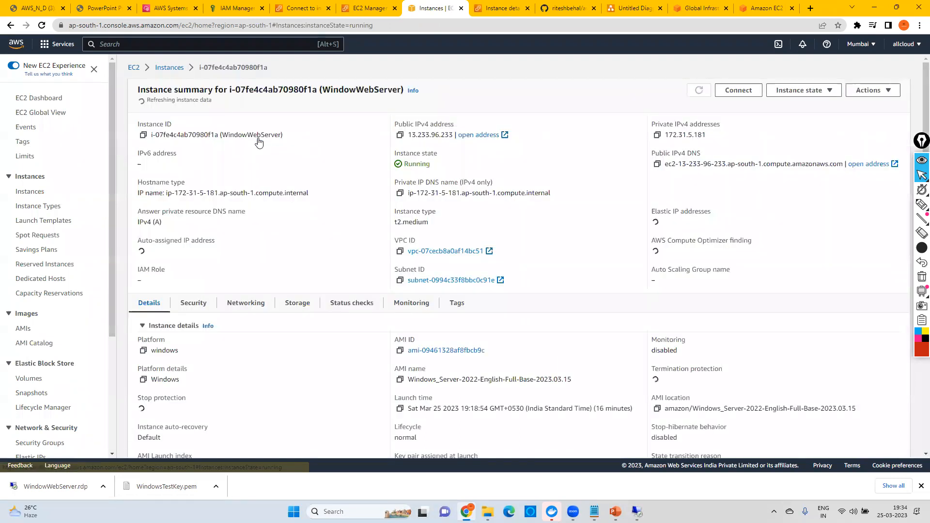
Step: Copy the instance's public IPv4 address and load it in a new browser tab to view the IIS welcome page
click(400, 135)
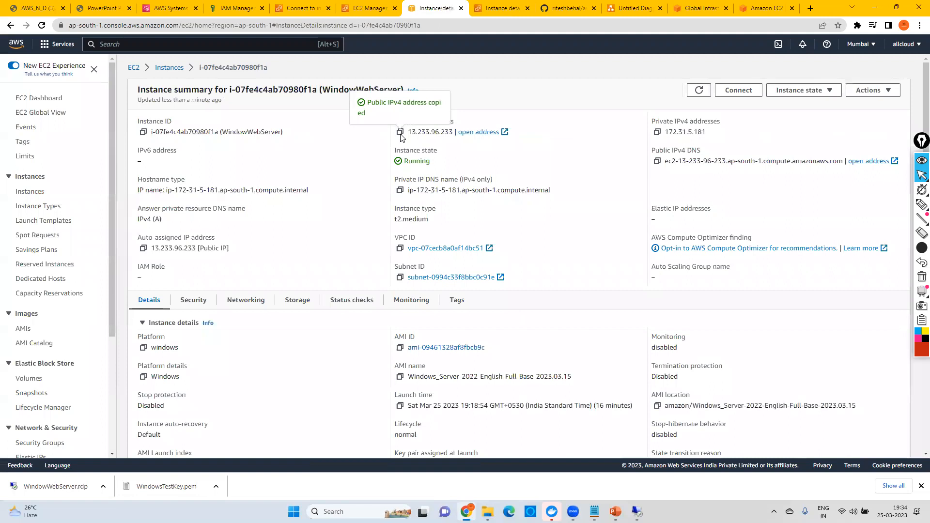
key(ctrl+t)
key(ctrl+v)
key(Return)
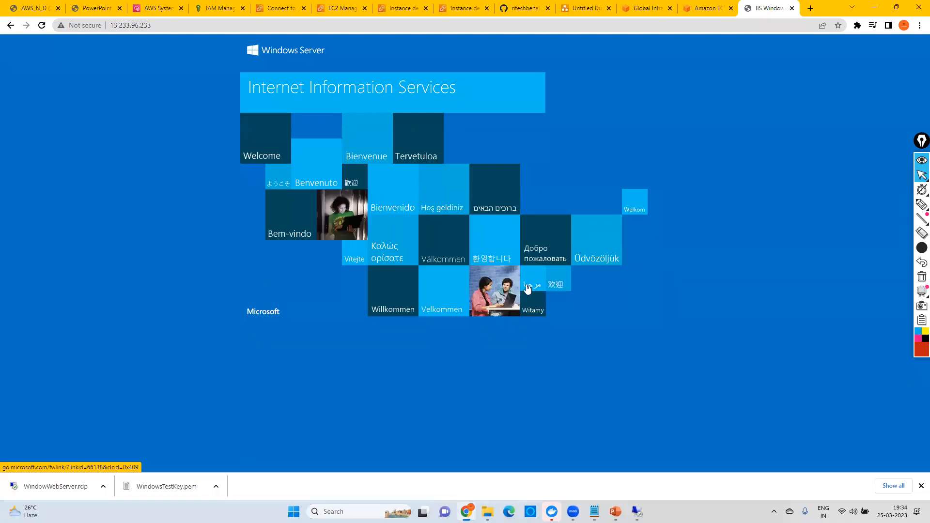
click(141, 25)
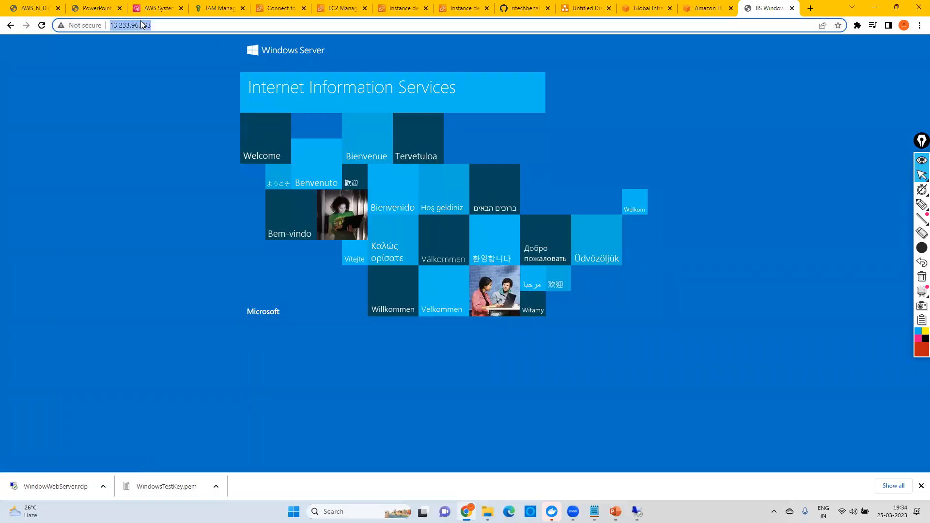
click(532, 457)
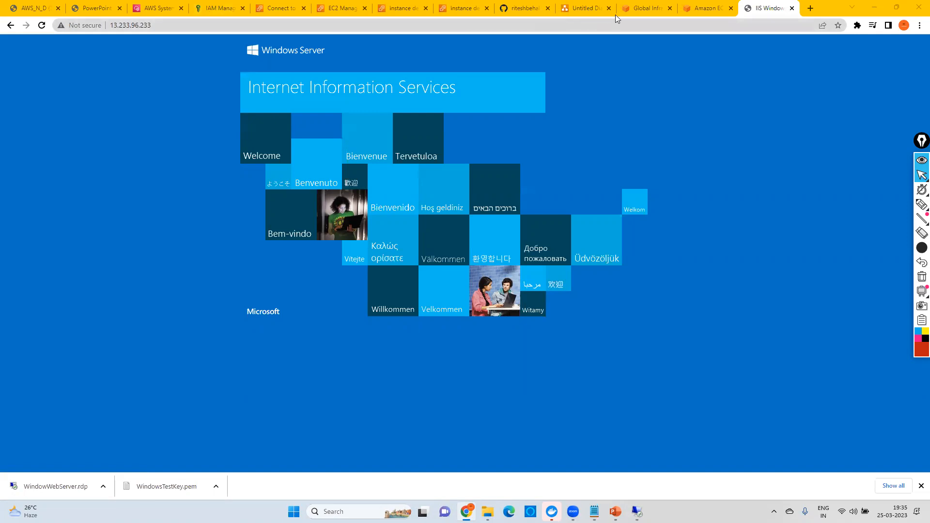
Step: Look through the open AWS console tabs and close the AWS Systems Manager, IAM Management and Connect to instance ones
click(407, 9)
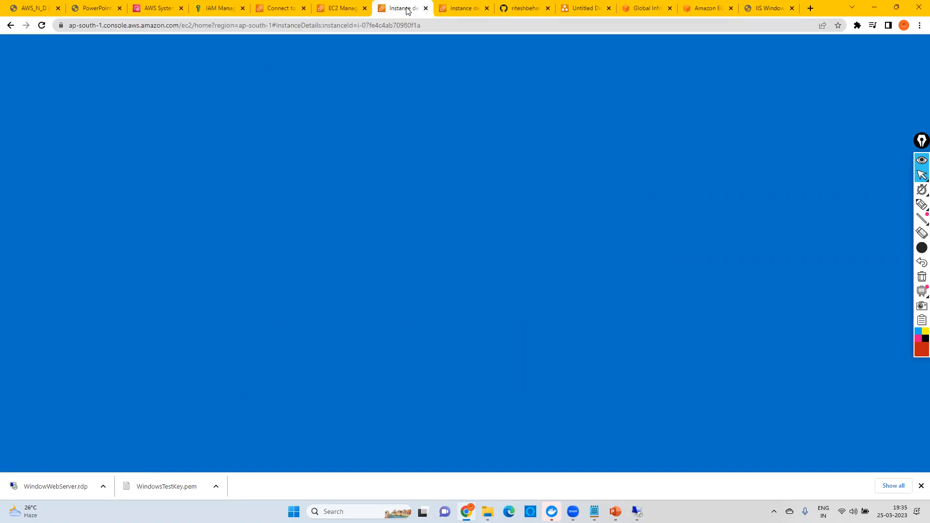
click(454, 9)
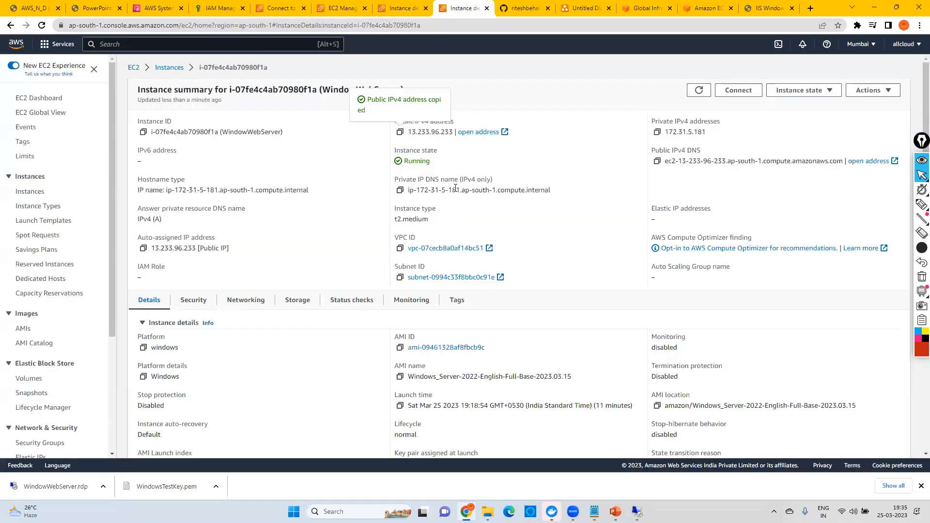
click(409, 8)
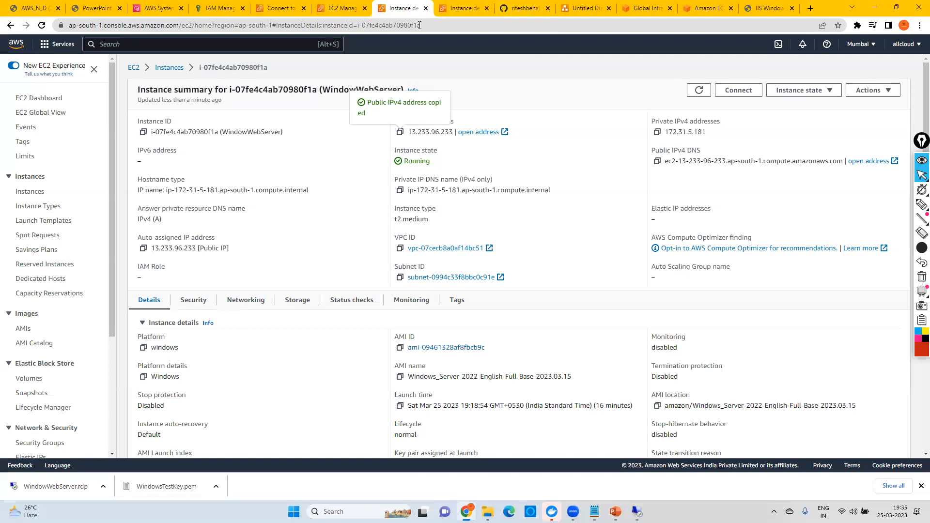
click(345, 12)
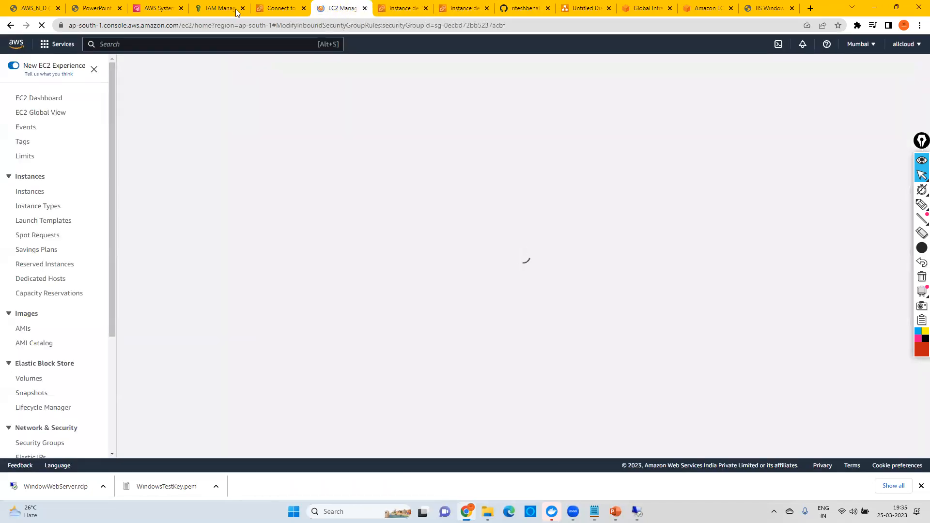
click(242, 8)
click(242, 8)
click(180, 8)
click(280, 8)
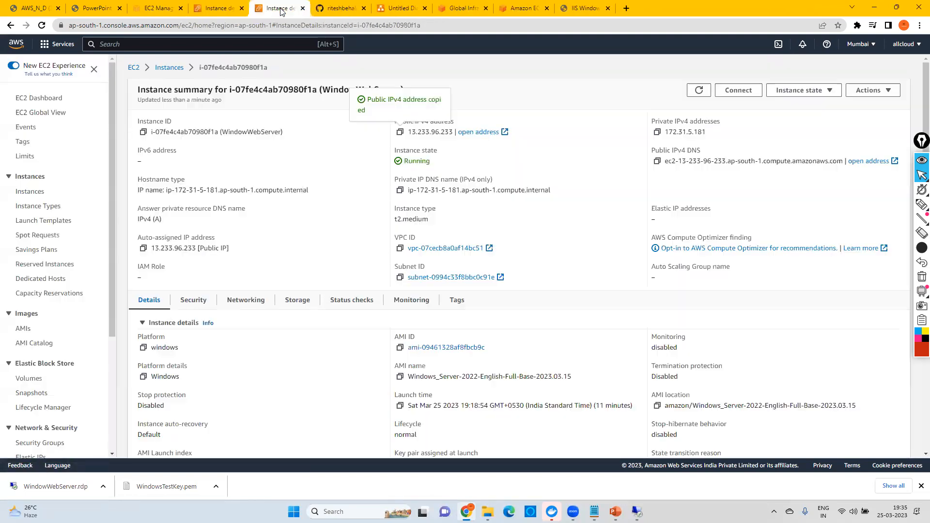
Step: Open the launch-wizard-103 security group from the WindowWebServer instance's security details
click(174, 69)
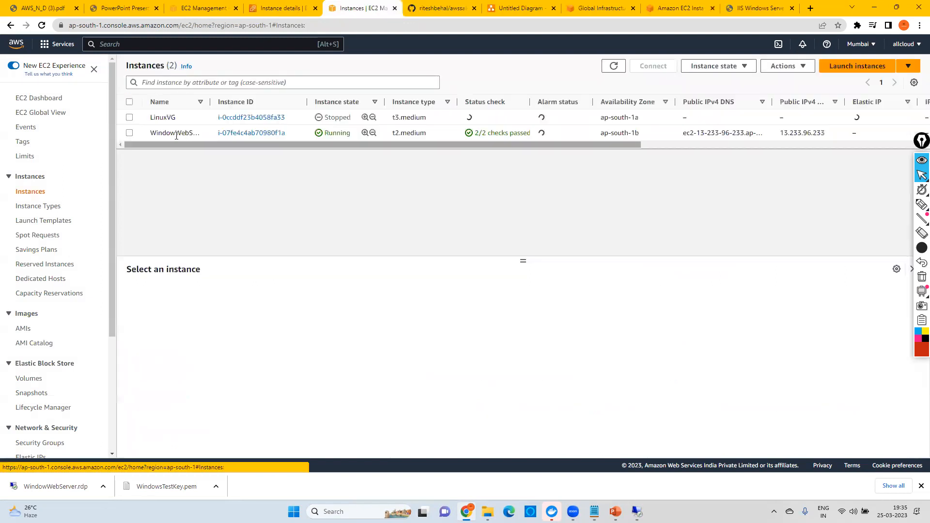
click(248, 135)
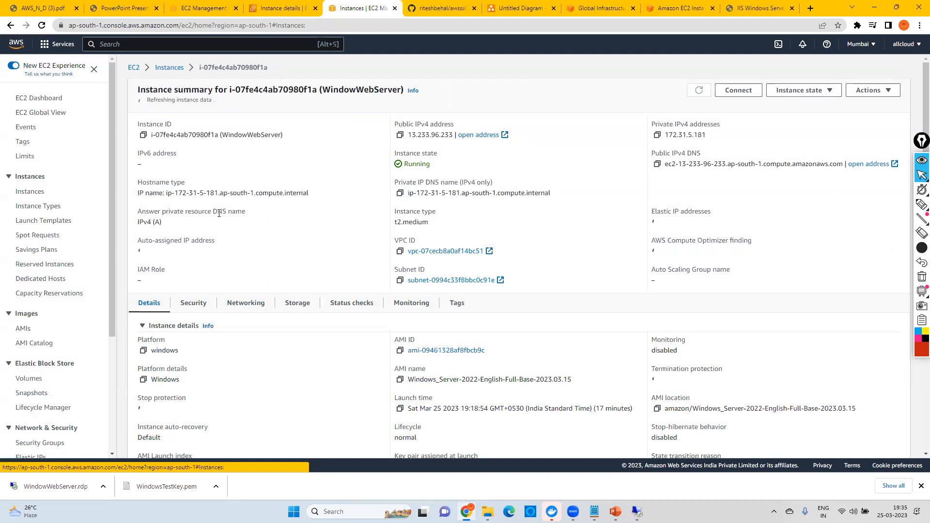
click(191, 303)
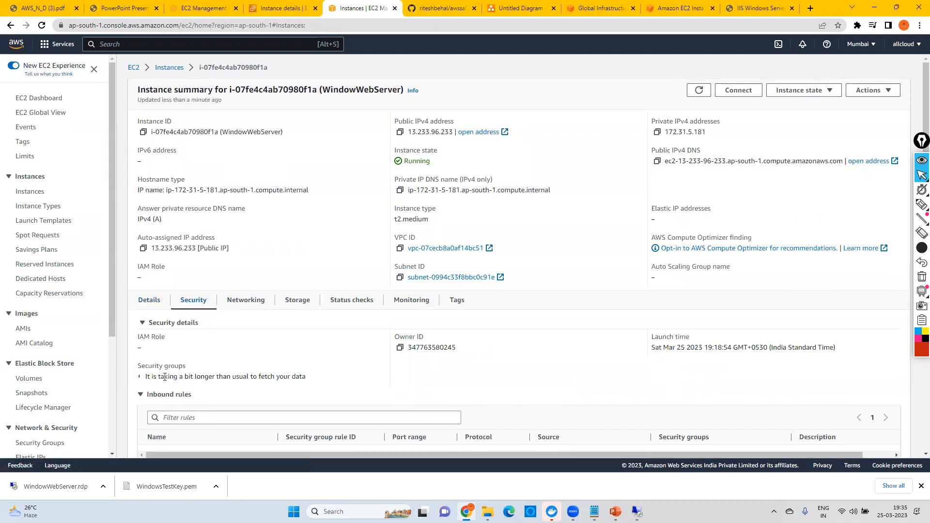
click(183, 378)
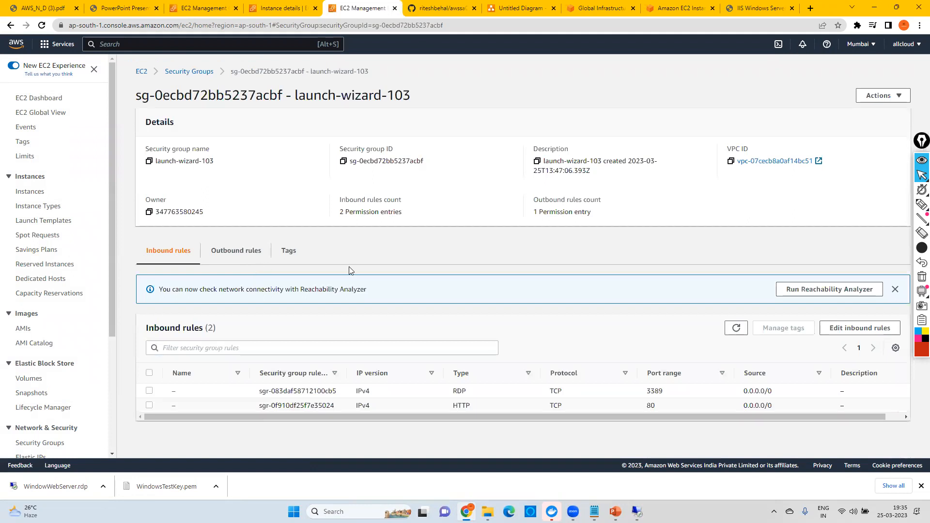
Step: Delete the HTTP rule from the security group's inbound rules, save, and reload the IIS page at 13.233.96.233
click(863, 331)
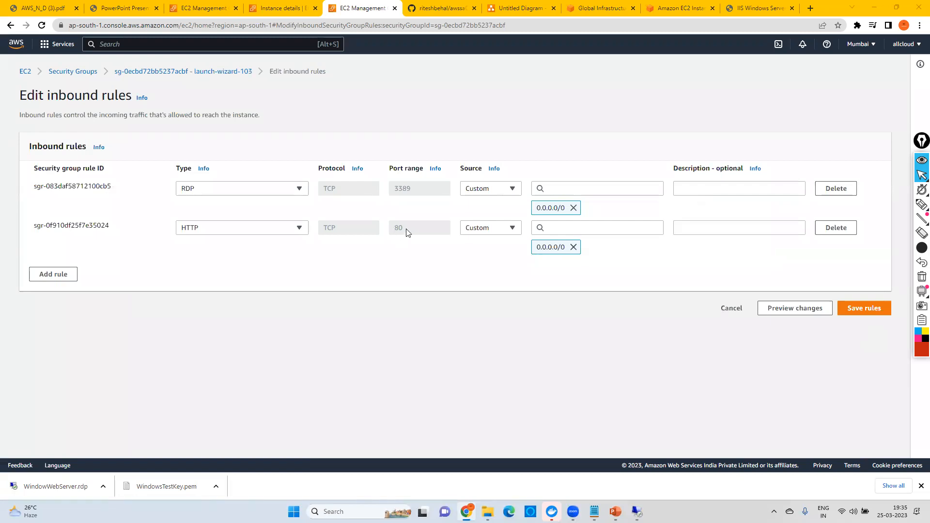
click(827, 231)
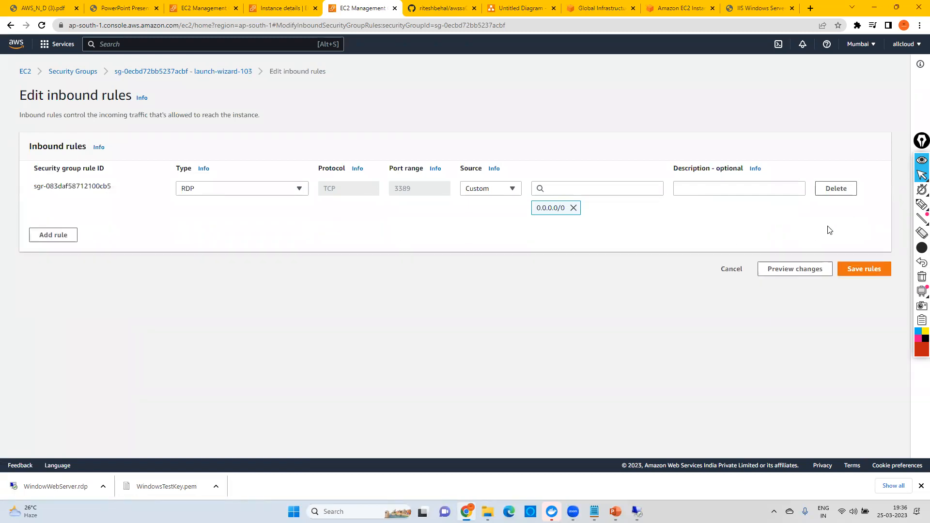
click(862, 268)
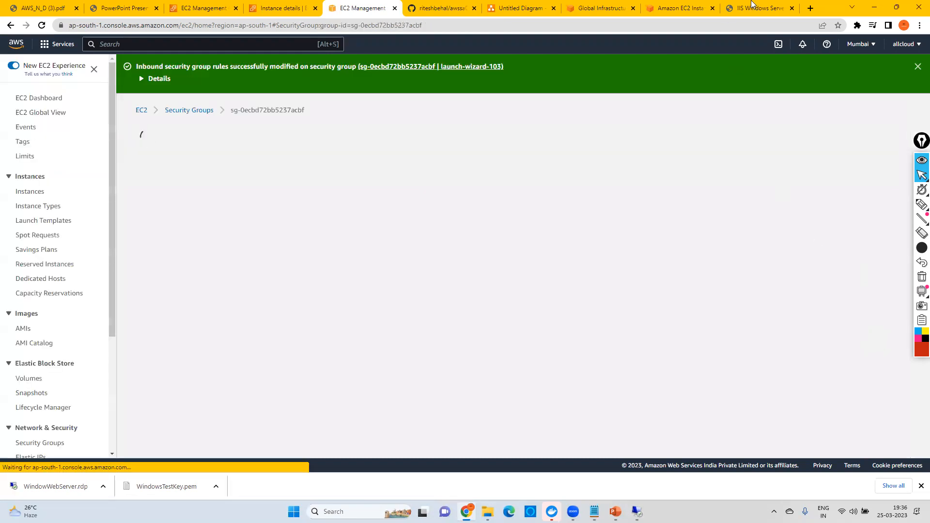
click(752, 4)
click(42, 25)
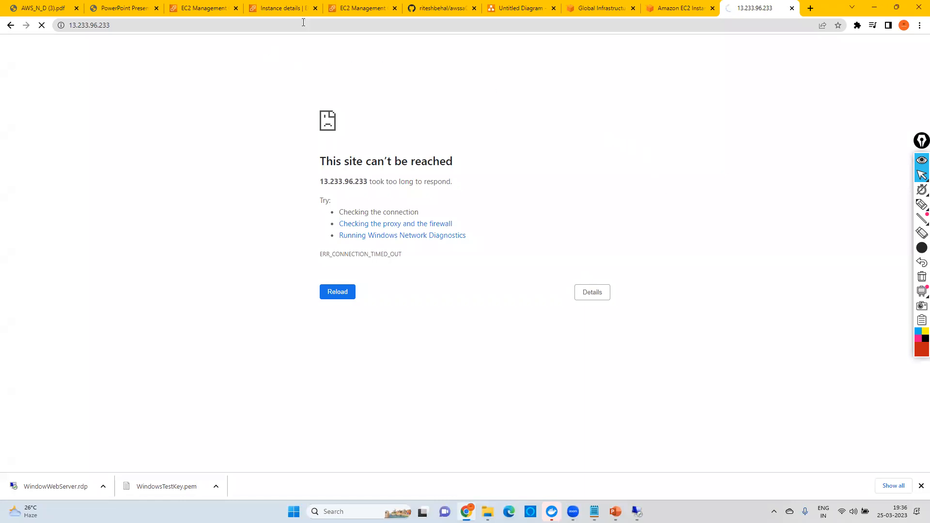
Step: Add an HTTP inbound rule with source 0.0.0.0/0 to launch-wizard-103, save it, and reload the site at 13.233.96.233
click(352, 10)
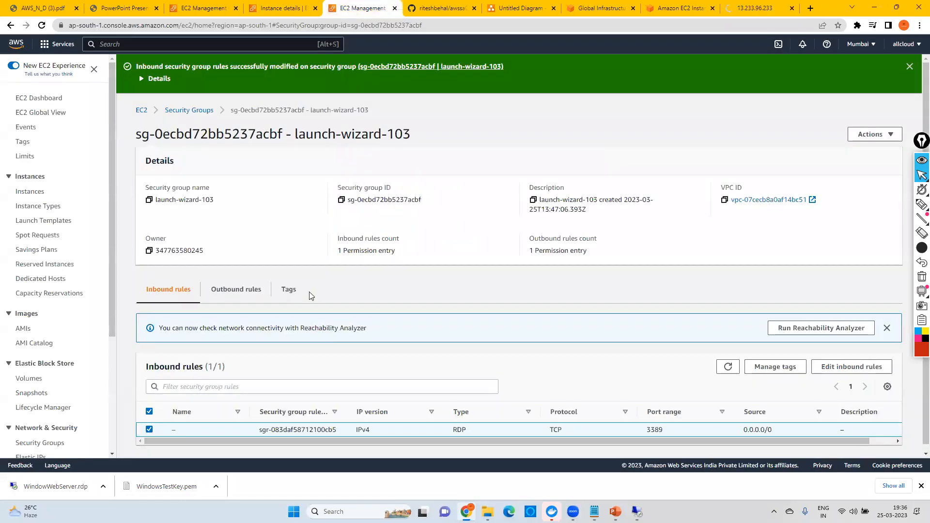
click(838, 368)
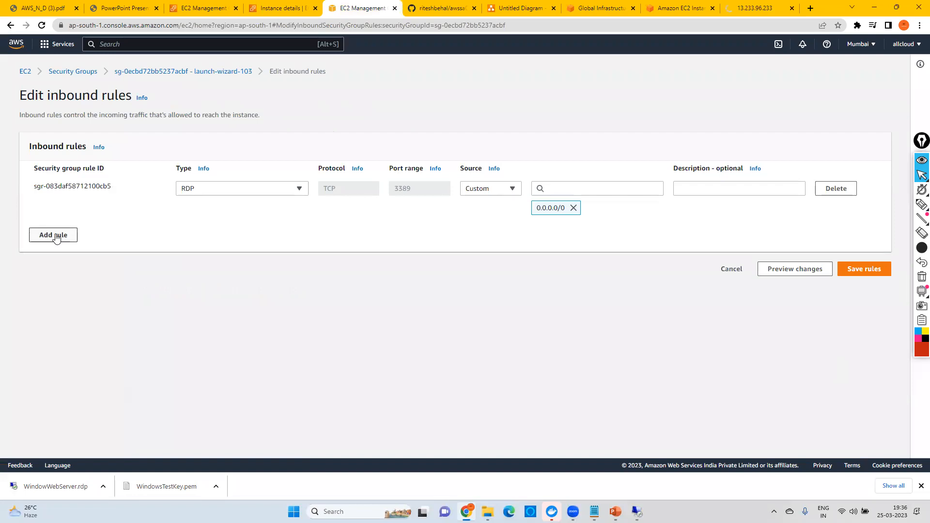
click(56, 237)
click(200, 232)
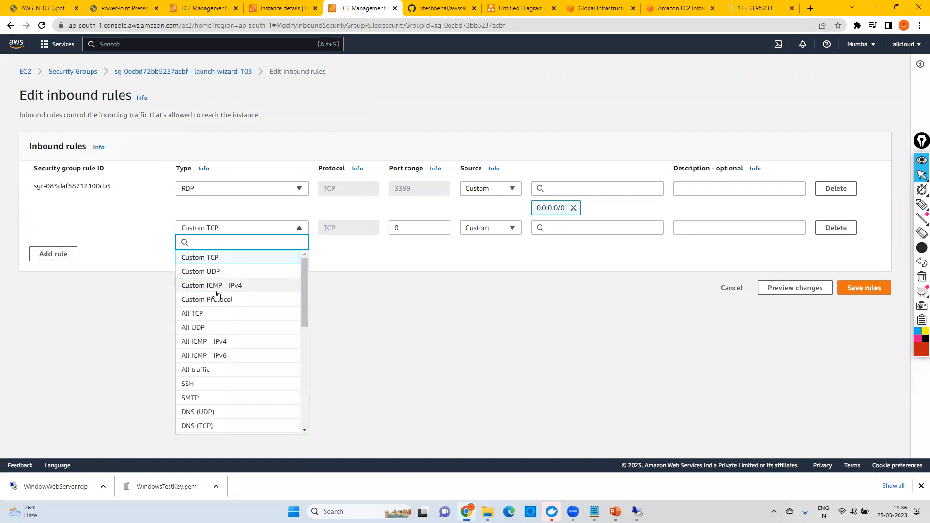
text(htt)
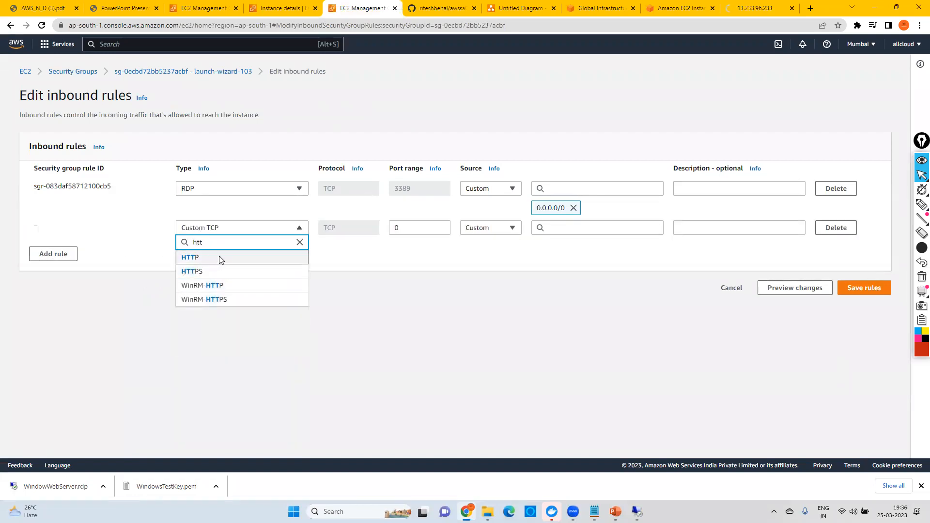
click(219, 260)
click(575, 227)
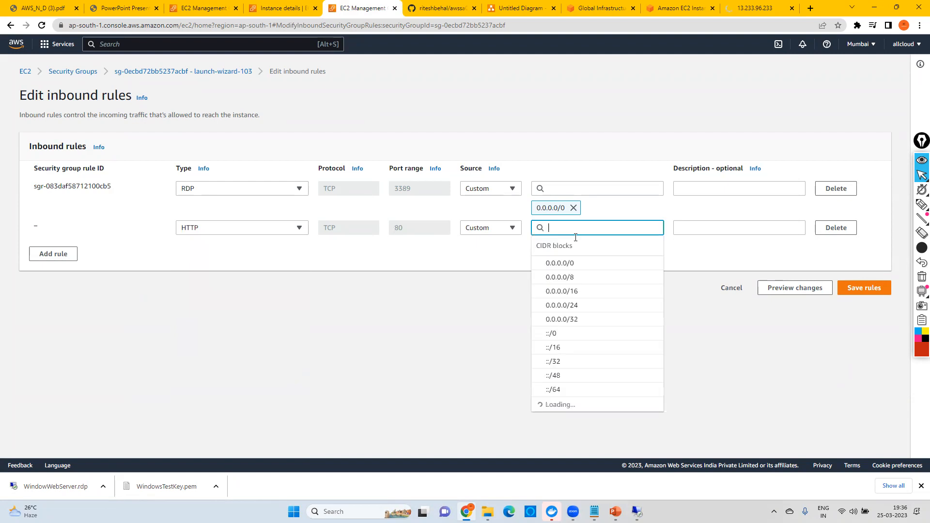
click(559, 270)
click(867, 307)
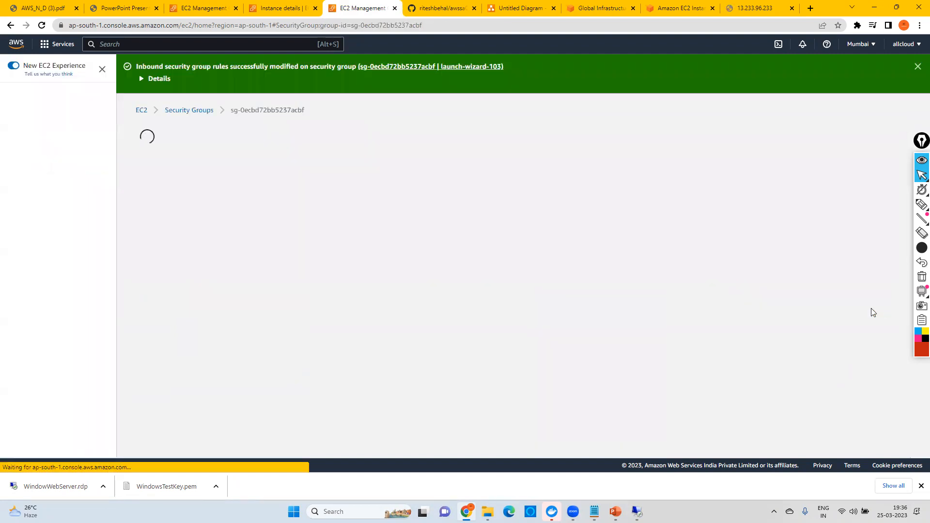
click(756, 8)
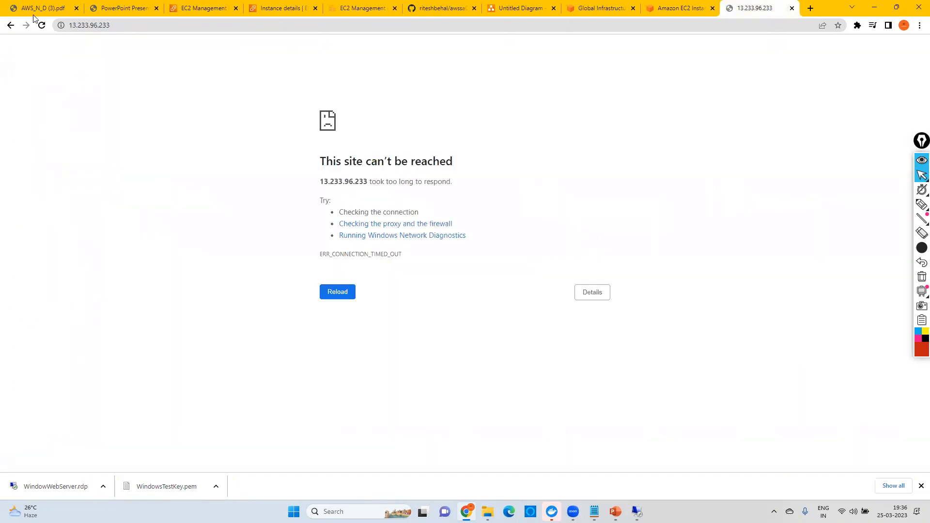
click(39, 25)
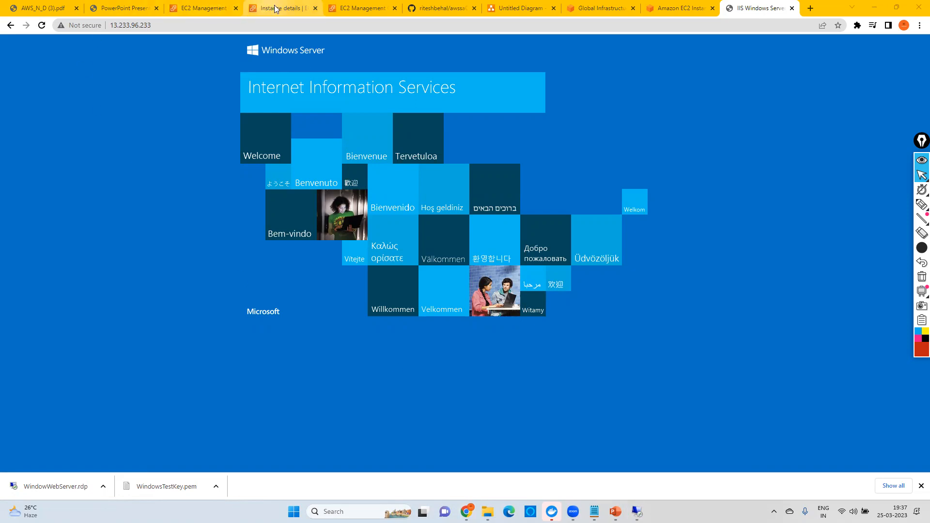
Step: Open the security group's inbound rules for editing, search Windows for "remote", and briefly view the WindowWebServer remote session
click(362, 10)
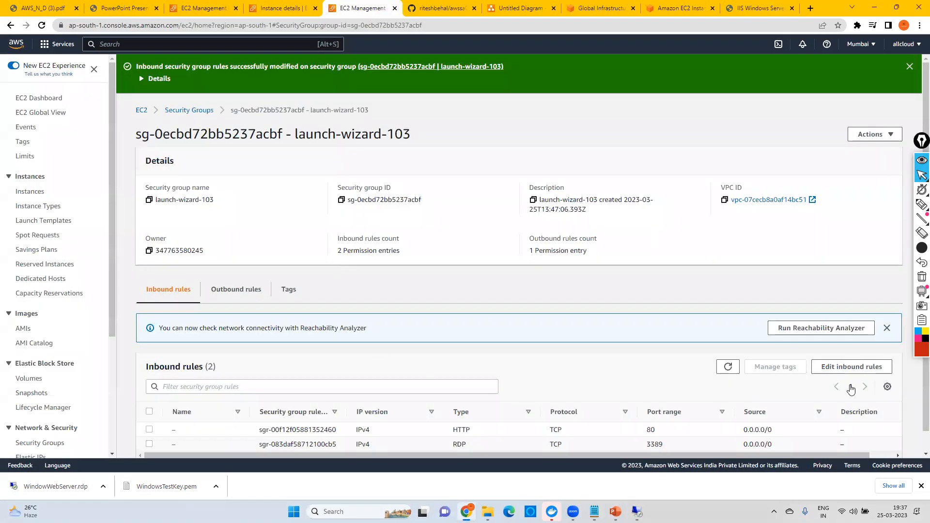
click(851, 367)
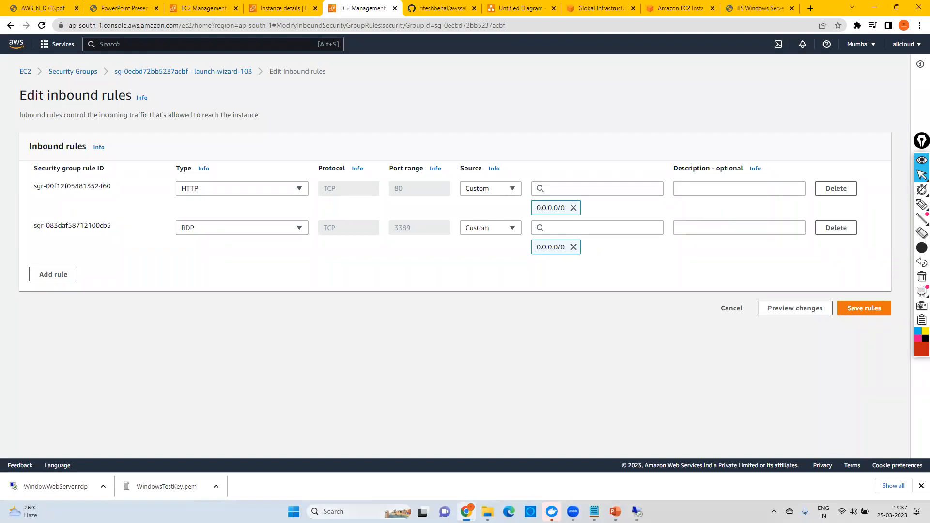
click(341, 512)
text(remote)
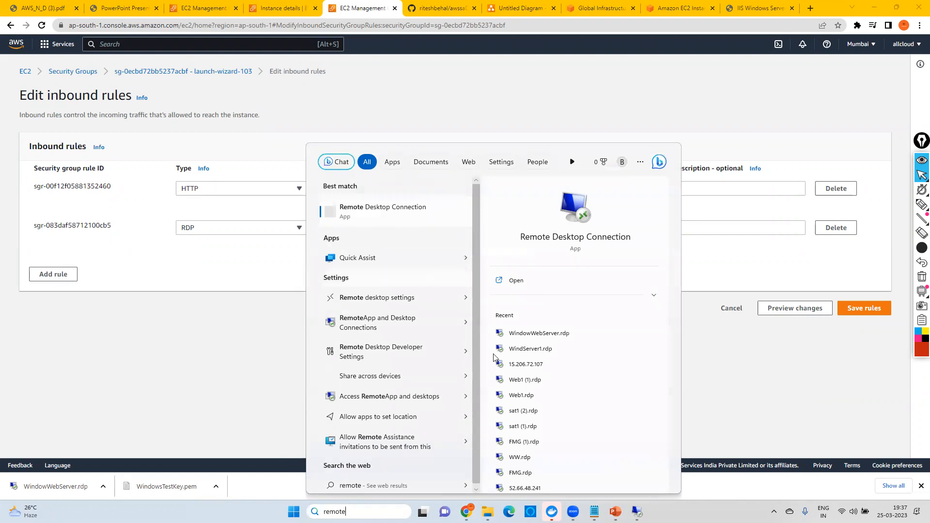
click(639, 509)
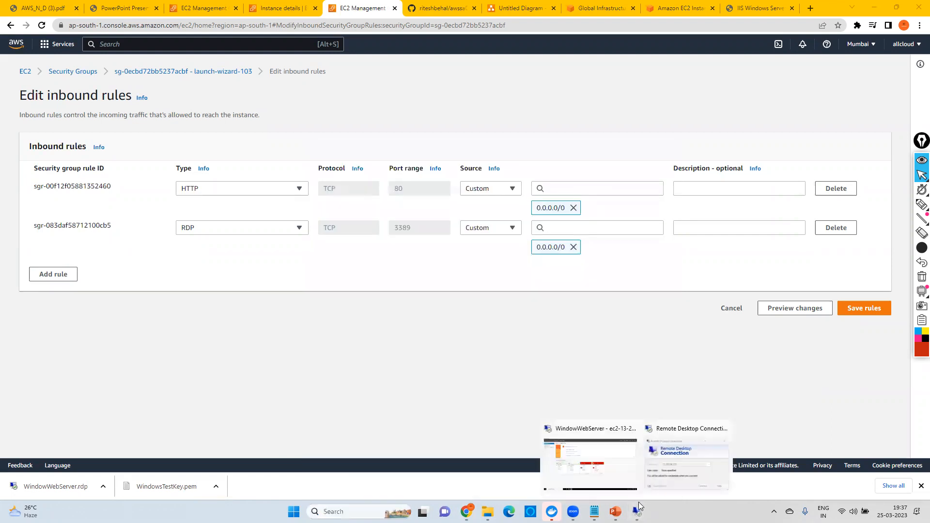
click(637, 509)
click(594, 464)
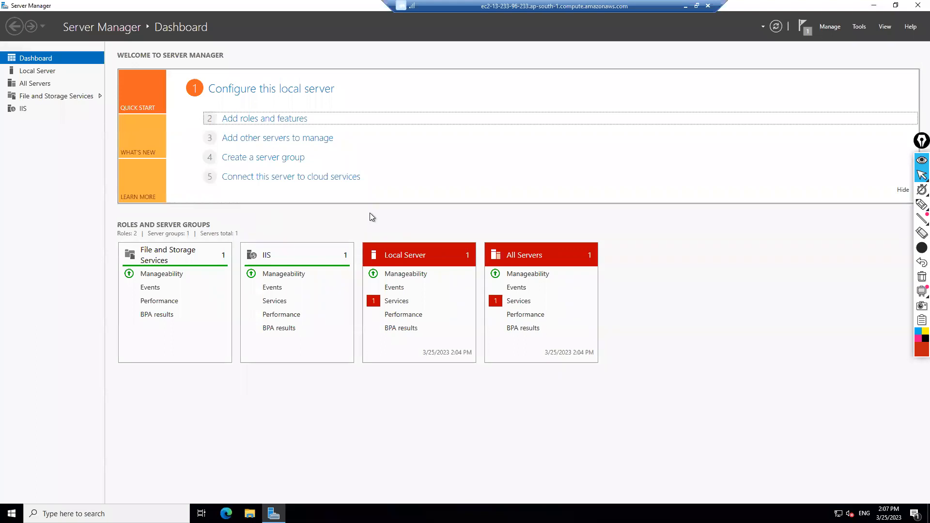
click(685, 6)
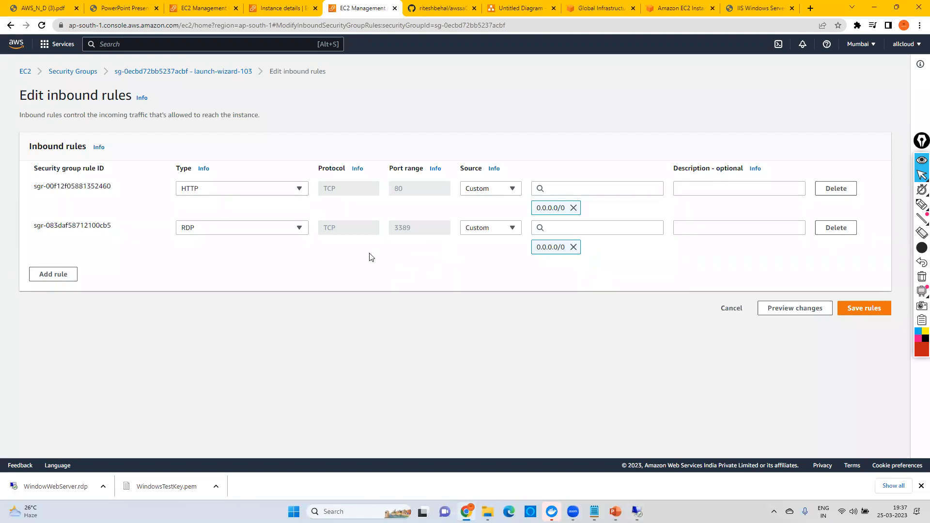
Step: Browse the available traffic types for the security group's RDP inbound rule and leave the type unselected
click(245, 230)
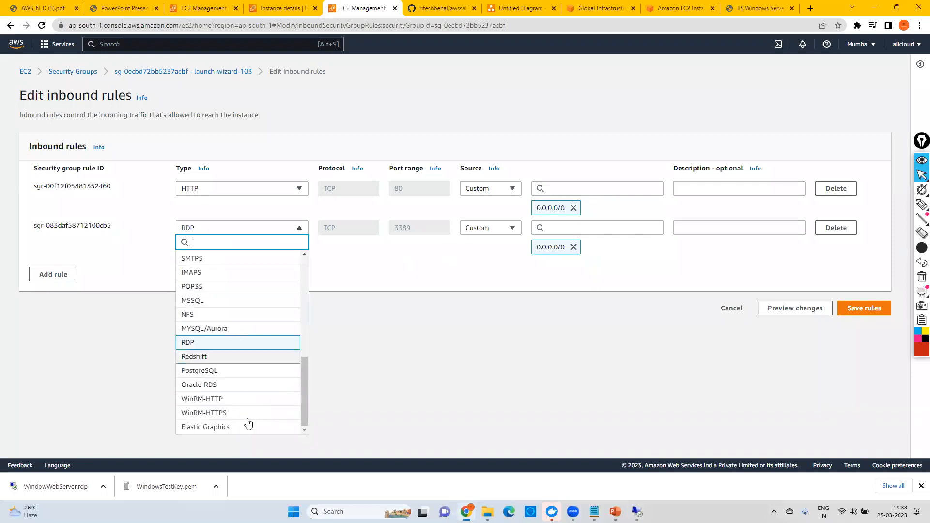
drag(306, 391, 306, 266)
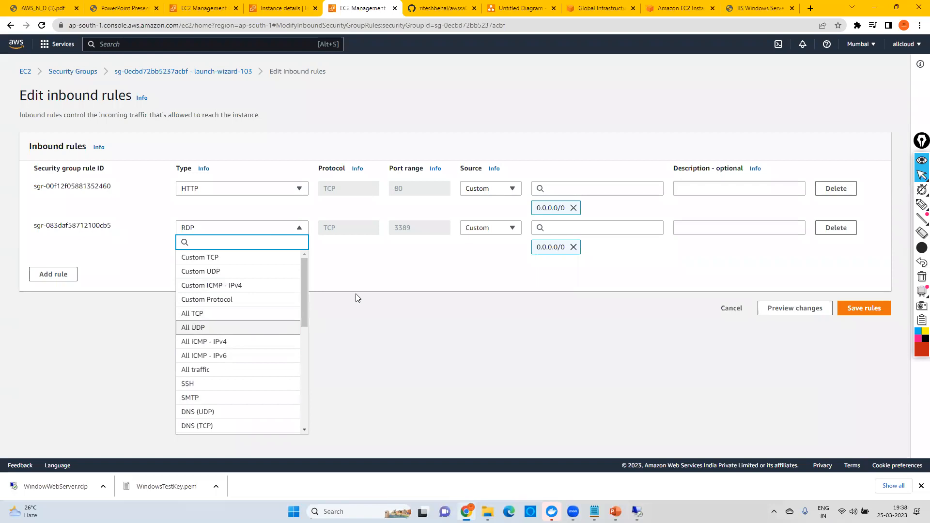
click(368, 285)
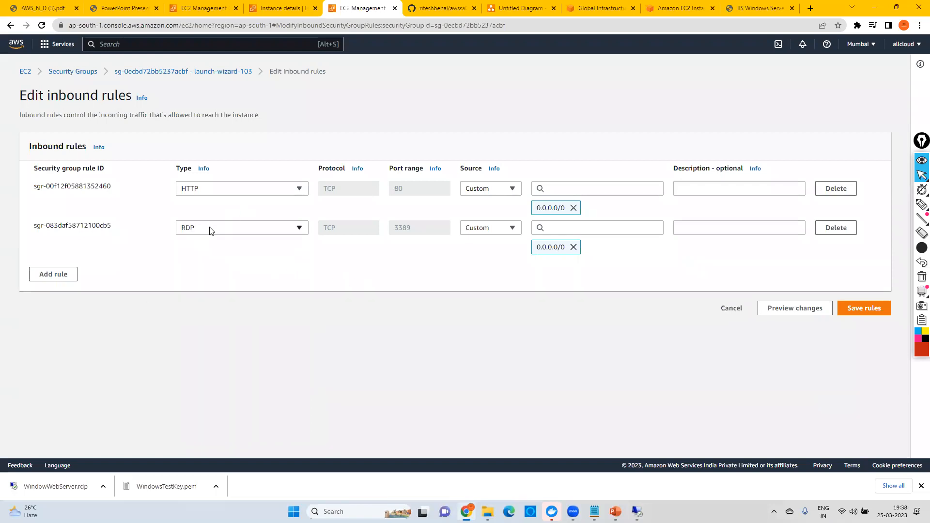
click(239, 228)
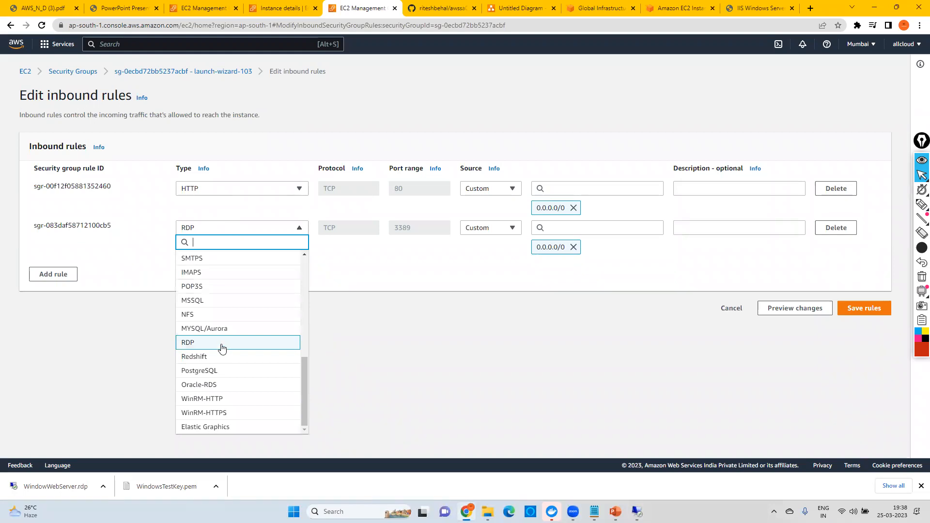
scroll(209, 364, up, 3)
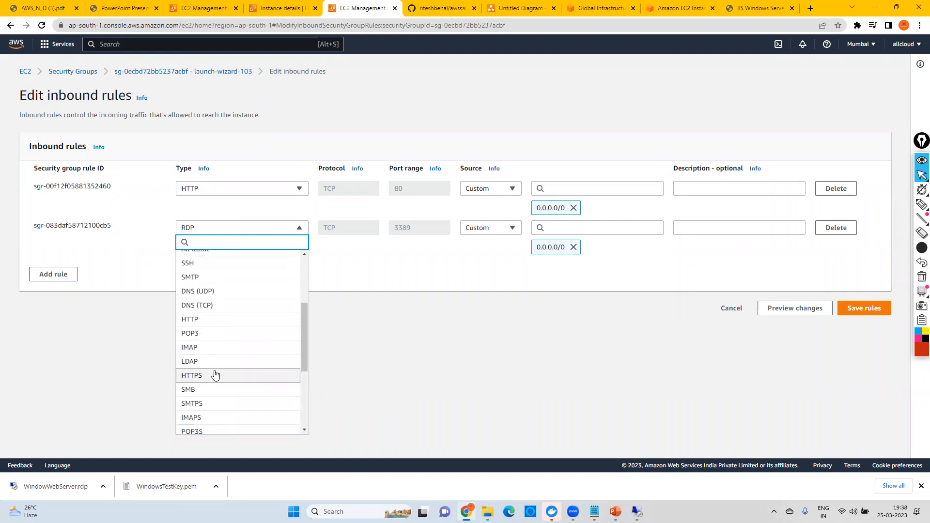
scroll(215, 368, up, 3)
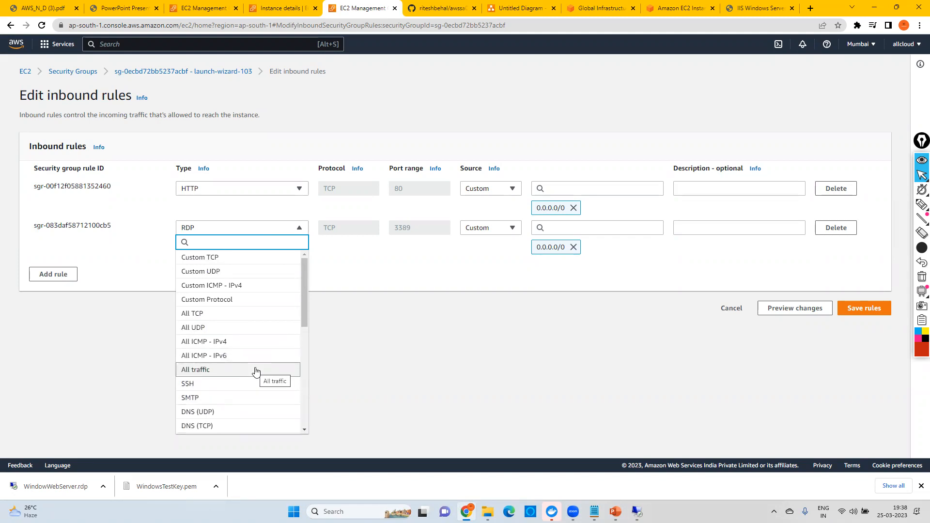
click(181, 87)
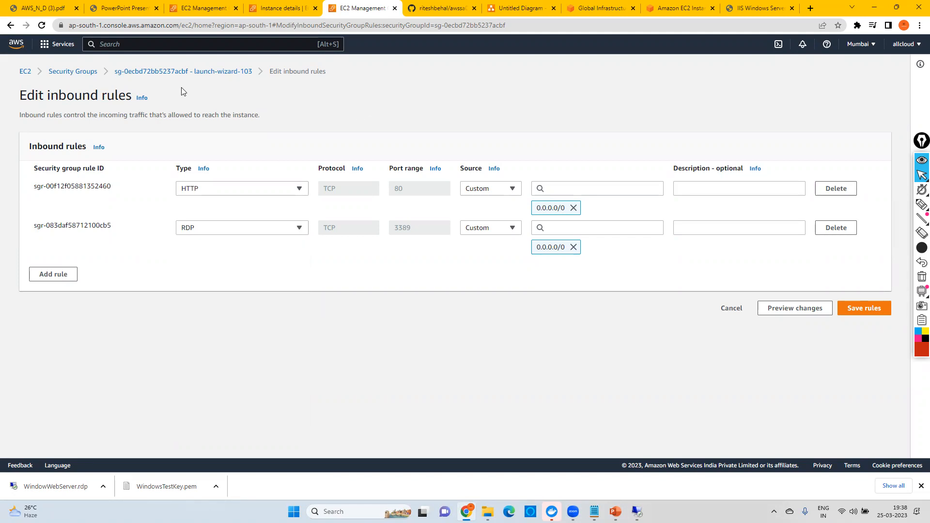
Step: Leave the rule editor for the EC2 instances list and begin launching an instance named LinuxWebServer with the Amazon Linux image
click(24, 75)
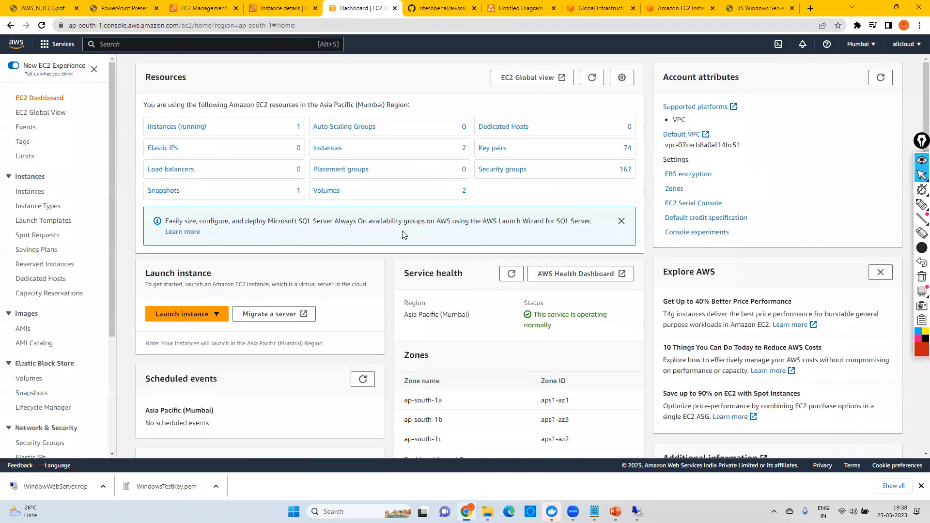
click(180, 127)
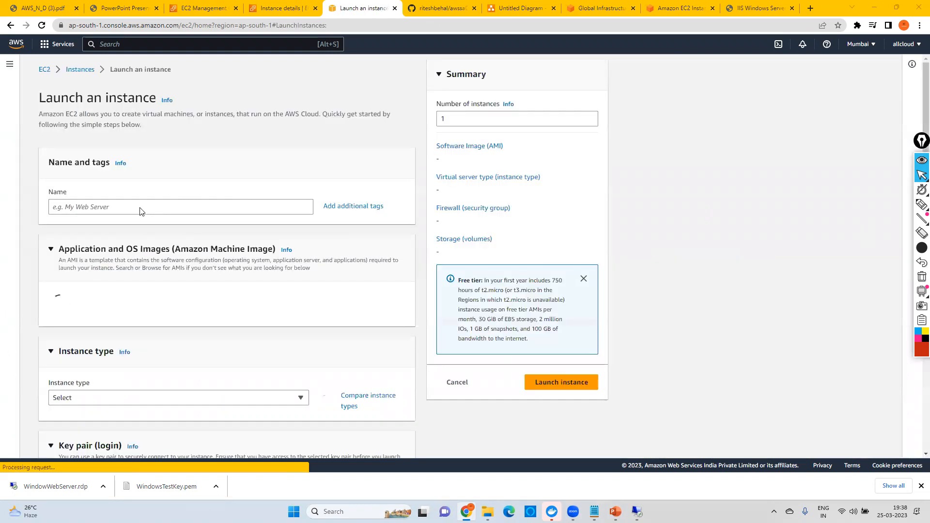
click(111, 207)
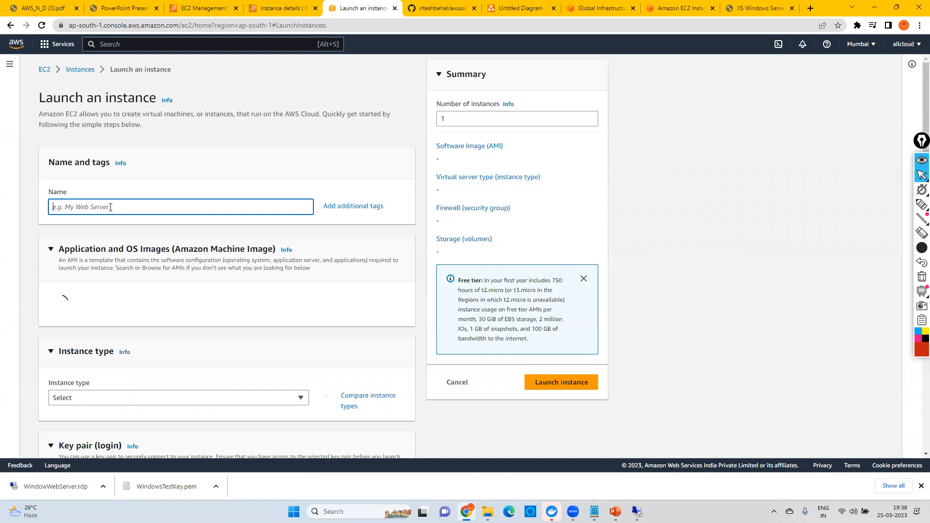
text(LinuxWebServer)
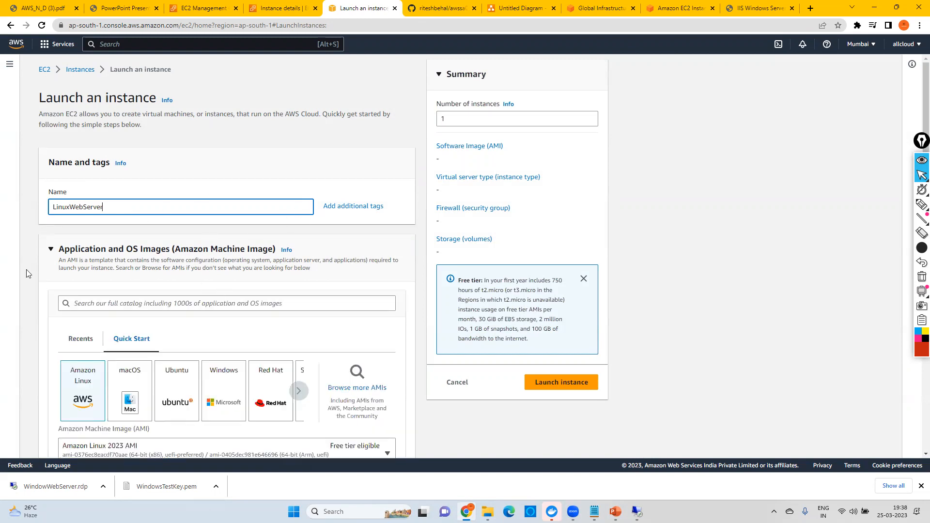
click(92, 400)
Step: Create an RSA key pair named DemoLinux in .ppk format for the new instance
scroll(84, 268, down, 3)
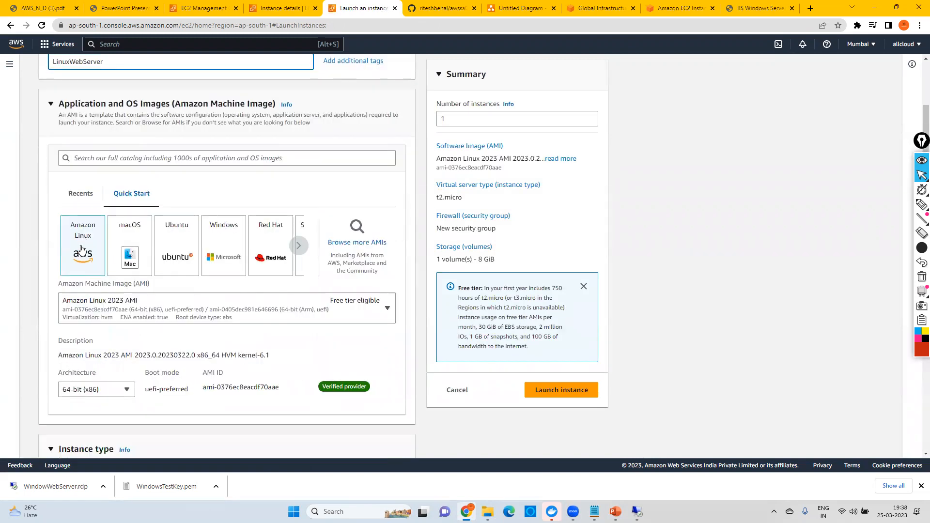
scroll(228, 312, down, 5)
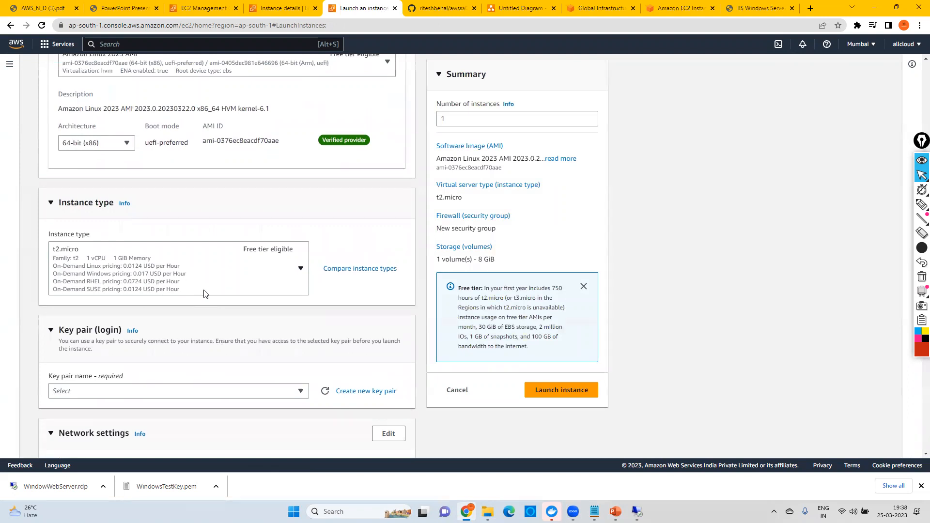
scroll(204, 291, down, 2)
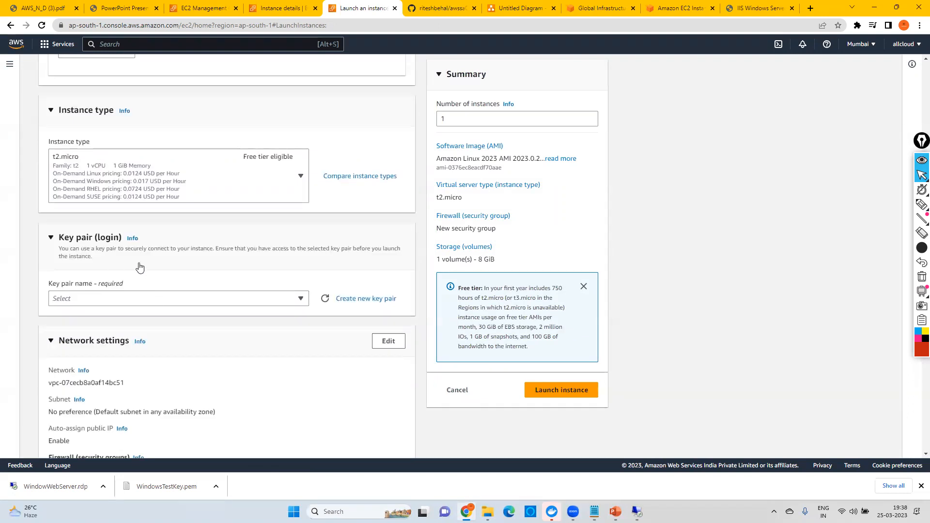
click(371, 298)
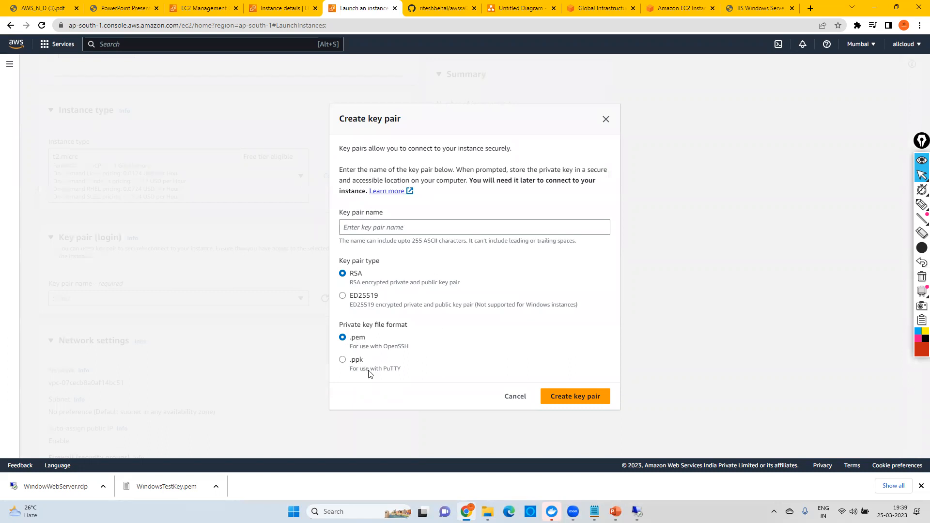
click(343, 360)
click(377, 229)
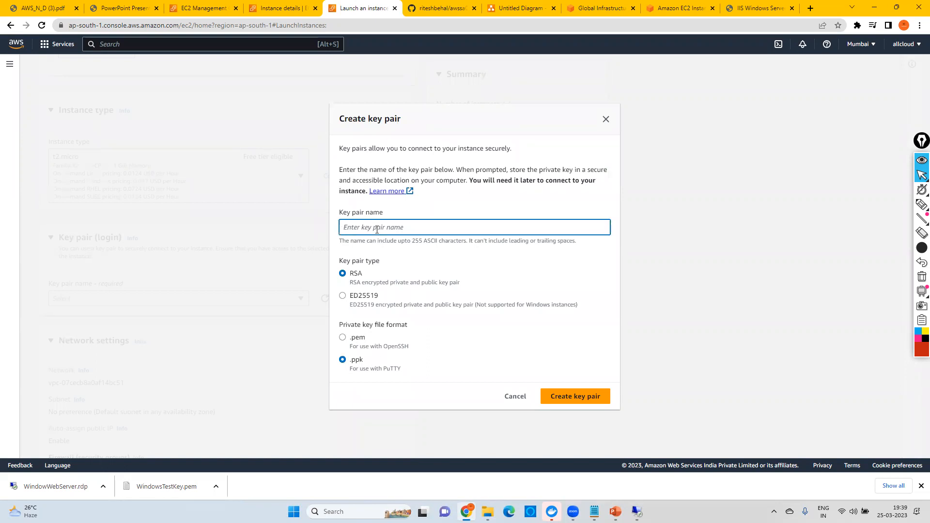
text(DemoLinux)
click(581, 400)
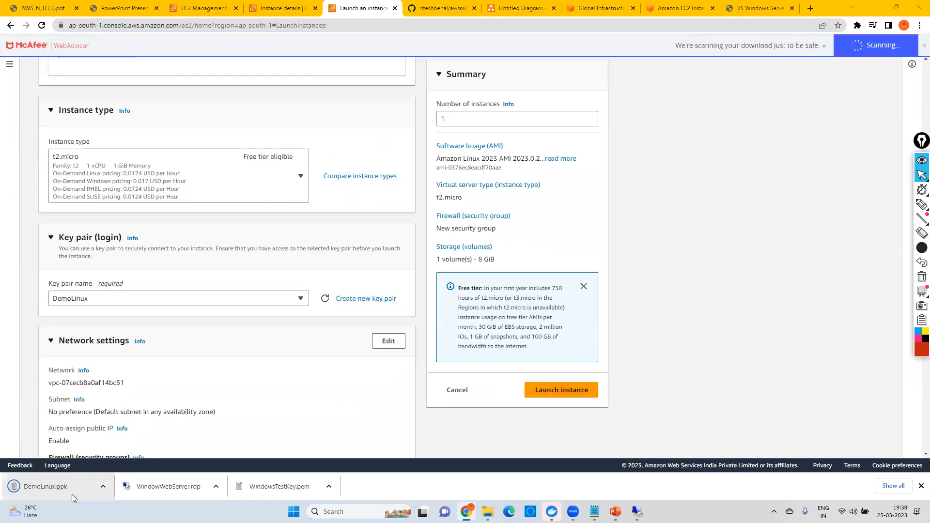
Step: Allow HTTP traffic from the internet in the new security group and launch the instance
scroll(262, 327, down, 3)
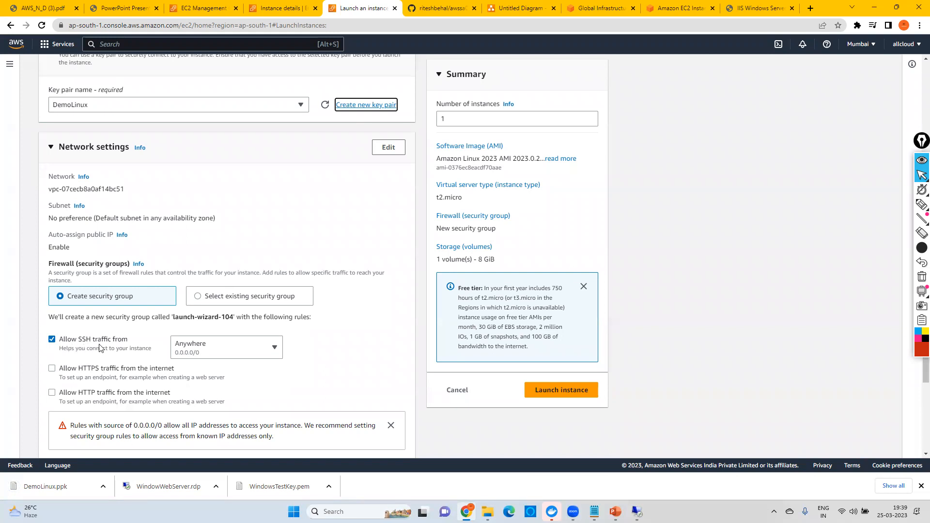
scroll(263, 364, down, 3)
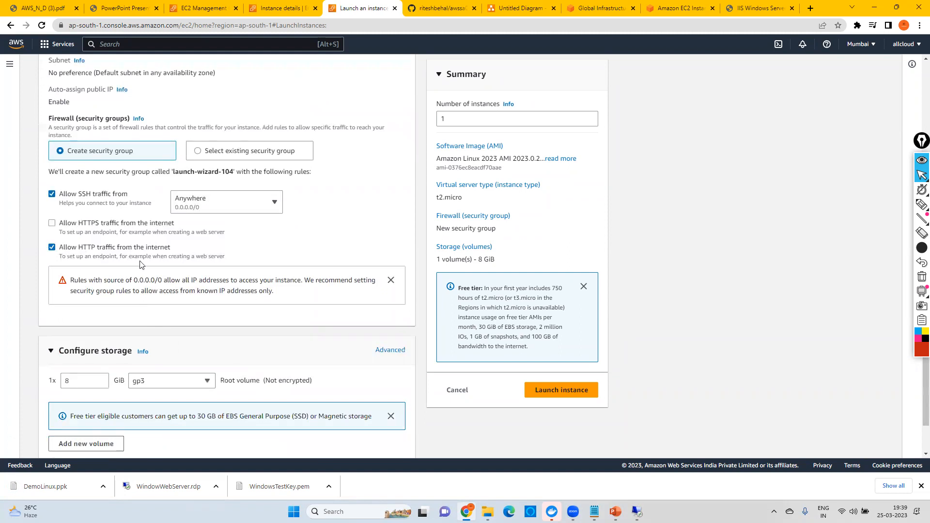
scroll(141, 265, down, 2)
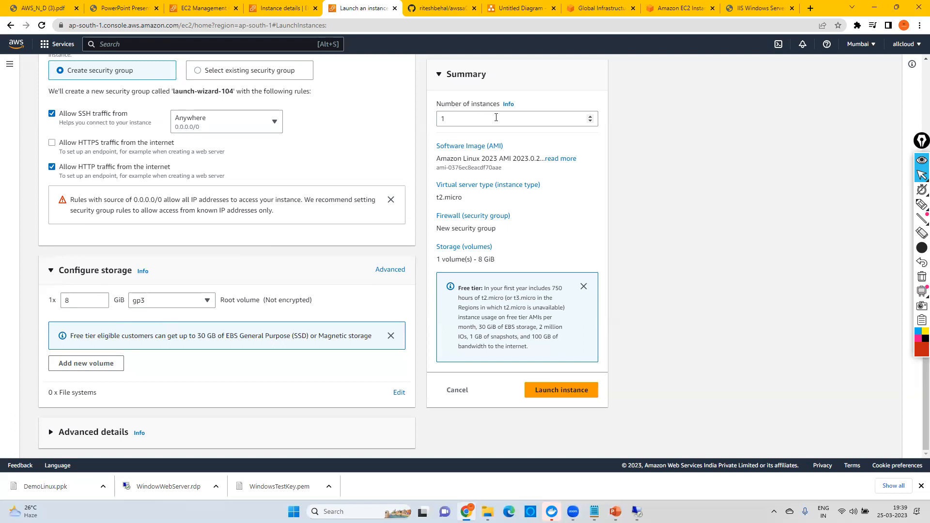
click(557, 396)
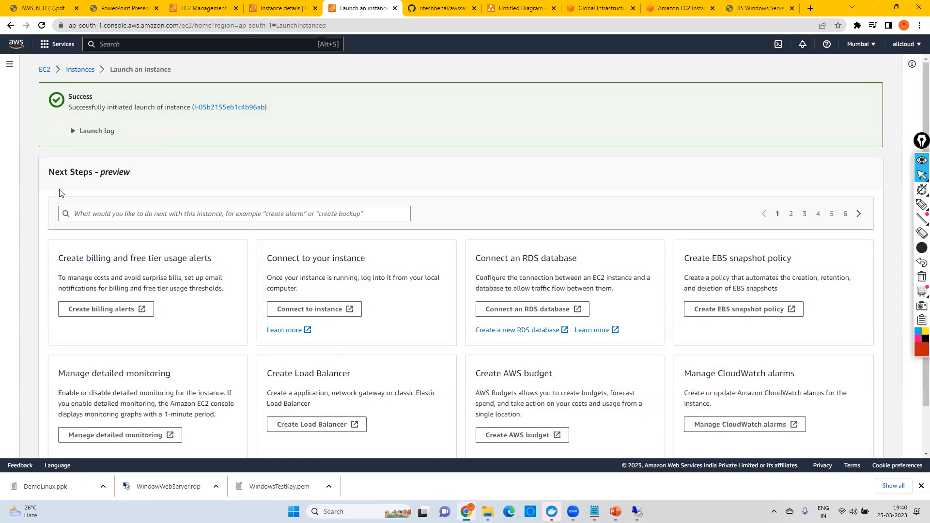
Step: Return to the instances list, open another instance launch form, and set the number of instances to 10
click(77, 73)
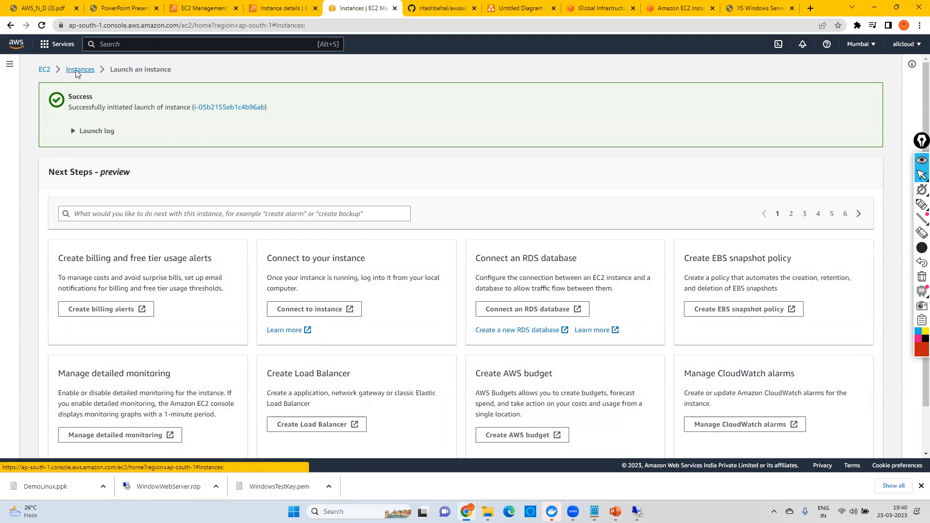
click(860, 68)
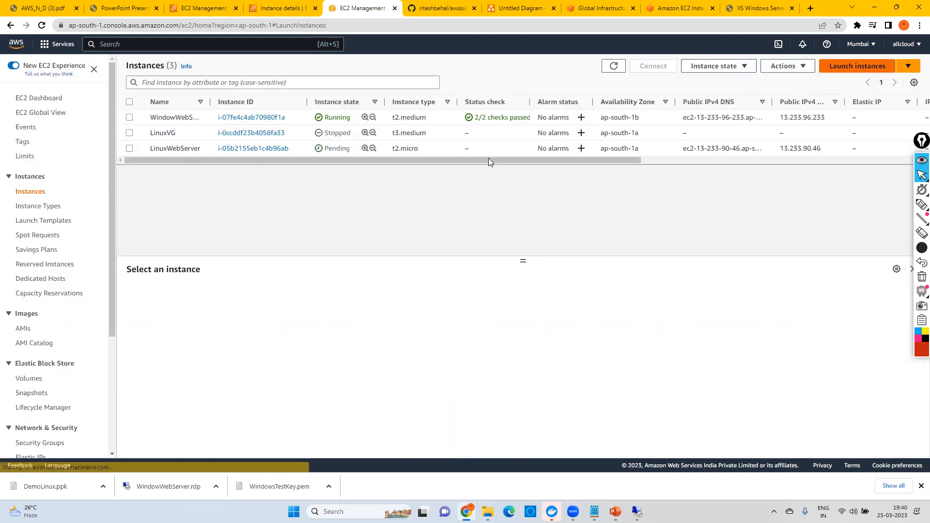
text(10)
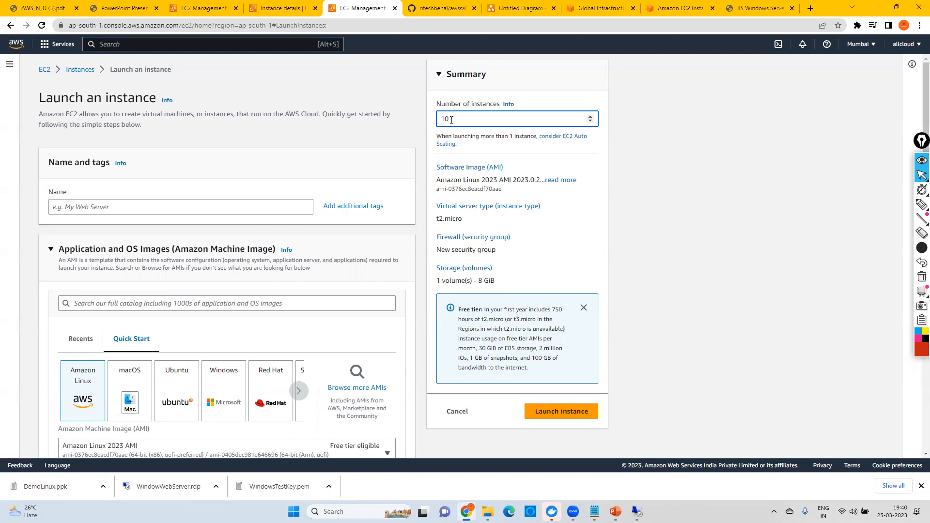
click(772, 259)
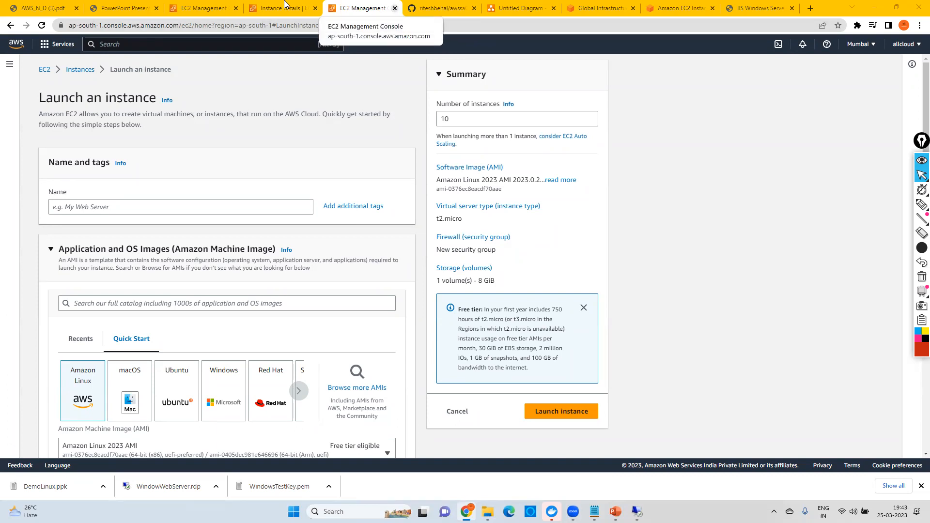
Step: Return to the instances list from WindowWebServer's details, refresh it, and copy LinuxWebServer's public IPv4 address from its details
click(281, 9)
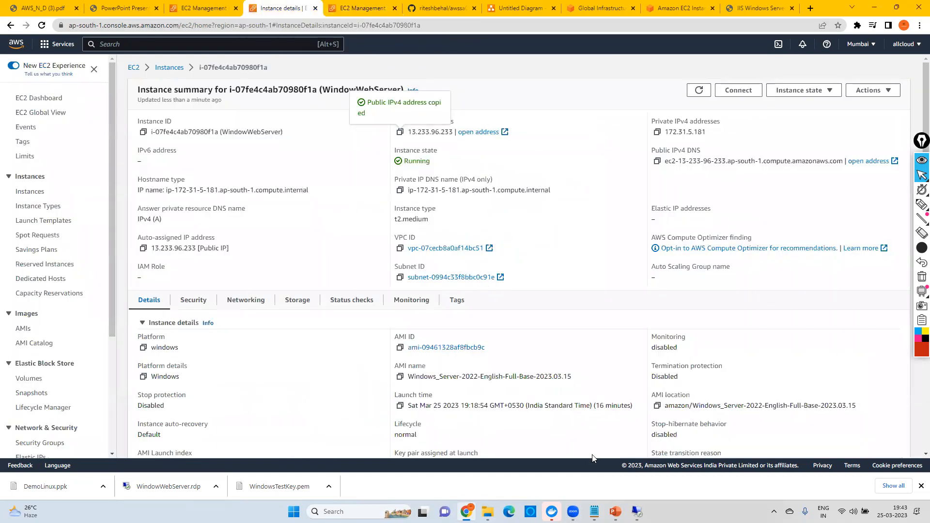
click(637, 511)
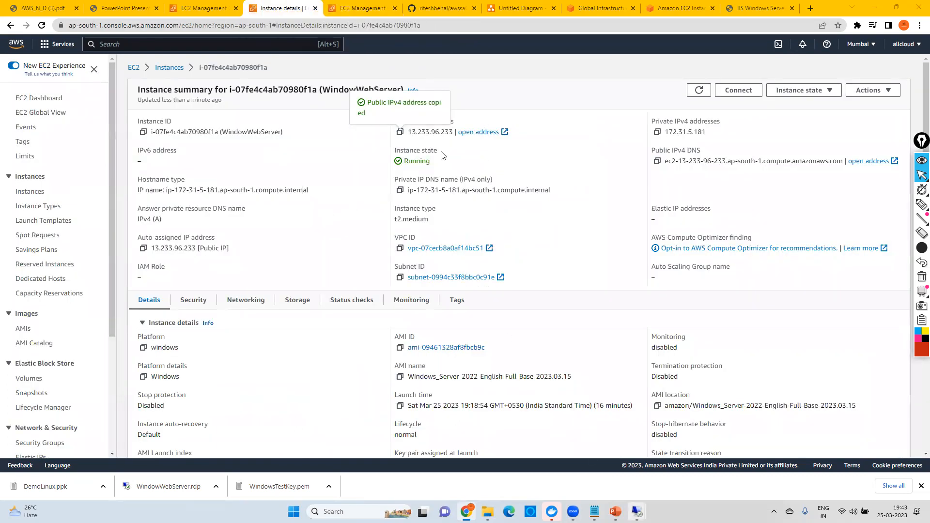
click(167, 68)
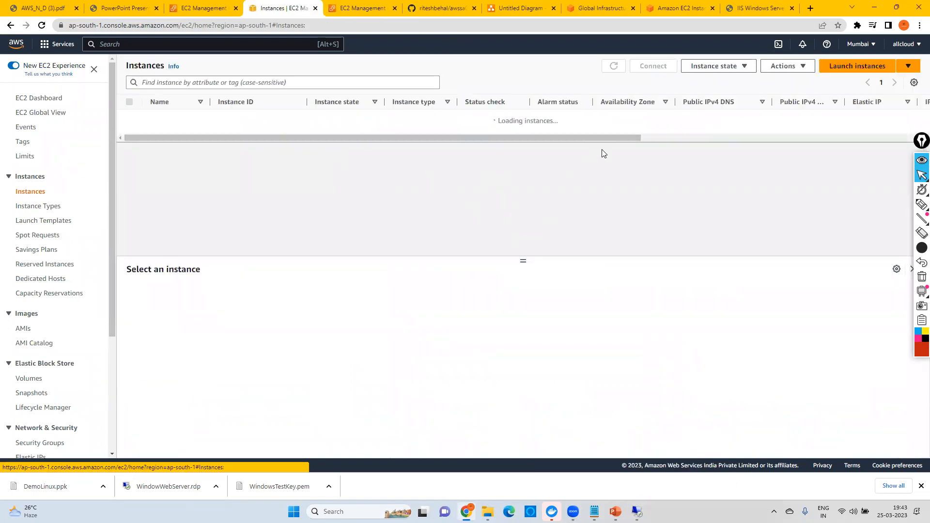
click(614, 67)
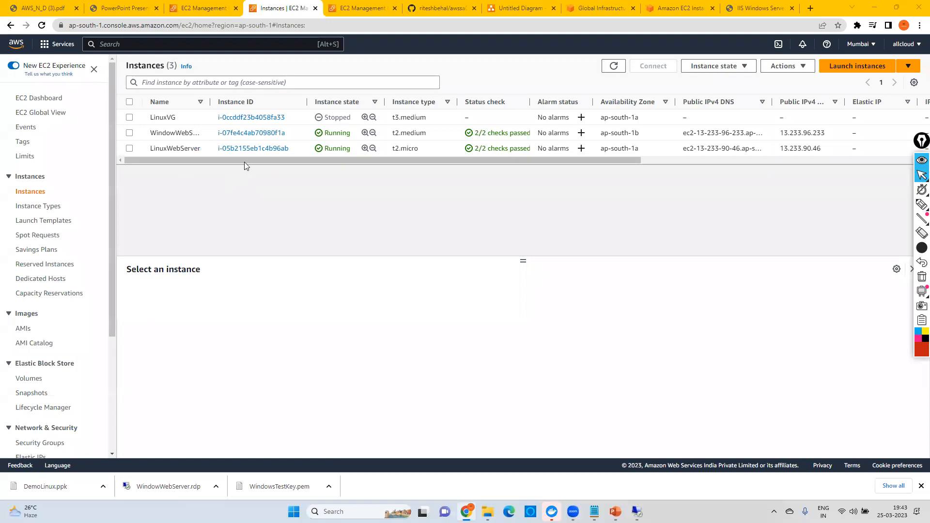
click(247, 149)
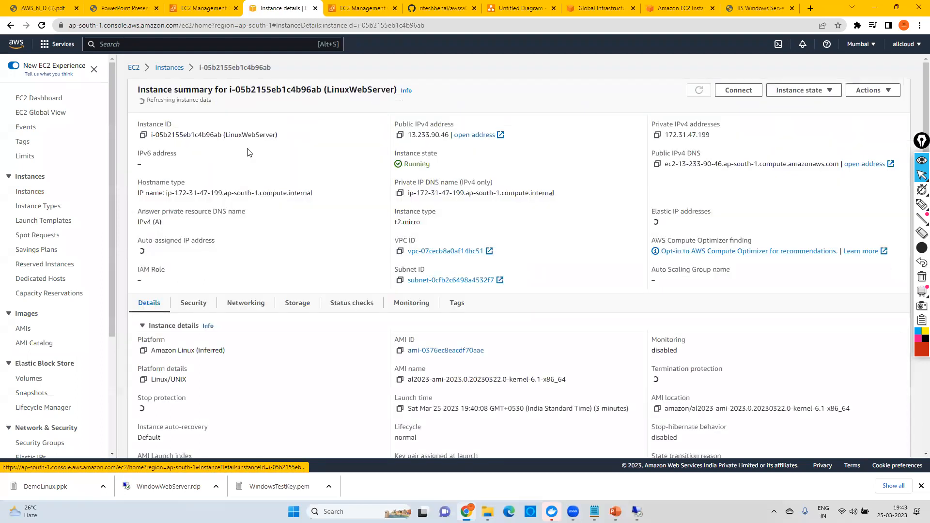
click(400, 132)
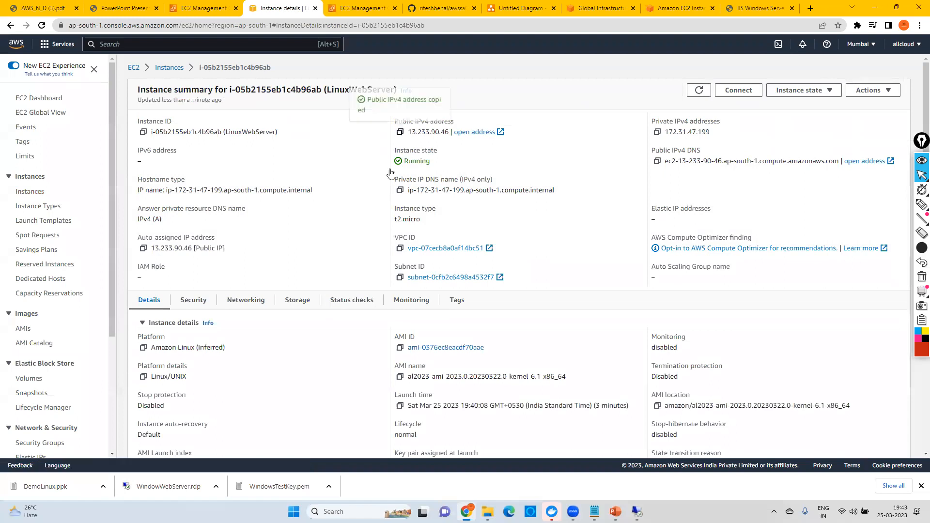
Step: Open PuTTY and enter the copied address 13.233.90.46 as the host name
click(339, 512)
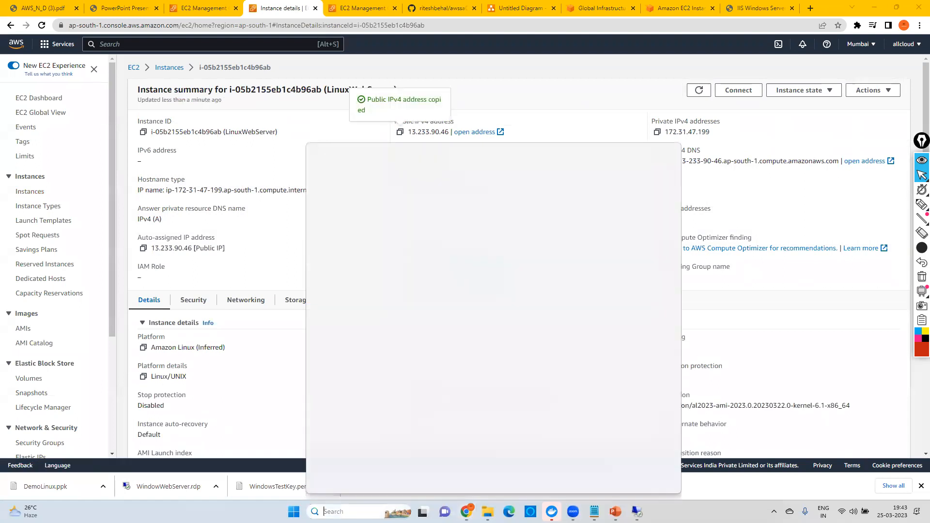
text(putty)
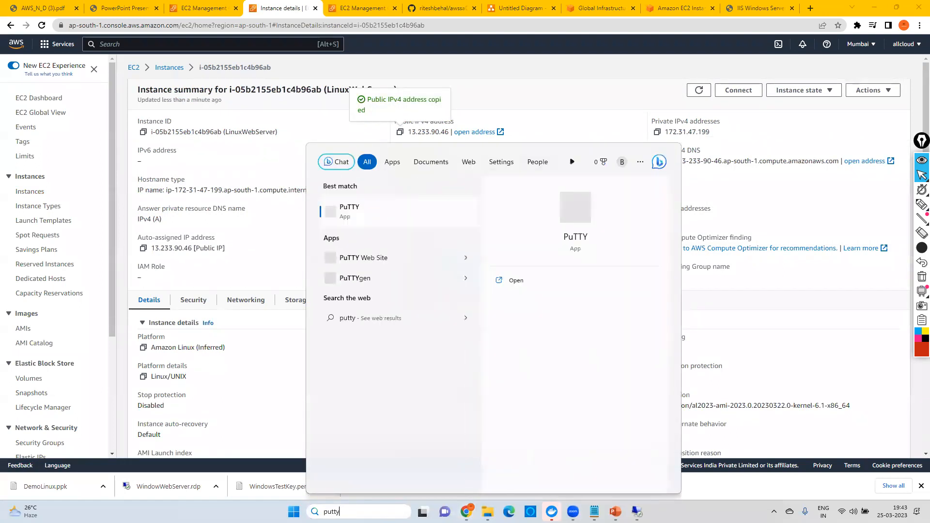
click(362, 205)
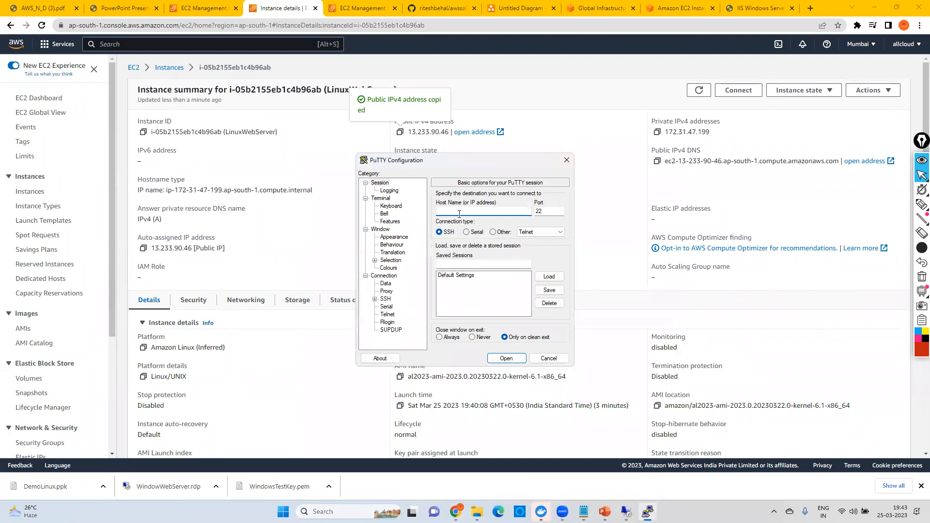
key(ctrl+v)
Step: Set DemoLinux.ppk from Downloads as the private key file for SSH authentication
click(375, 299)
click(385, 307)
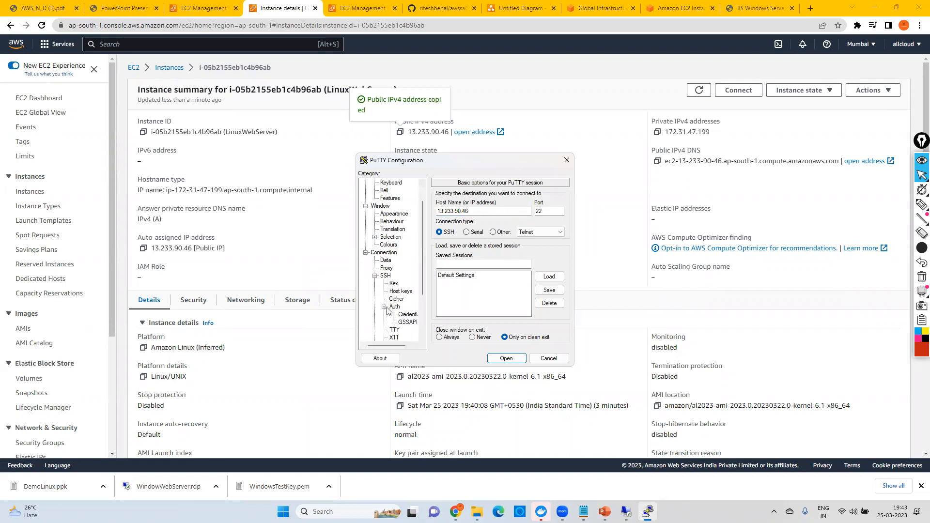
click(408, 315)
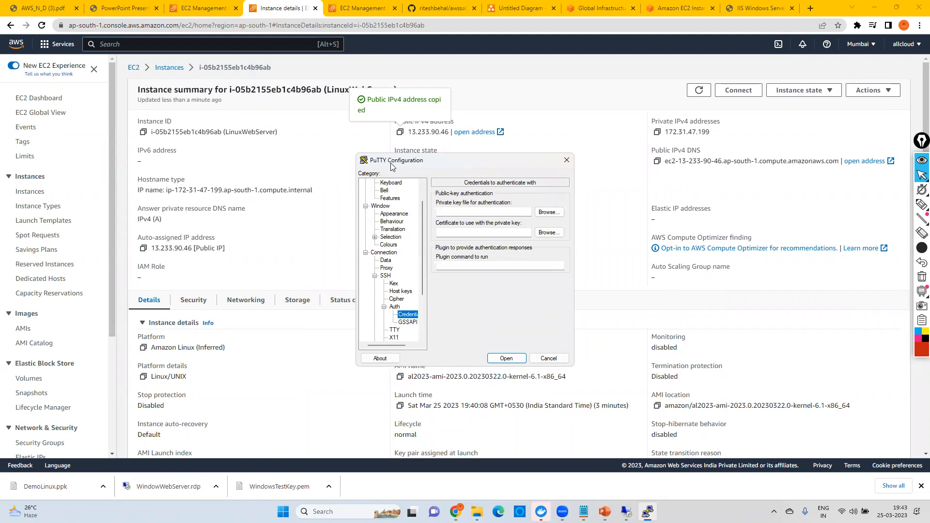
click(554, 216)
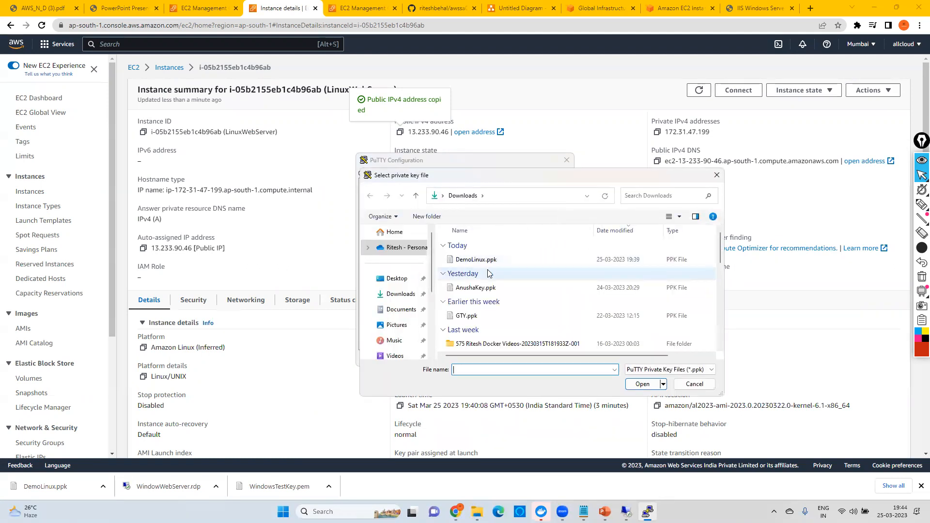
click(474, 261)
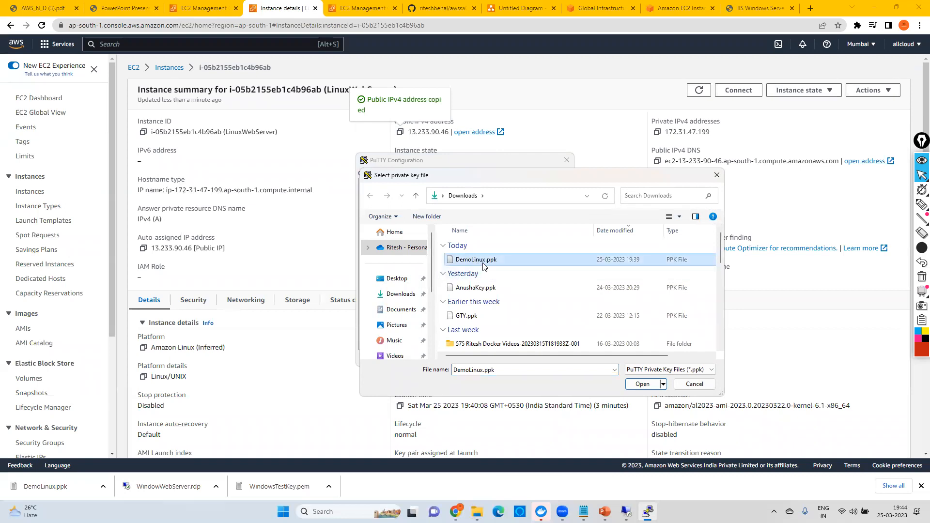
click(642, 384)
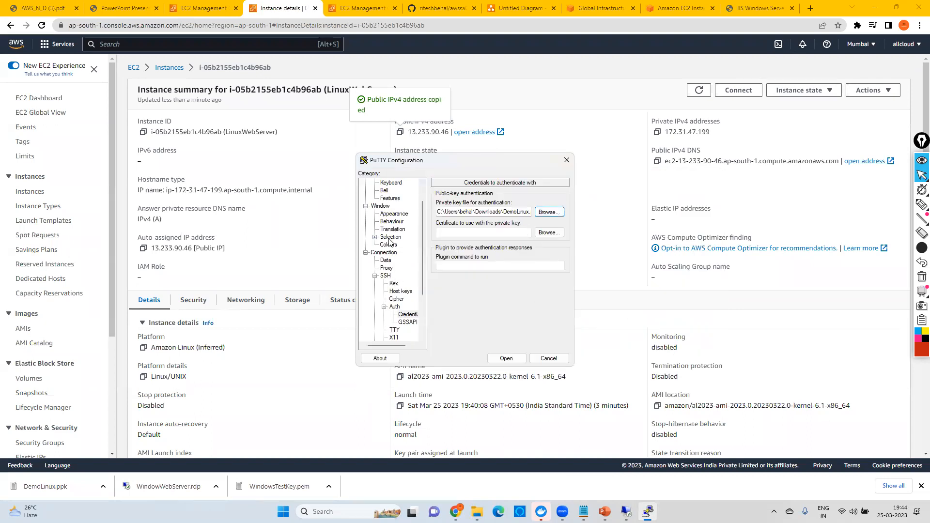
Step: Change the terminal's Default Background colour to dark red (red 128, green 0, blue 0)
scroll(389, 264, up, 1)
click(388, 269)
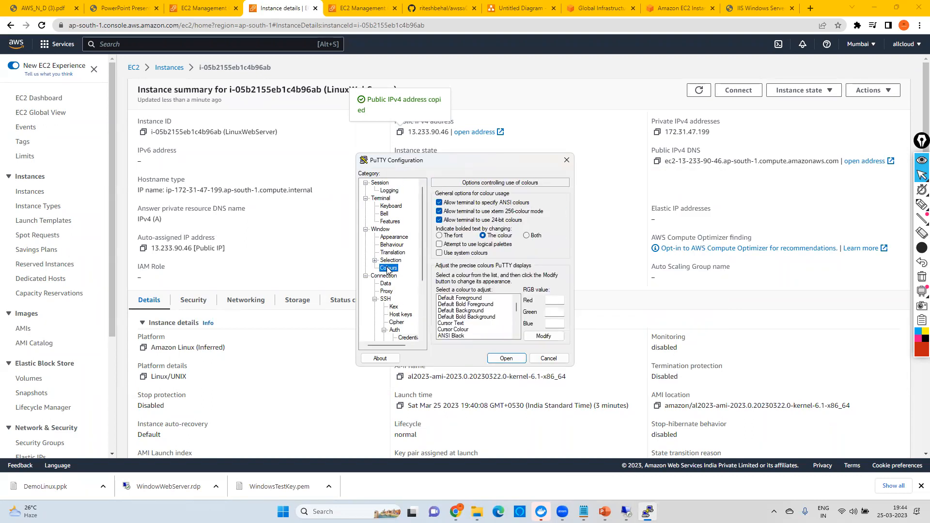
click(463, 311)
click(543, 336)
click(369, 232)
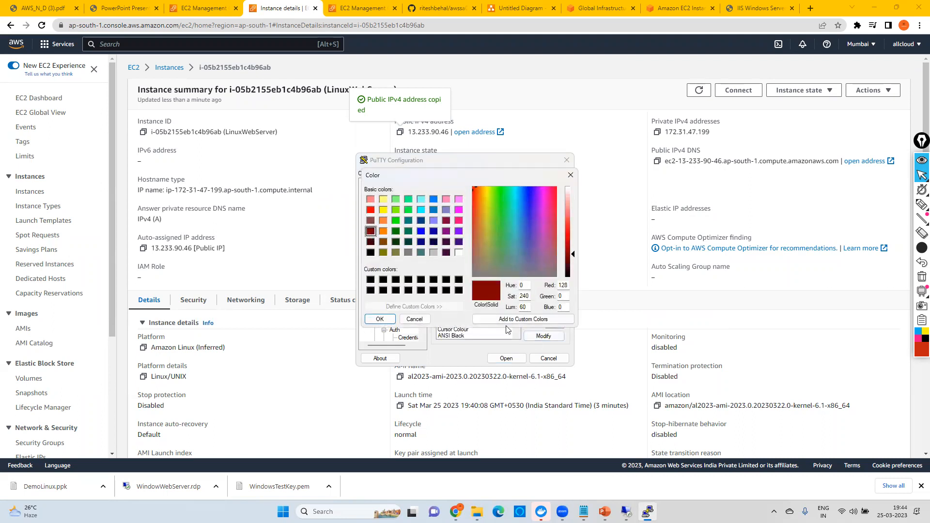
click(377, 319)
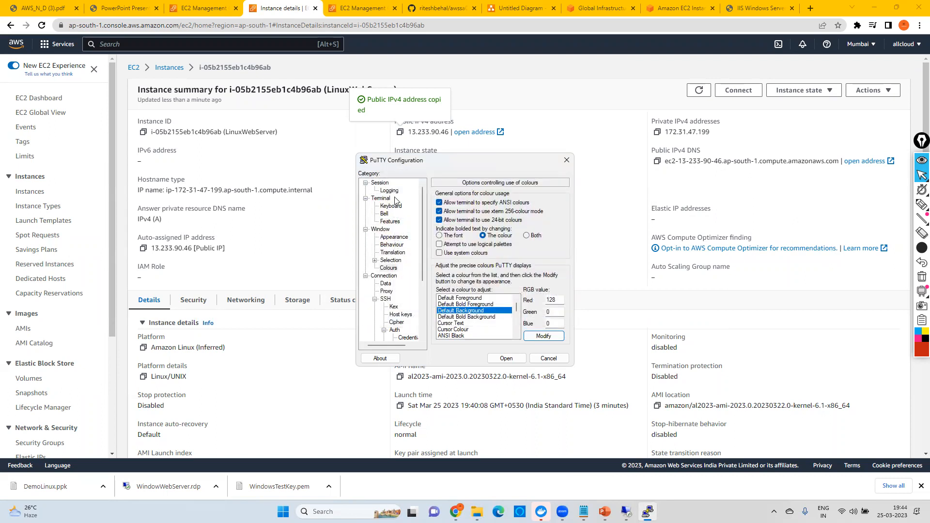
Step: Set the terminal window's font to Courier New, bold, 16-point
click(400, 238)
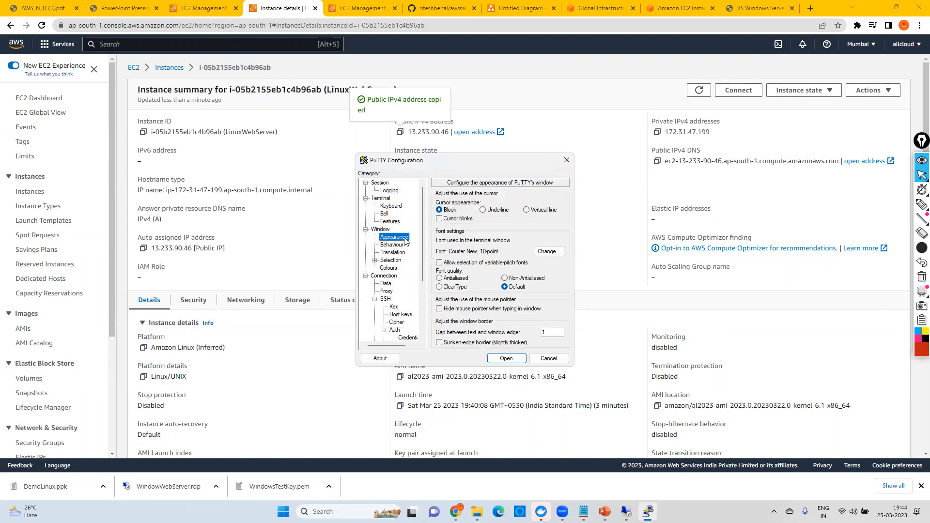
click(547, 252)
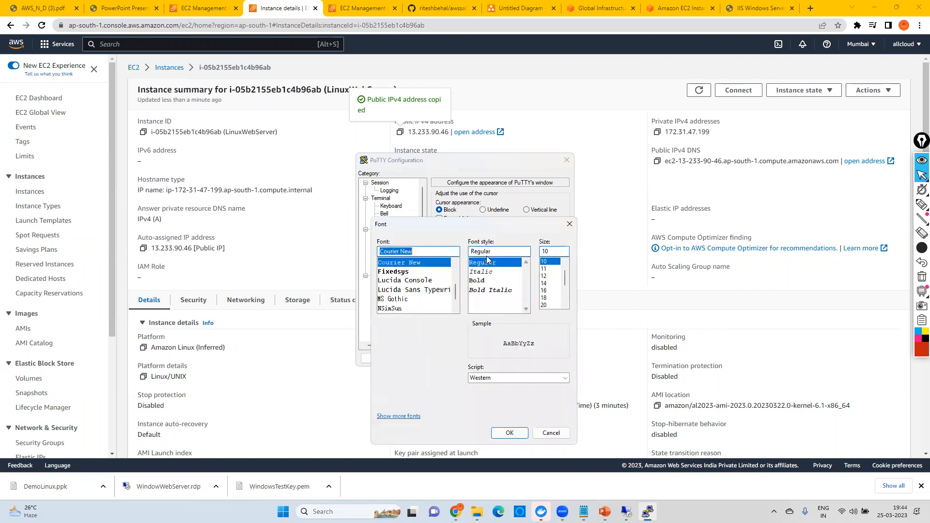
click(482, 281)
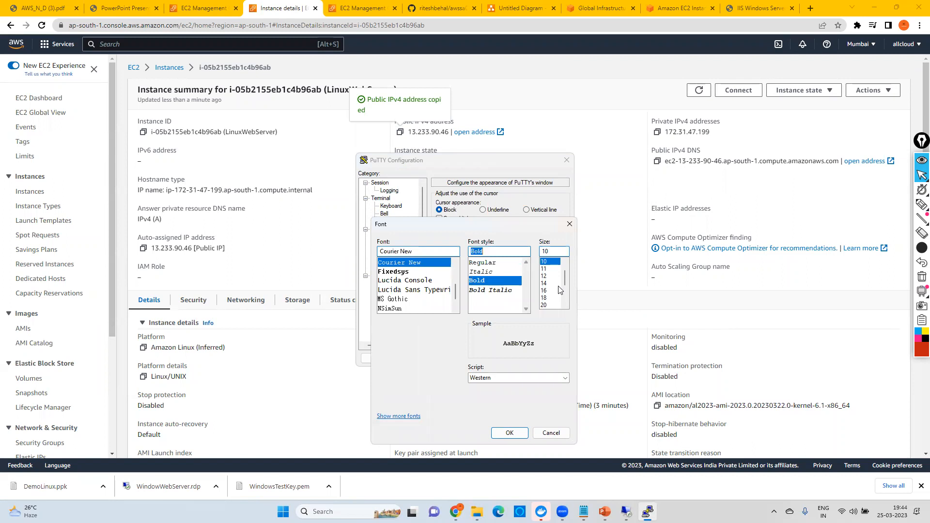
click(546, 298)
click(545, 292)
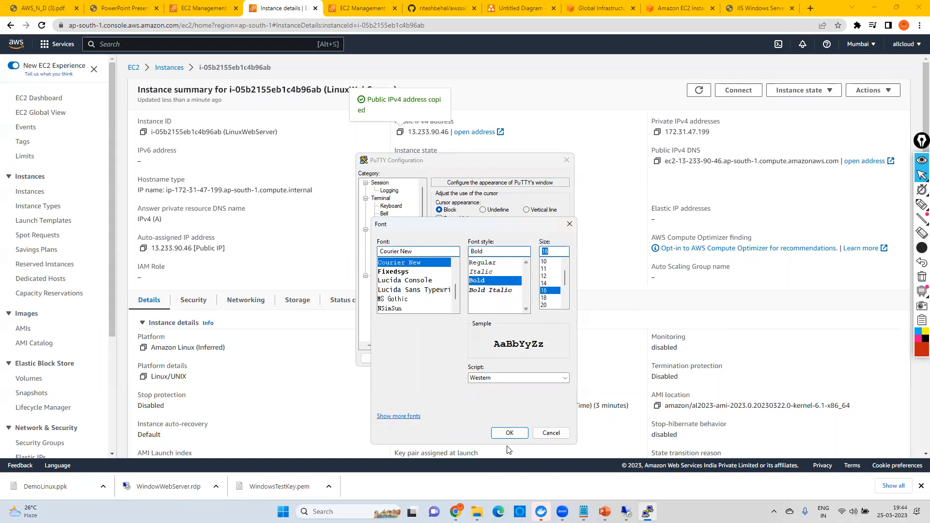
click(508, 433)
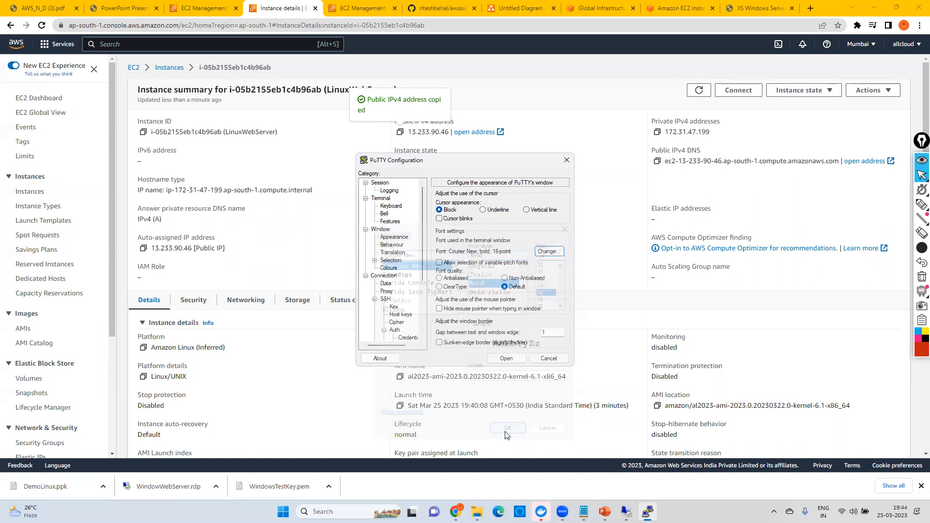
Step: Open the SSH session, accept the server's host key, and log in as ec2-user
click(505, 358)
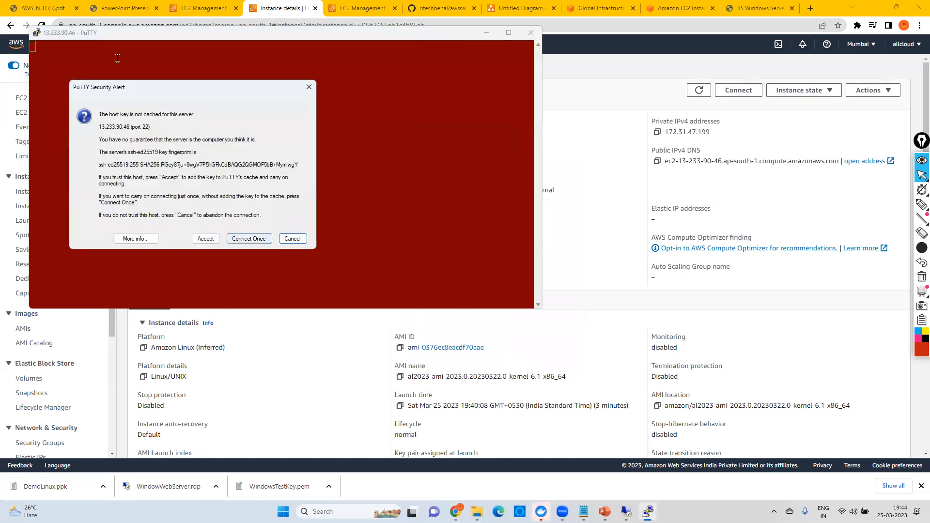
click(204, 237)
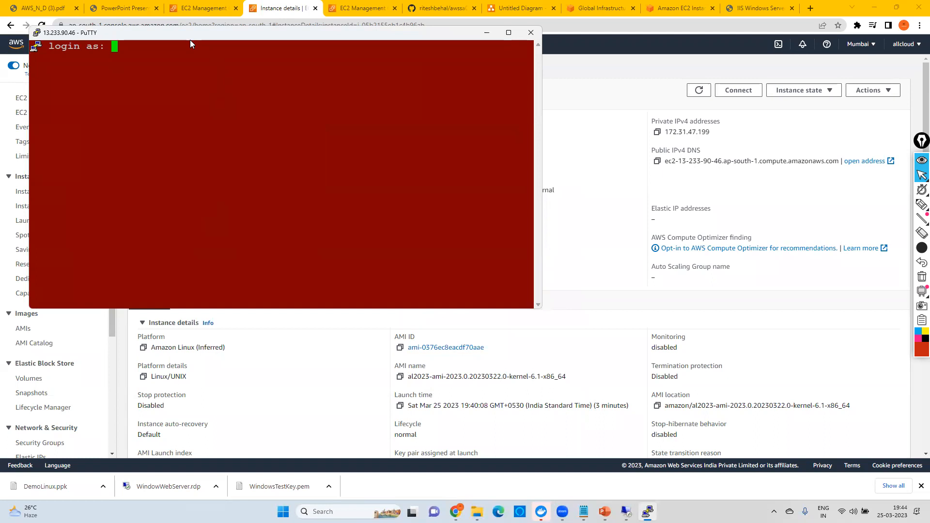
drag(190, 41, 589, 127)
text(ec)
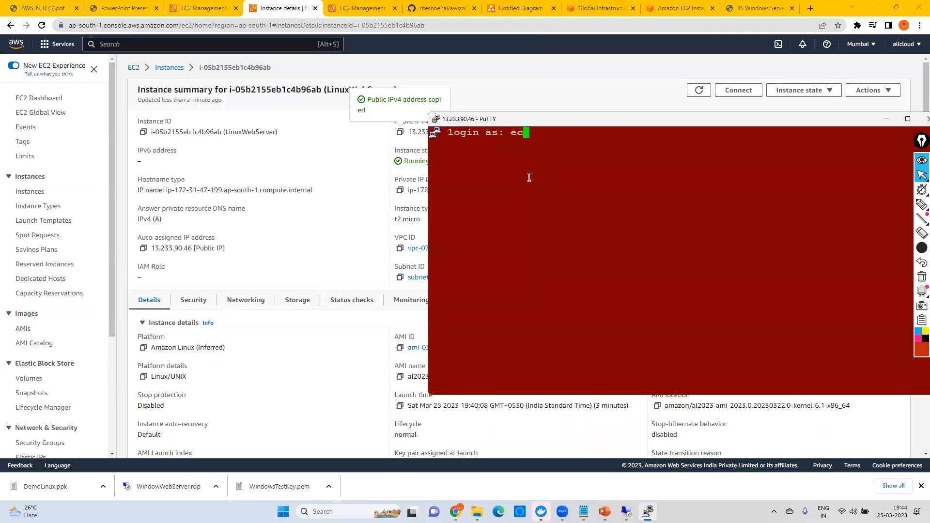
text(2-user)
key(Return)
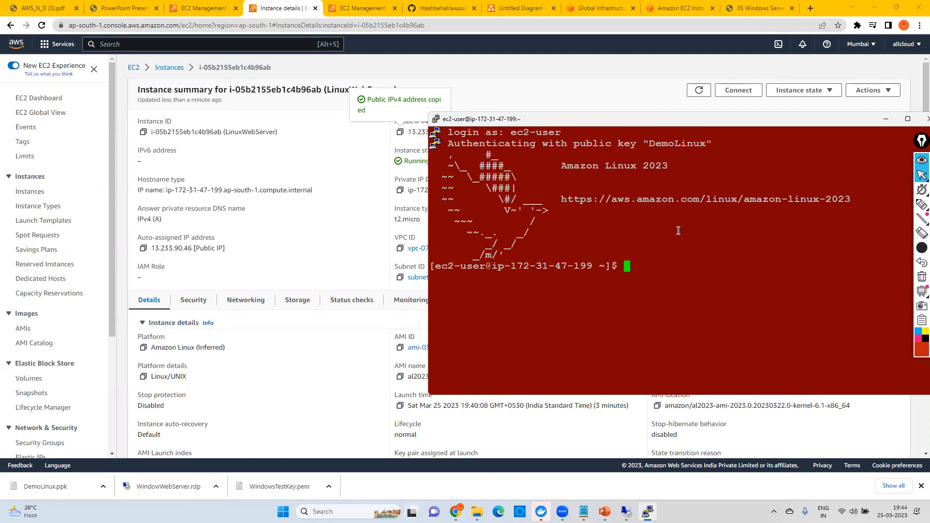
drag(566, 166, 675, 165)
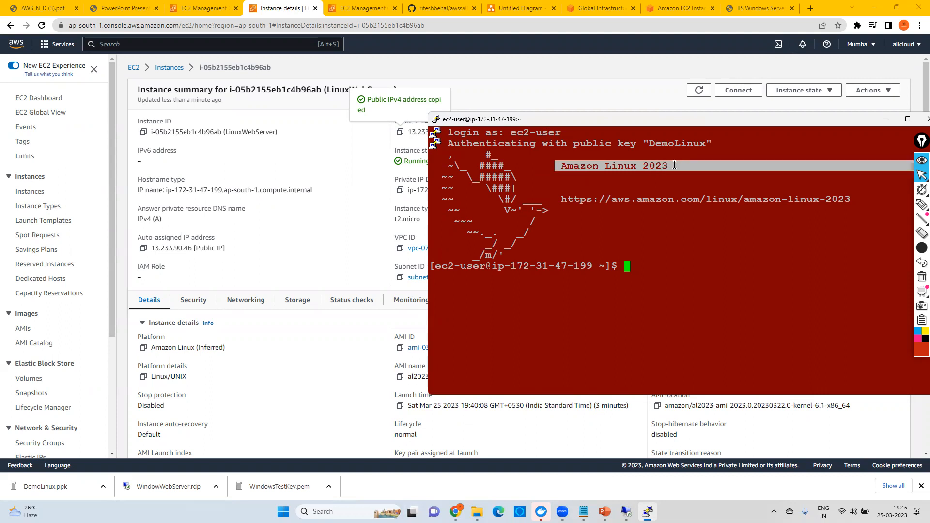
click(638, 214)
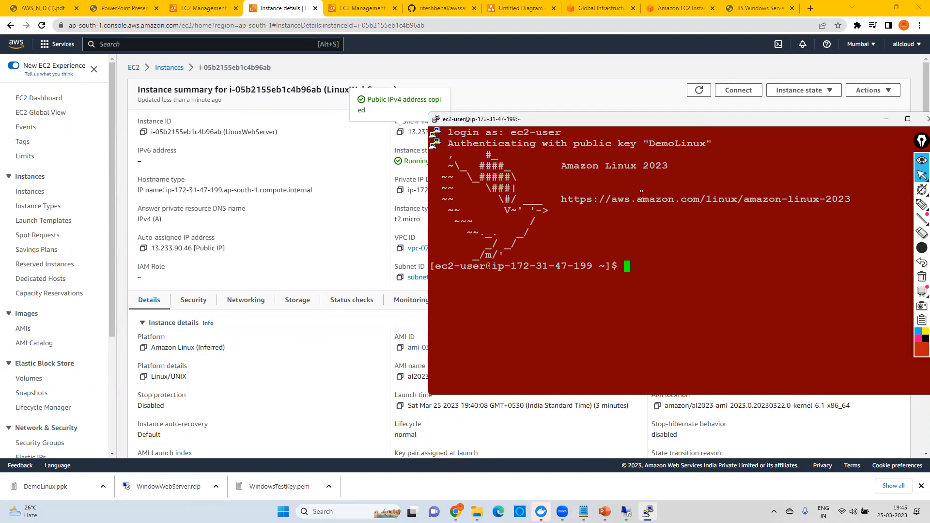
Step: Open the linux_machine.txt command notes from the desktop and return to the PuTTY terminal
key(super+d)
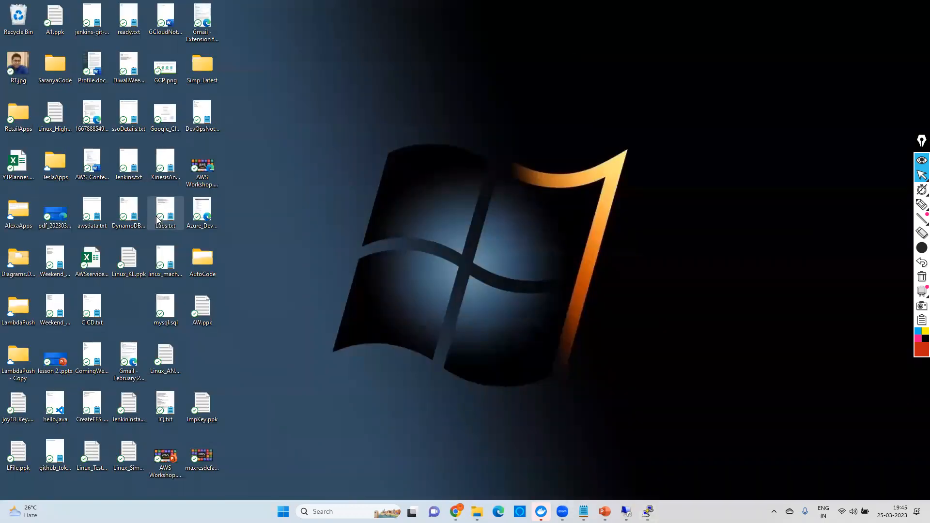
double_click(175, 268)
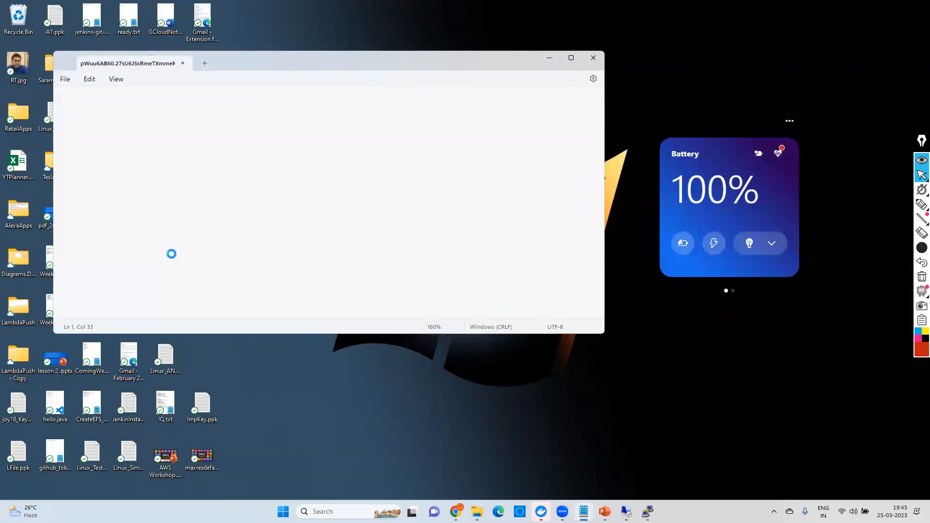
click(647, 512)
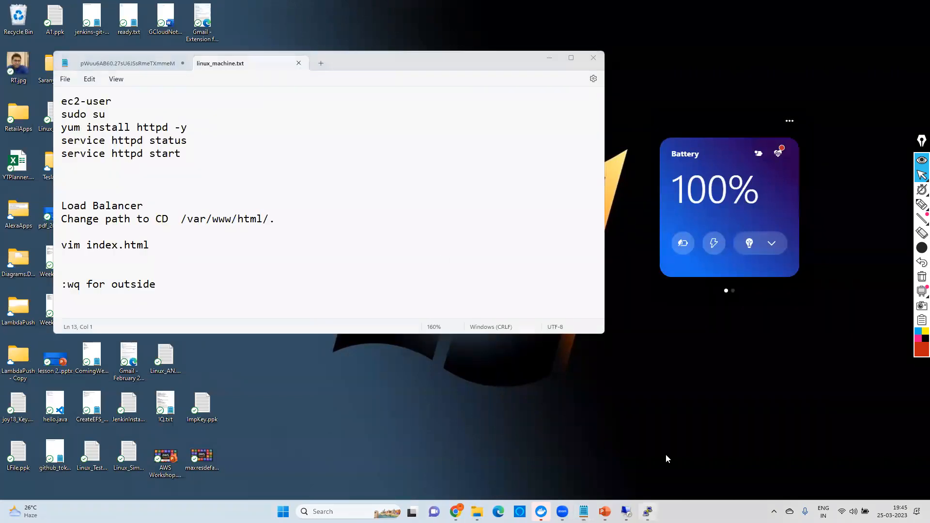
Step: Try to run "sudo user" in the terminal
text(s)
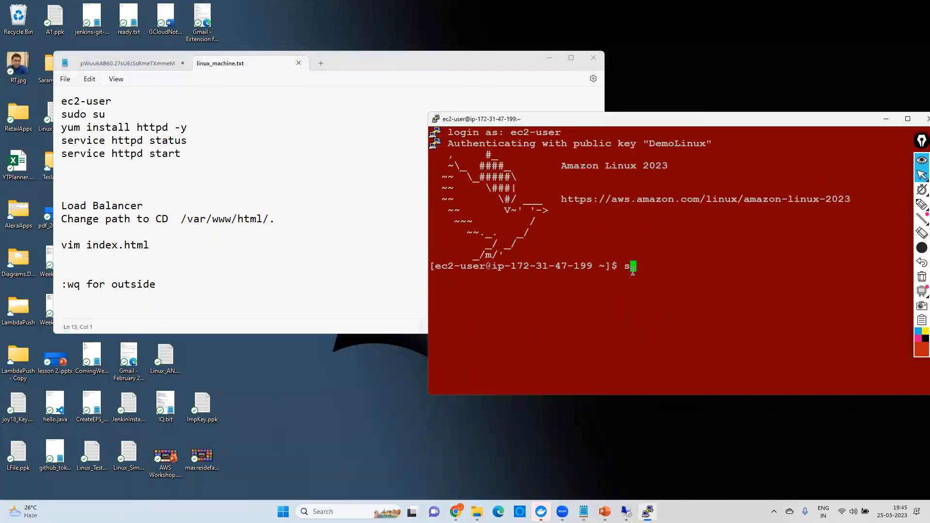
text(udo user)
key(Return)
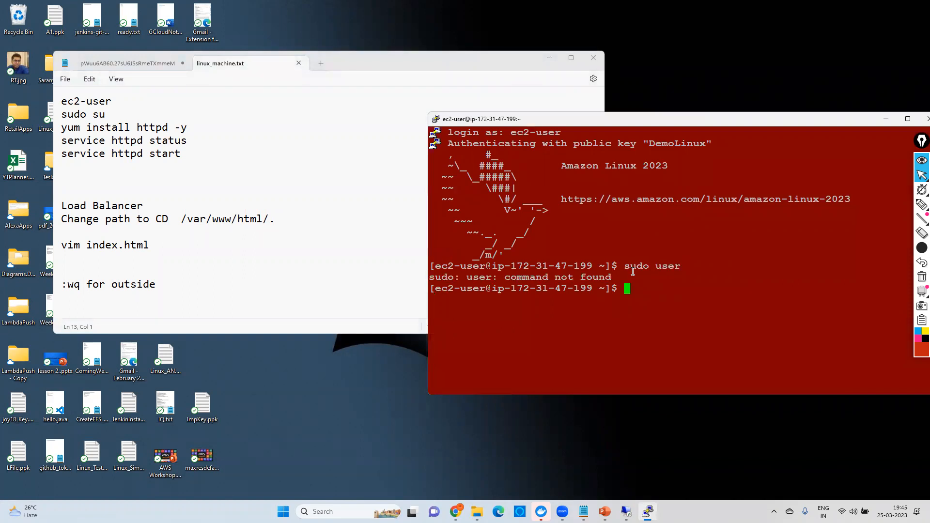
Step: Switch to the root user with "sudo su" and enter the command "yum install httpd -y" without running it
text(sudo su)
key(Return)
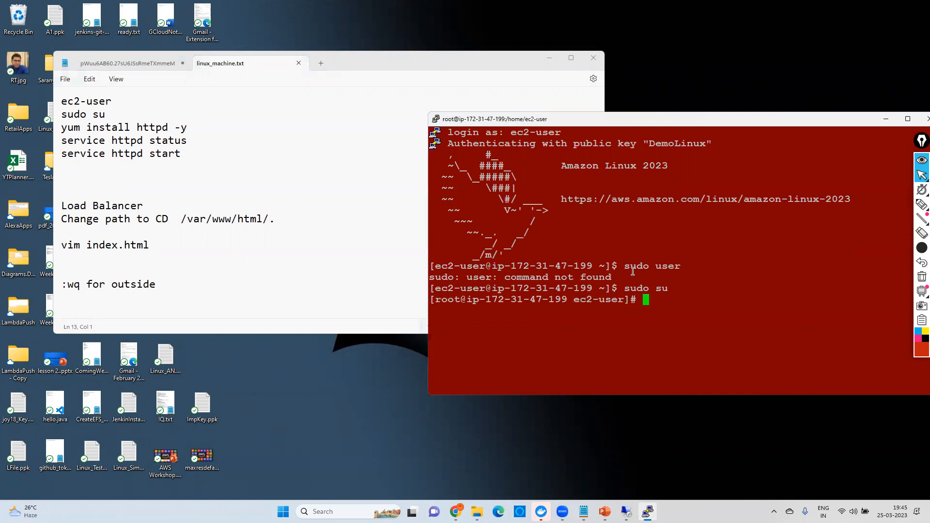
text(yum install httpd)
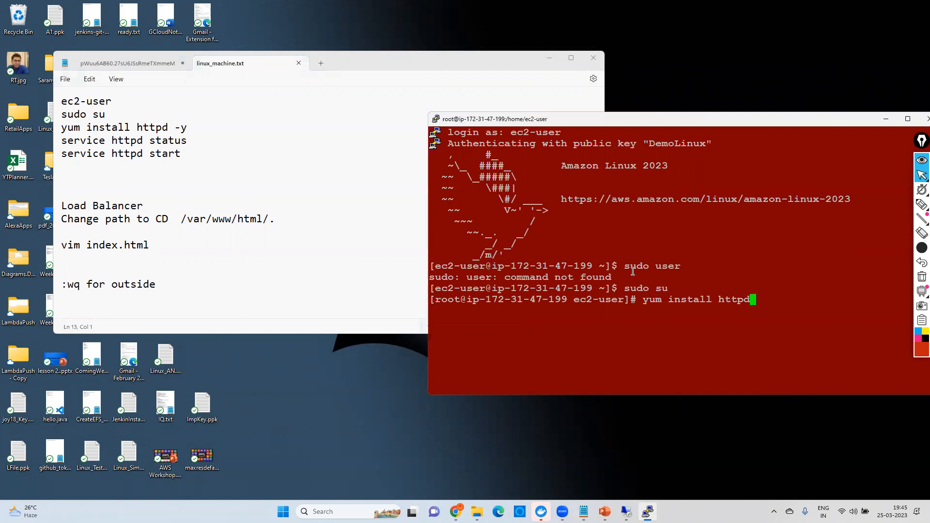
text( -y)
Step: Underline "yum install" and circle "httpd" with the screen pen, and clear the annotations
click(918, 210)
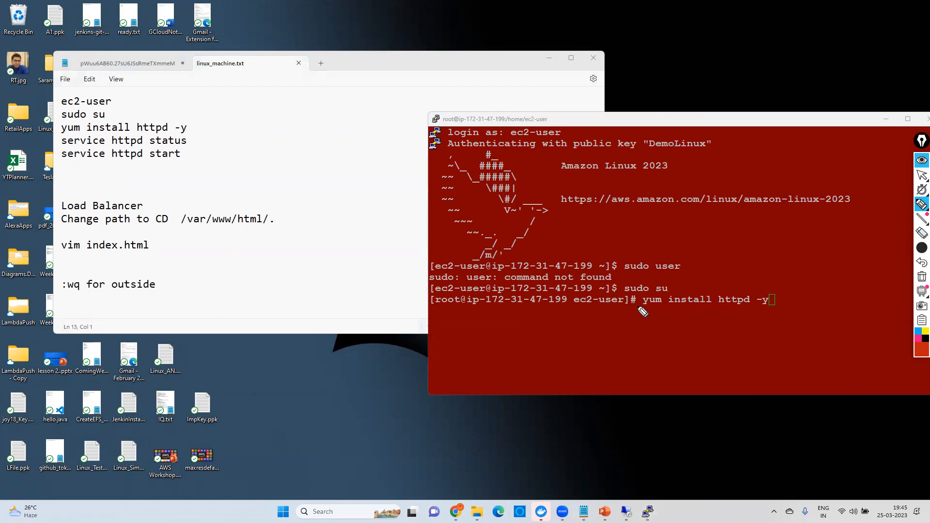
drag(634, 308, 658, 310)
mouse_move(666, 308)
mouse_down()
mouse_move(712, 312)
mouse_move(715, 279)
mouse_move(720, 324)
mouse_up()
mouse_move(709, 280)
mouse_down()
mouse_move(759, 280)
mouse_move(756, 312)
mouse_move(724, 325)
mouse_up()
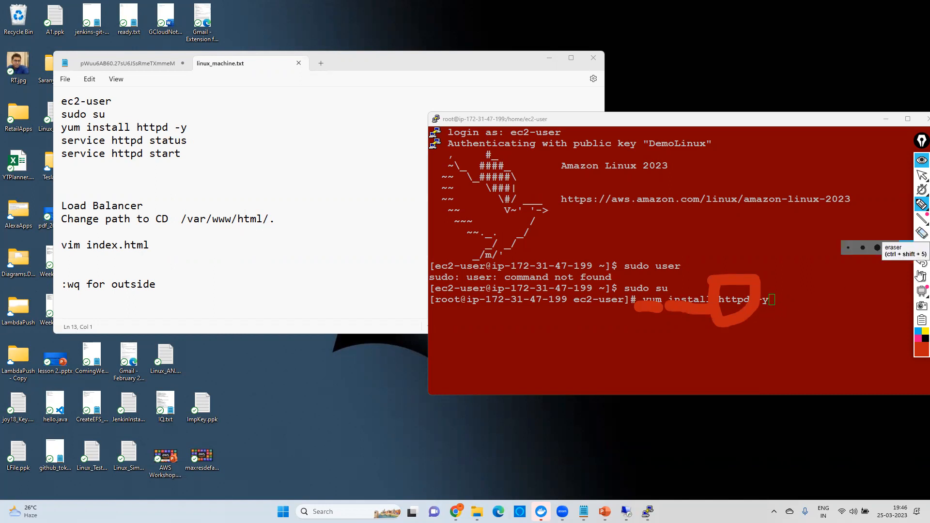
click(922, 277)
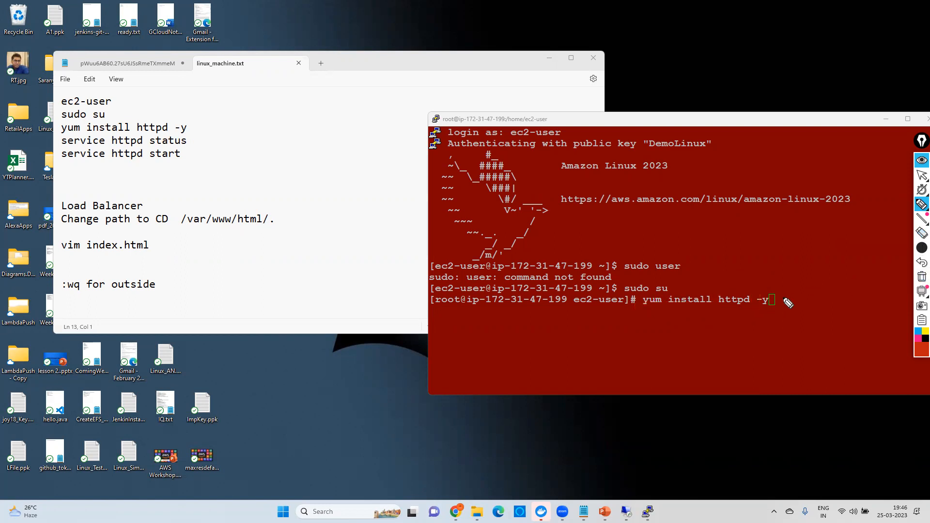
click(922, 175)
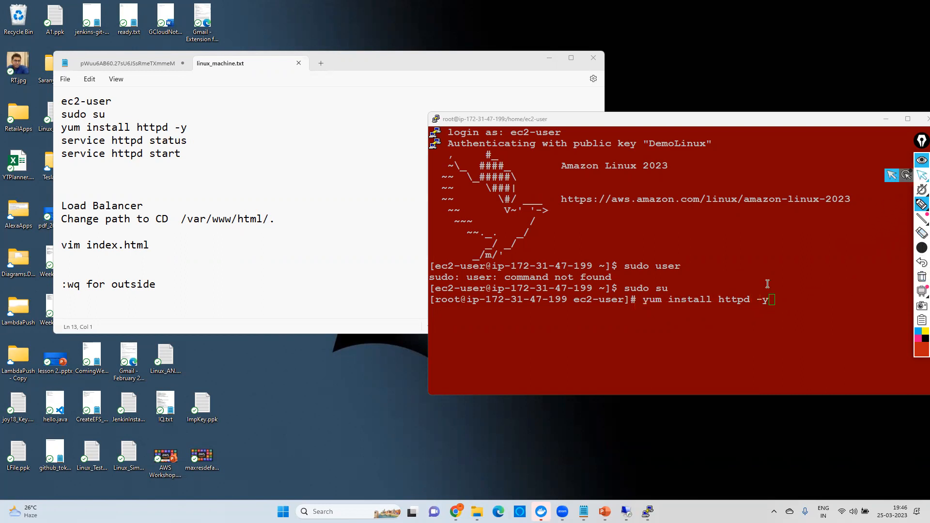
Step: Run the entered httpd installation command and review its output, from the dependencies to the installed packages
key(Return)
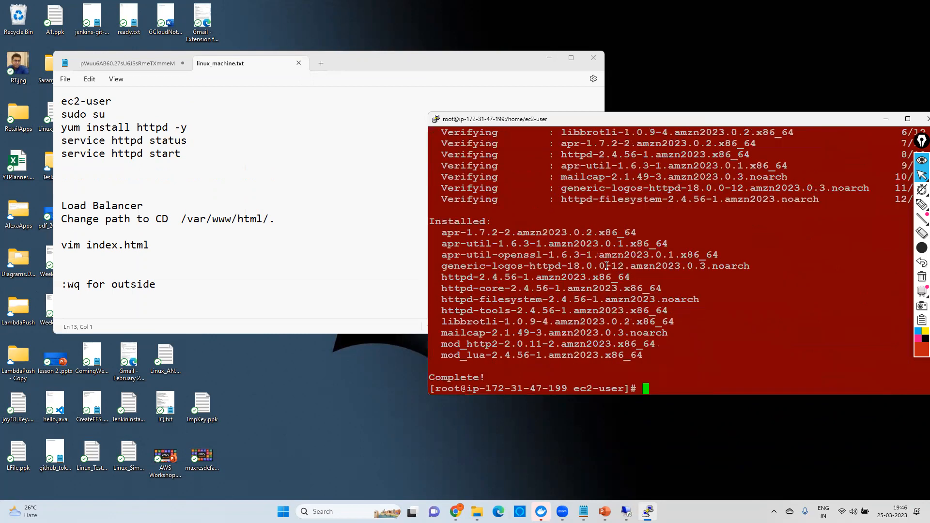
scroll(607, 265, up, 15)
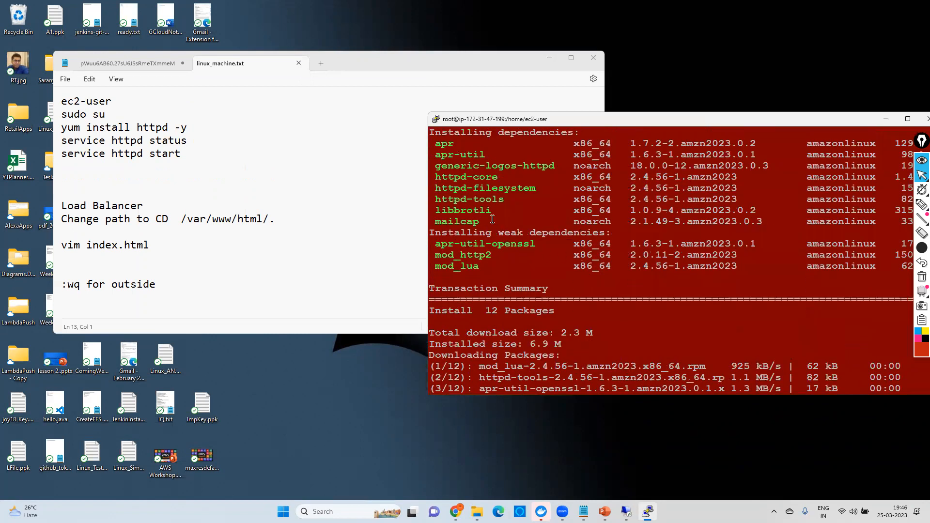
scroll(505, 223, down, 4)
drag(472, 190, 555, 321)
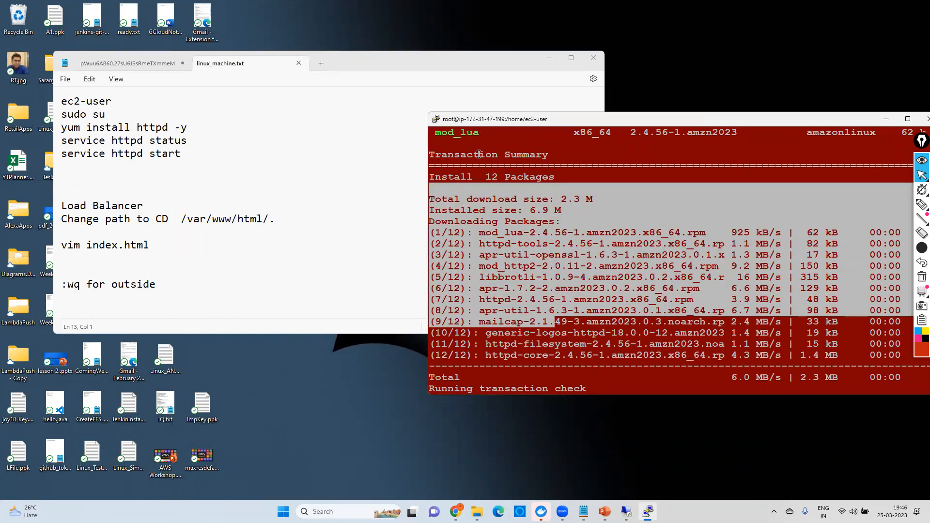
drag(479, 154, 515, 243)
click(488, 245)
scroll(522, 282, down, 4)
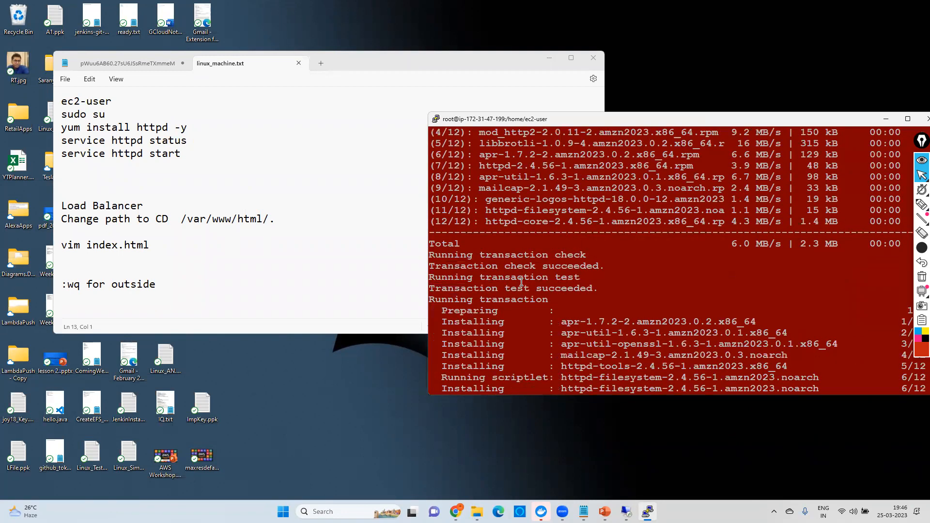
scroll(518, 276, down, 12)
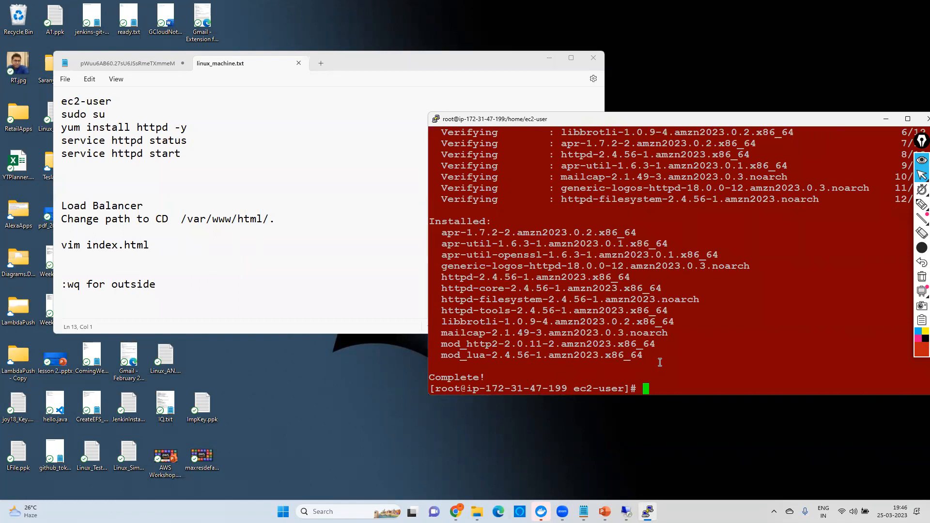
Step: Check the web server's state with "service httpd status", highlight the active-state value in the output, and exit the status view
text(service httpd s)
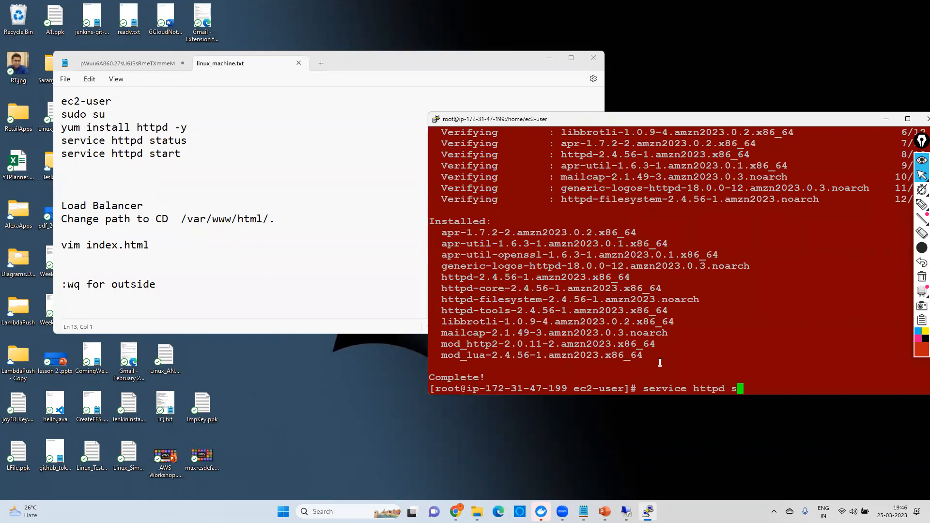
text(tatus)
key(Return)
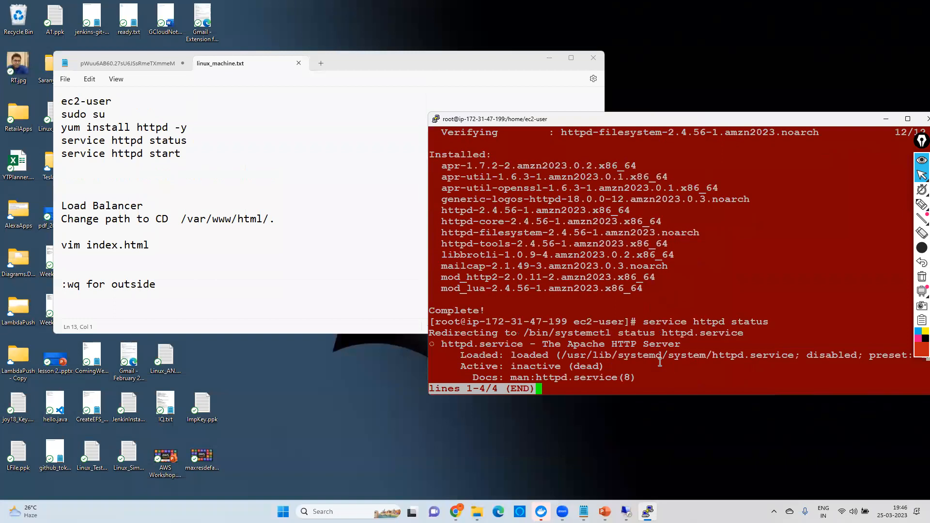
drag(511, 366, 561, 365)
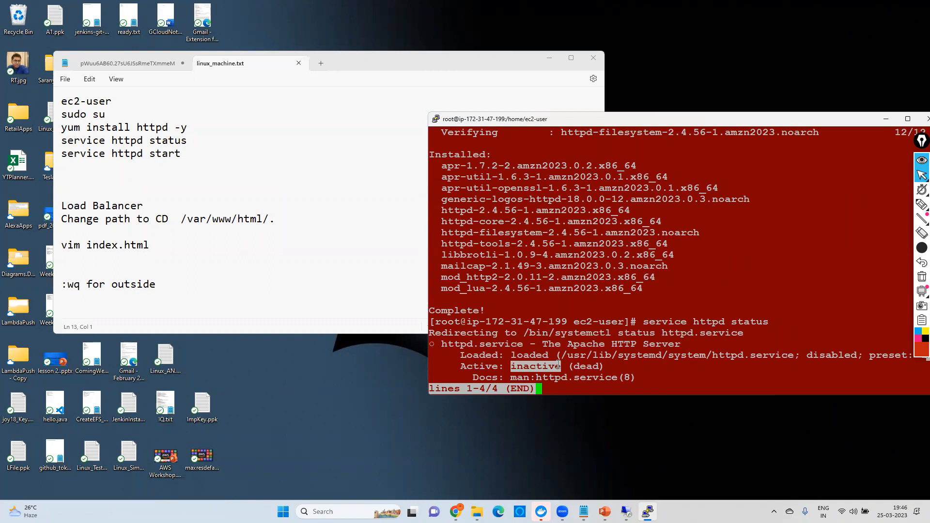
click(551, 390)
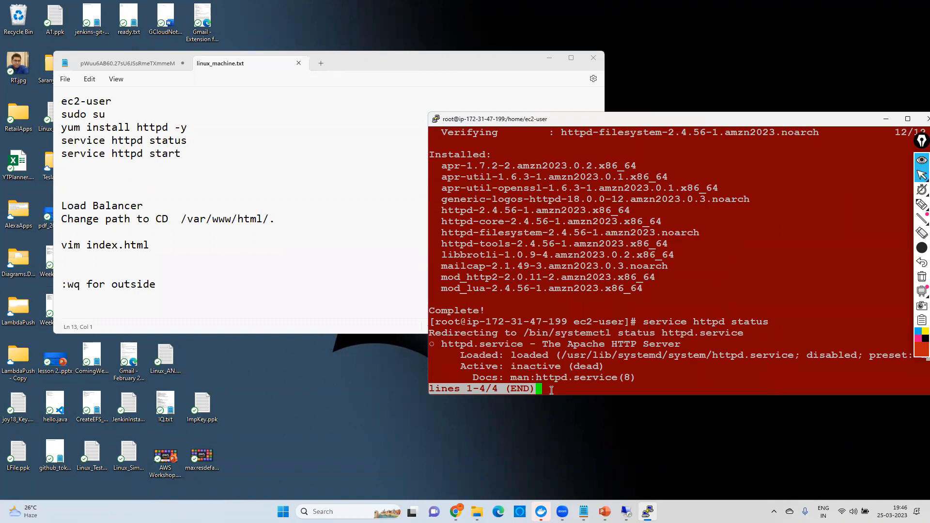
key(q)
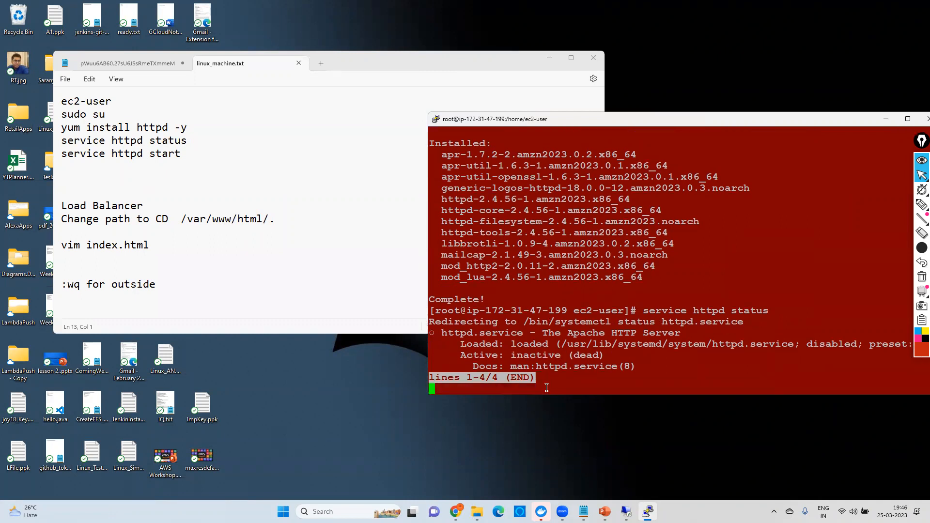
key(ctrl+c)
Step: Start the Apache web server with the command "service httpd start"
text(service httpd start)
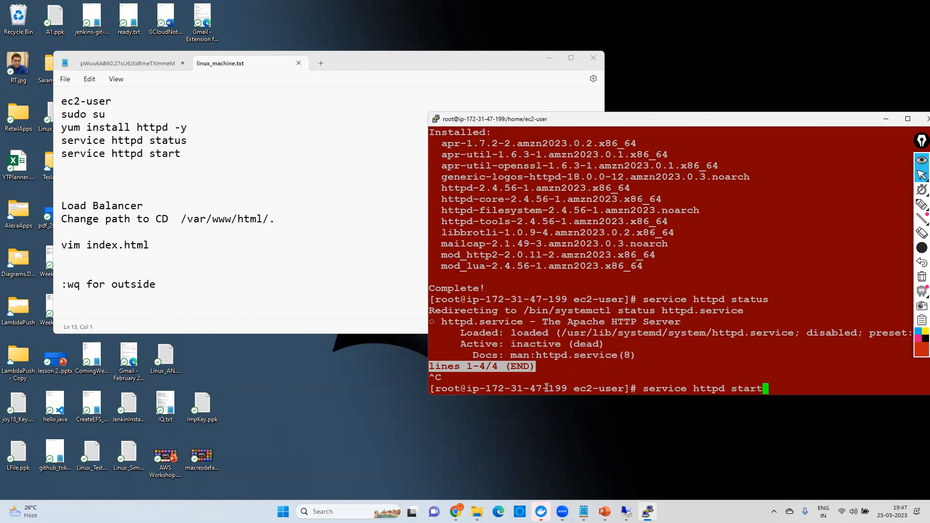
key(Return)
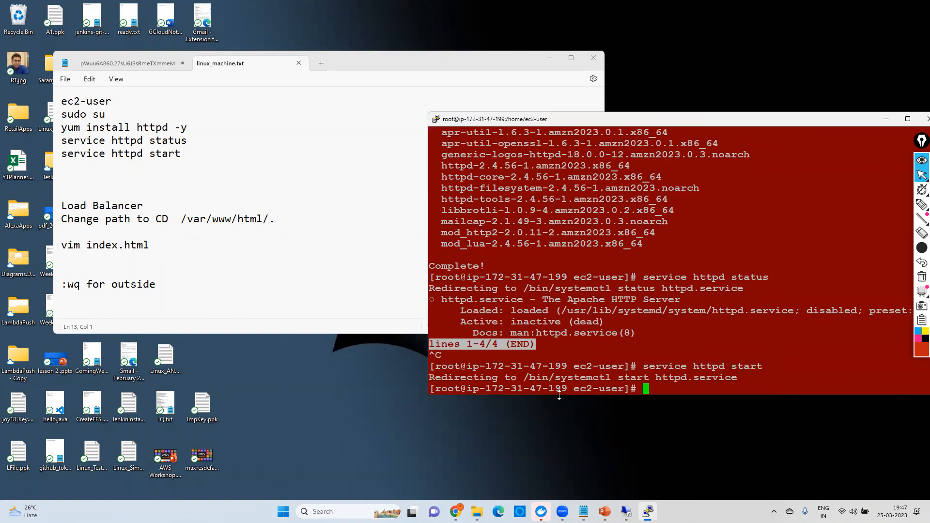
drag(548, 387, 723, 381)
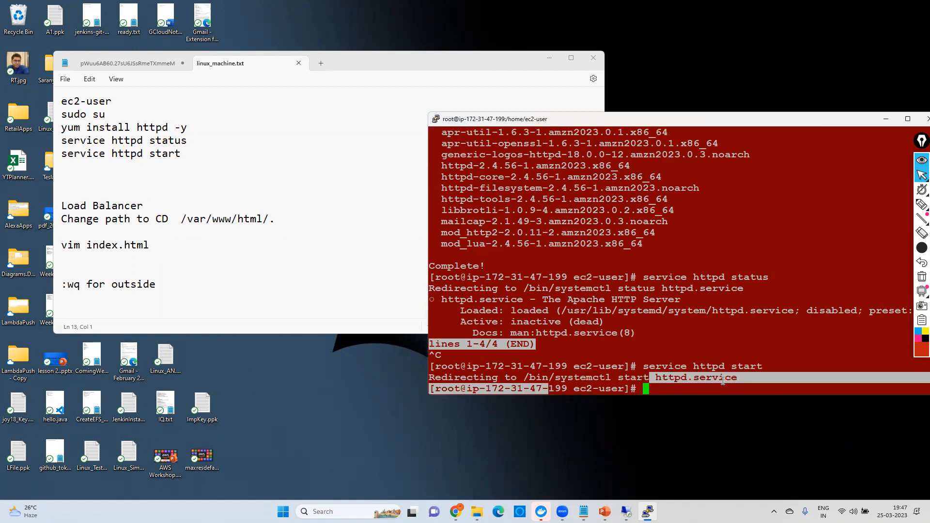
click(680, 374)
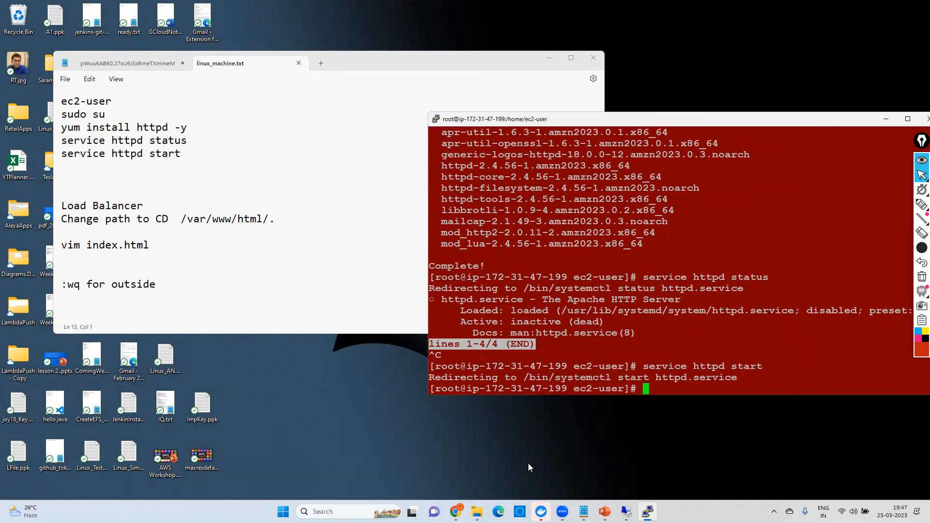
Step: Switch to Chrome, copy LinuxWebServer's public IPv4 address, load it in a new browser tab, and highlight the page's heading
click(456, 511)
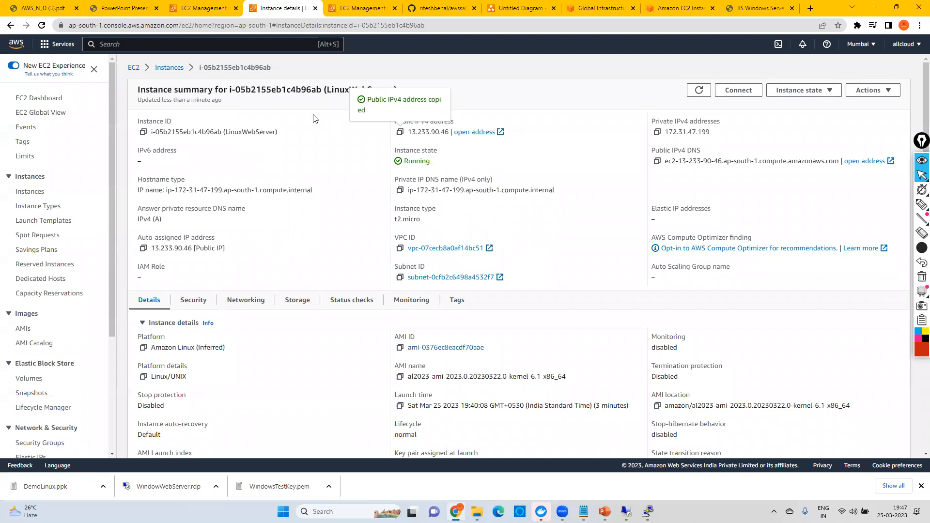
click(401, 133)
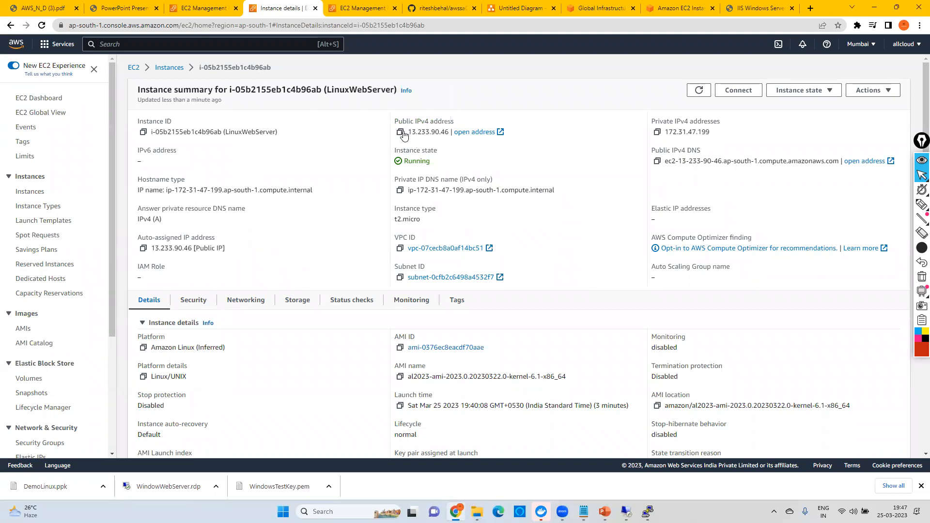
key(ctrl+t)
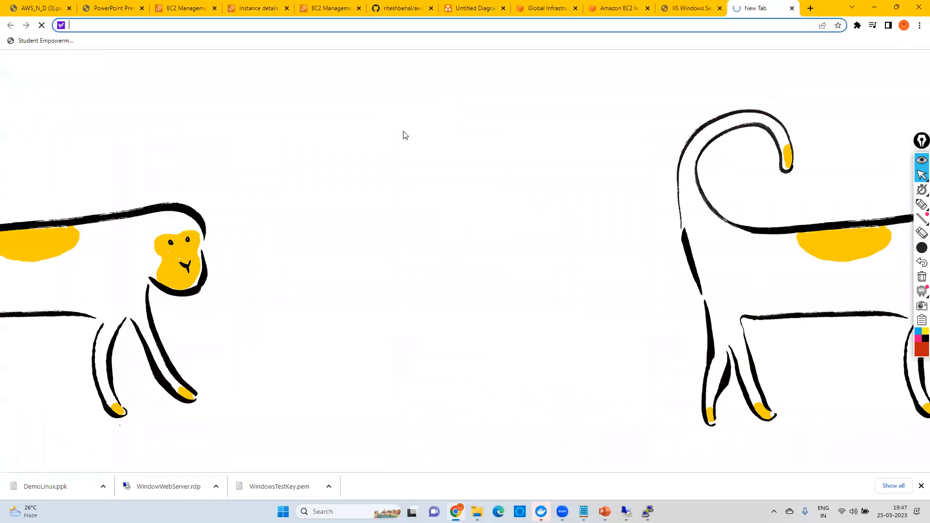
key(ctrl+v)
key(Return)
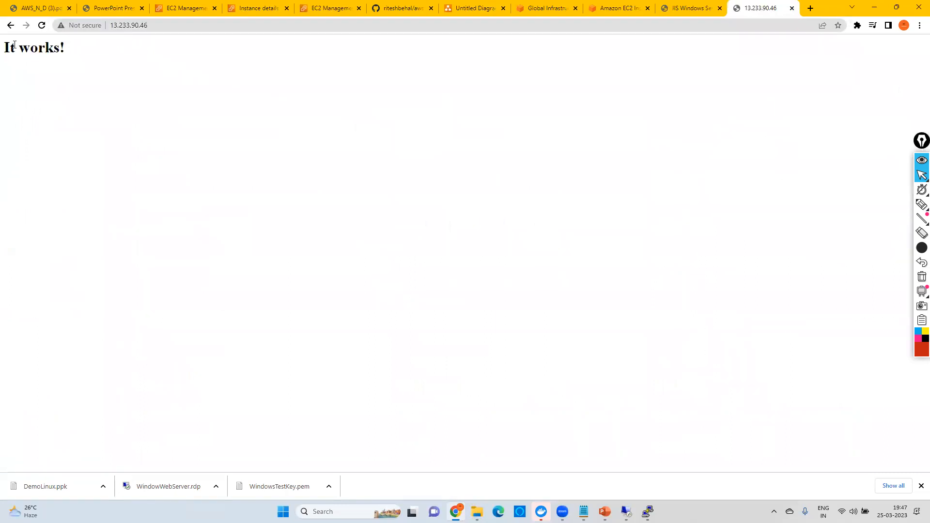
drag(5, 44, 76, 48)
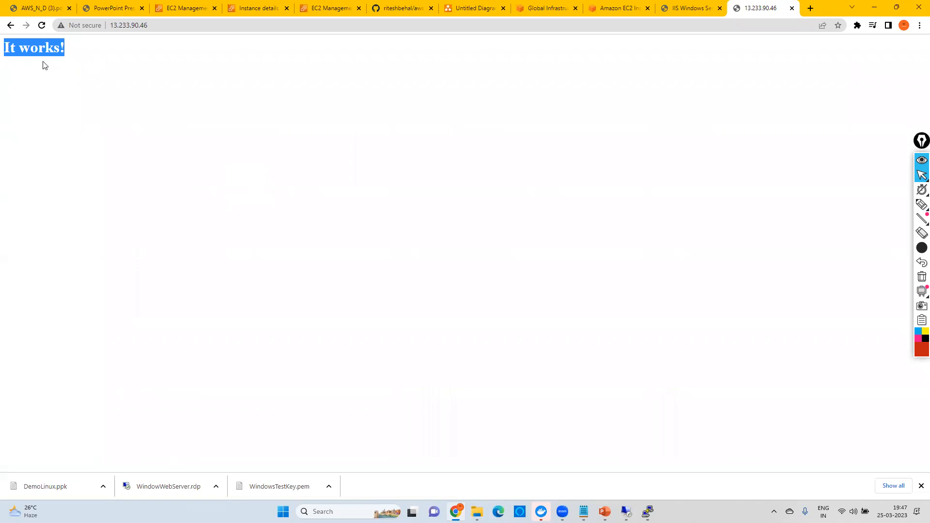
click(8, 47)
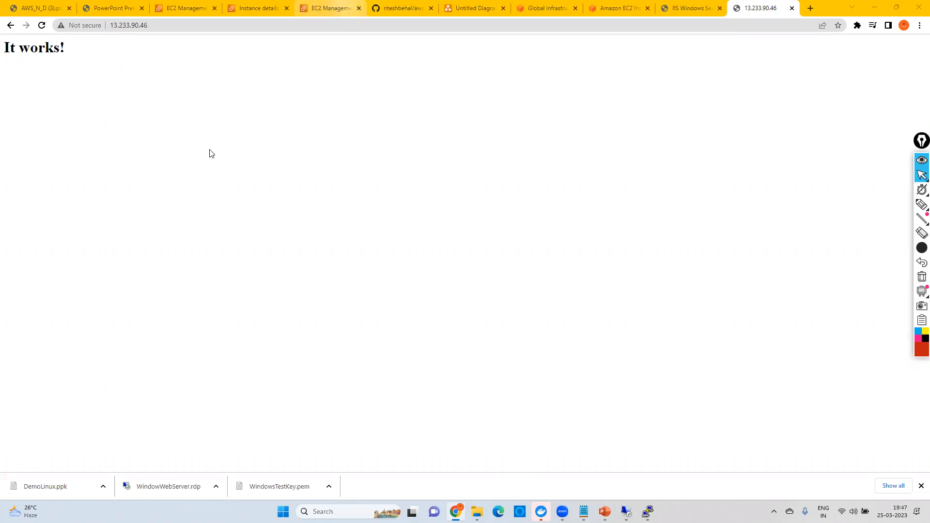
Step: Open the connection page for LinuxWebServer and examine the Session Manager, SSH client and EC2 serial console options, highlighting the serial console notice
click(329, 9)
click(79, 72)
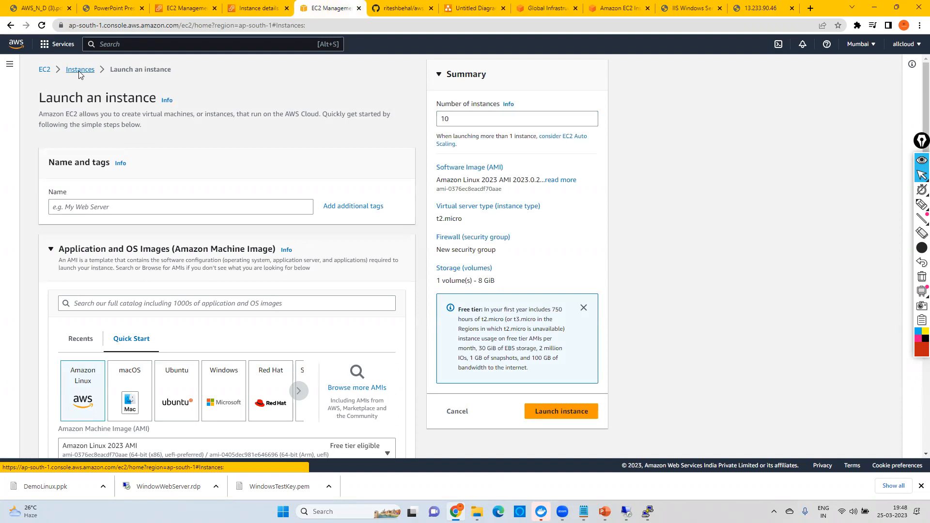
click(249, 149)
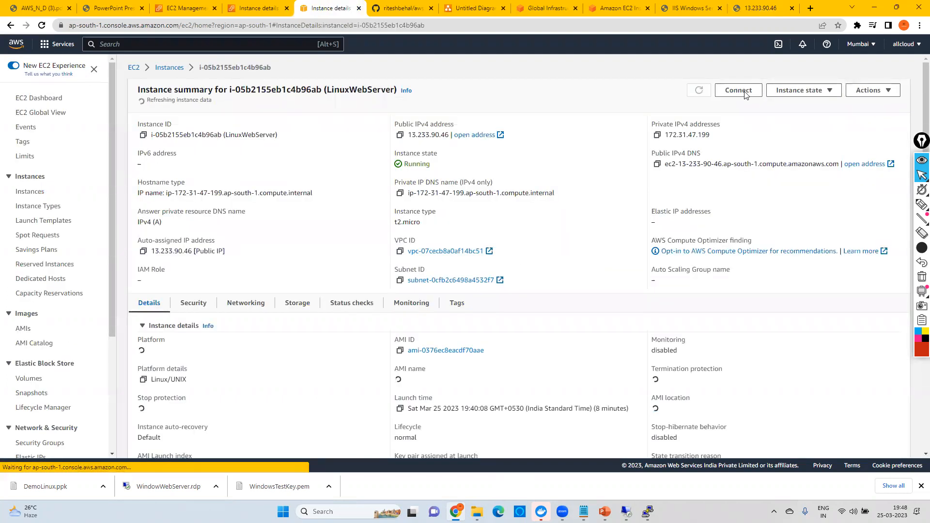
click(738, 91)
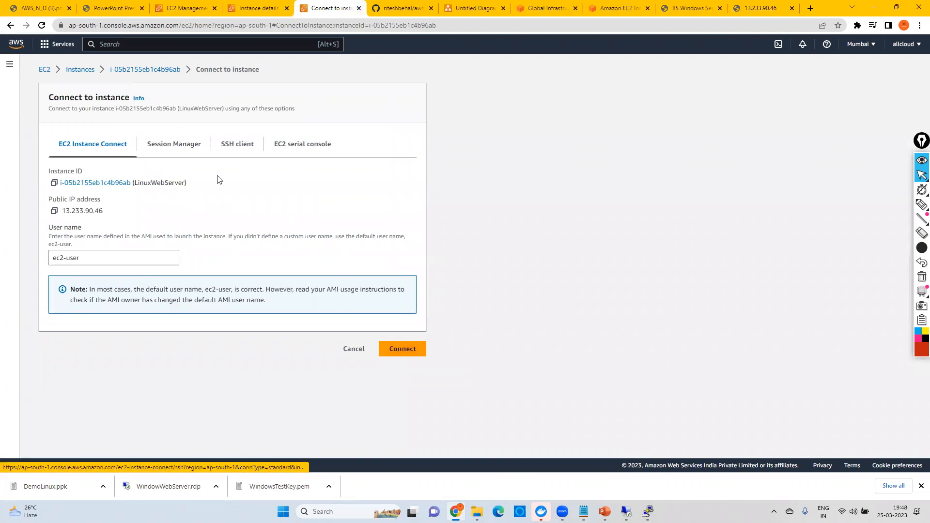
click(181, 154)
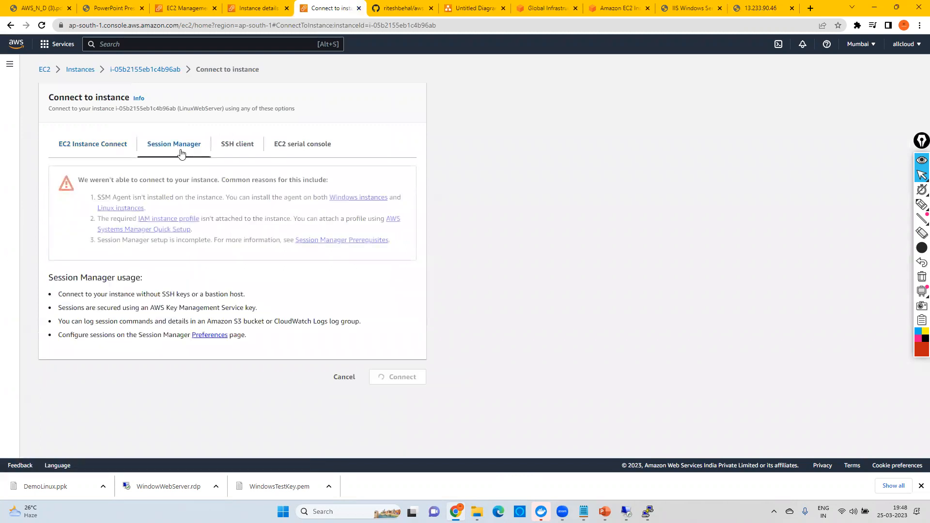
click(236, 150)
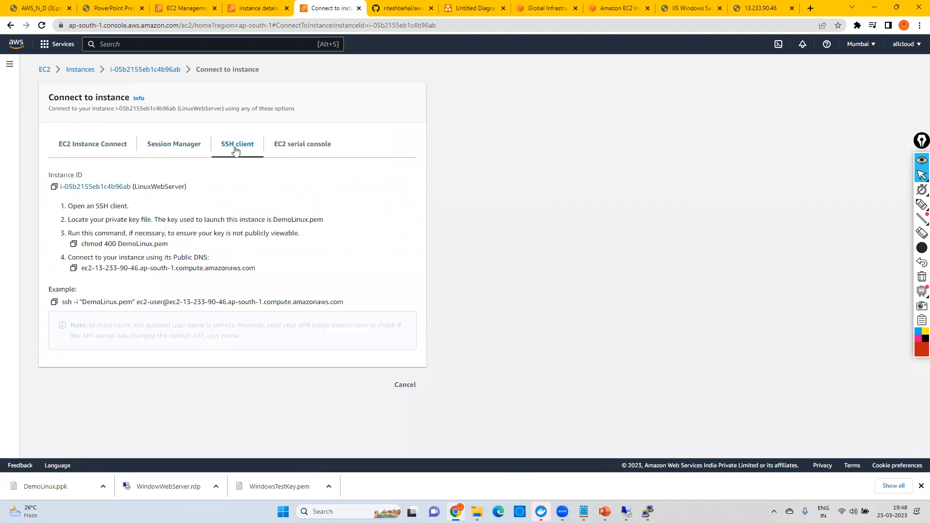
click(301, 147)
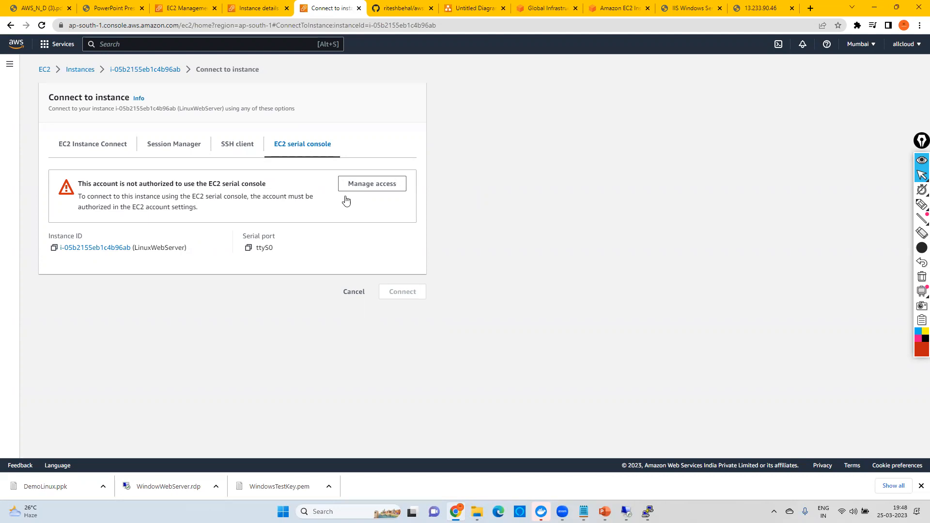
drag(111, 184, 208, 214)
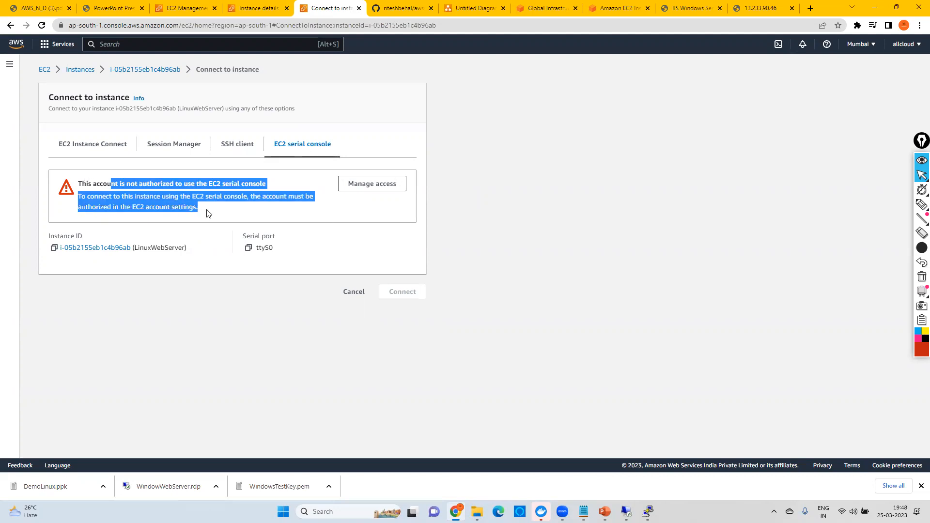
drag(93, 184, 306, 188)
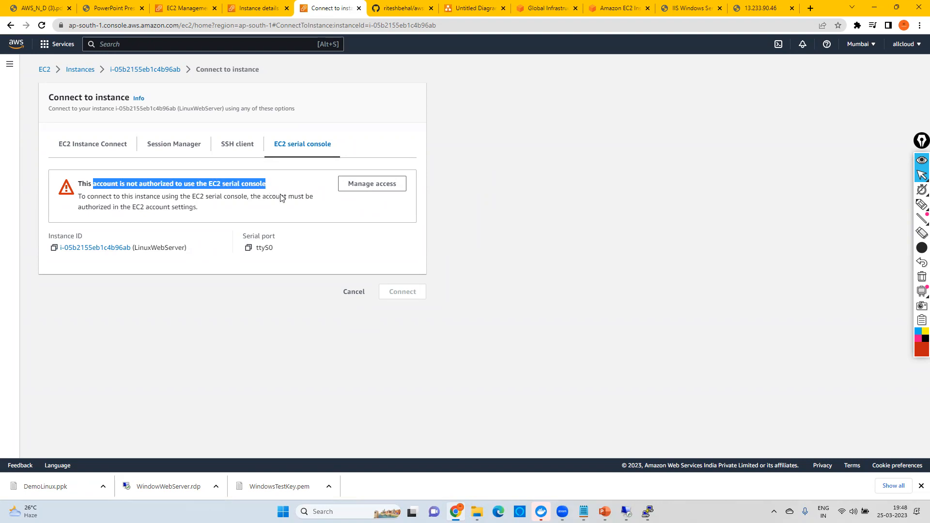
click(142, 186)
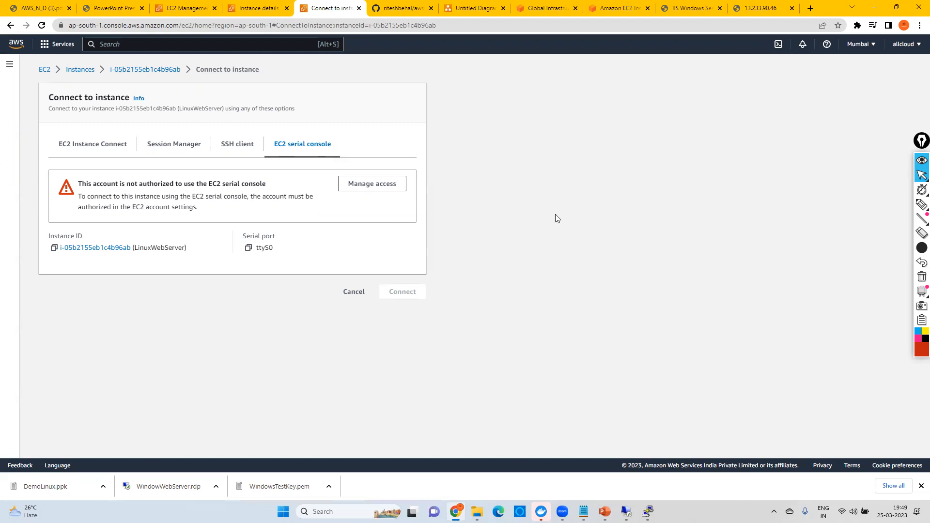
Step: Open the security group of the WindowWebServer instance and examine its inbound rules, highlighting the RDP rule's port range
click(71, 71)
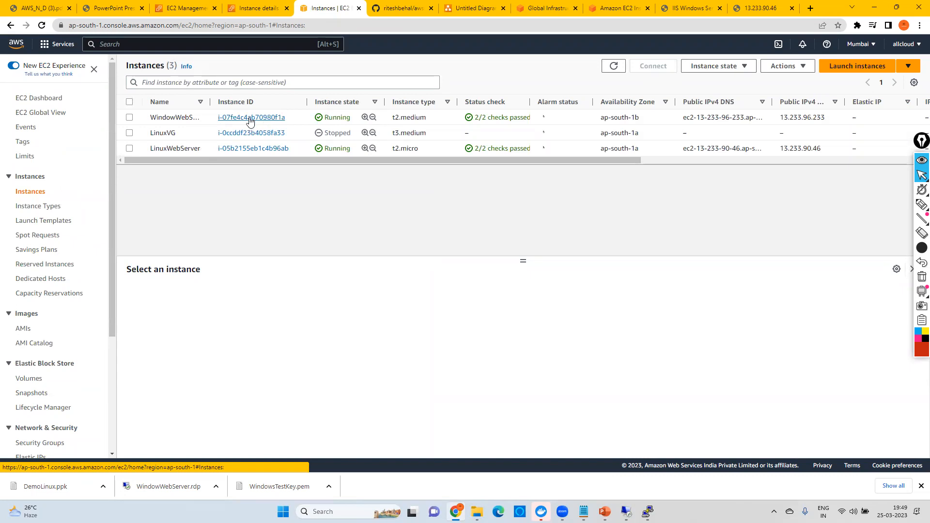
click(257, 118)
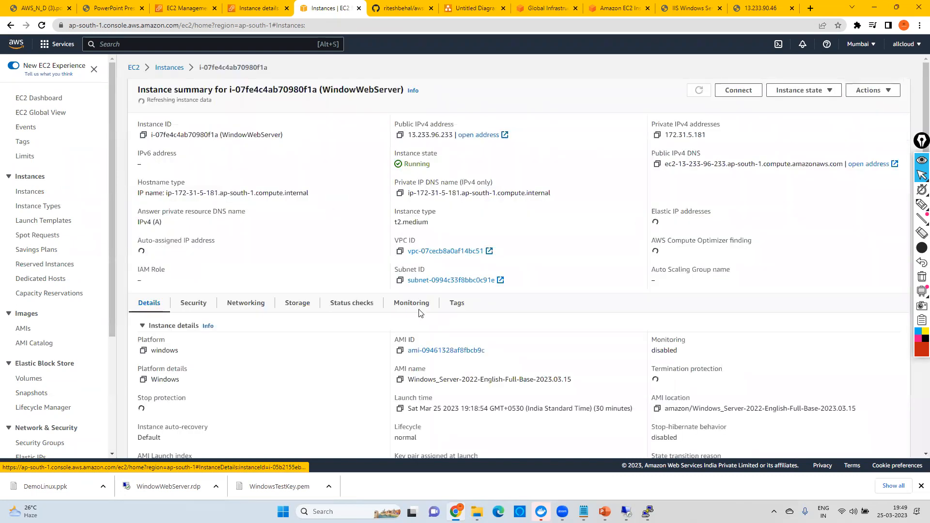
scroll(207, 128, down, 4)
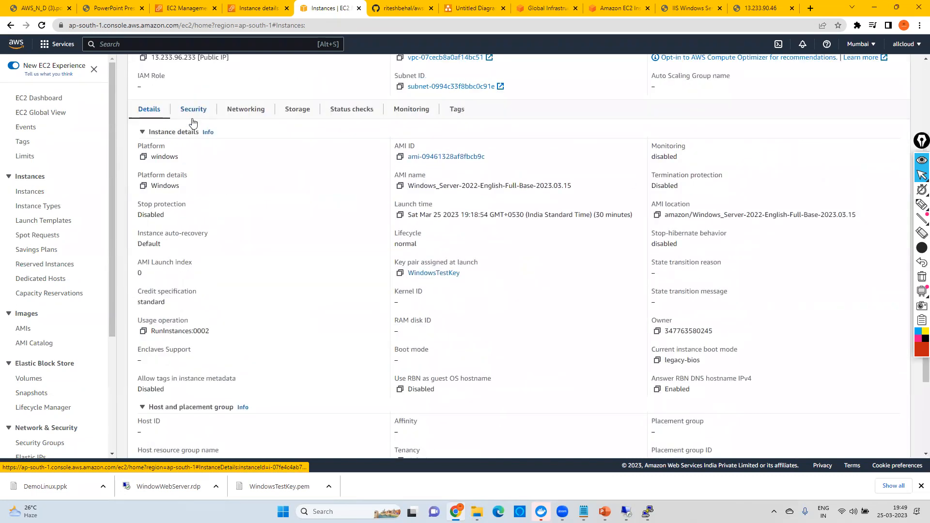
click(196, 114)
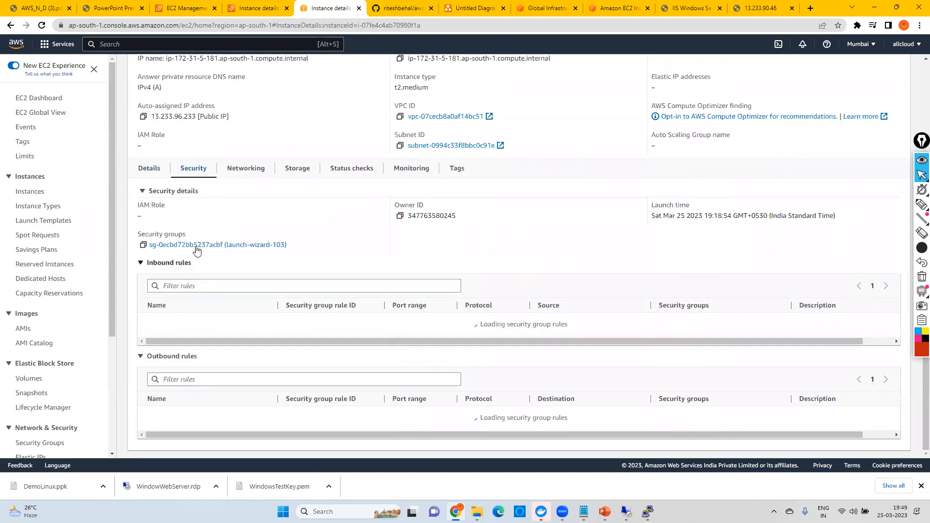
click(210, 245)
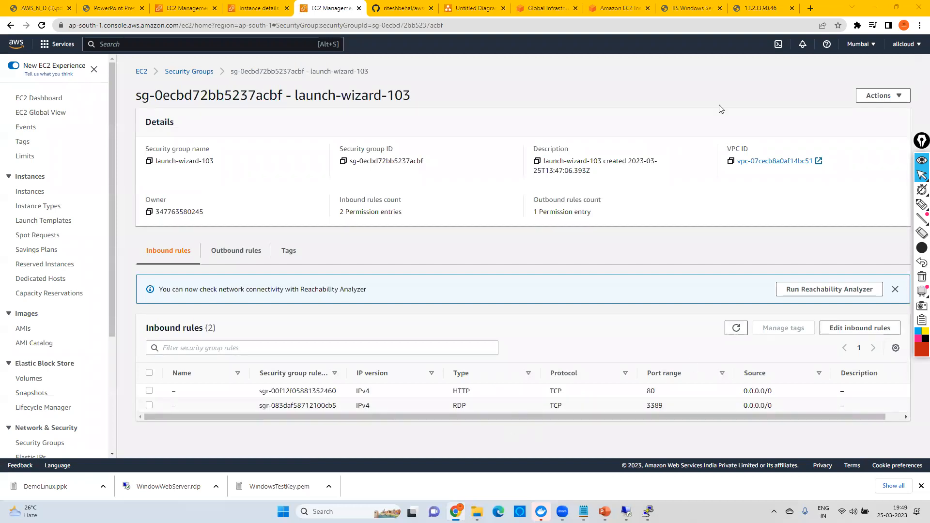
drag(691, 417, 728, 415)
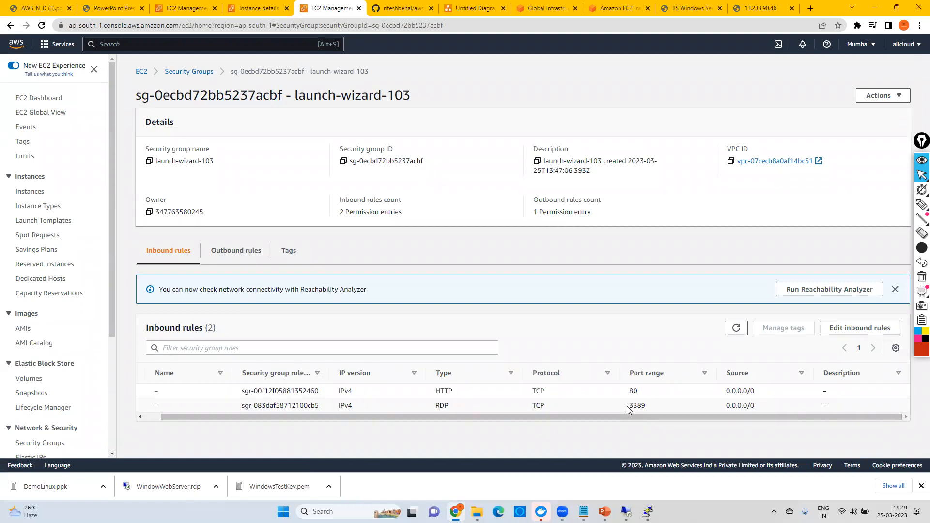
double_click(645, 404)
click(640, 404)
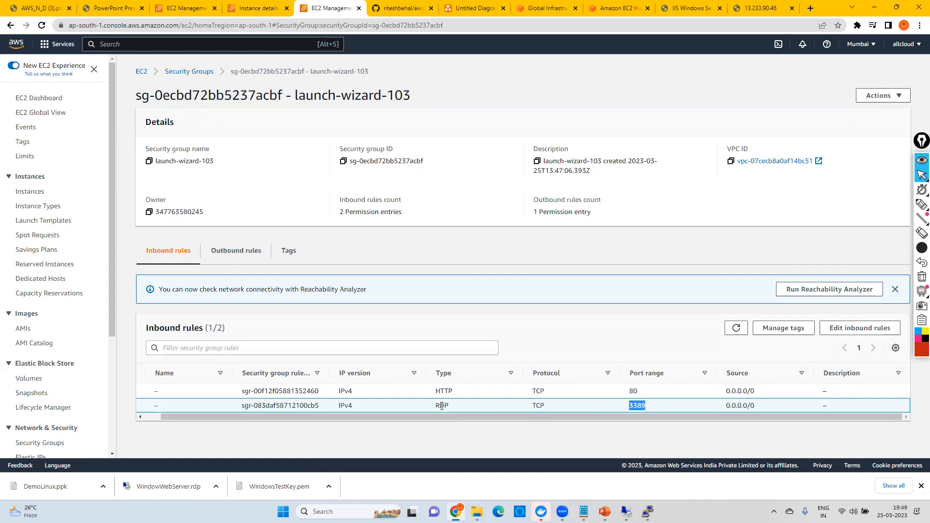
Step: Return to the instance list, refresh it, and open the connection page for WindowWebServer
click(29, 193)
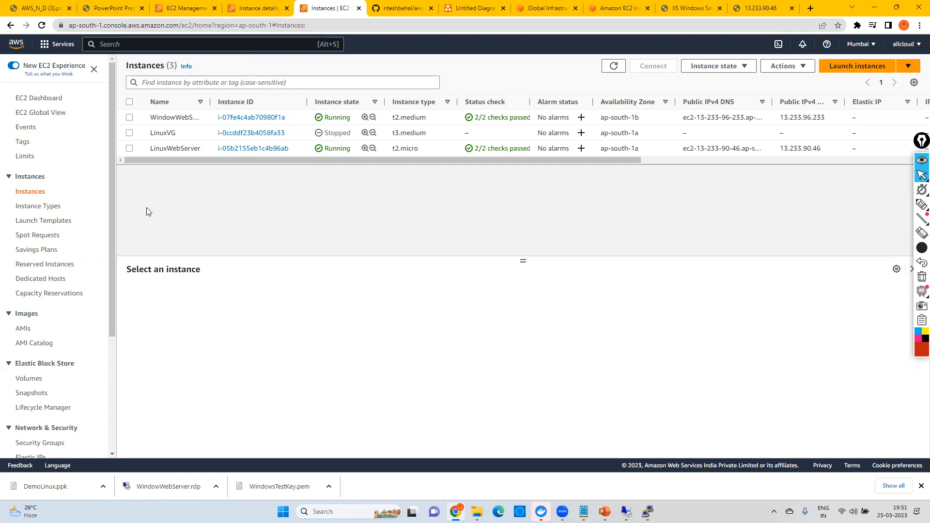
click(613, 66)
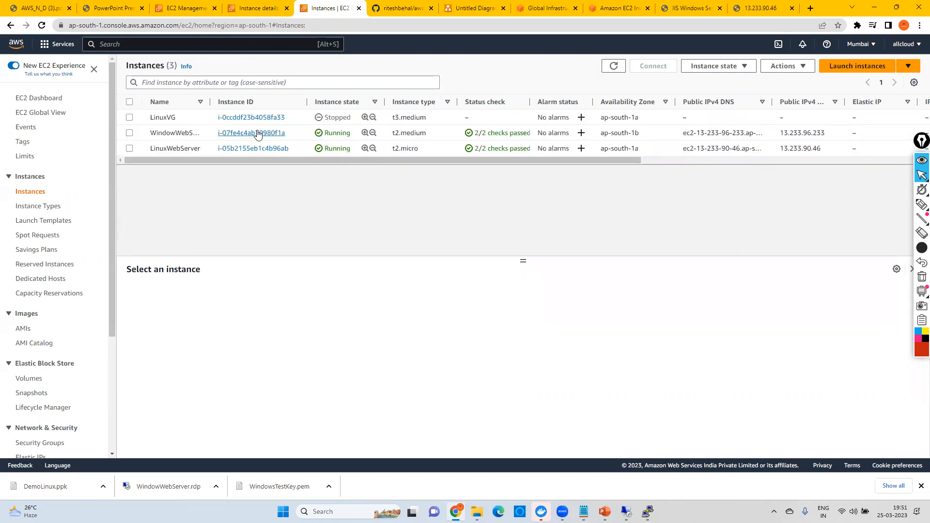
click(252, 133)
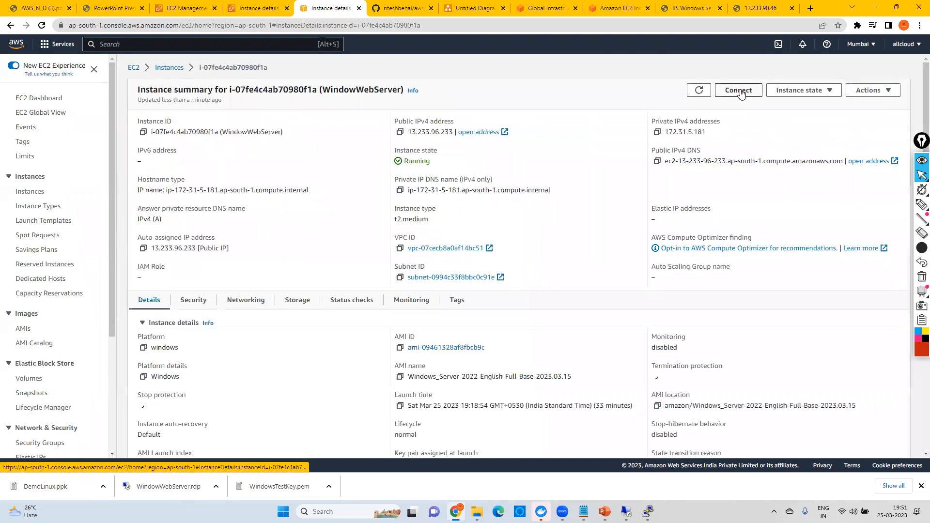
click(734, 95)
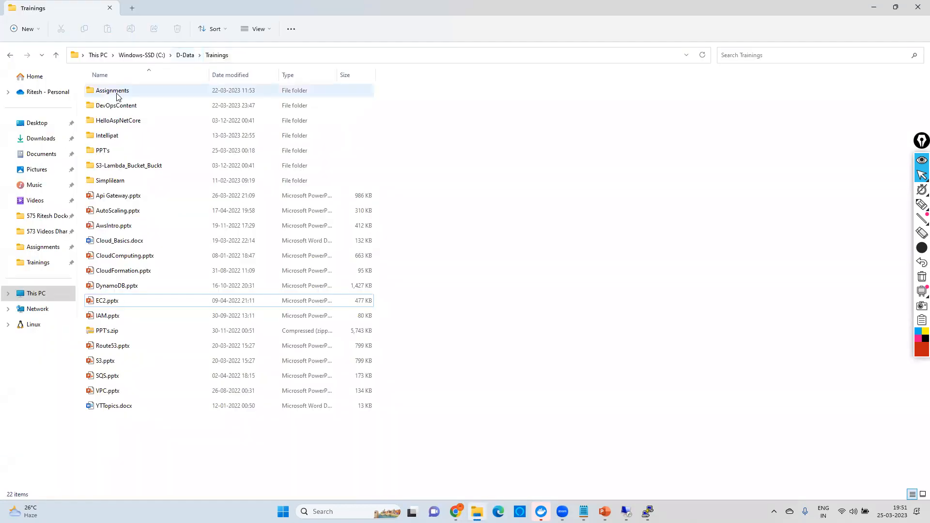
Step: Switch to File Explorer, open the Assignments folder under Trainings, and open session-manager-plugin.txt
double_click(116, 93)
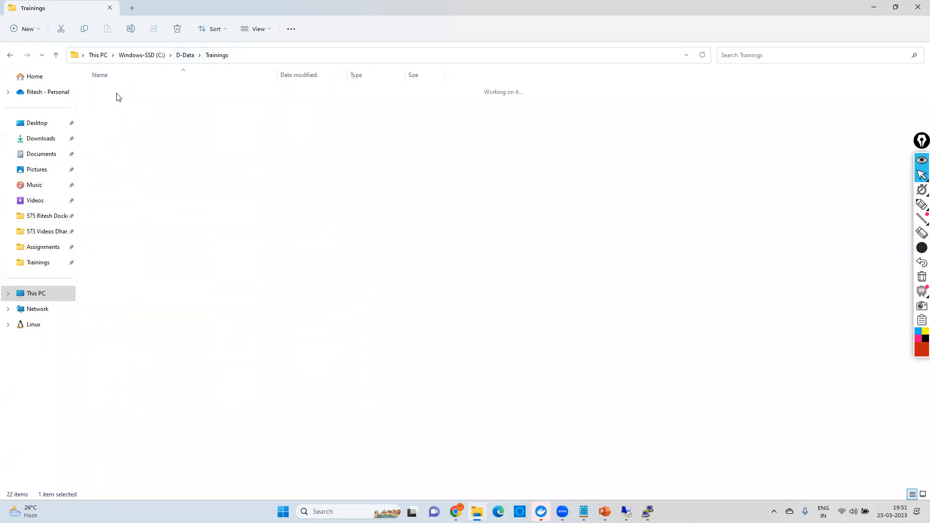
scroll(179, 166, down, 1)
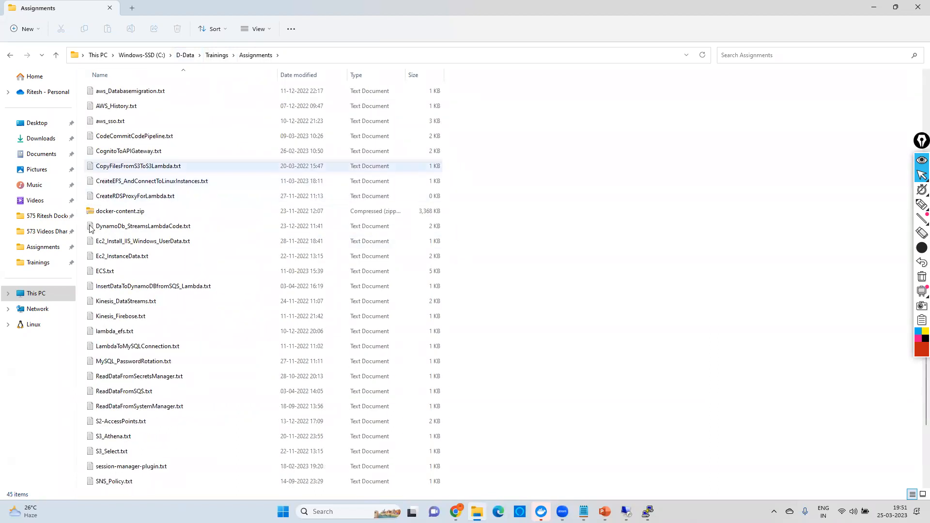
scroll(193, 334, up, 2)
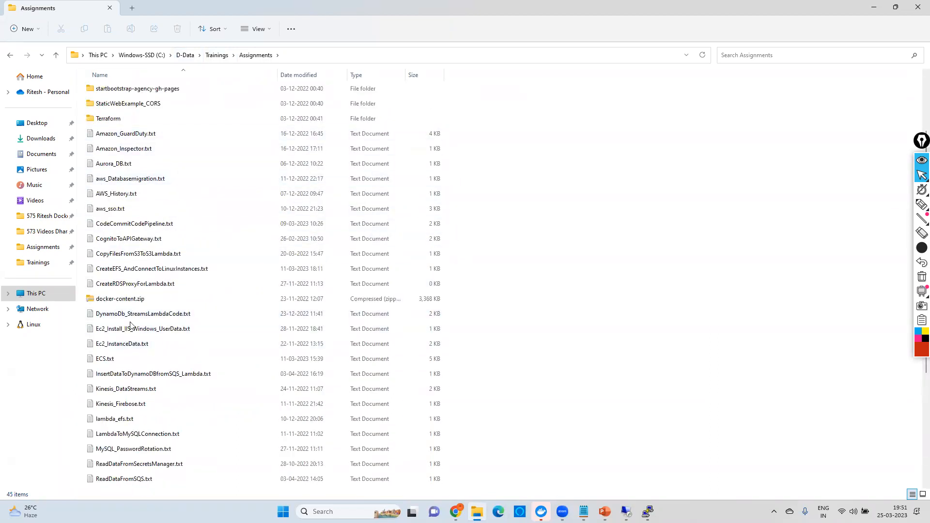
scroll(172, 321, down, 4)
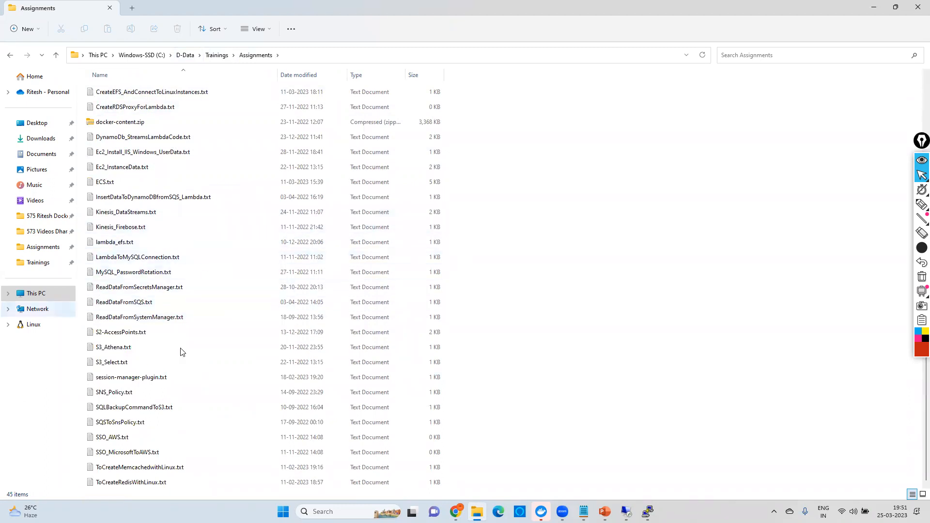
scroll(205, 286, up, 4)
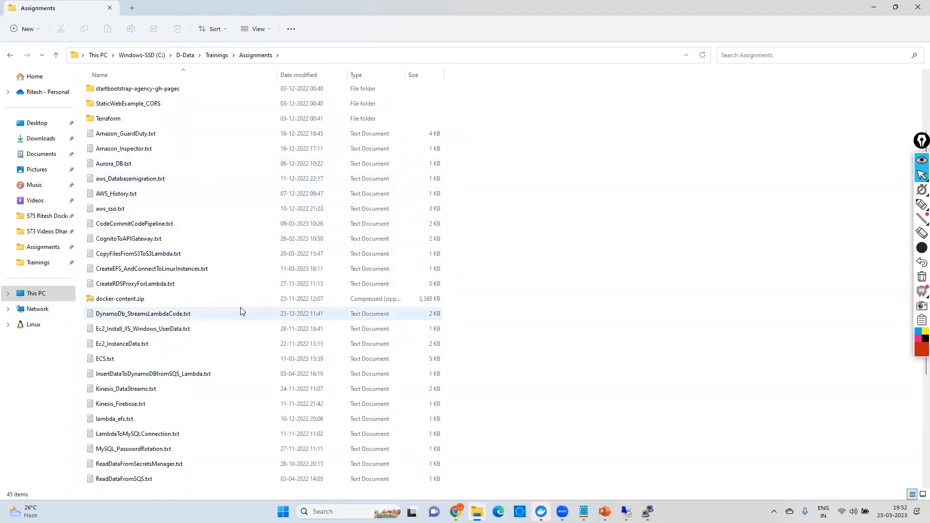
scroll(238, 308, down, 4)
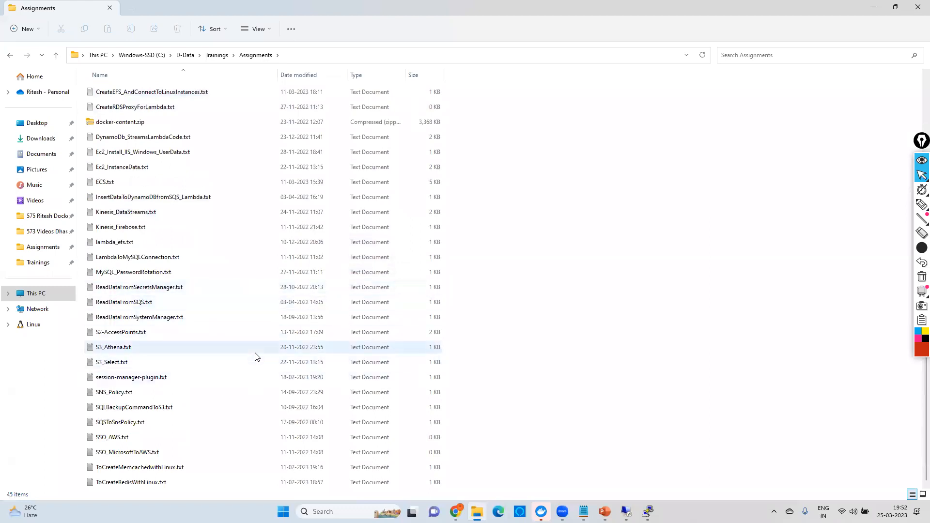
double_click(127, 378)
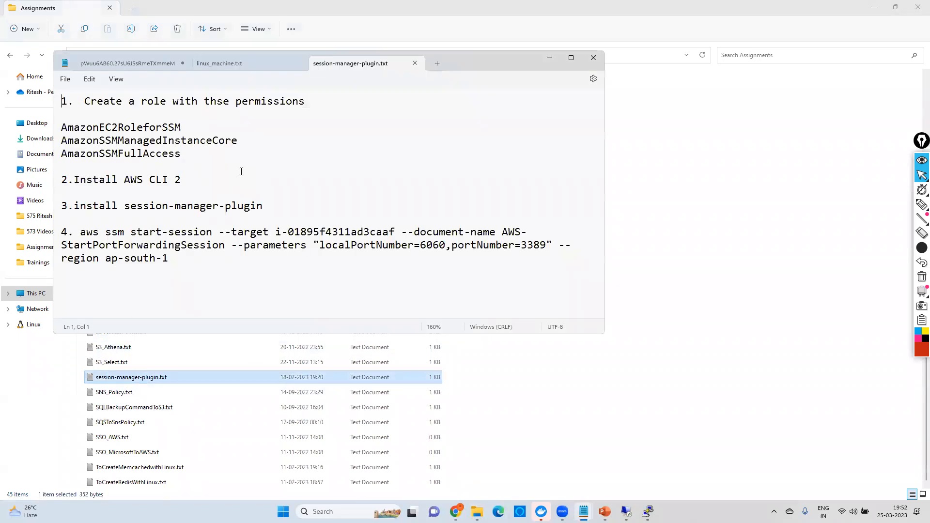
Step: Examine the Session Manager setup notes, highlighting the role-creation step and its three required permission policies
click(265, 224)
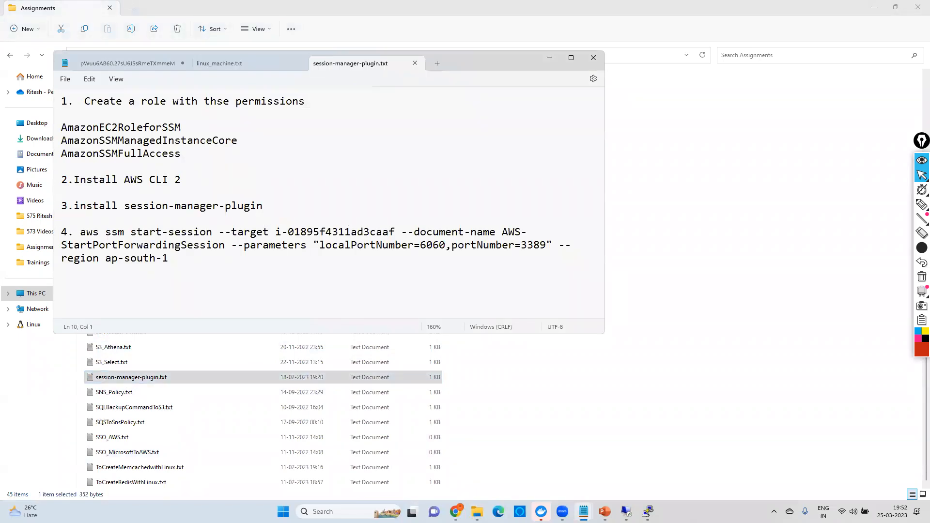
mouse_move(455, 512)
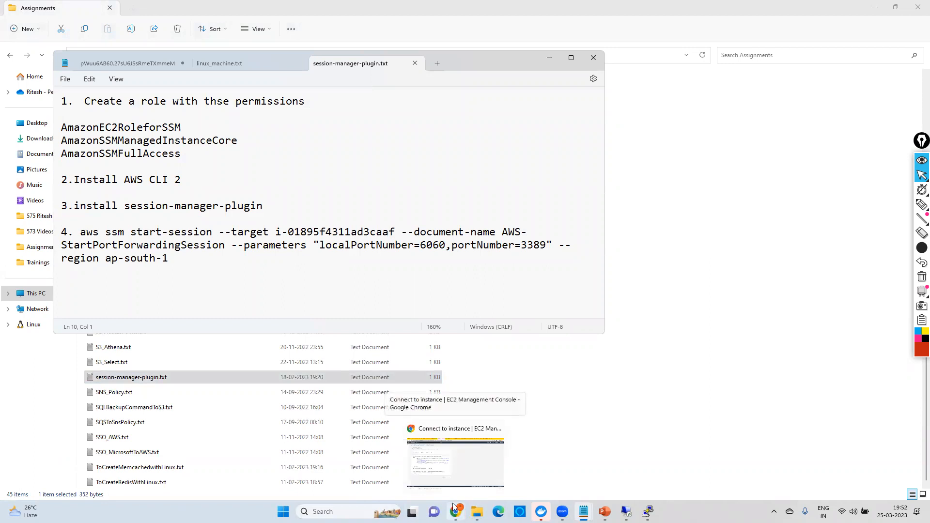
click(266, 168)
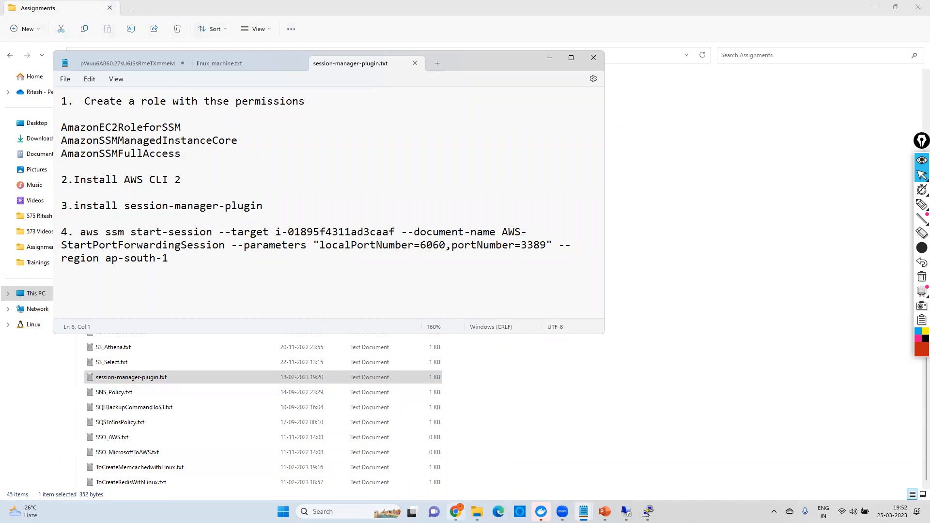
click(171, 139)
drag(87, 102, 173, 155)
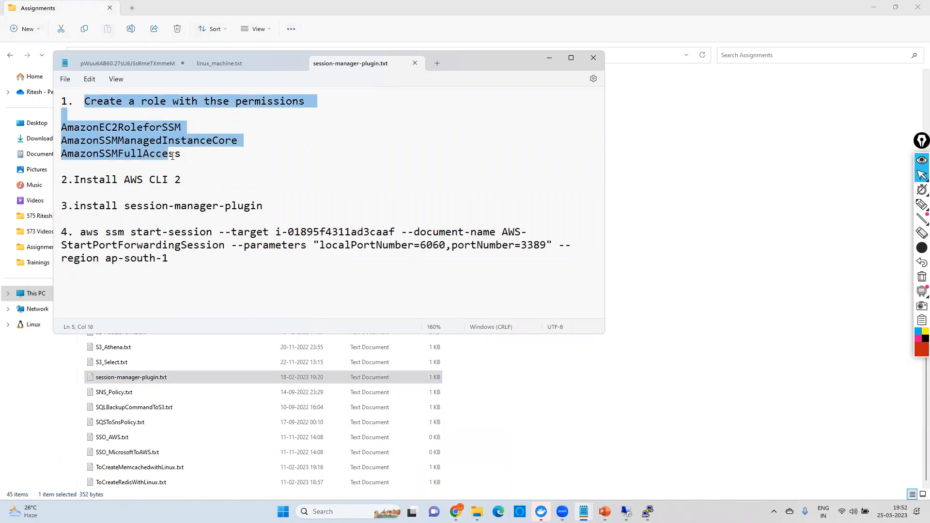
click(171, 141)
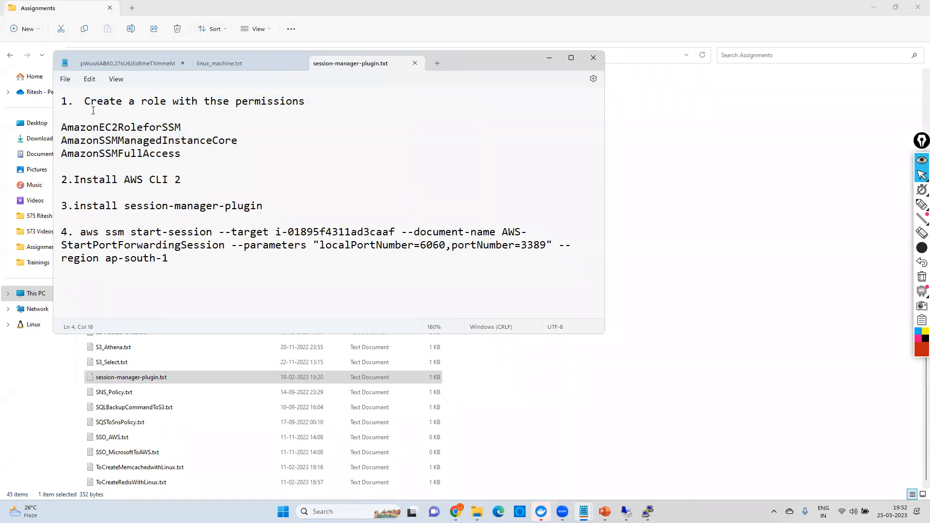
drag(182, 154, 56, 123)
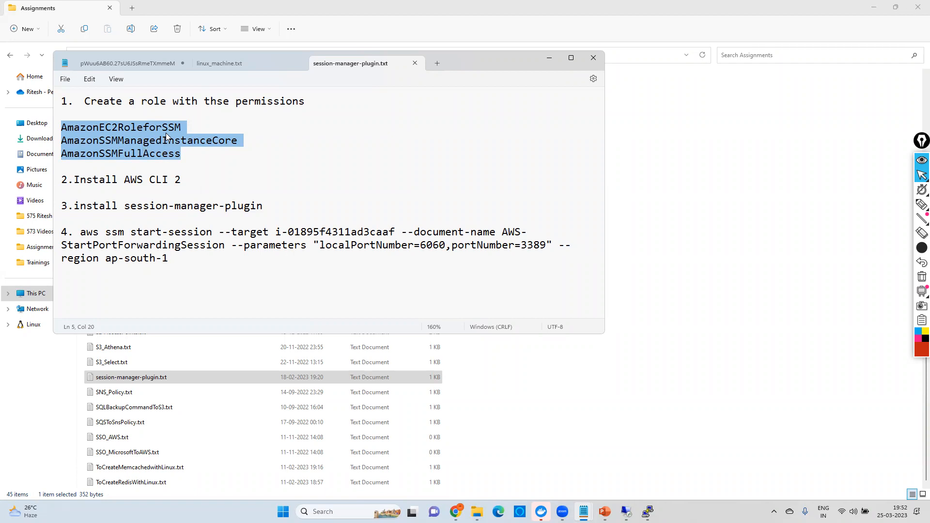
click(106, 154)
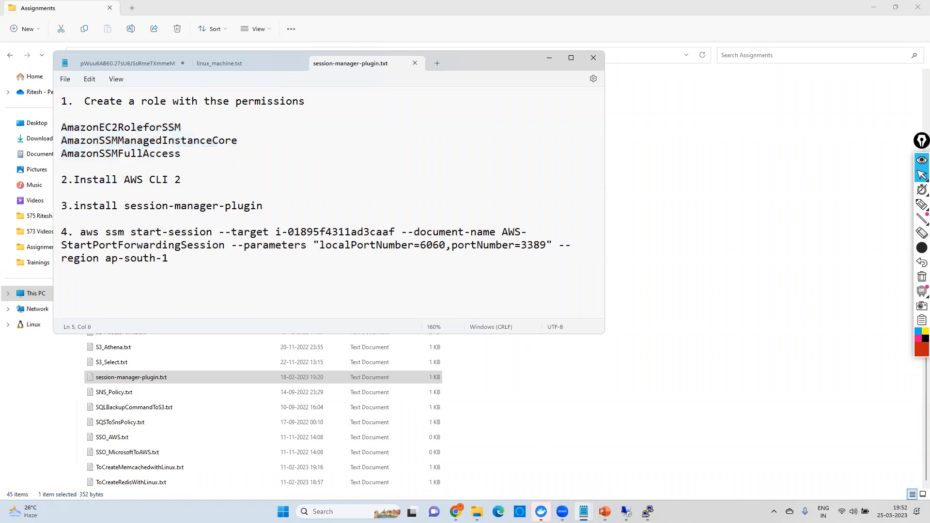
Step: Check the connection page in Chrome, highlight the three policy names in the session-manager-plugin.txt notes again, and return to Chrome
key(alt+Tab)
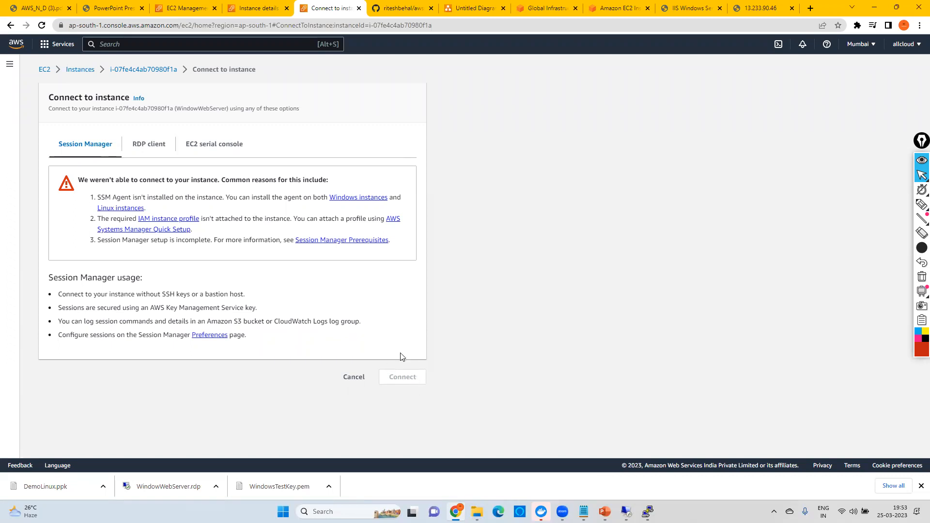
mouse_move(584, 512)
click(484, 453)
drag(204, 160, 14, 133)
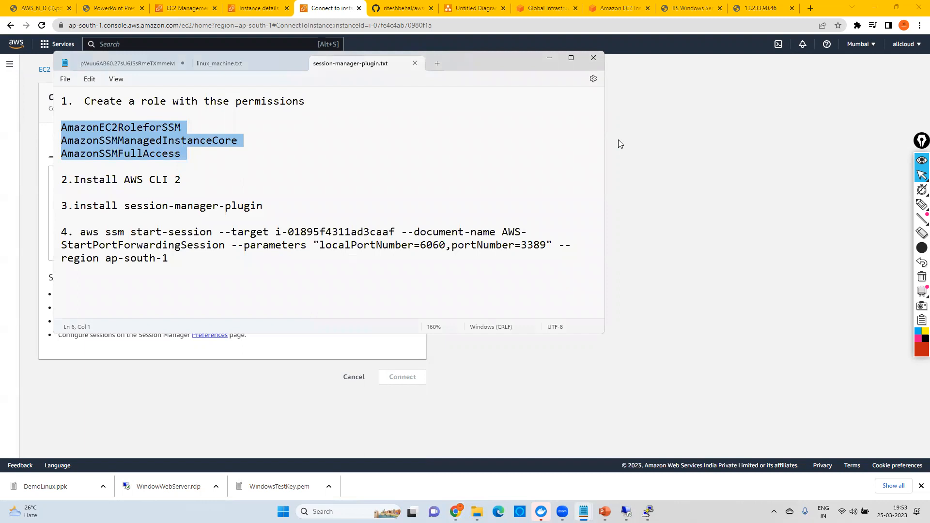
click(298, 181)
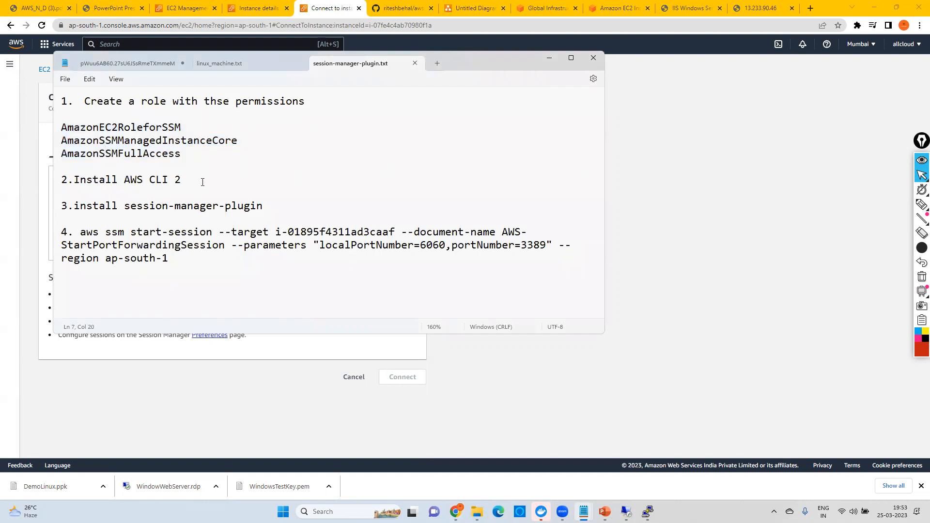
click(511, 406)
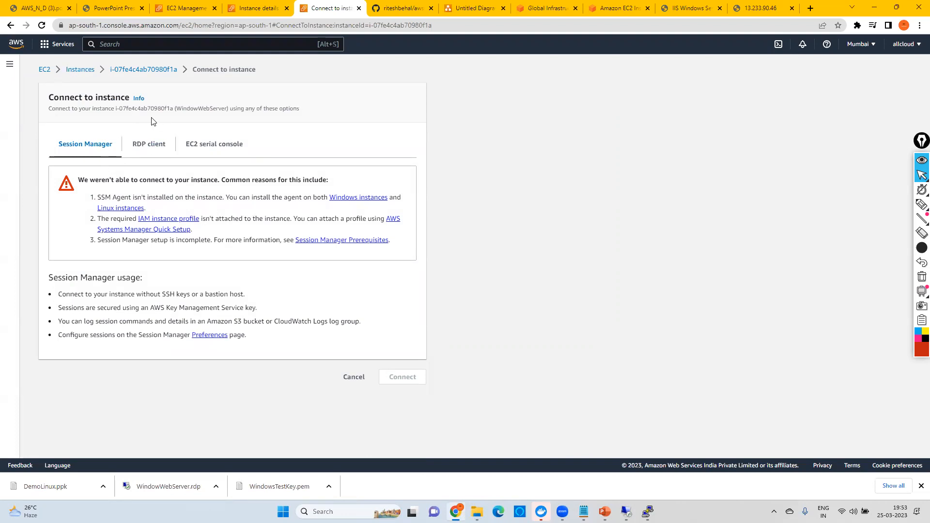
Step: Open WindowWebServer's instance summary, highlight its name, review its Session Manager connection page, and return to the summary
click(146, 69)
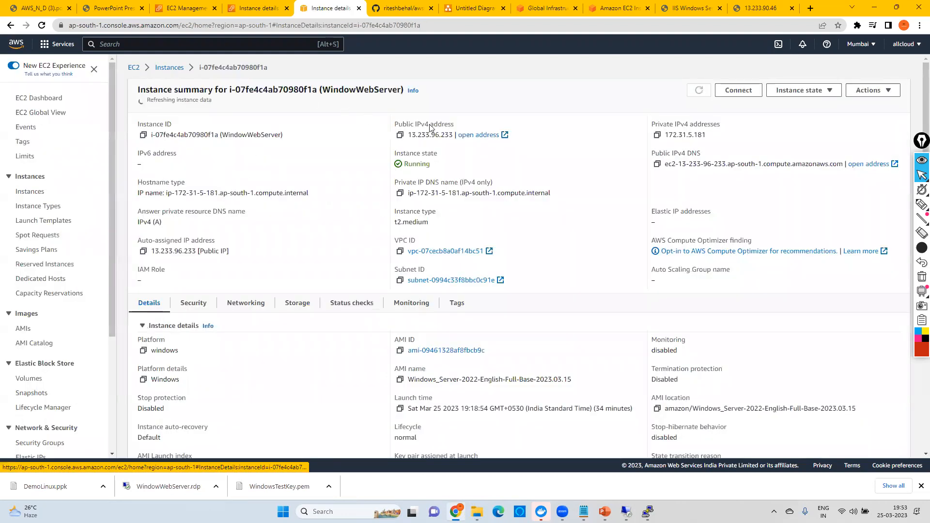
drag(323, 89, 398, 87)
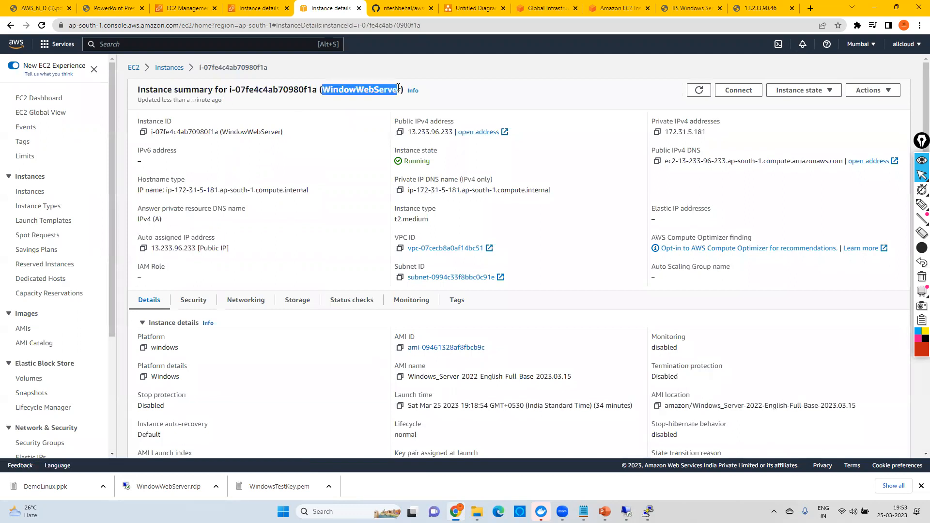
click(737, 90)
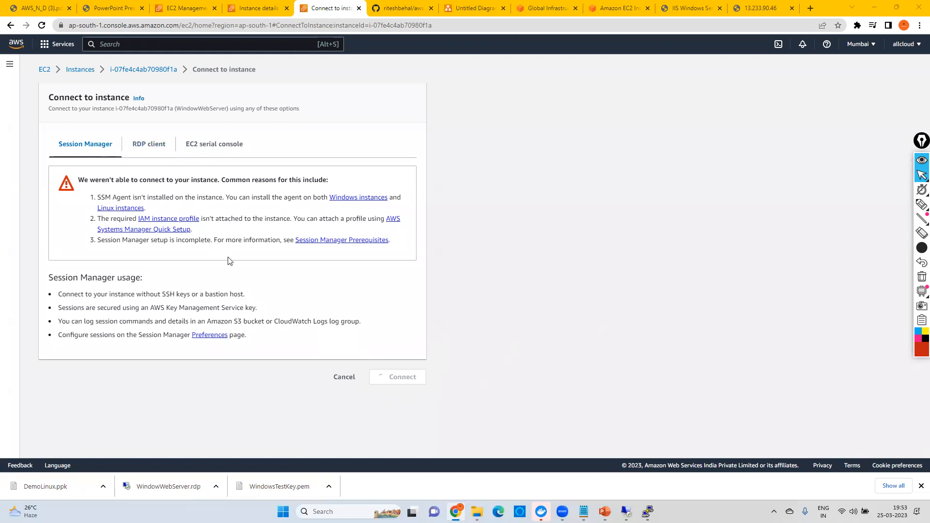
click(130, 71)
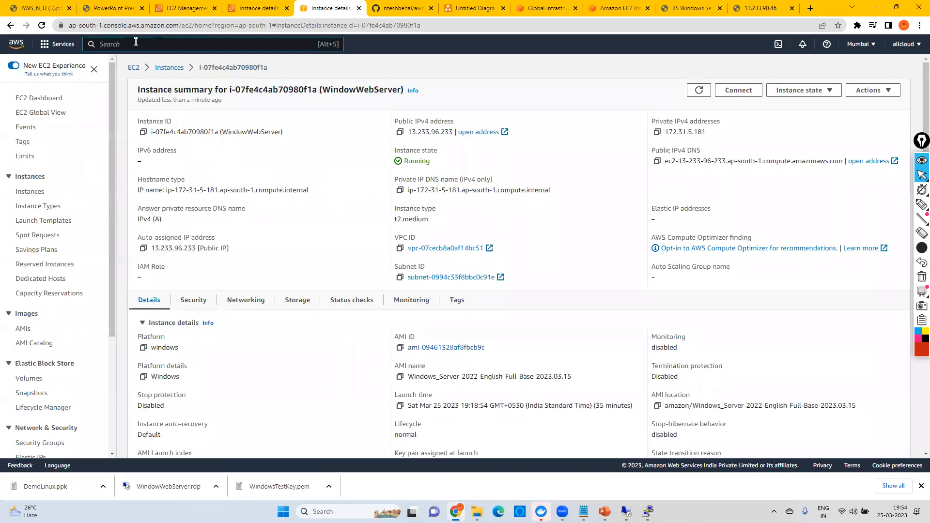
Step: Search AWS services for "roles", open the IAM service in a new browser tab, and switch to it
click(135, 41)
text(role)
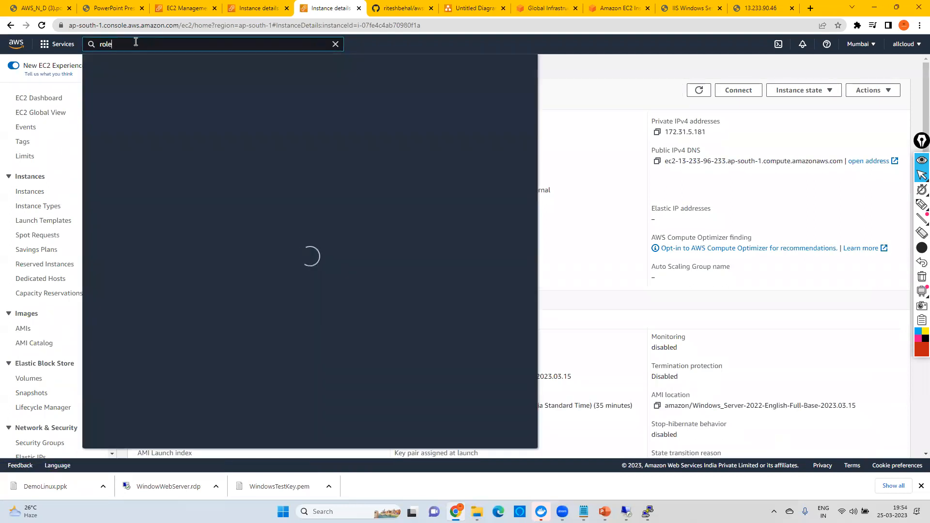
text(s)
right_click(240, 118)
click(258, 125)
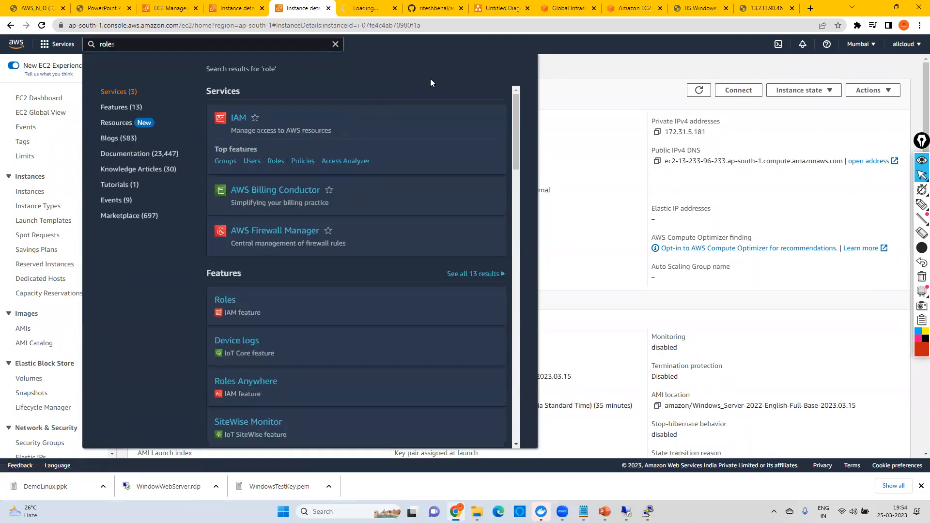
click(353, 8)
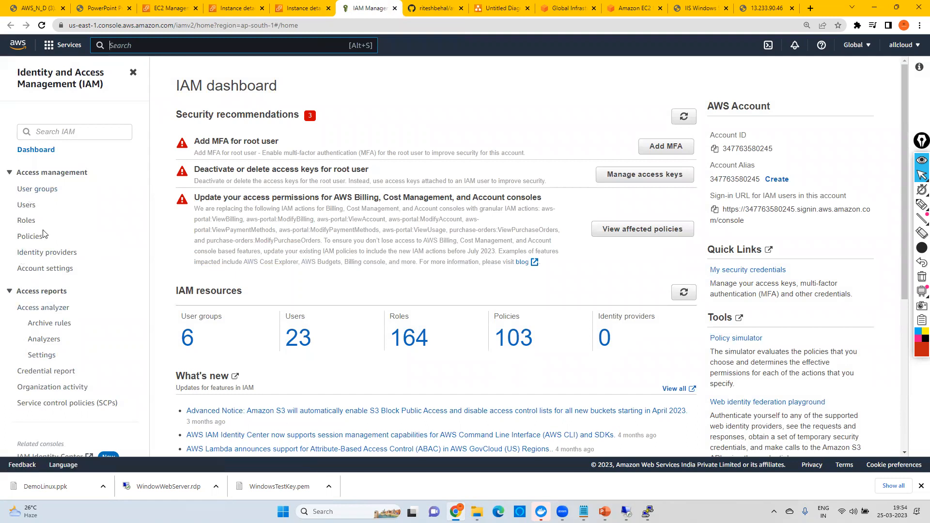
Step: Start a new IAM role with AWS service as trusted entity type and EC2 as the common use case, and proceed to permissions
click(26, 221)
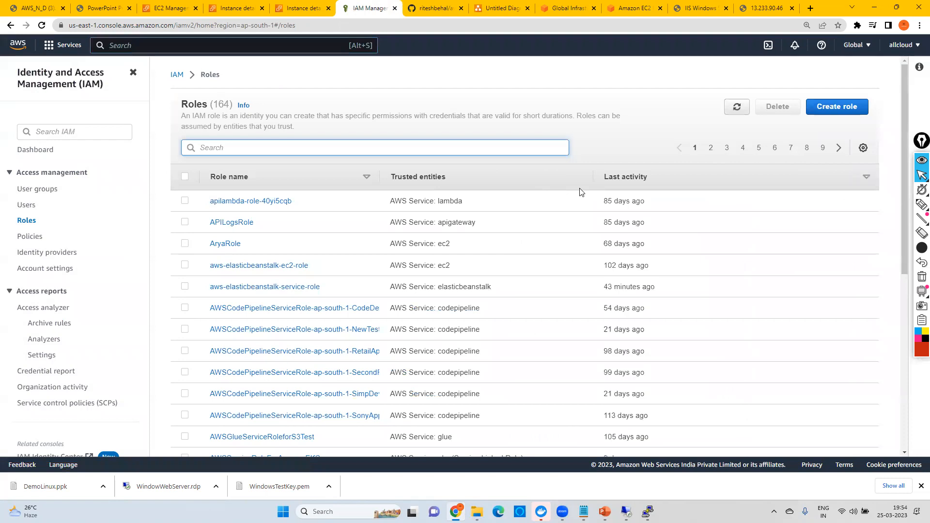
click(830, 110)
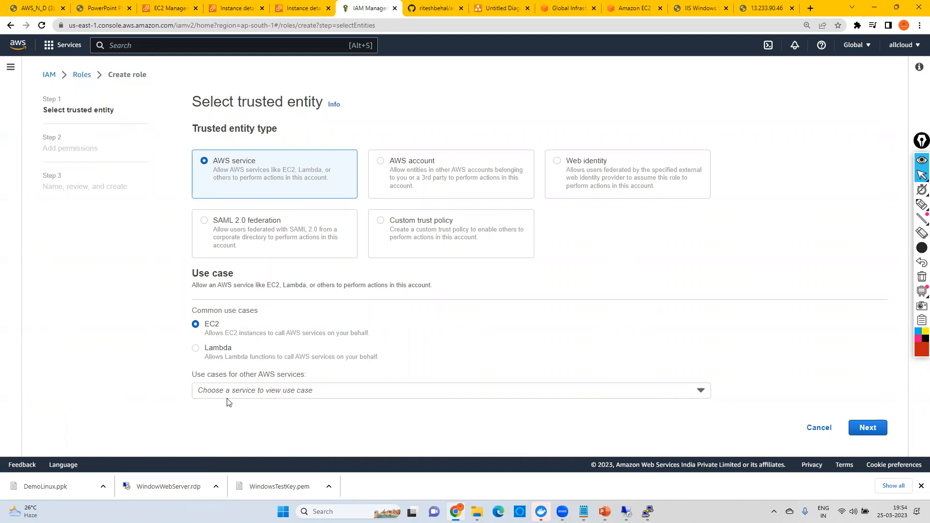
click(279, 391)
text(ec2)
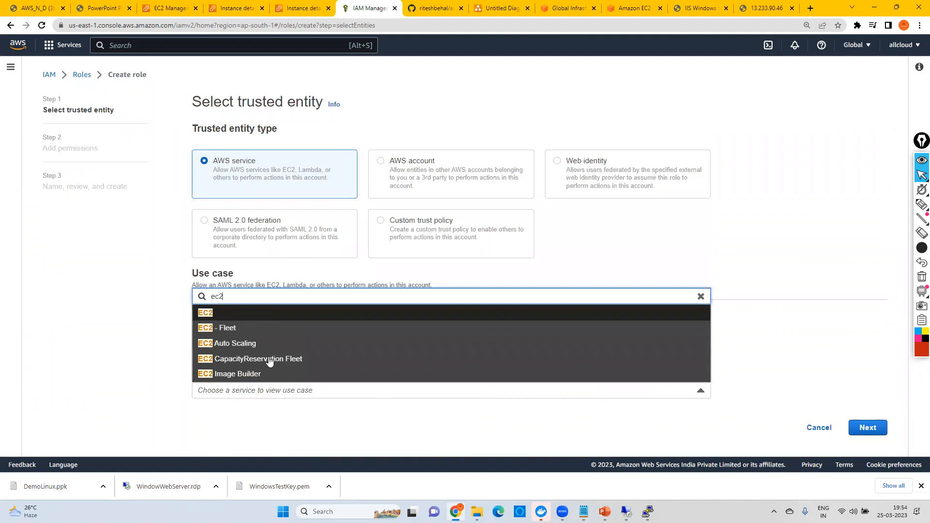
click(230, 324)
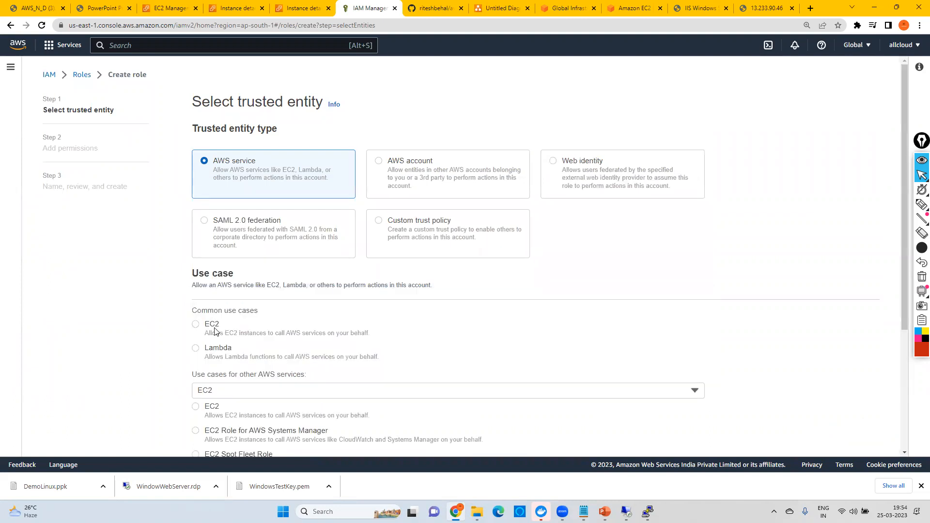
click(215, 332)
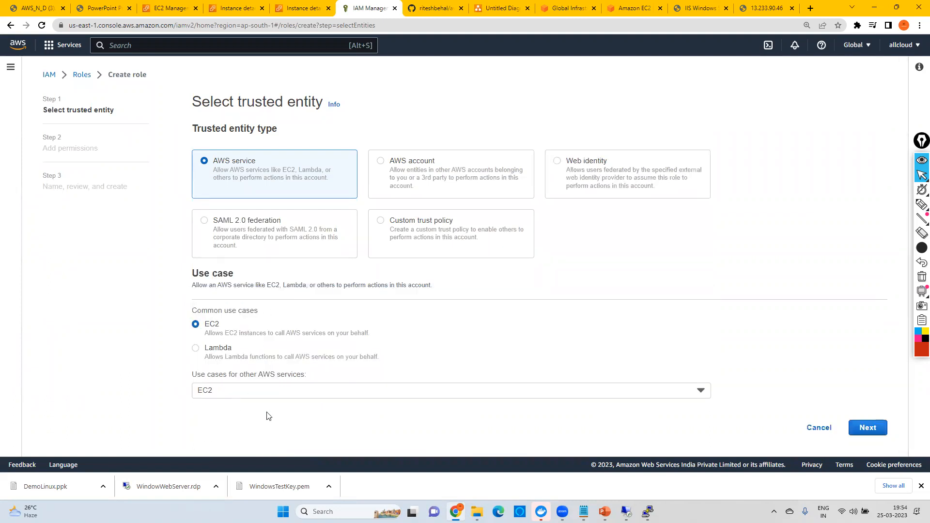
click(868, 428)
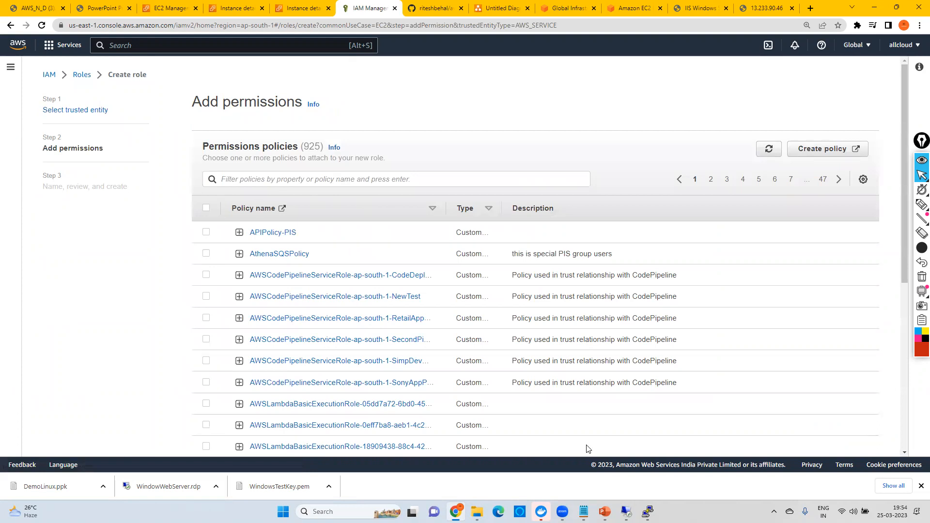
Step: Copy AmazonEC2RoleforSSM from the Notepad notes, filter the permissions policies by it, and select that policy for the role
mouse_move(583, 511)
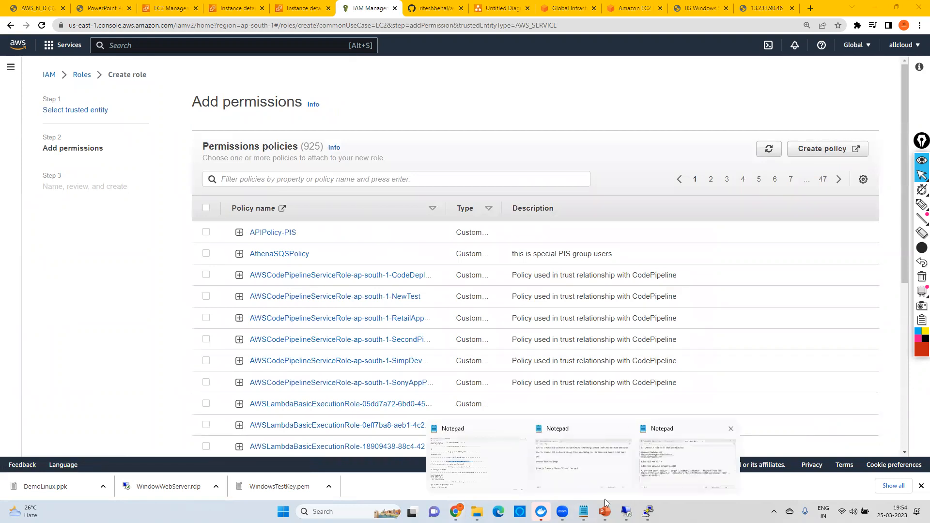
click(687, 463)
double_click(110, 126)
key(ctrl+c)
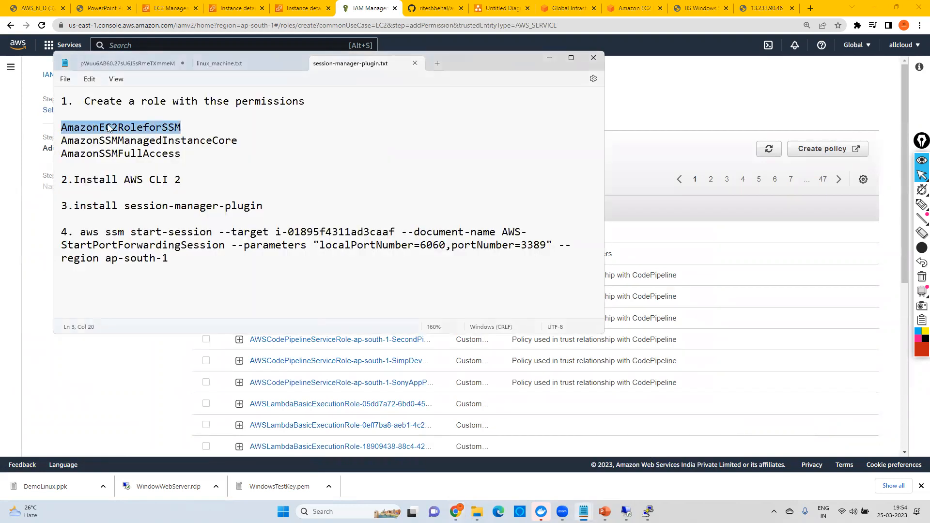
key(alt+Tab)
click(233, 176)
key(ctrl+v)
key(Return)
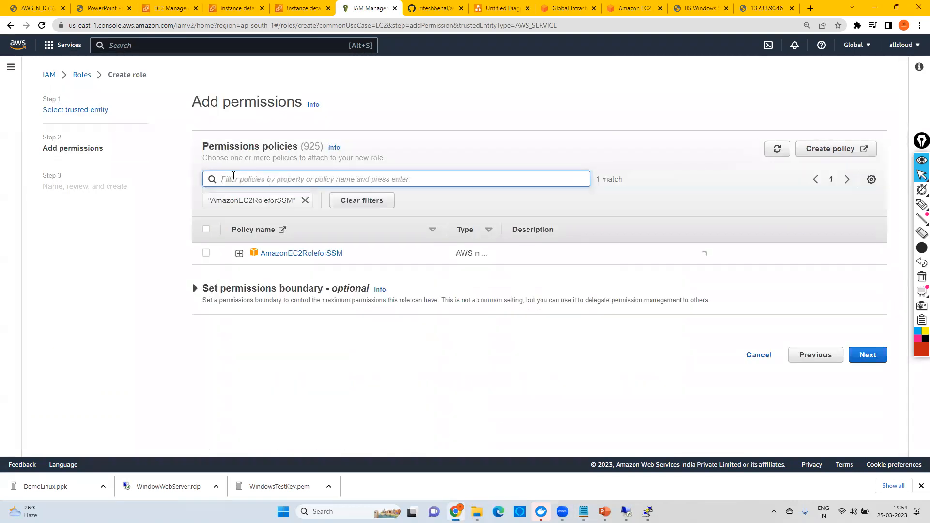
click(206, 254)
Step: Copy AmazonSSMManagedInstanceCore from the Notepad notes, filter the permissions policies by it, and select that policy for the role
key(alt+Tab)
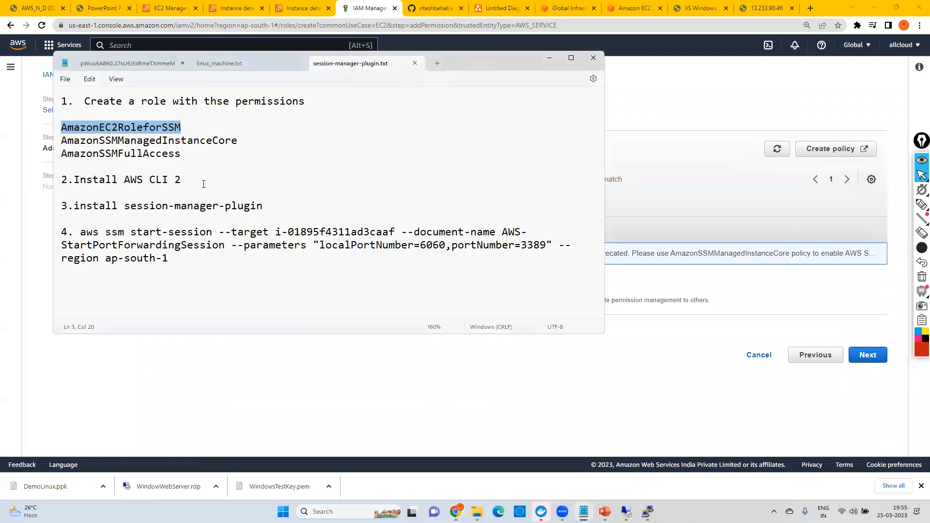
double_click(170, 140)
key(ctrl+c)
key(alt+Tab)
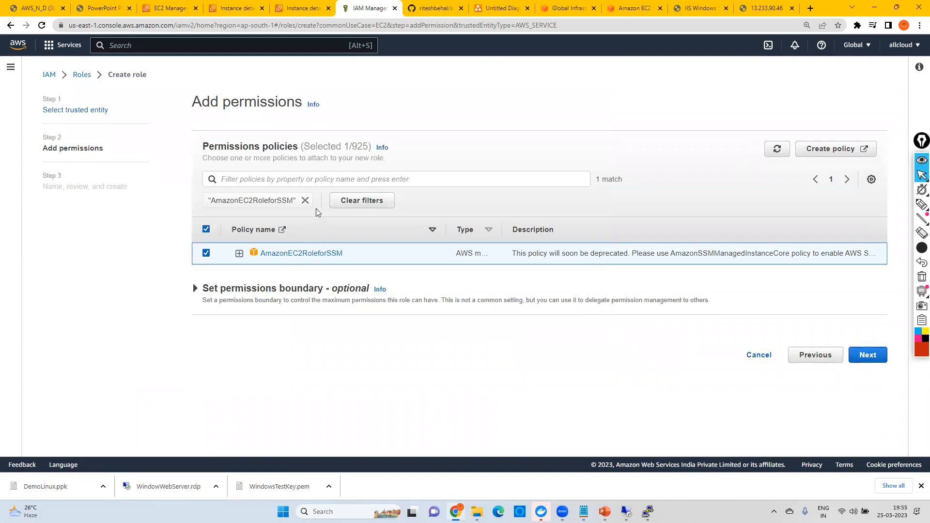
click(272, 180)
key(ctrl+v)
key(Return)
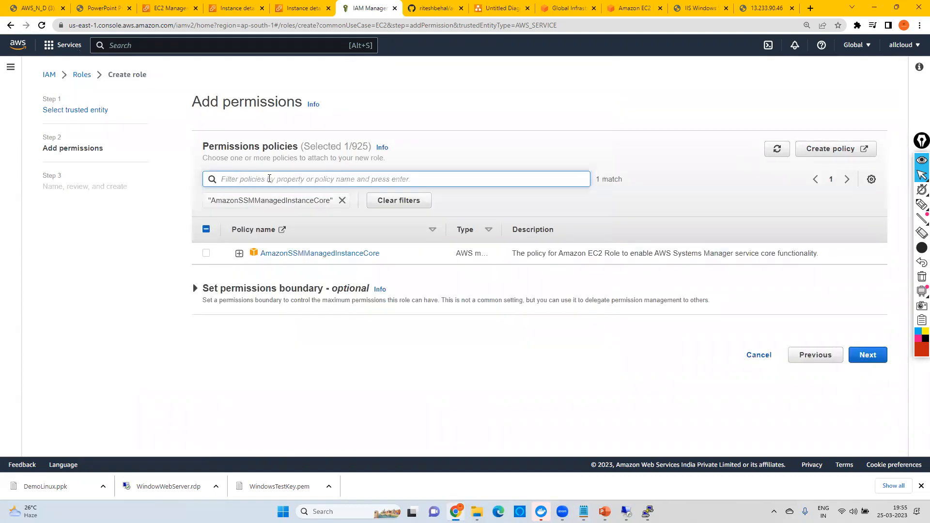
click(206, 256)
Step: Copy AmazonSSMFullAccess from the Notepad notes, replace the policy filter with it, select that policy, and proceed to the role review
key(alt+Tab)
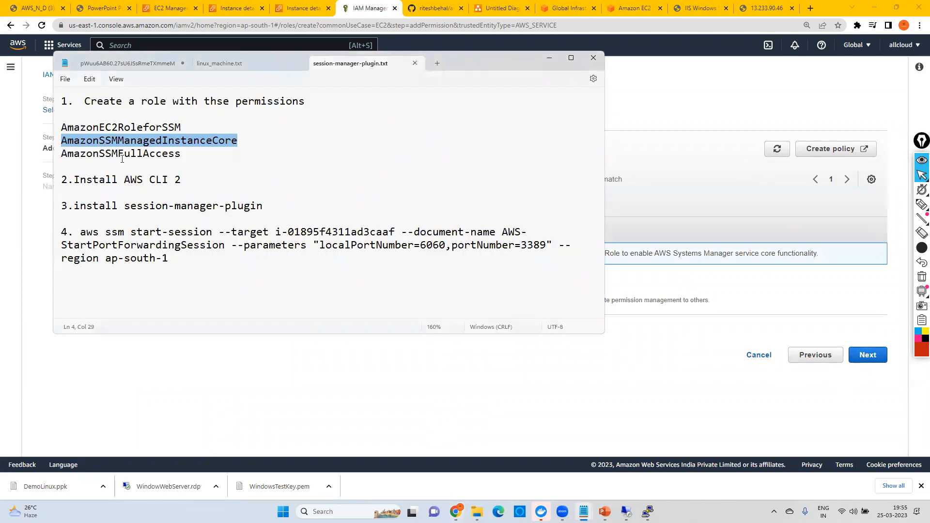
double_click(120, 157)
key(ctrl+c)
key(alt+Tab)
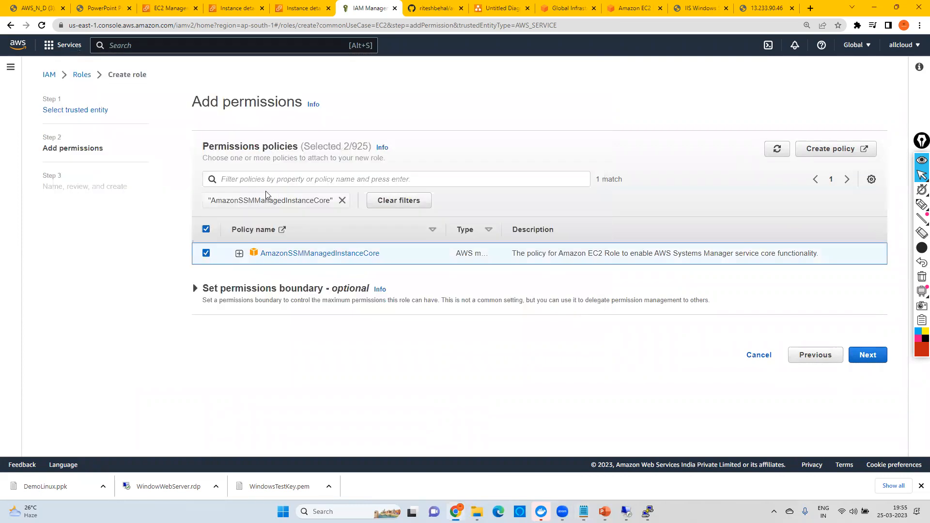
click(250, 180)
click(342, 200)
click(291, 180)
key(ctrl+v)
key(Return)
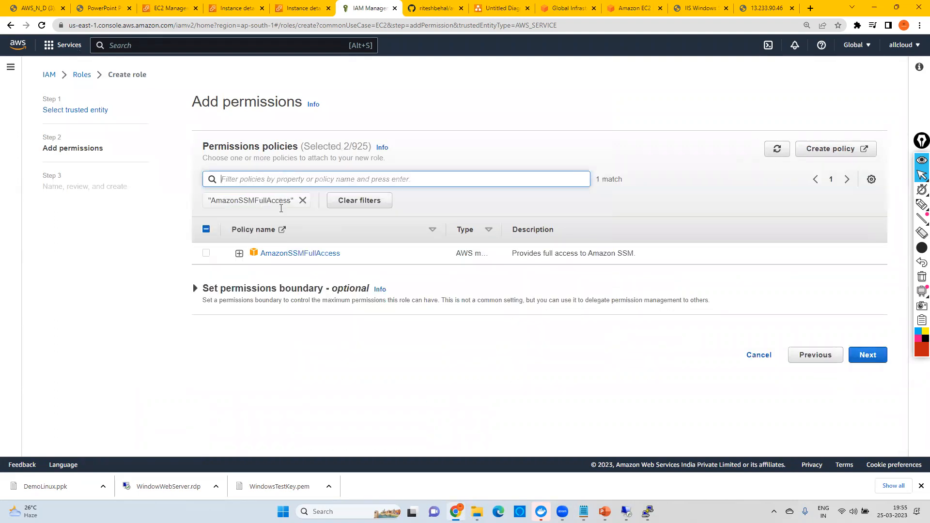
click(206, 253)
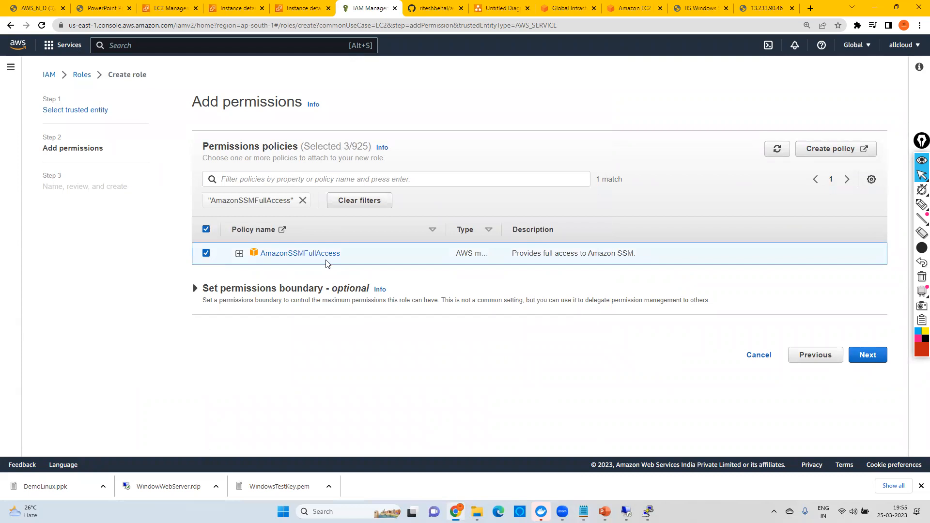
click(867, 354)
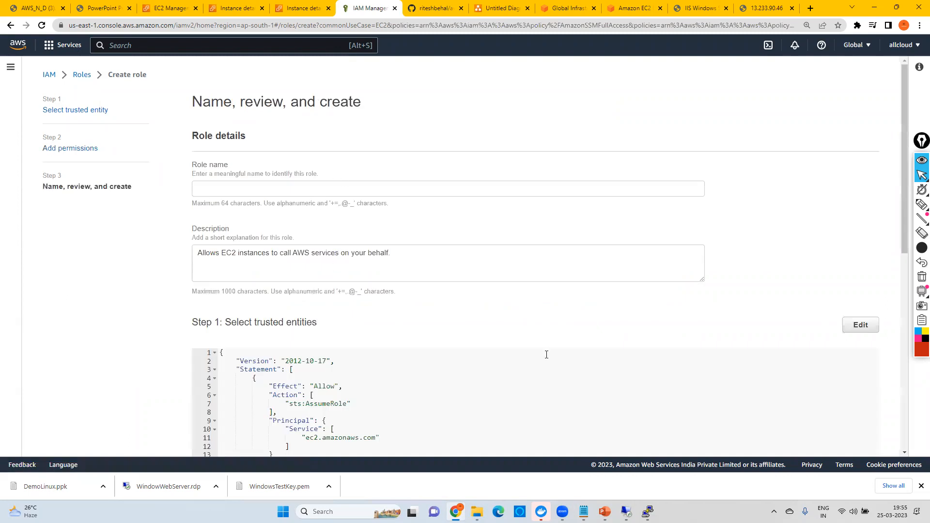
Step: Review the three attached SSM policies, name the role Ec2WithoutRDPDemo, and create it
scroll(547, 355, down, 5)
scroll(286, 407, up, 1)
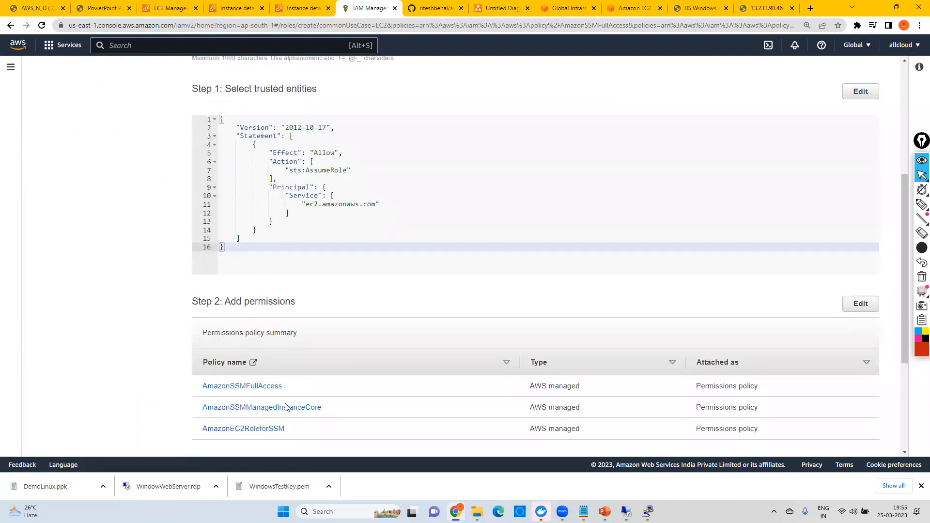
scroll(286, 407, up, 5)
click(234, 194)
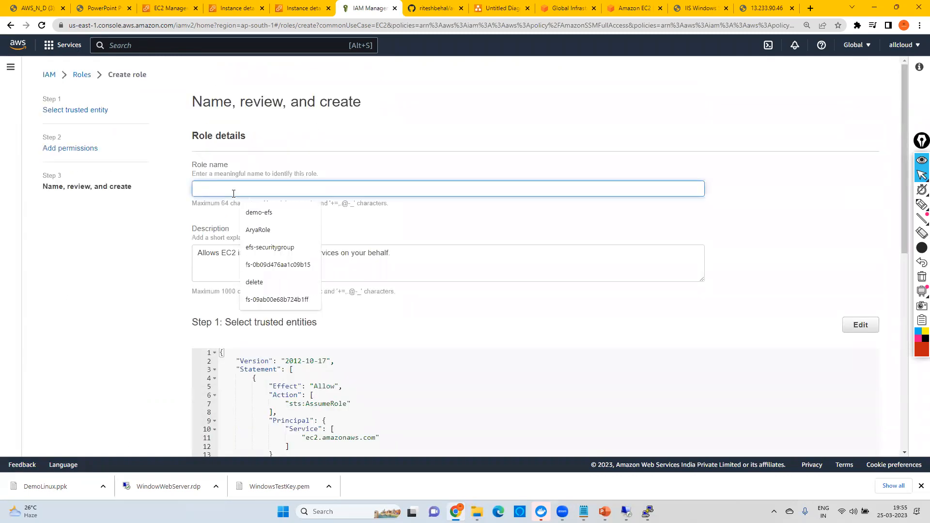
text(Ec2WithoutRD)
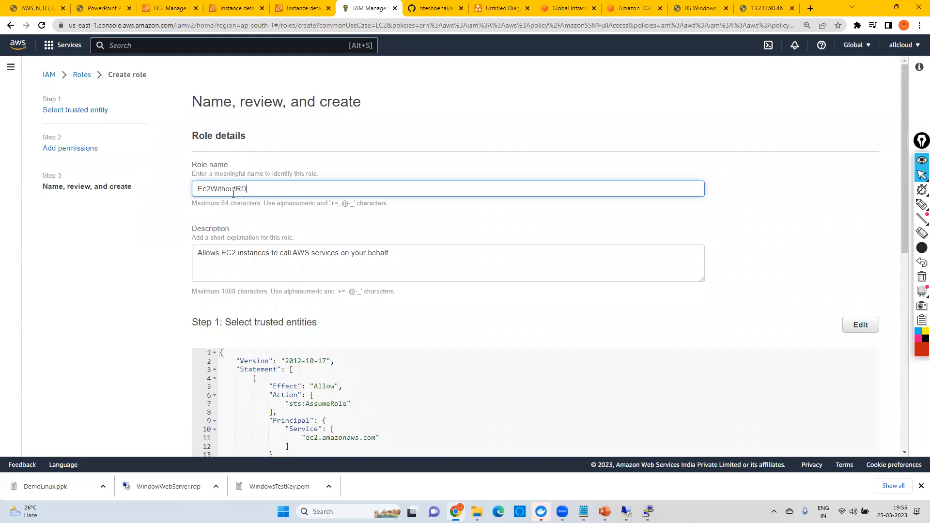
text(PDemo)
scroll(449, 274, down, 8)
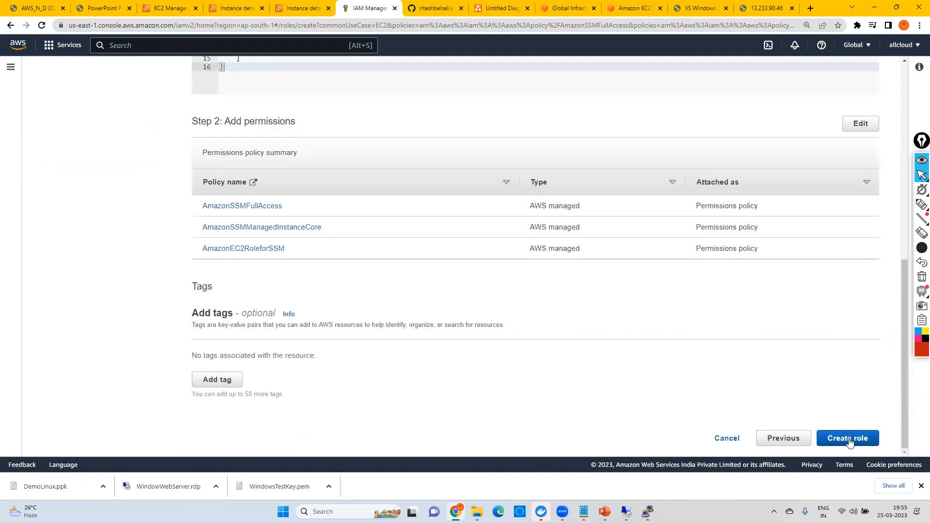
click(848, 438)
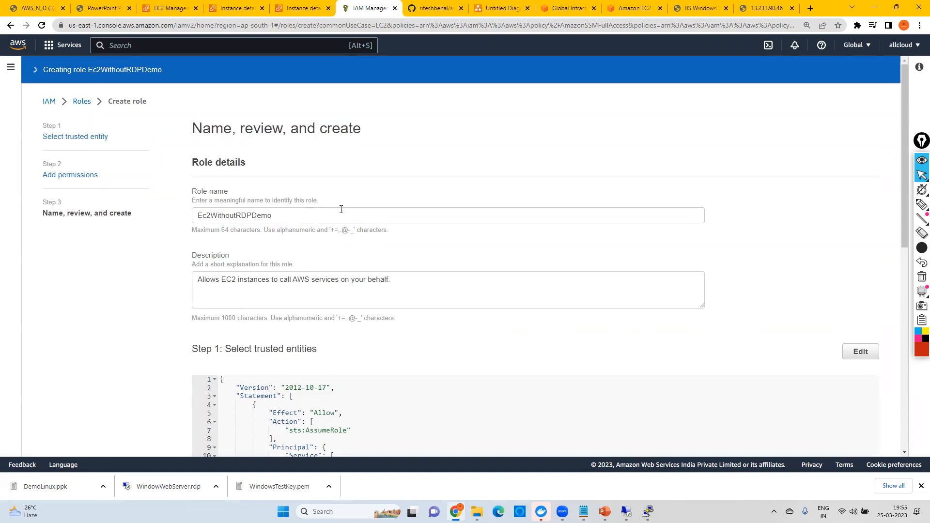
Step: Search AWS services for "ec2", open EC2 in a new browser tab, and start launching an instance from the running instances list
click(127, 48)
text(ec2)
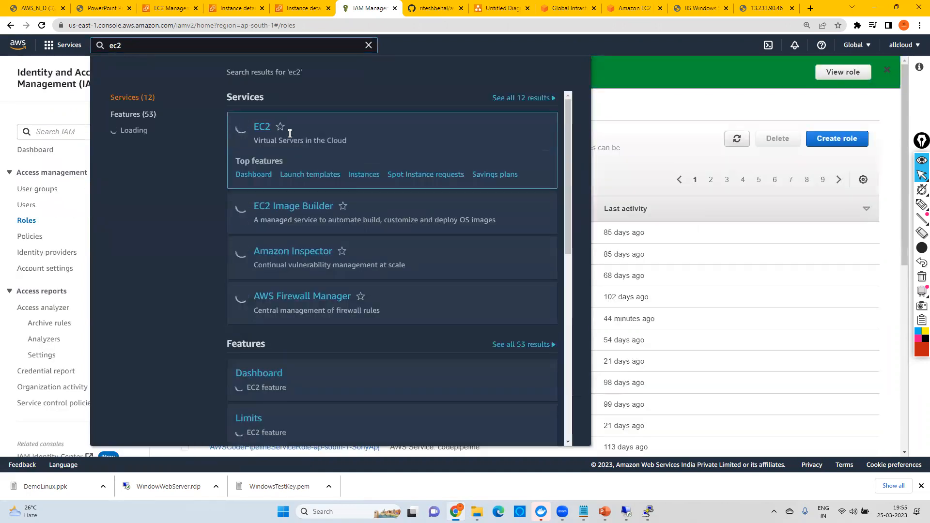
right_click(261, 127)
click(289, 136)
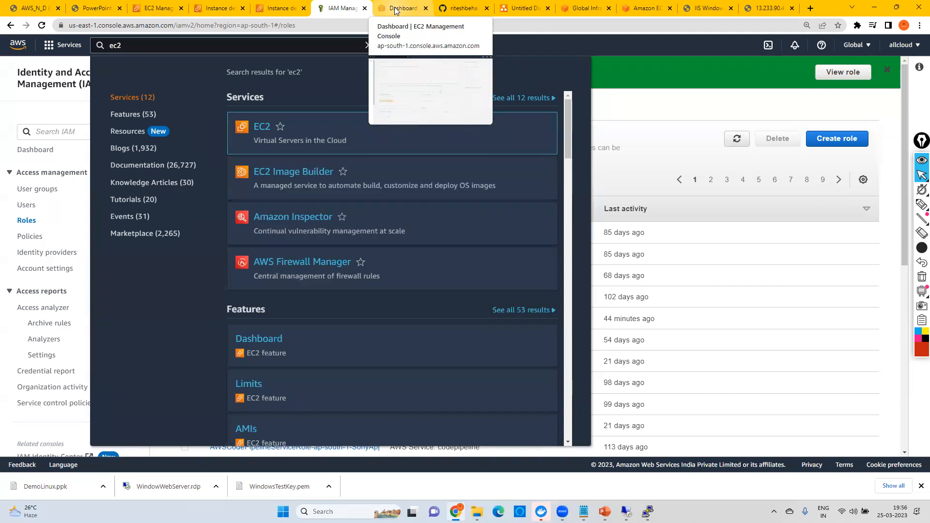
click(394, 11)
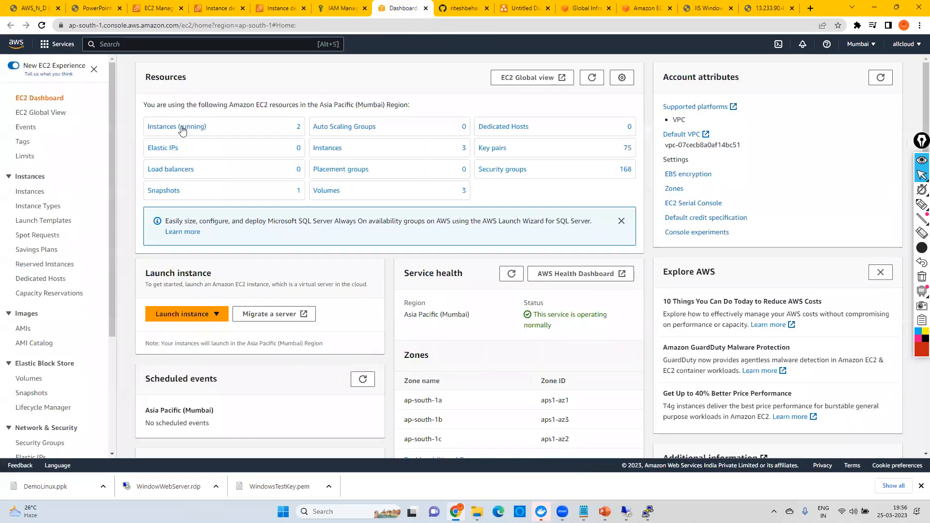
click(182, 129)
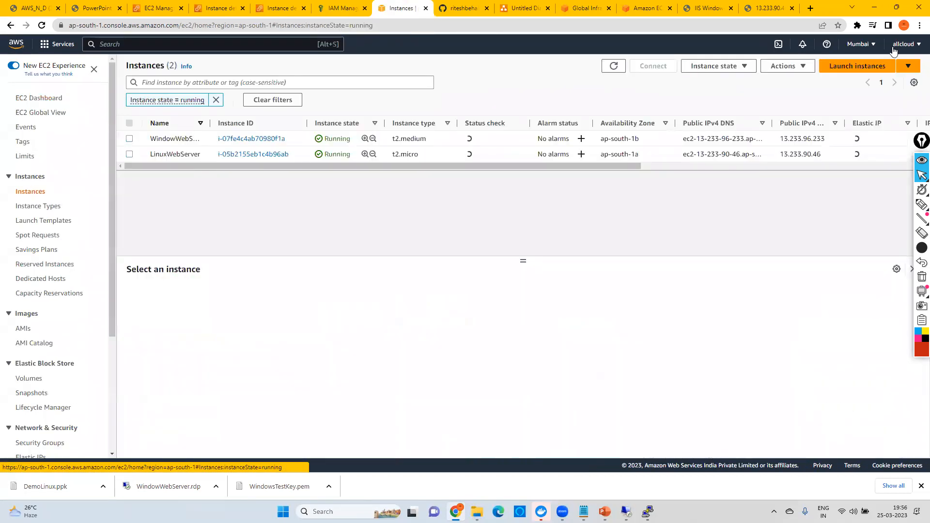
click(851, 73)
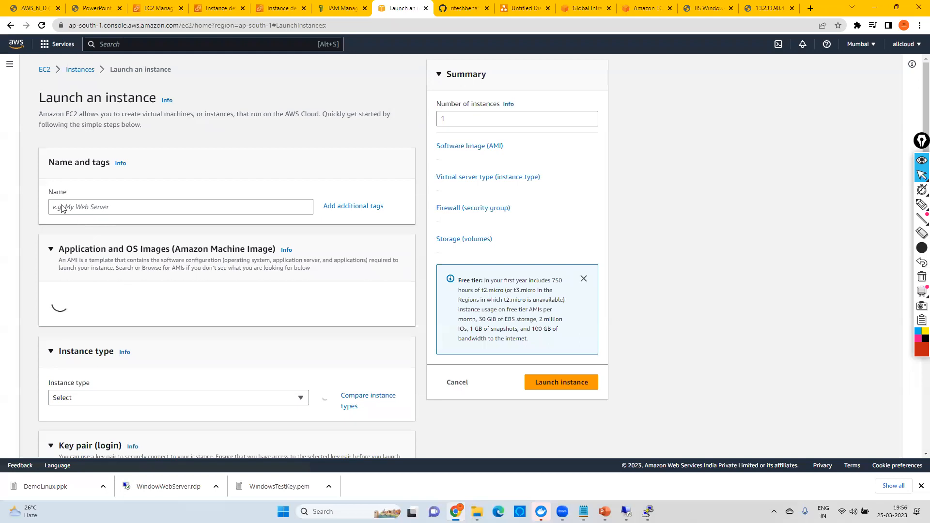
Step: Name the new instance WebServerWithoutDT, correcting the misspelled letters
click(68, 207)
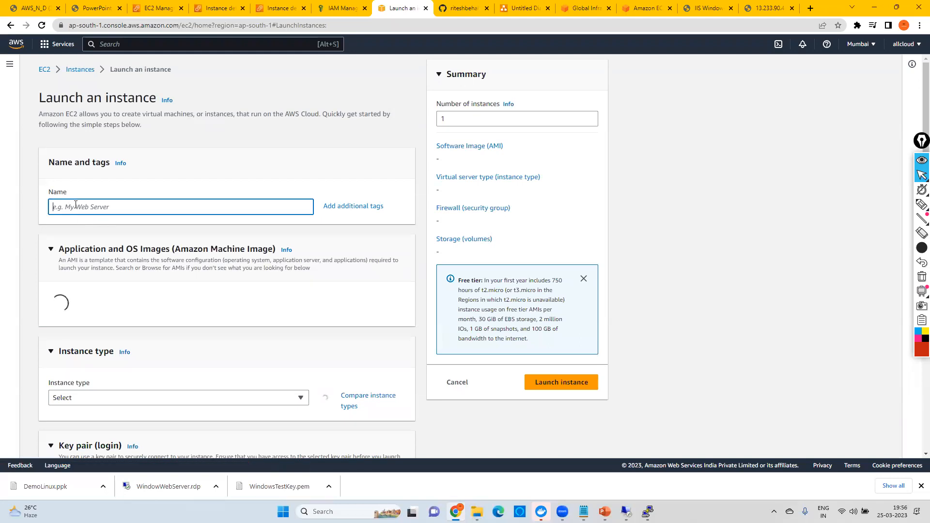
text(WEbServerWihtoutD)
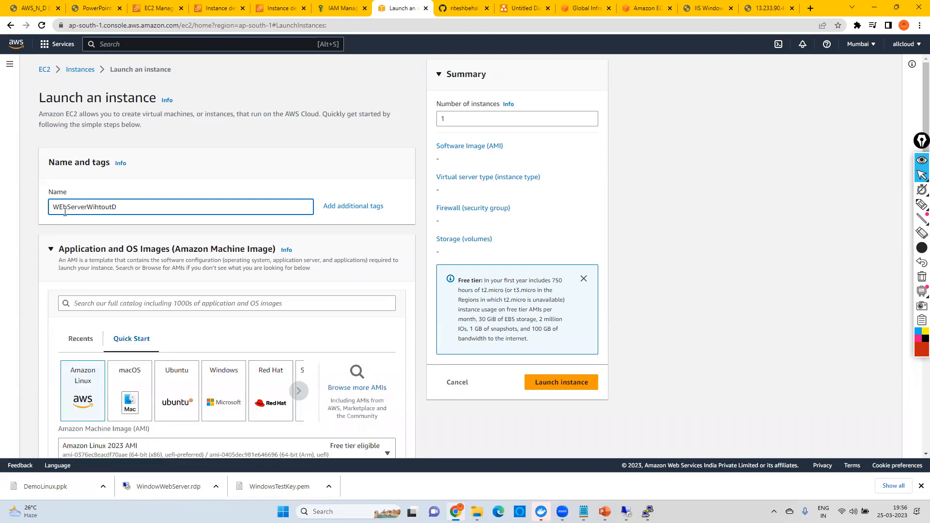
key(BackSpace)
text(e)
key(BackSpace)
text(h)
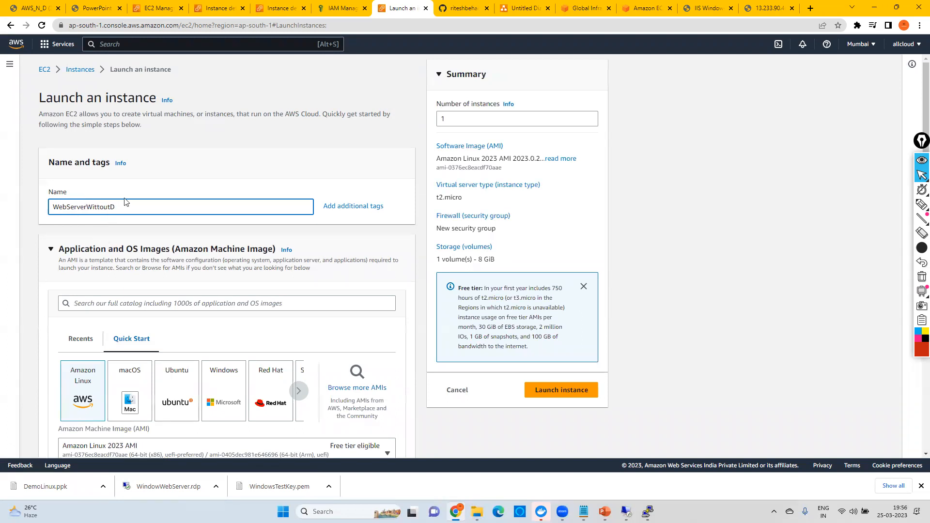
text(h)
text(T)
Step: Choose the Windows image, Microsoft Windows Server 2022 Base, and set the instance type to t2.medium
scroll(223, 198, down, 4)
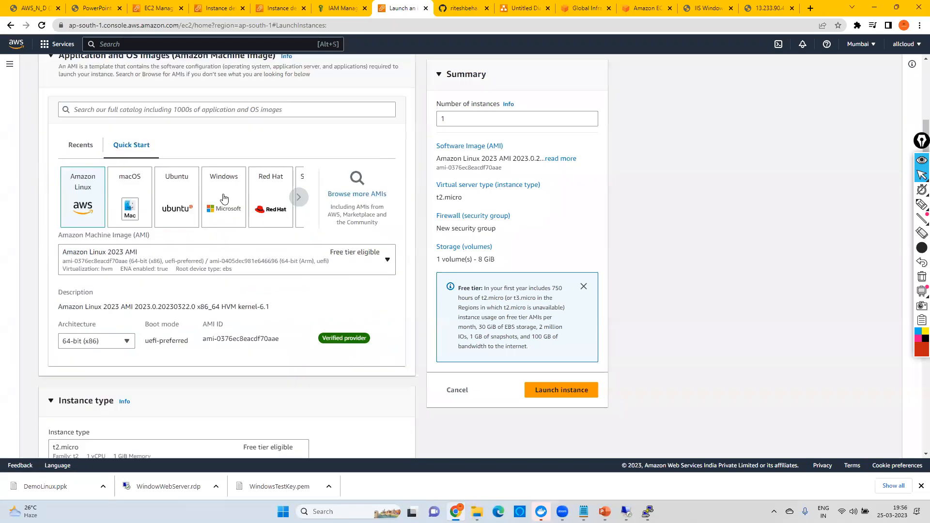
click(225, 198)
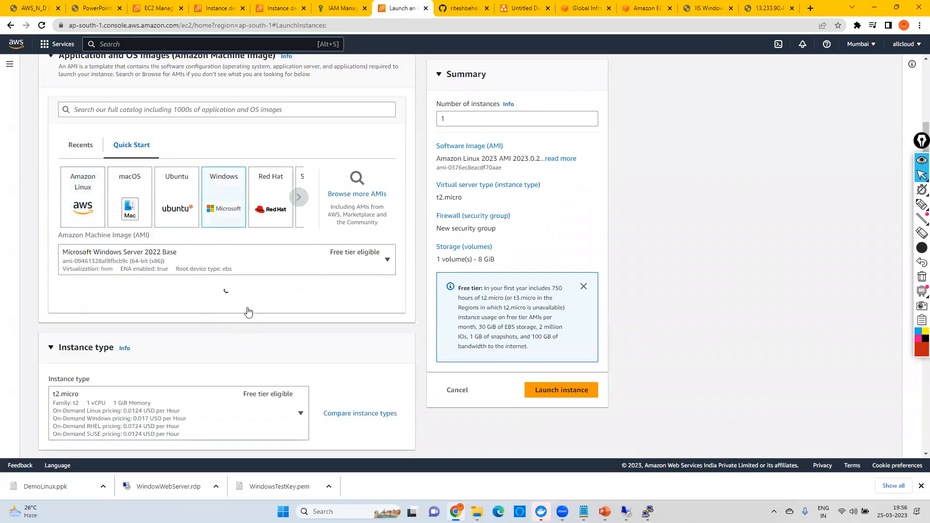
scroll(287, 212, down, 3)
click(140, 310)
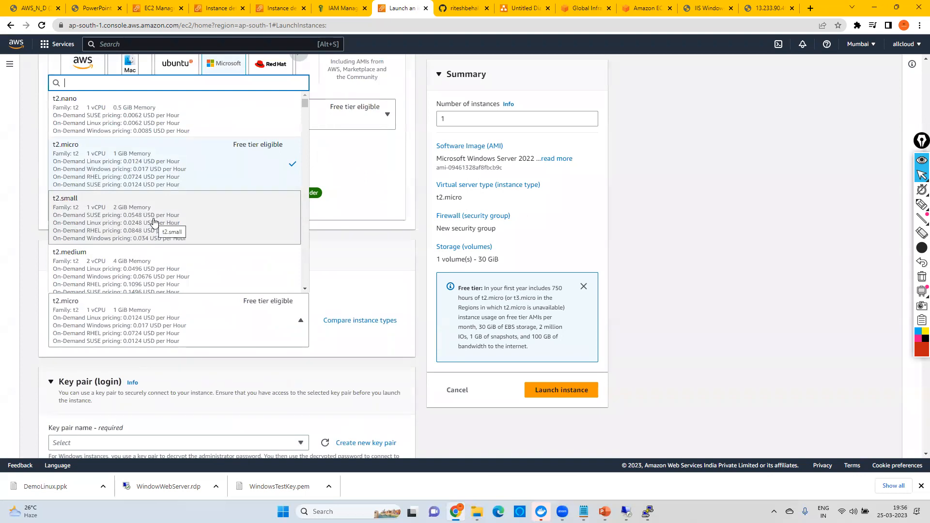
click(155, 261)
Step: Dismiss the new key pair dialog and assign the existing WindowsTestKey key pair to the instance
scroll(245, 285, down, 4)
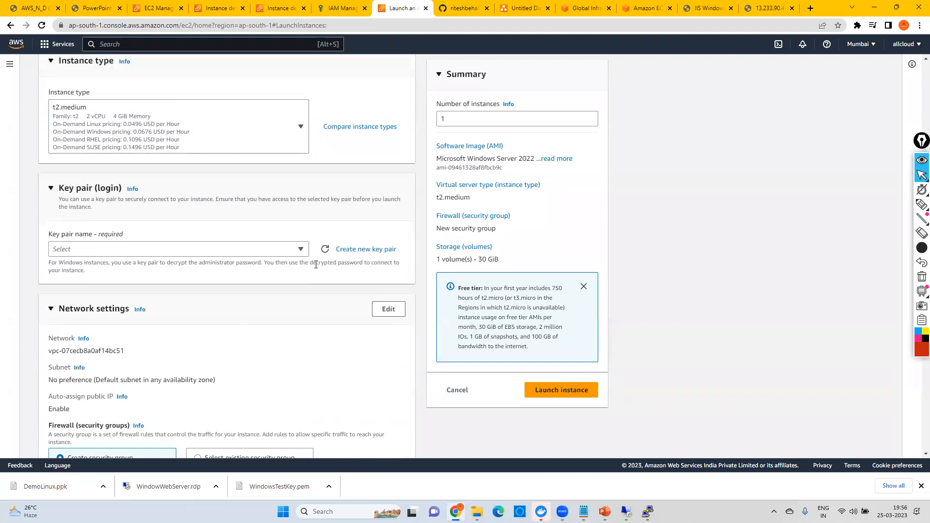
click(359, 249)
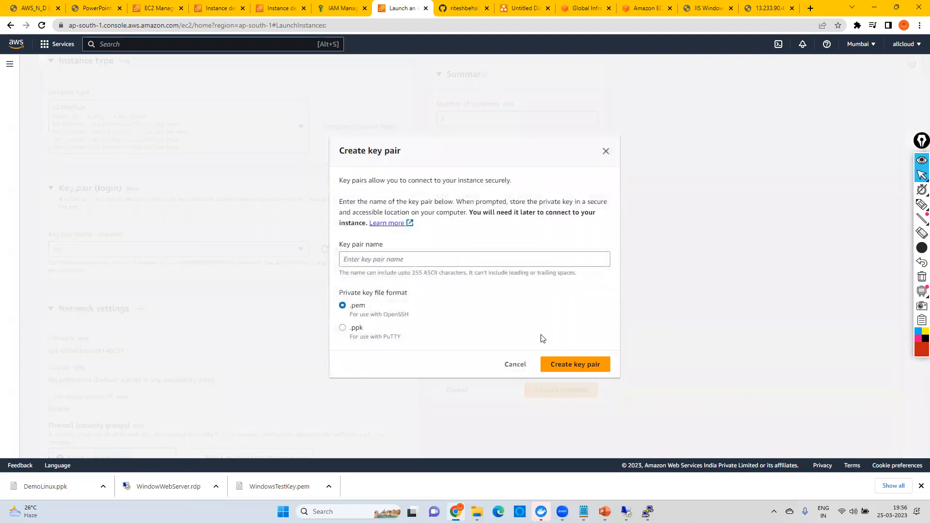
click(606, 154)
click(170, 252)
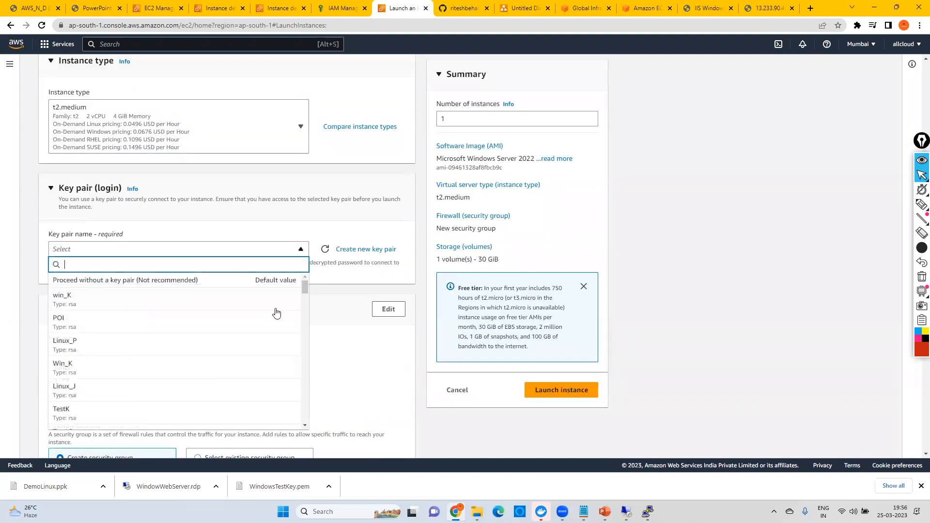
drag(306, 289, 310, 424)
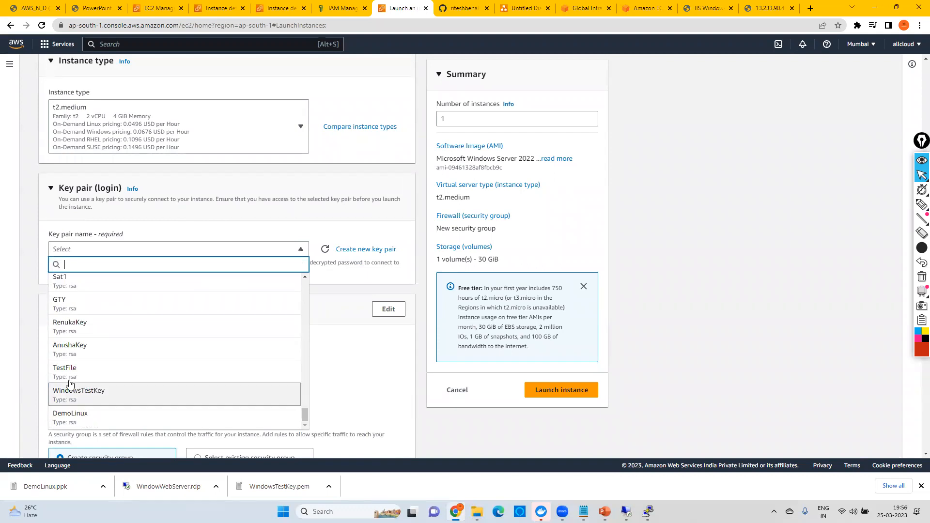
click(81, 395)
Step: Set the IAM instance profile to Ec2WithoutRDPDemo in the advanced details and launch the instance
scroll(243, 280, down, 3)
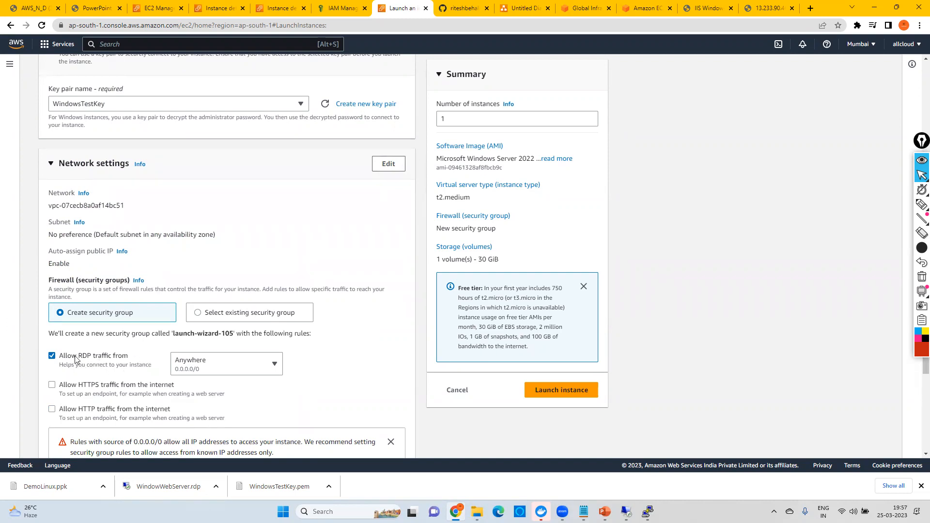
scroll(127, 367, down, 5)
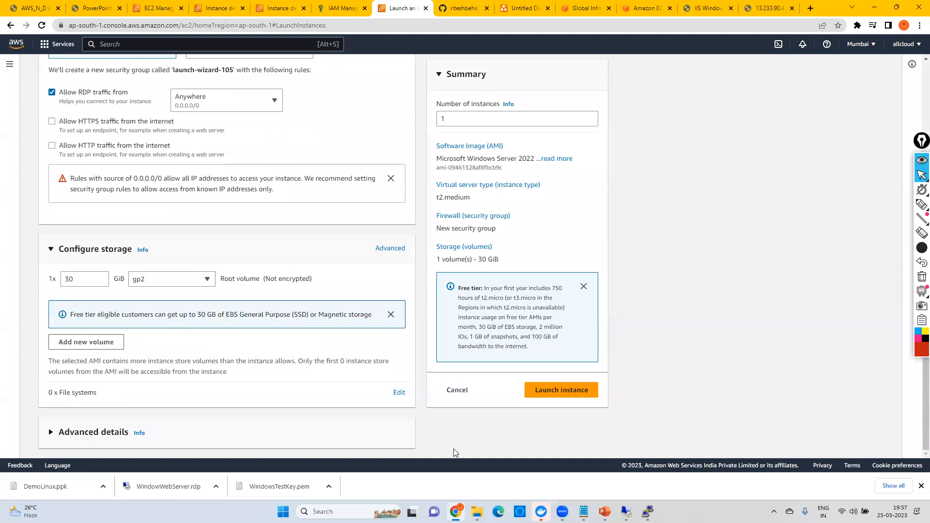
click(52, 432)
scroll(209, 370, down, 7)
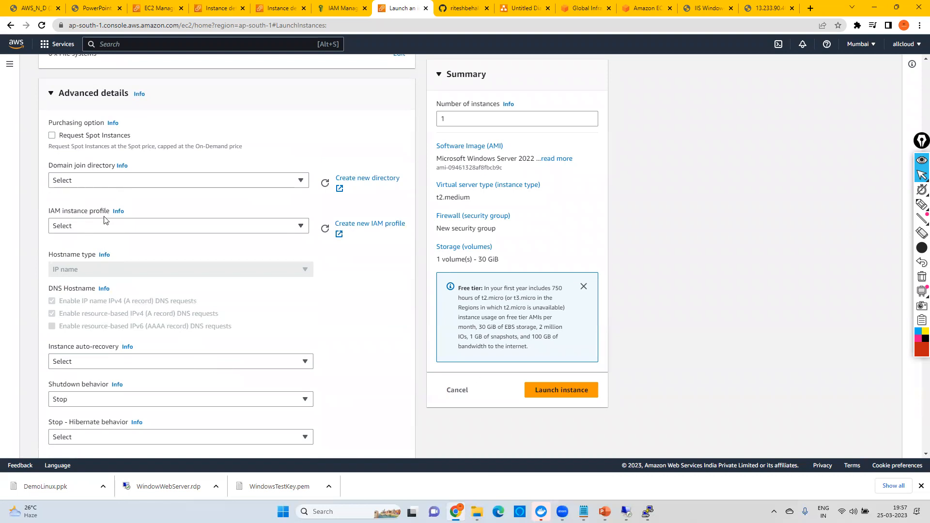
click(92, 226)
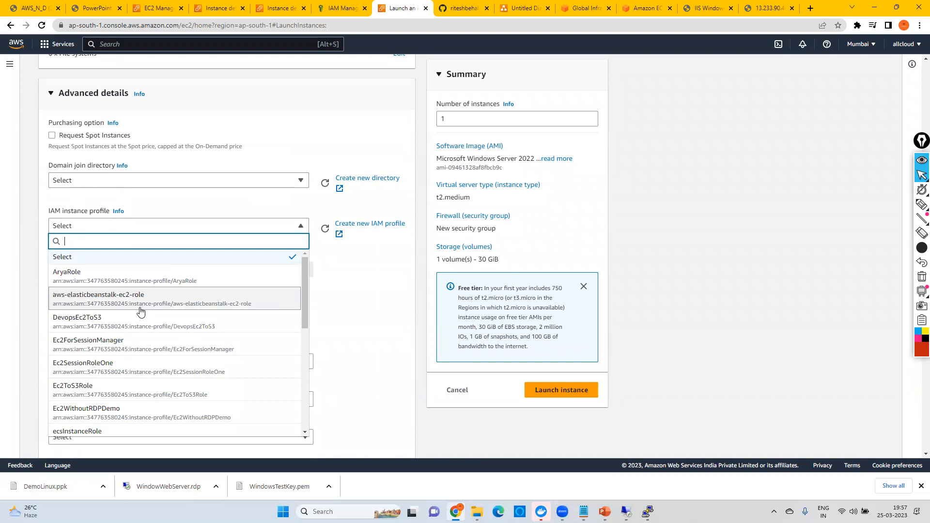
click(105, 415)
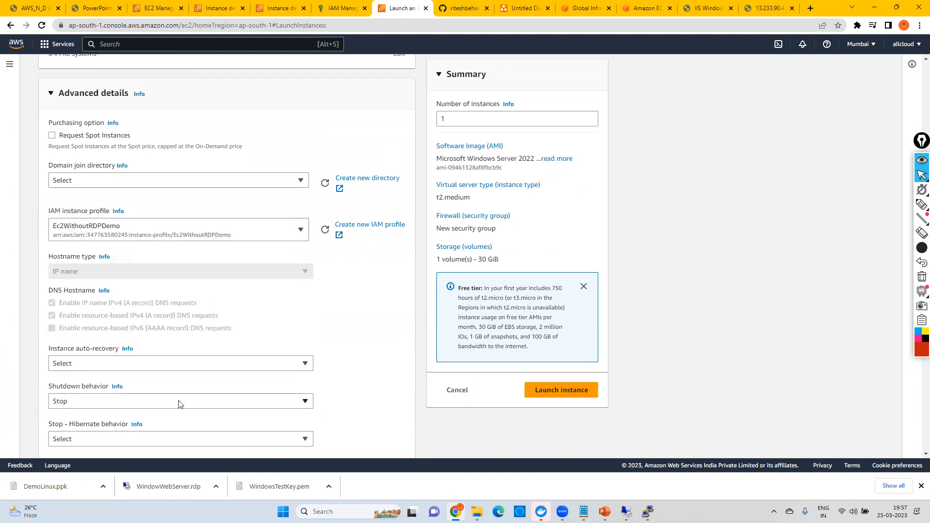
click(562, 391)
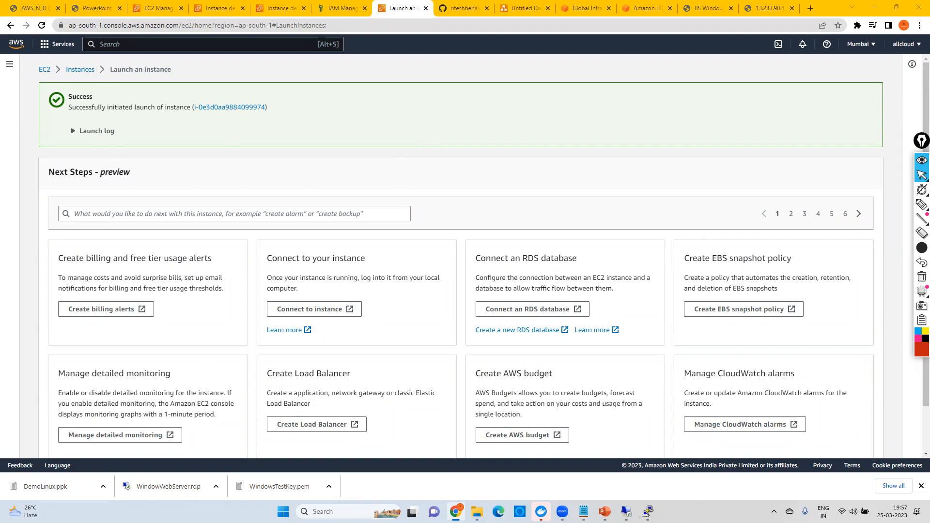
Step: Switch to Notepad, delete the AMI and Amazon Machine Image lines from the EC2 notes, and minimize both notes windows
key(alt+Tab)
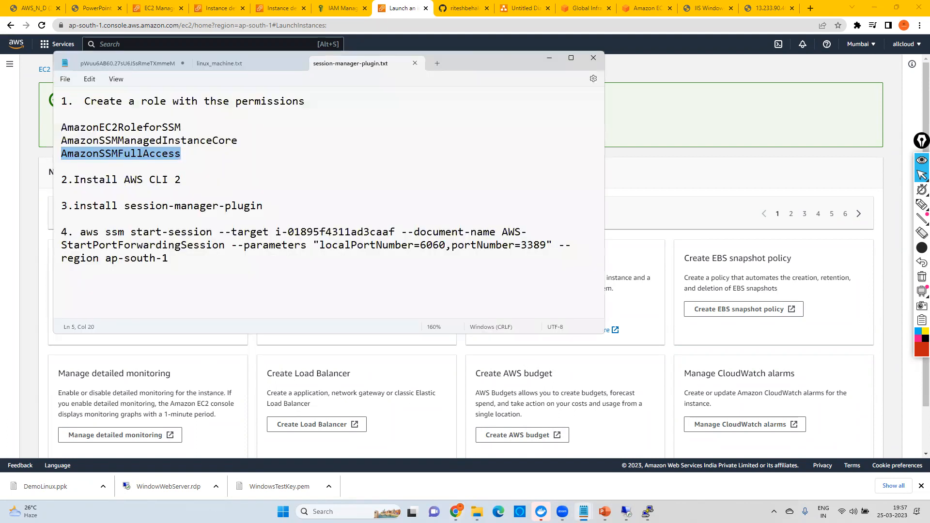
key(alt+Tab)
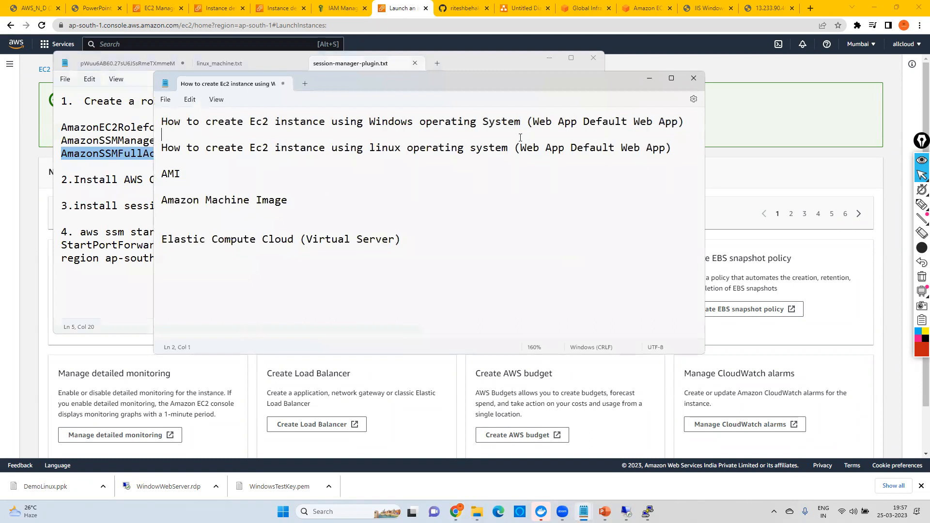
drag(521, 138, 331, 122)
drag(563, 148, 141, 123)
drag(318, 207, 119, 166)
key(Delete)
key(Delete)
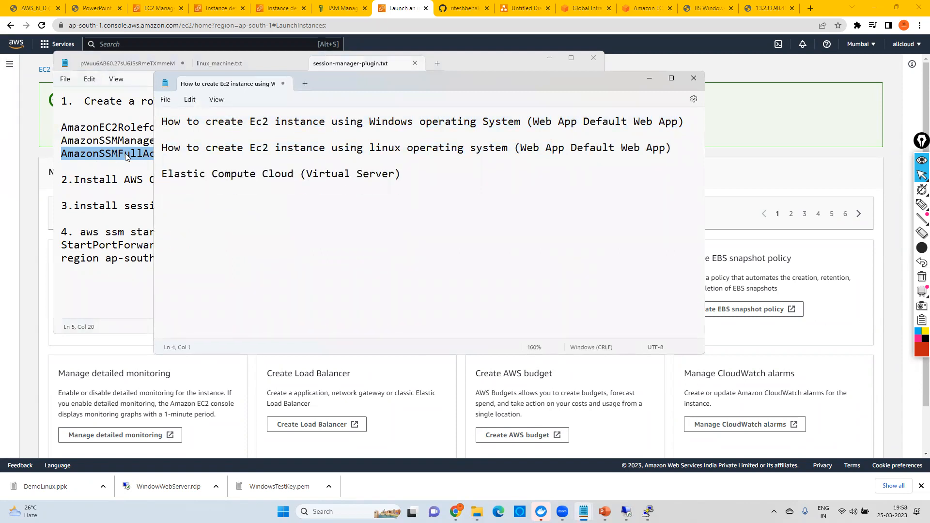
click(124, 154)
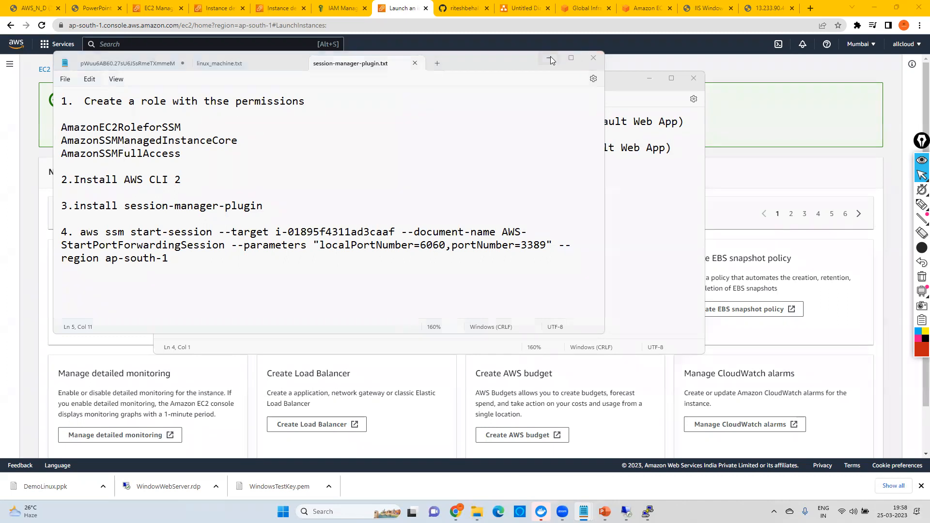
click(592, 57)
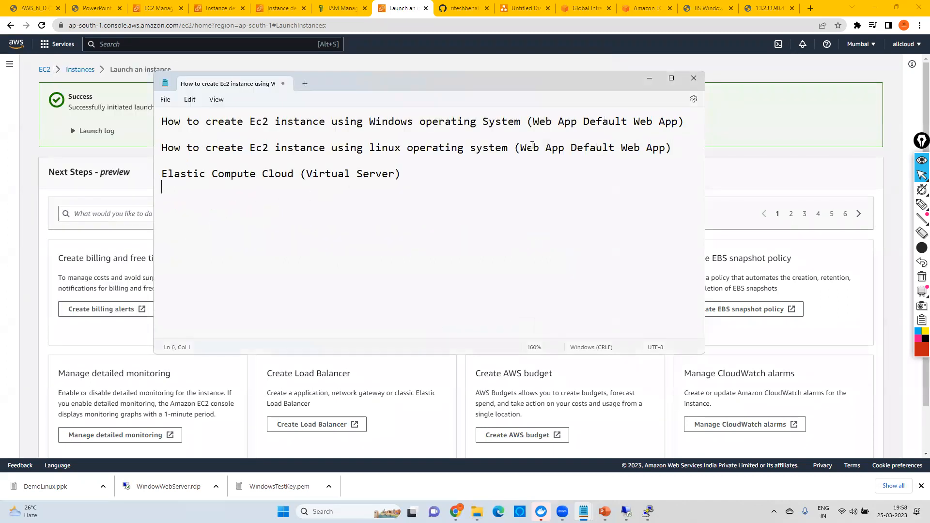
click(649, 78)
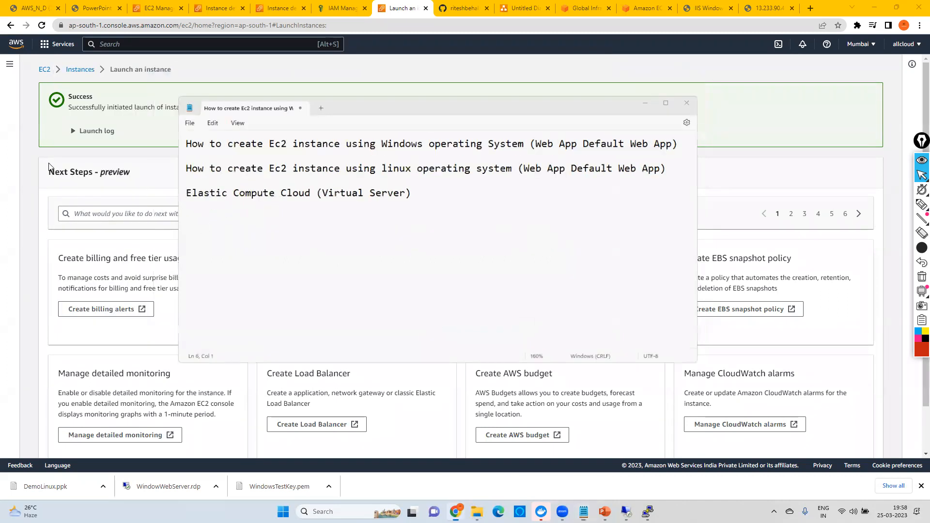
Step: Return to the EC2 Instances list, refresh it, and widen the Name column to show full instance names
click(81, 70)
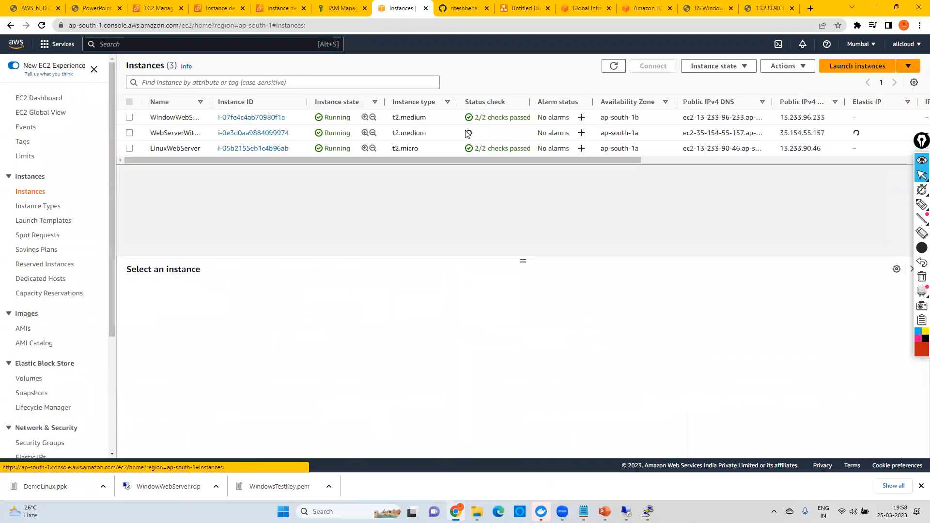
click(613, 66)
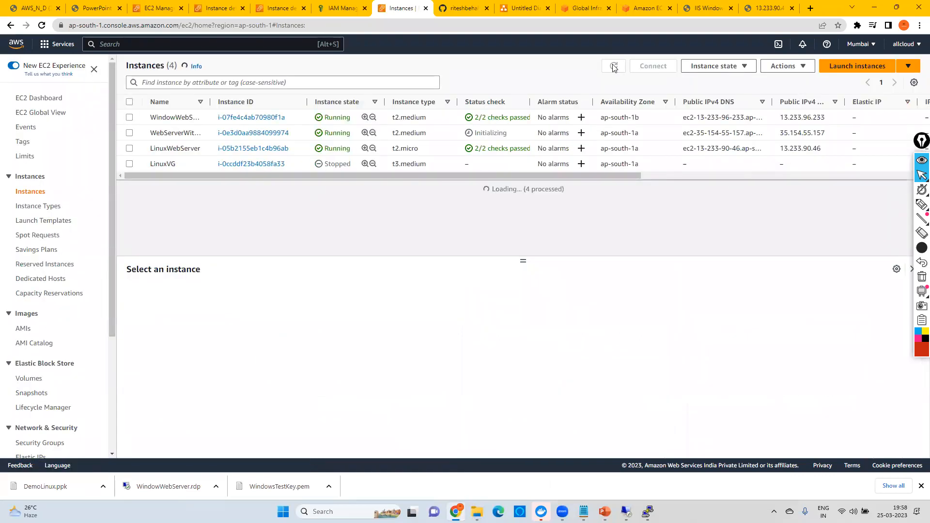
drag(211, 103, 248, 103)
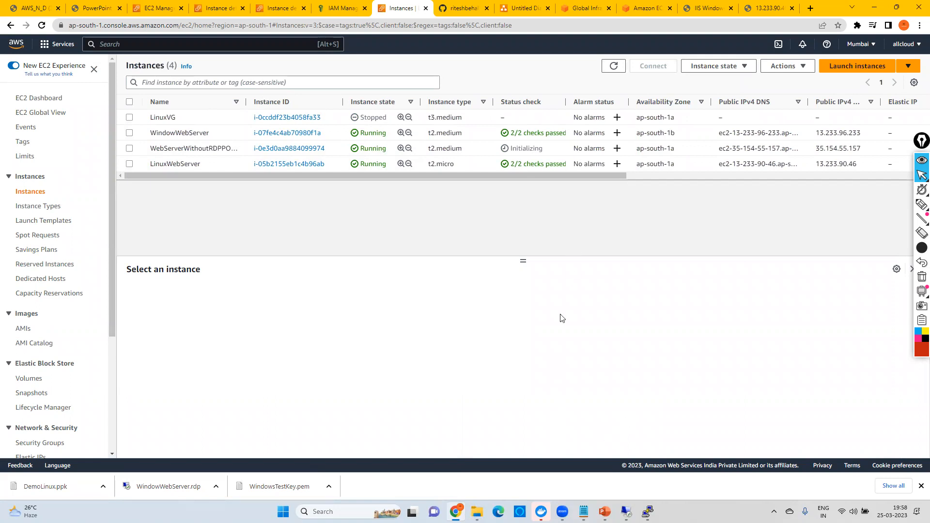
Step: Review the AWS CLI 2 and session-manager-plugin installation items in the session-manager-plugin.txt notes in Notepad
mouse_move(583, 511)
click(688, 462)
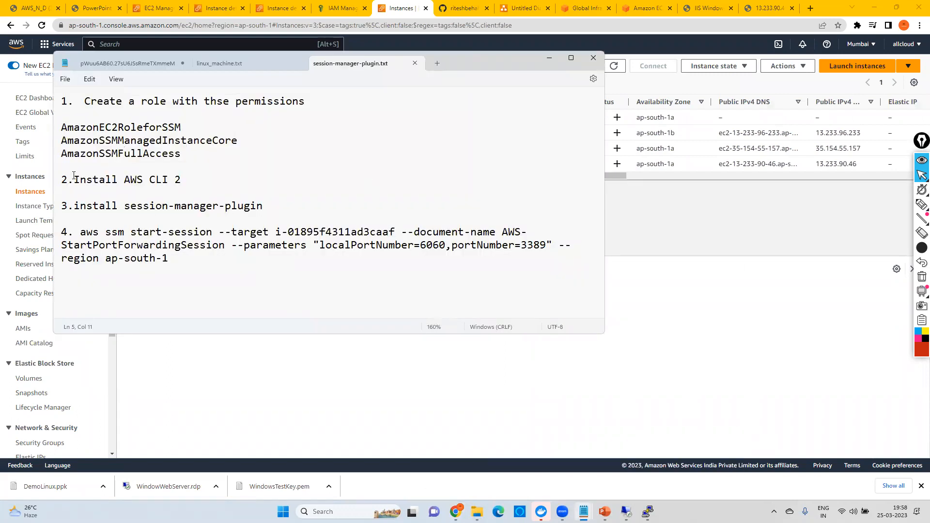
drag(74, 179, 184, 179)
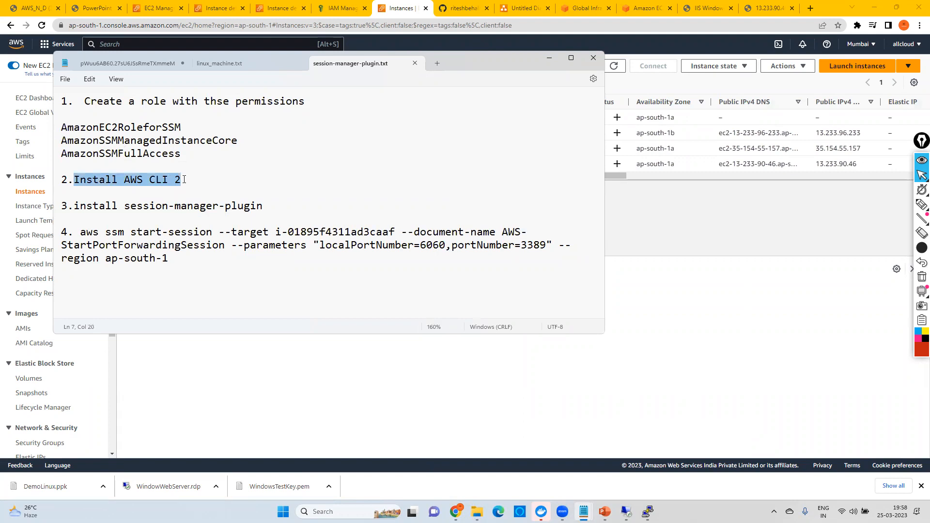
drag(124, 206, 267, 207)
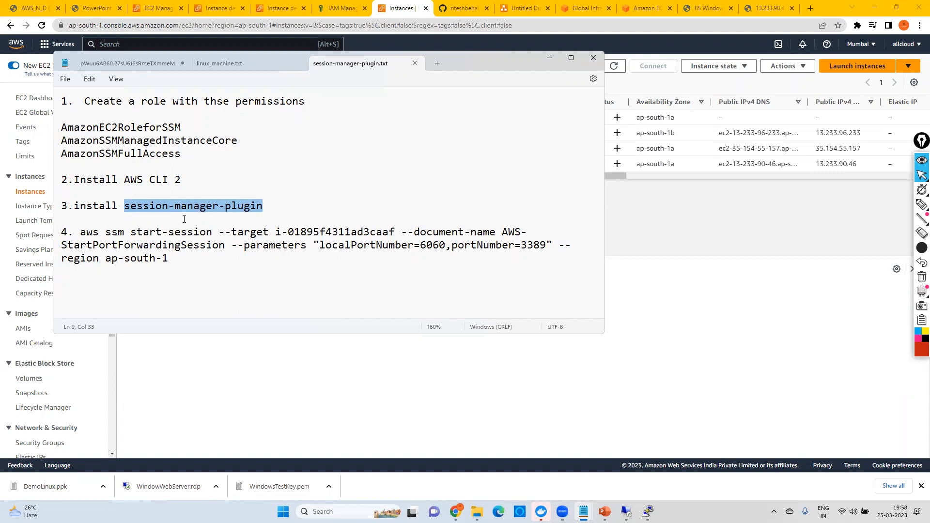
Step: Open Google in a new browser tab and search for "session-manager-plugin install for windows"
click(811, 8)
text(goo)
key(Return)
text(se)
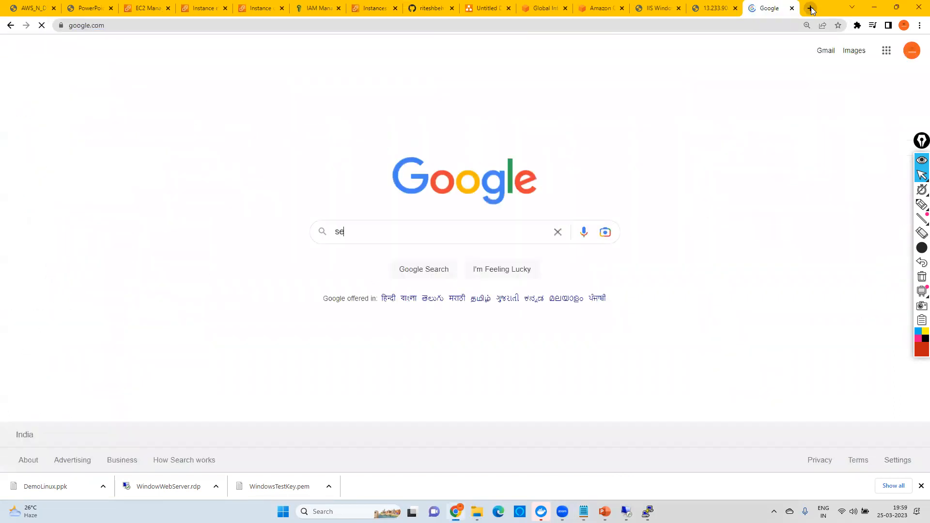
text(ssion manag)
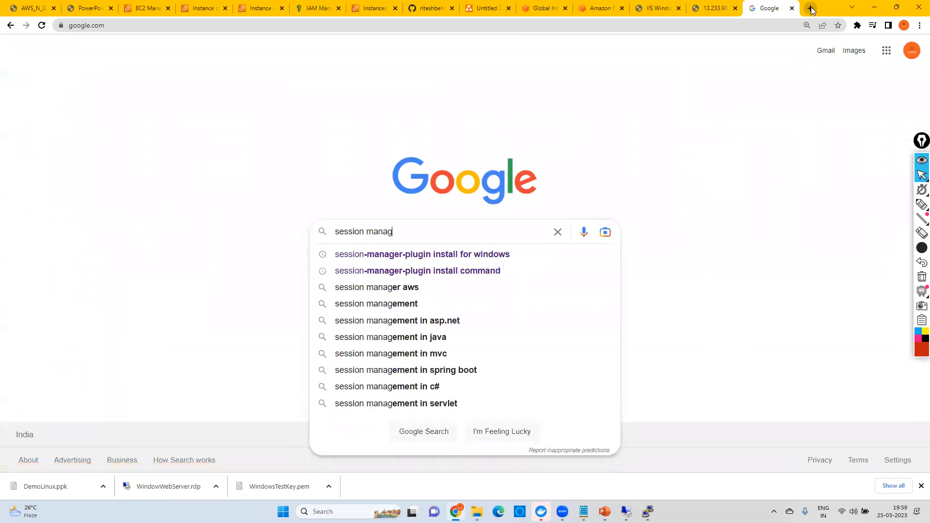
key(Escape)
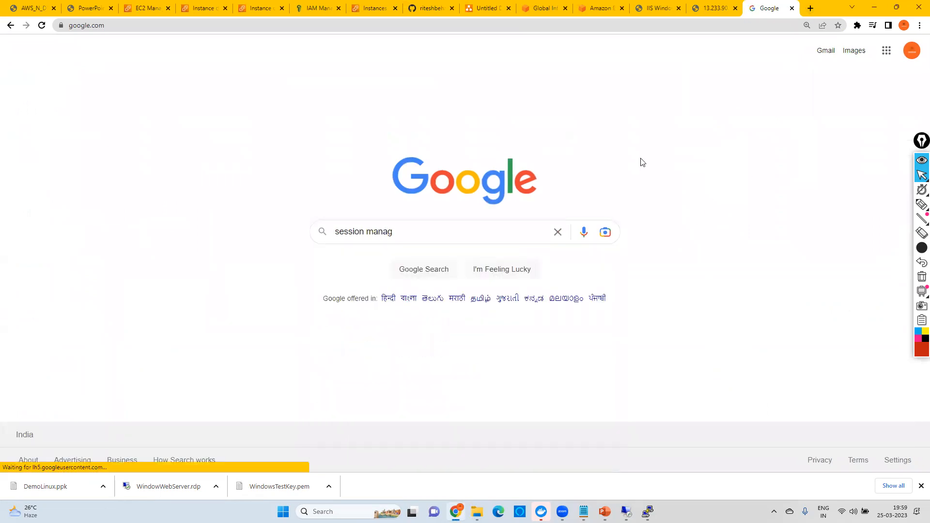
click(394, 266)
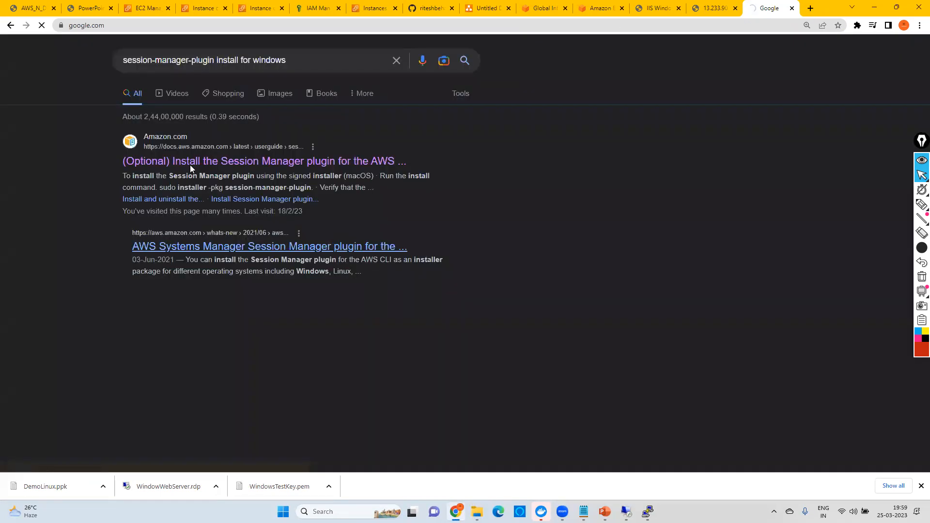
Step: Open the AWS guide's section on installing the Session Manager plugin on Windows and copy the EXE installer URL
click(247, 161)
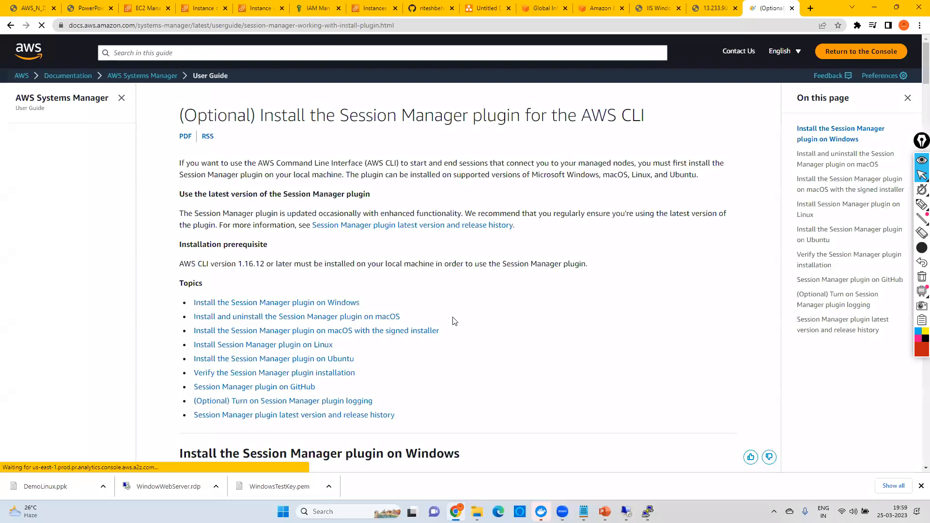
click(342, 309)
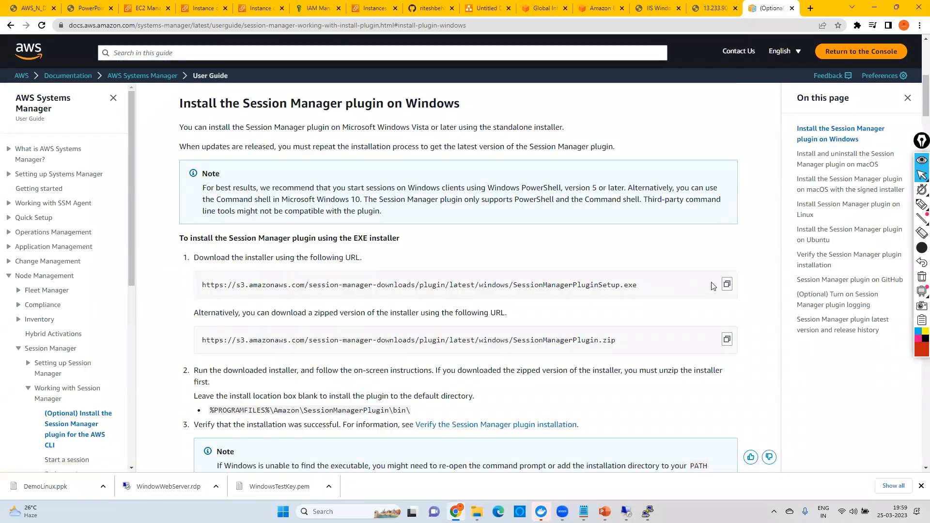
click(727, 284)
Step: Review the aws ssm start-session port forwarding command in the session-manager-plugin.txt notes, then minimize Notepad
mouse_move(648, 511)
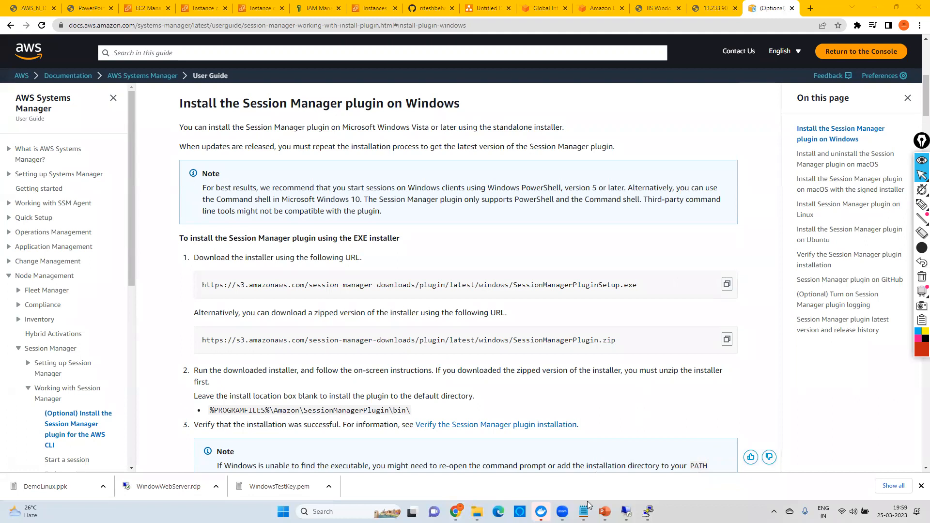
click(188, 231)
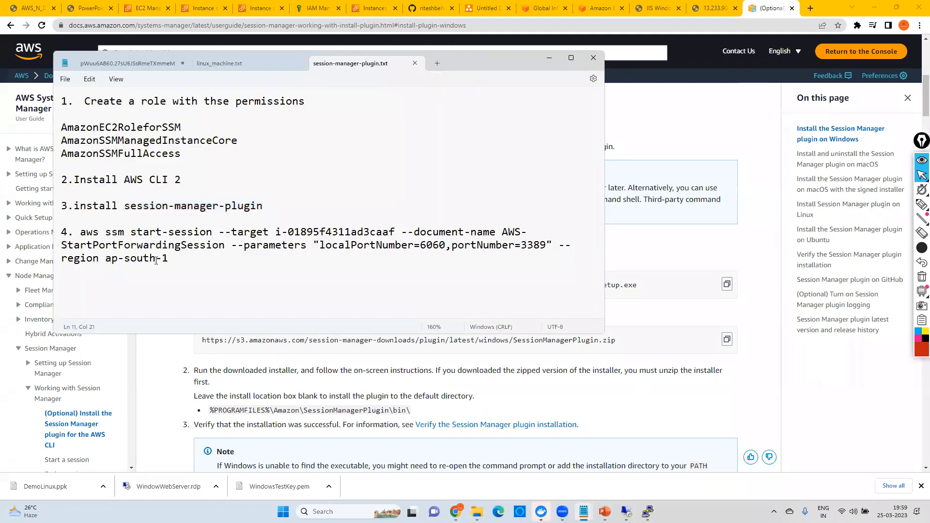
drag(170, 260, 84, 232)
click(326, 216)
click(551, 59)
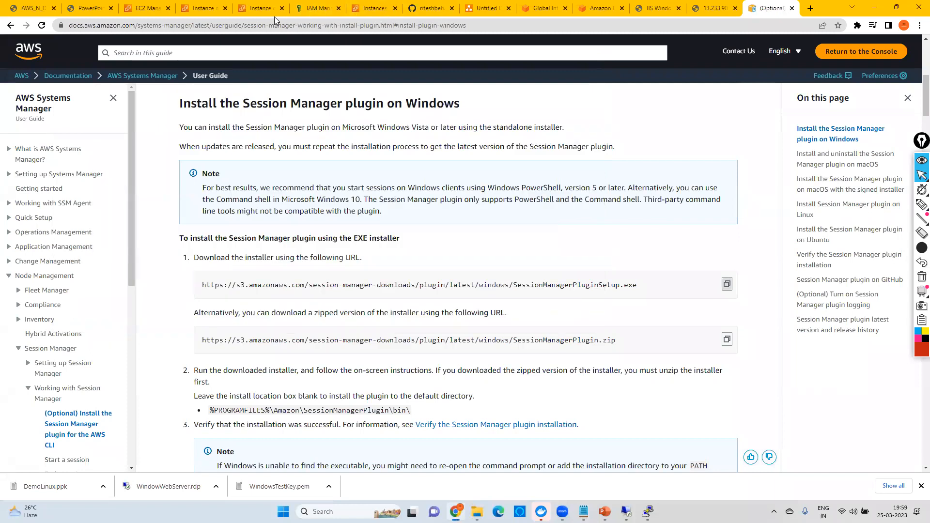
Step: Show the Instances list in the EC2 instance details tab and close the GitHub, IIS, web server and plugin guide tabs
click(267, 10)
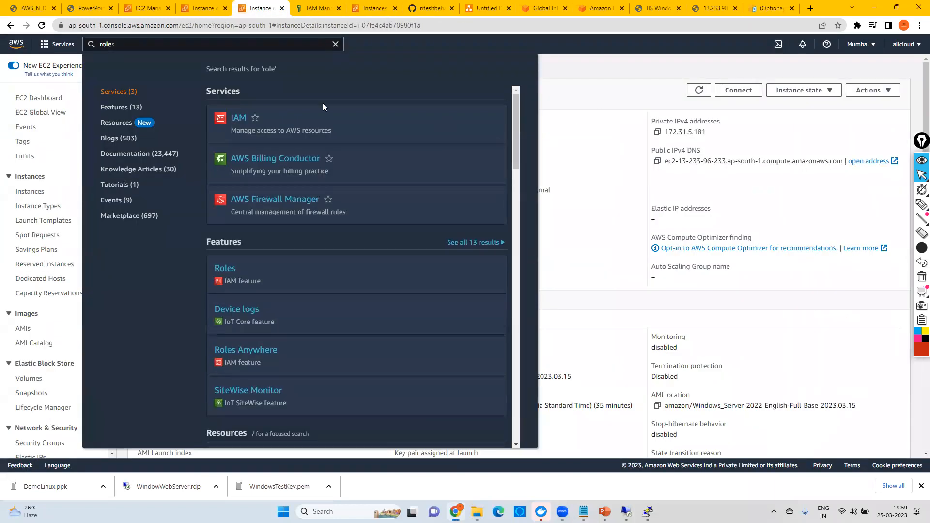
click(162, 68)
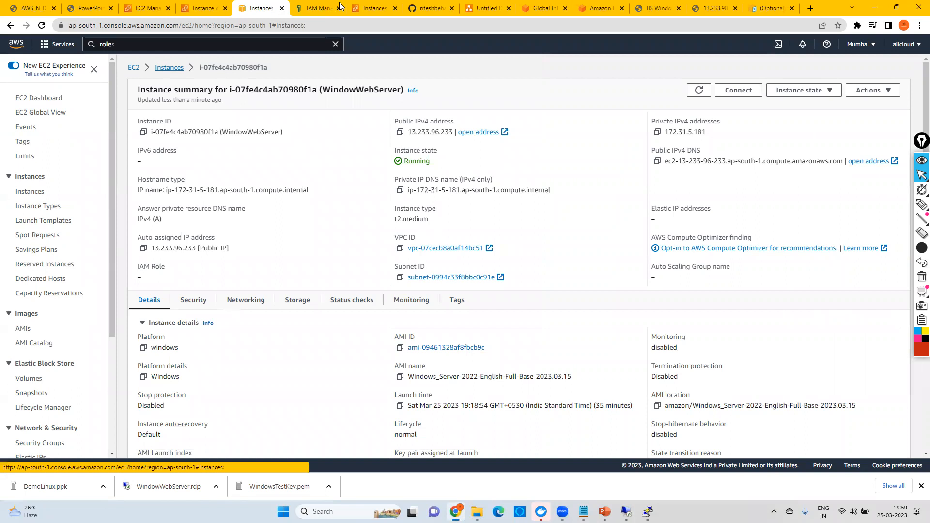
click(452, 8)
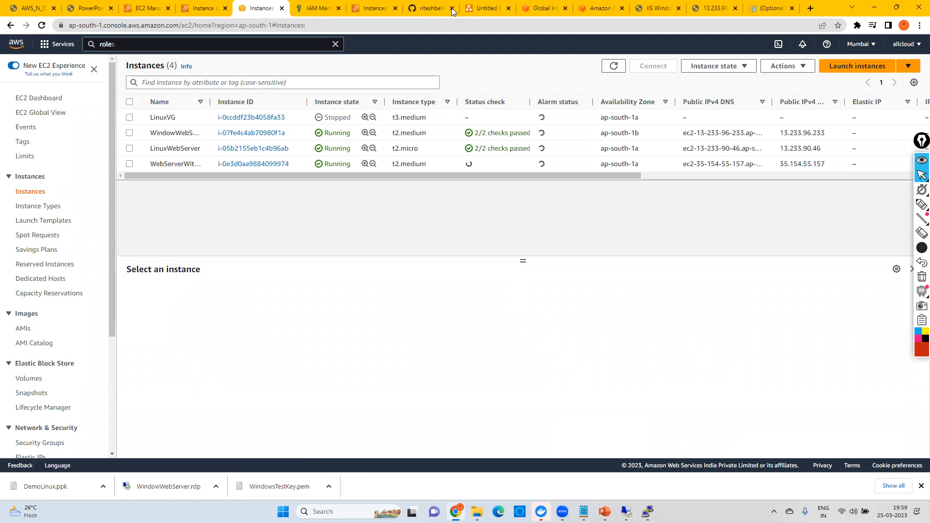
click(565, 8)
click(566, 9)
click(566, 9)
Step: Refresh the Instances list, open the WebServerWithoutRDPPORT instance, and connect to it through Session Manager
click(614, 65)
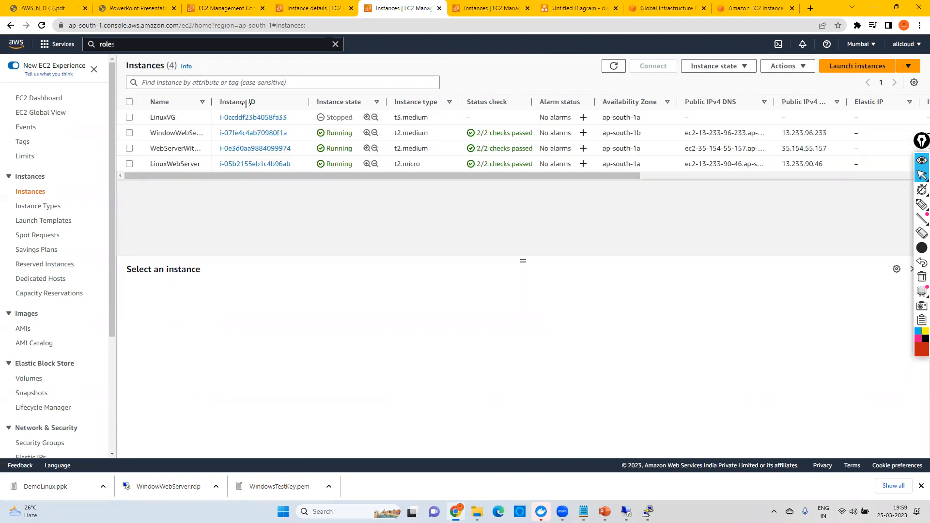
drag(211, 101, 248, 100)
click(298, 149)
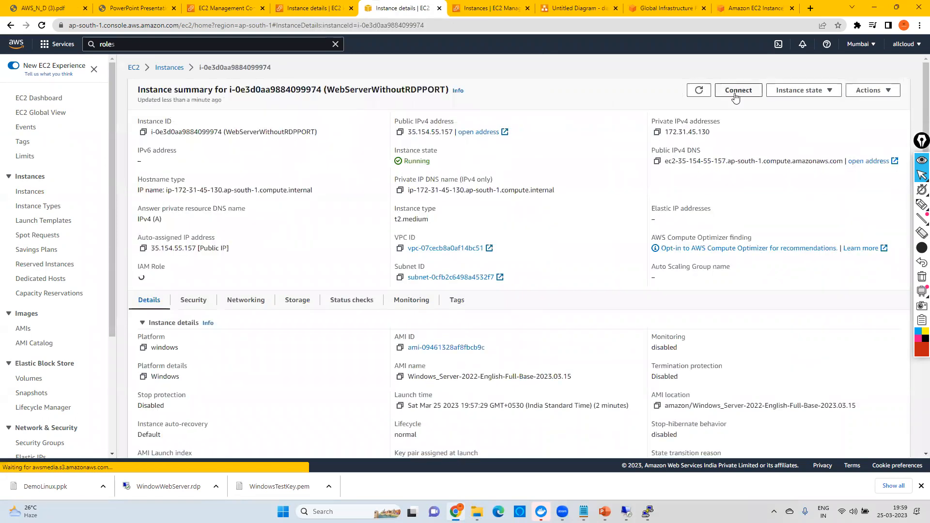
click(736, 95)
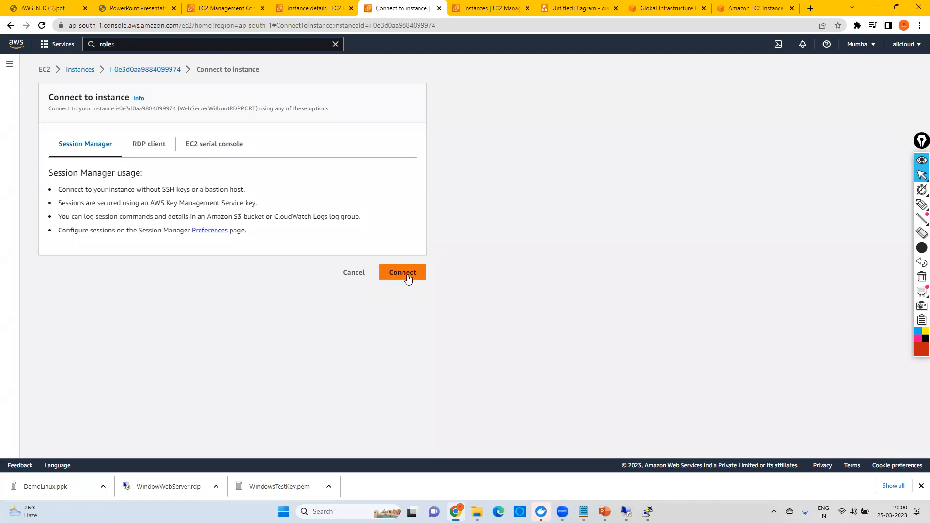
click(410, 274)
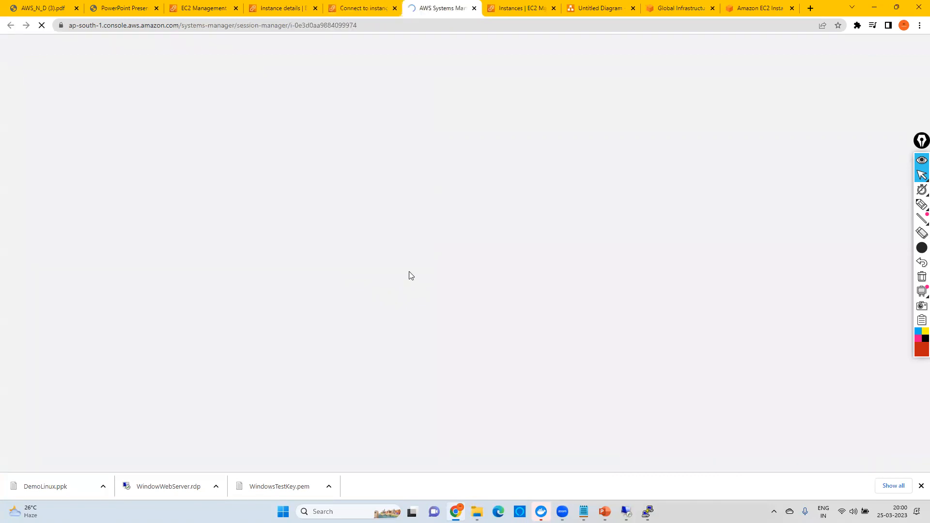
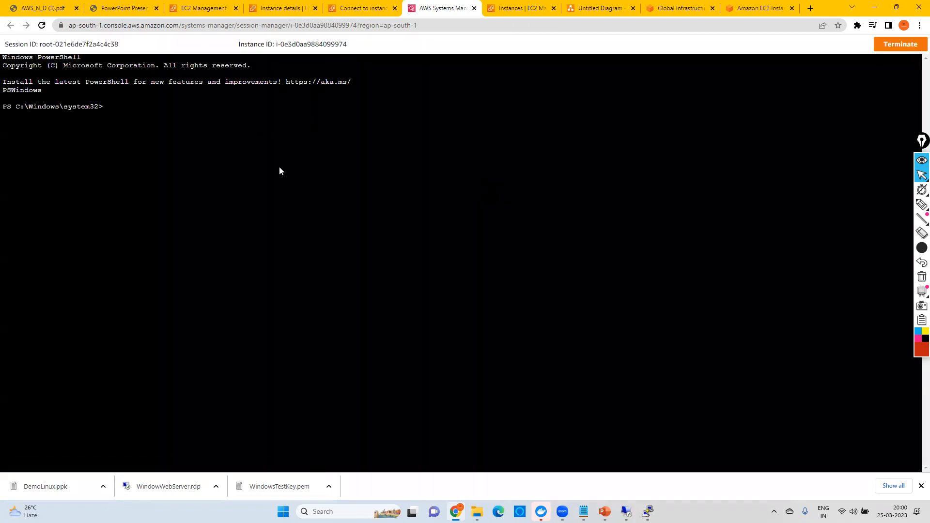
Step: Bring up the session-manager-plugin.txt notes in Notepad and copy the aws ssm start-session command from item 4
click(583, 511)
click(606, 458)
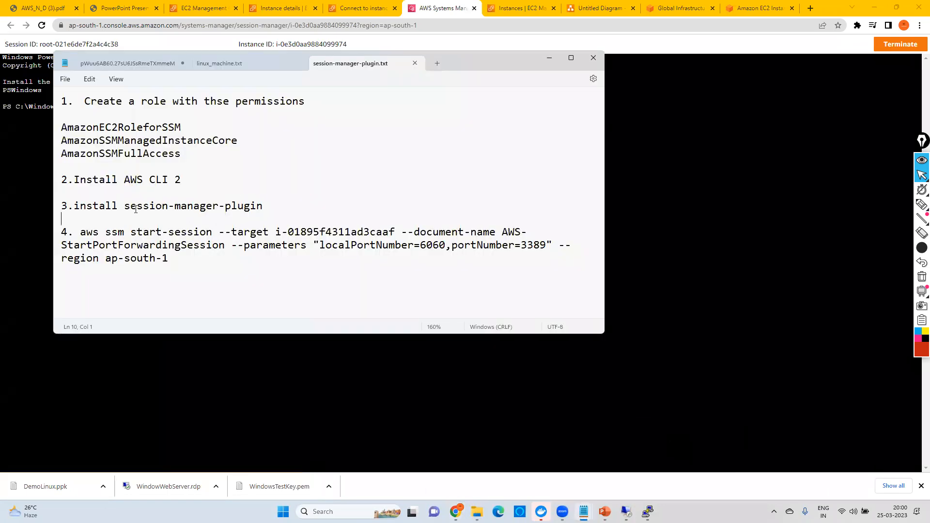
drag(93, 206, 264, 207)
drag(169, 257, 77, 231)
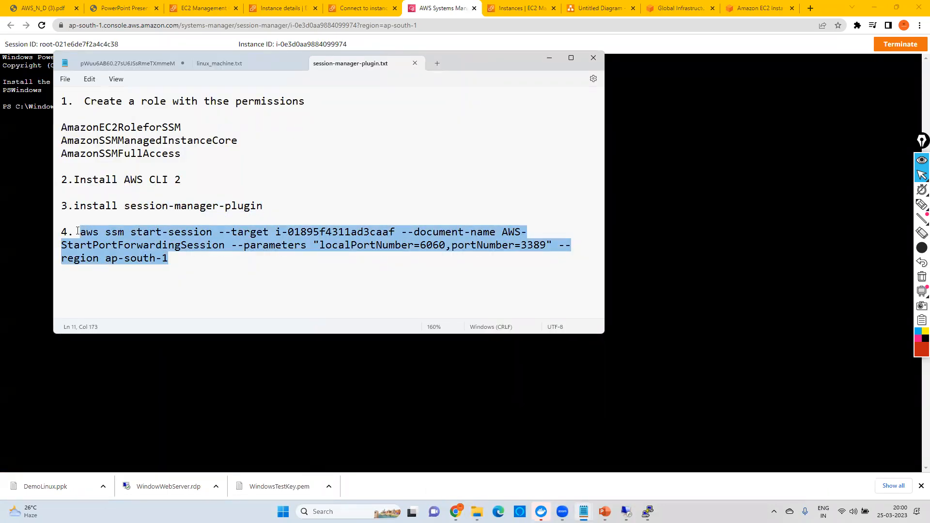
right_click(125, 237)
click(161, 291)
Step: Open Command Prompt and move its window away from the start-session command in the notes
click(353, 511)
text(cmd)
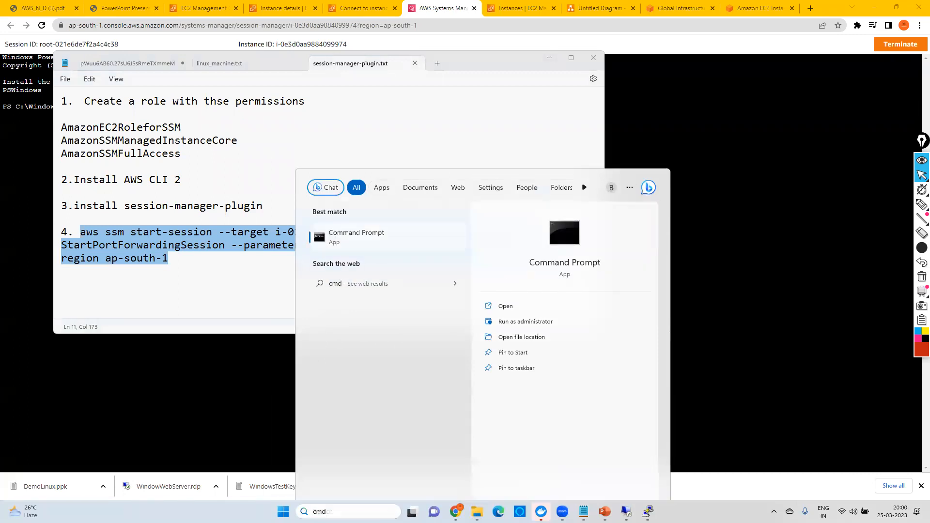
key(Escape)
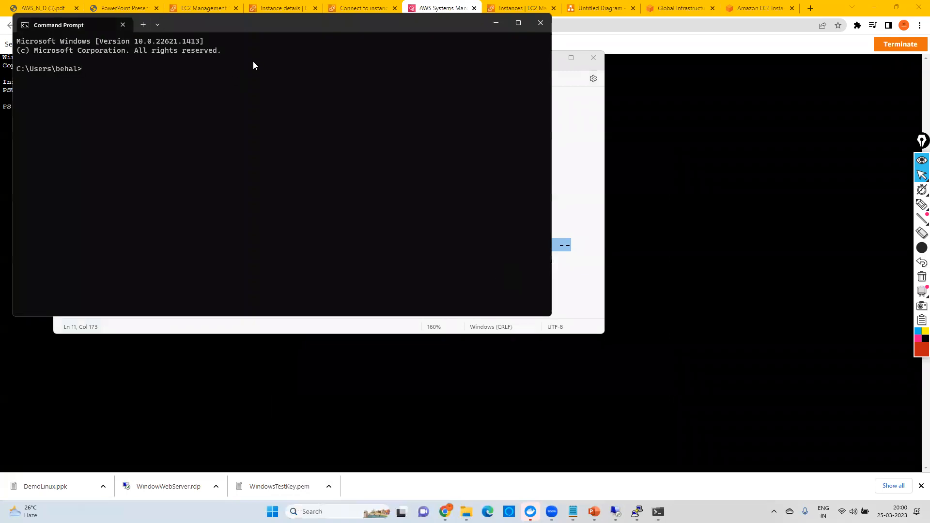
drag(246, 23, 657, 310)
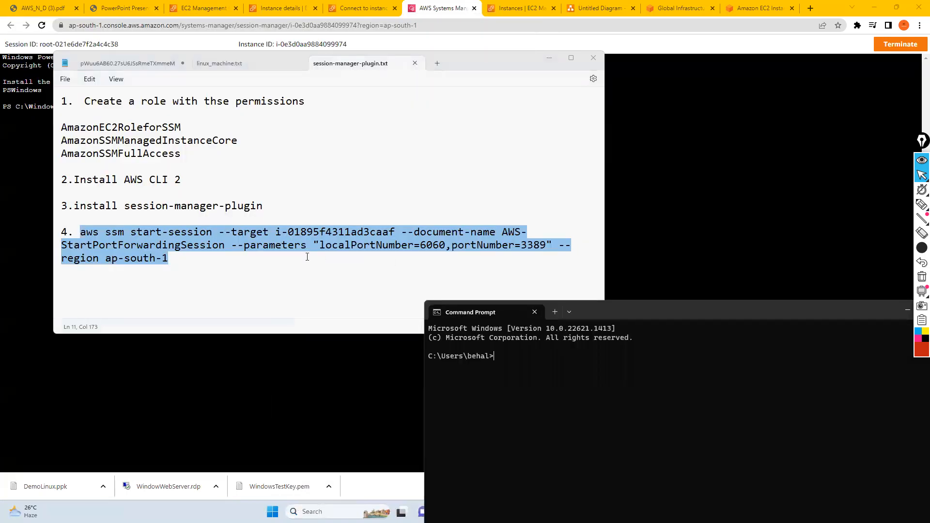
Step: Review the start-session and --target parts of the command, then copy the WebServerWithoutRDPPORT instance ID from the Connect to instance page
click(296, 256)
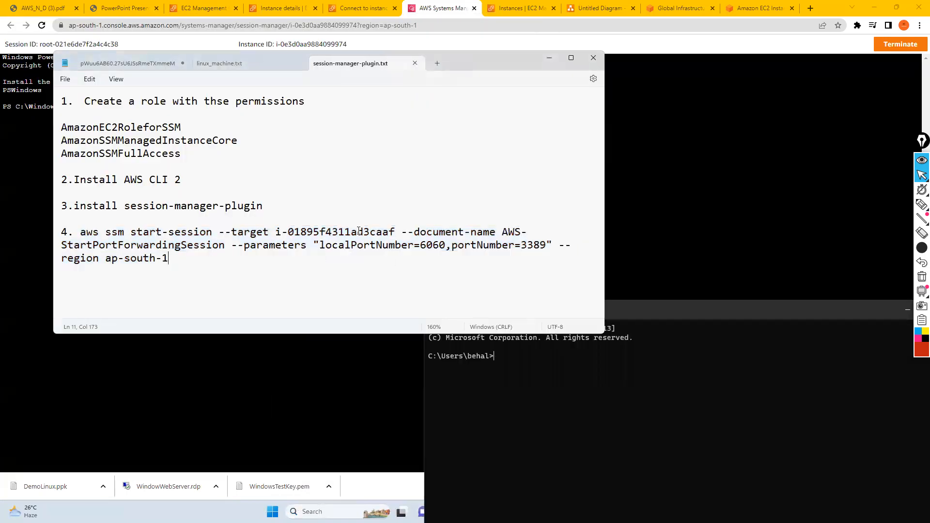
click(246, 276)
drag(80, 233, 210, 233)
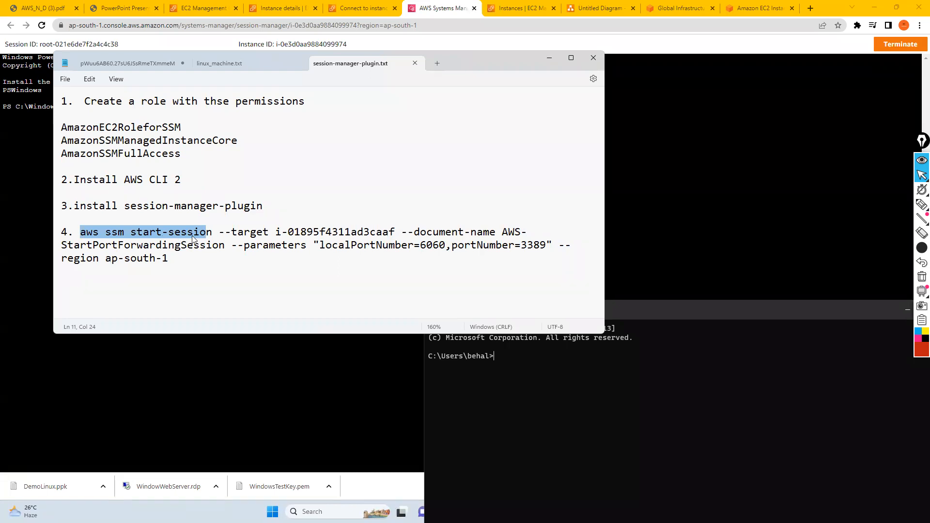
drag(231, 233, 269, 233)
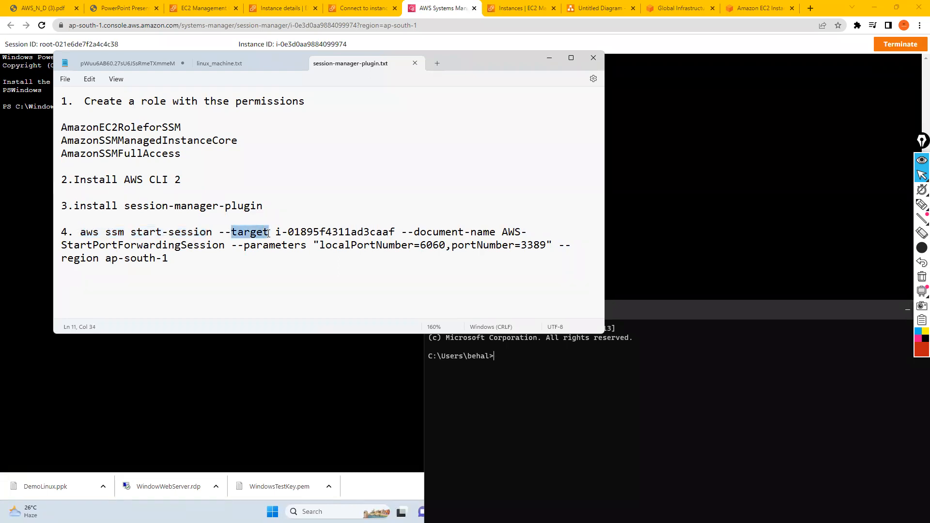
click(349, 6)
drag(182, 69, 110, 69)
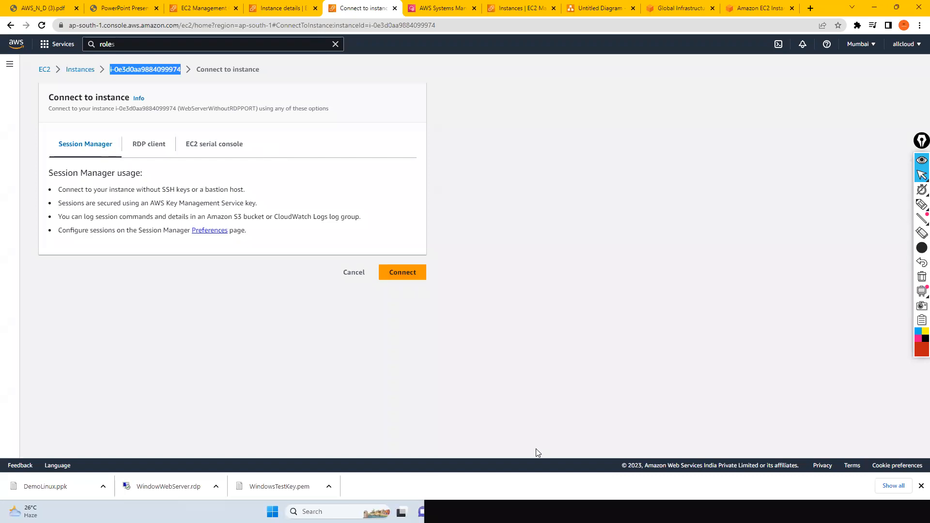
key(alt+Tab)
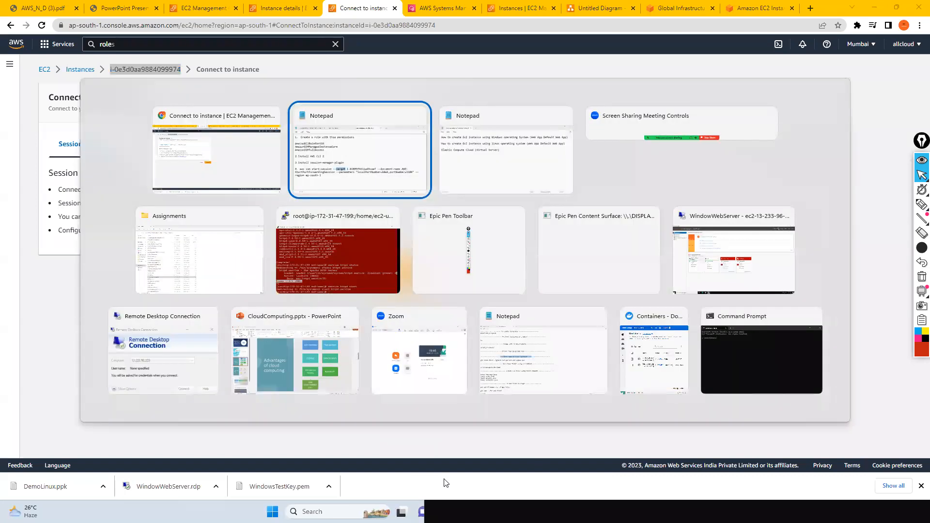
key(alt+Tab)
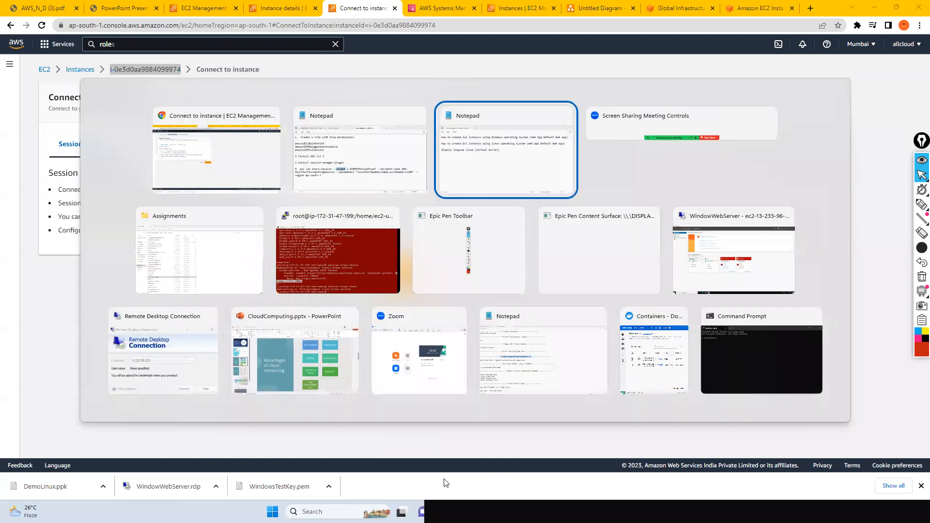
click(354, 186)
click(275, 231)
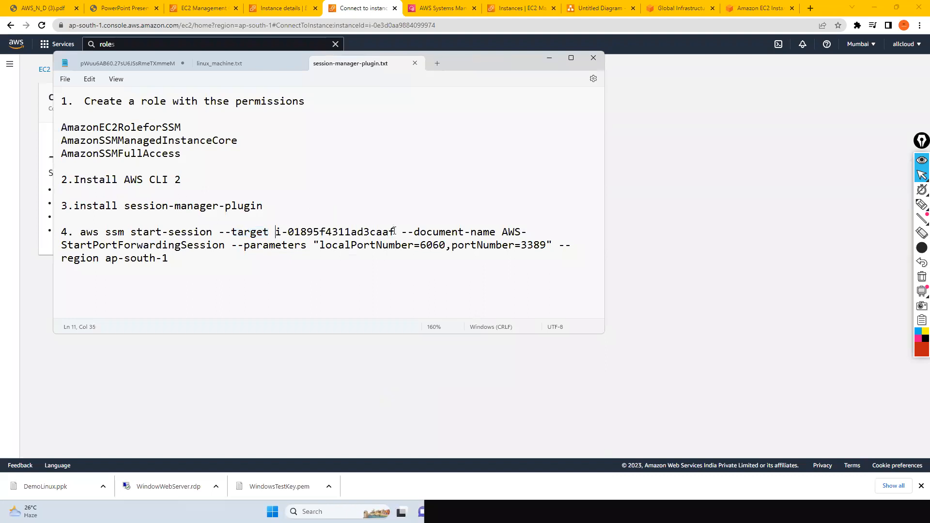
drag(393, 232, 279, 234)
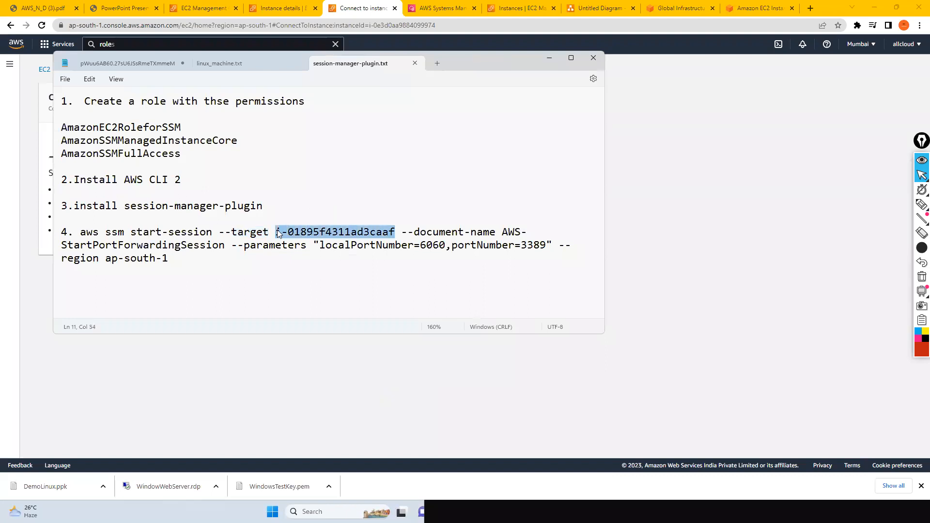
key(ctrl+v)
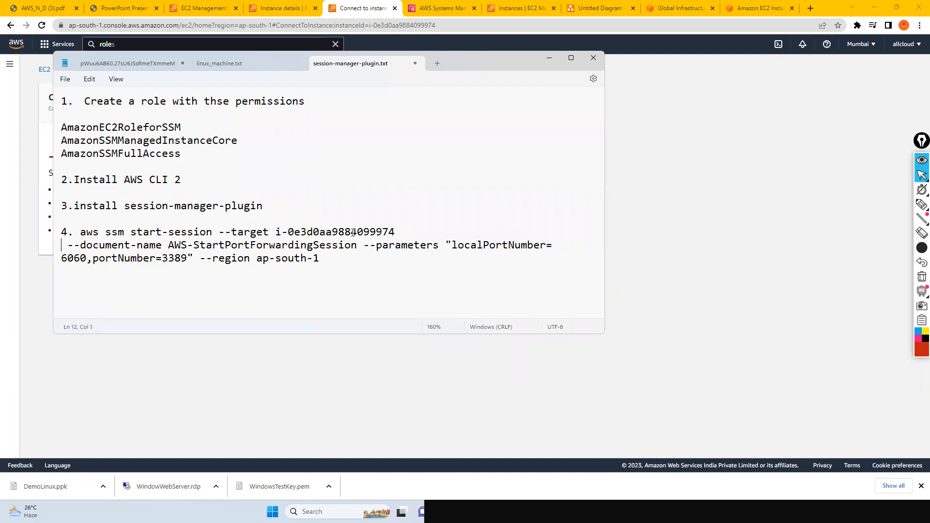
key(BackSpace)
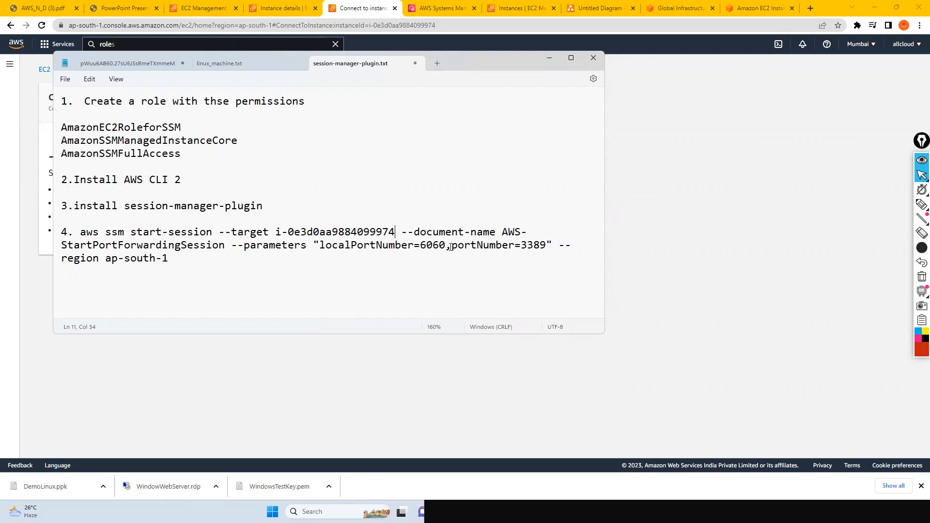
Step: Check the command's portNumber value and copy the complete updated aws ssm start-session command from the notes
drag(521, 245, 549, 245)
click(168, 259)
shift+click(81, 232)
key(ctrl+c)
right_click(137, 242)
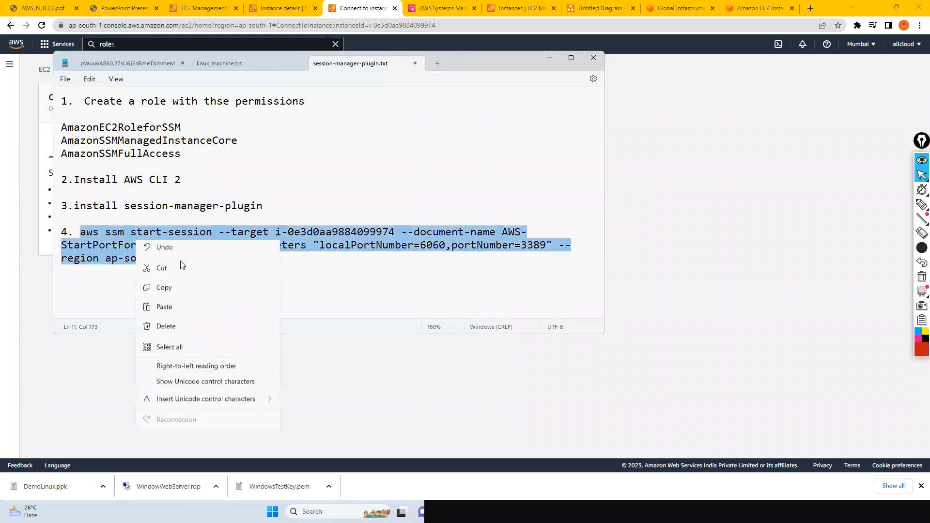
click(164, 290)
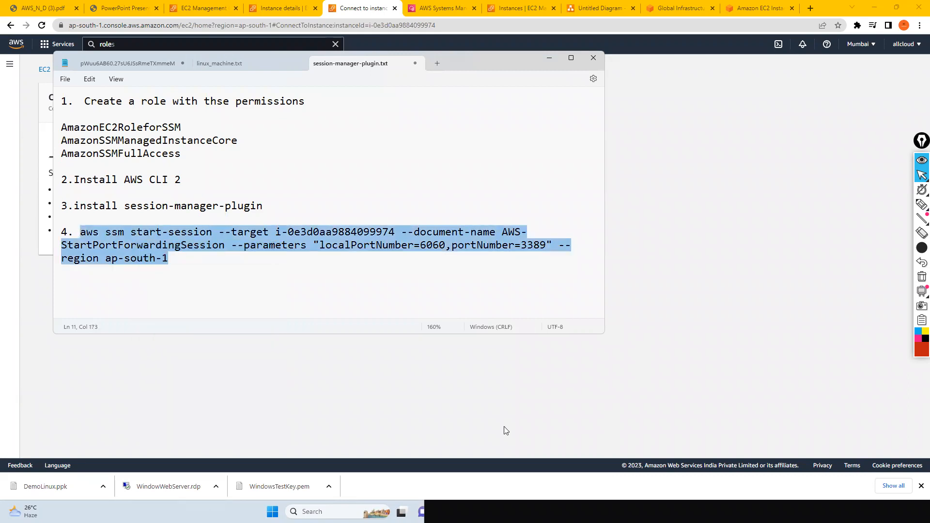
key(alt+Tab)
key(alt+Tab)
key(alt+Tab)
key(alt+Tab)
key(alt+Tab)
key(alt+Tab)
key(alt+Tab)
key(alt+Tab)
key(alt+Tab)
key(alt+Tab)
key(alt+Tab)
key(alt+Tab)
key(alt+Tab)
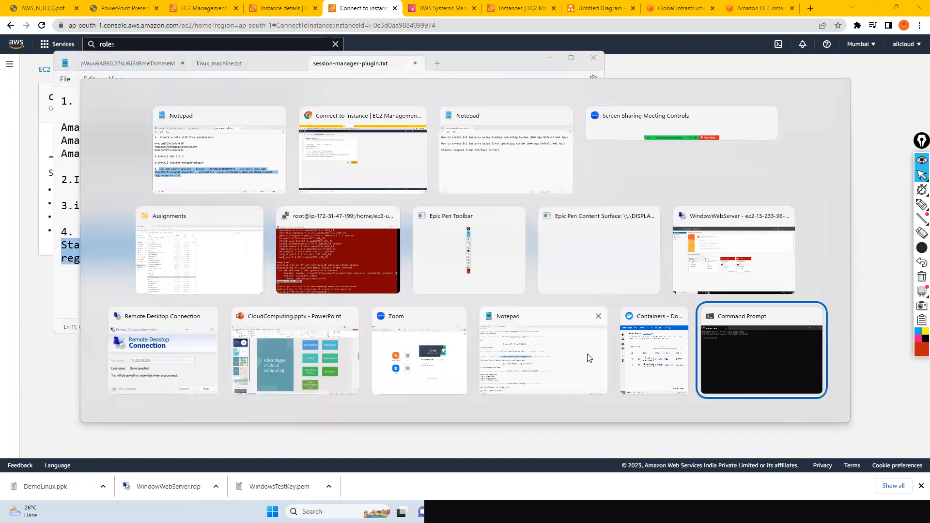
key(ctrl+v)
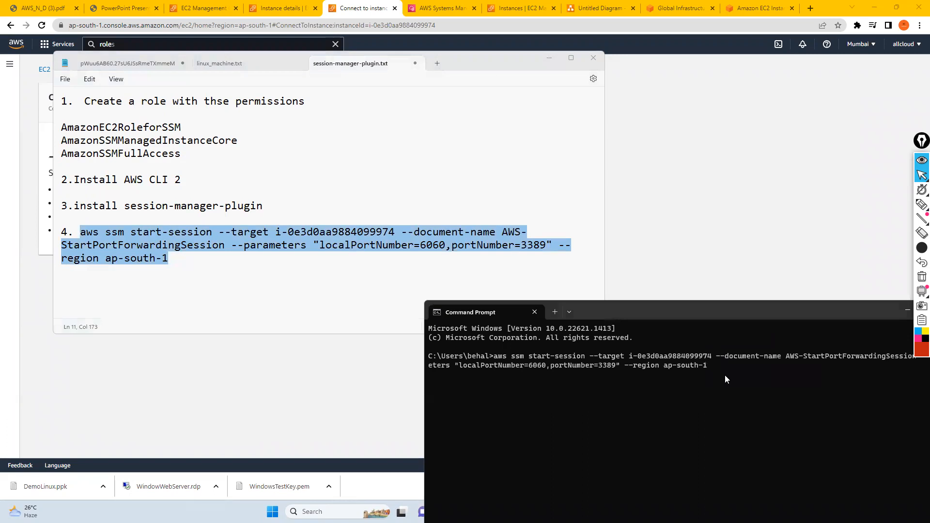
key(Return)
drag(649, 307, 511, 198)
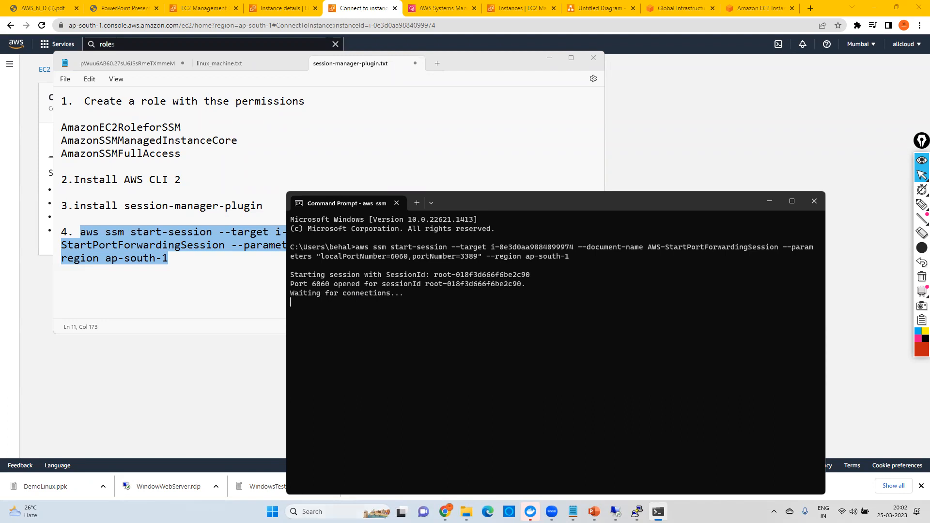
Step: Open Remote Desktop Connection and start a connection to localhost:6060
click(313, 511)
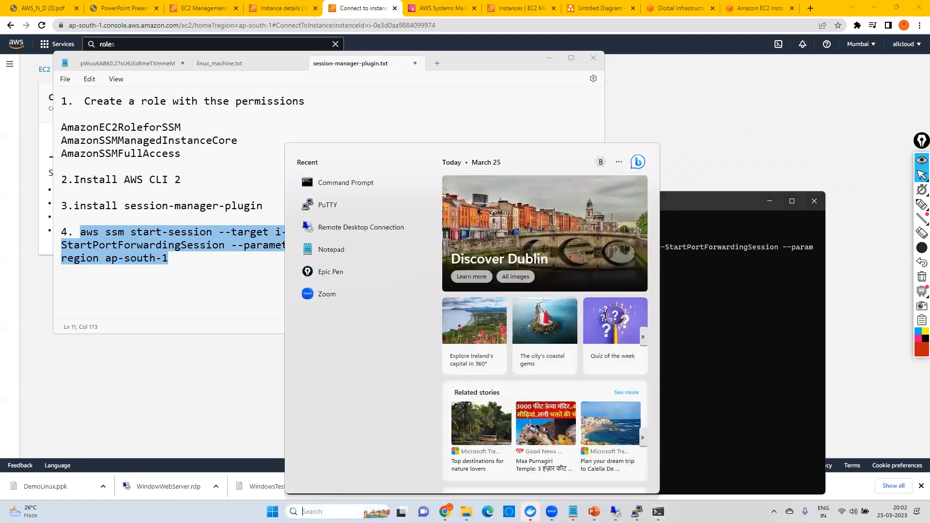
text(rdp)
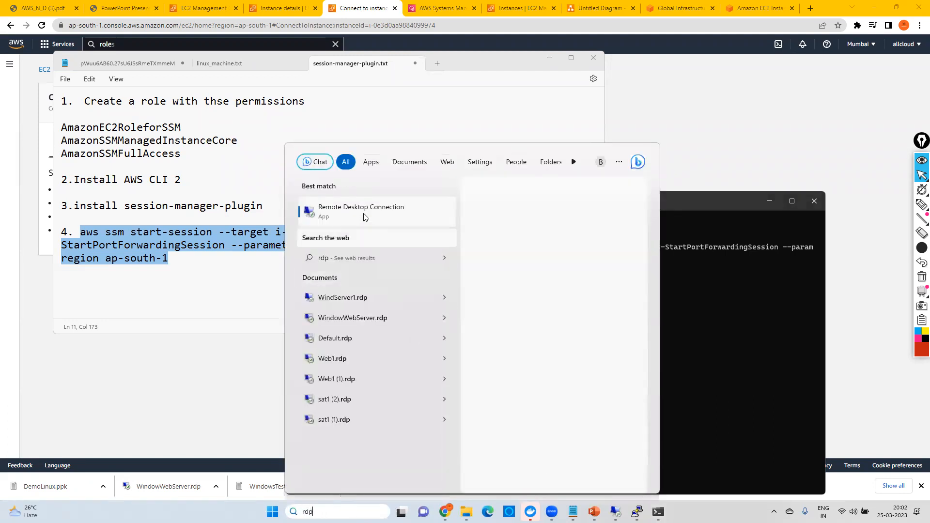
click(364, 212)
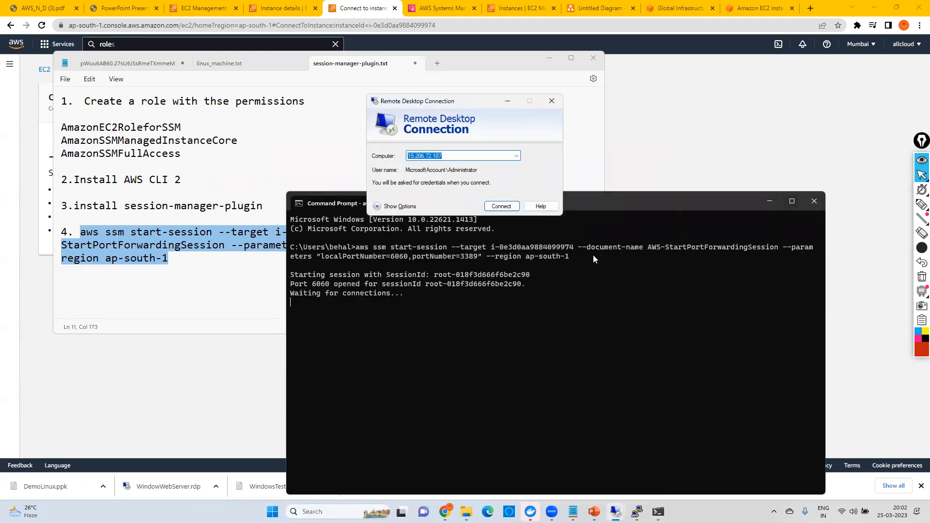
text(localhost)
drag(466, 105, 596, 137)
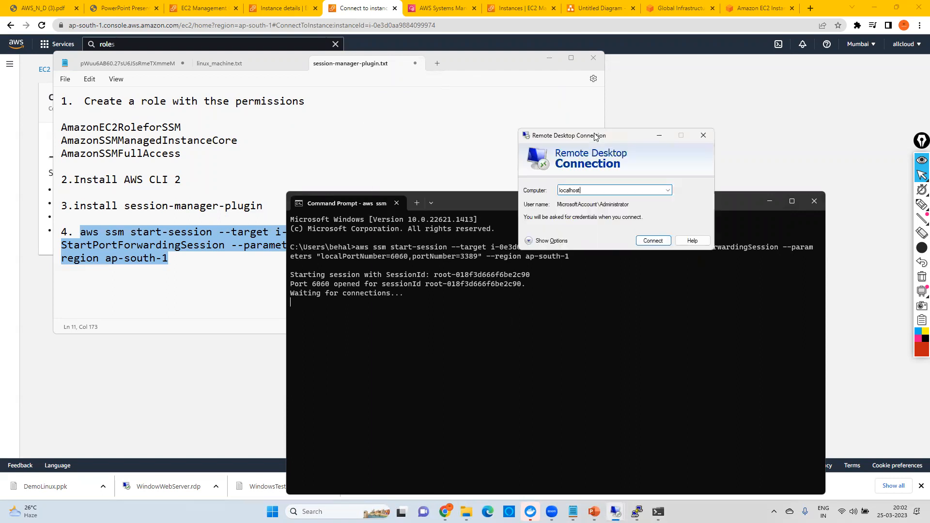
text(:6060)
click(653, 240)
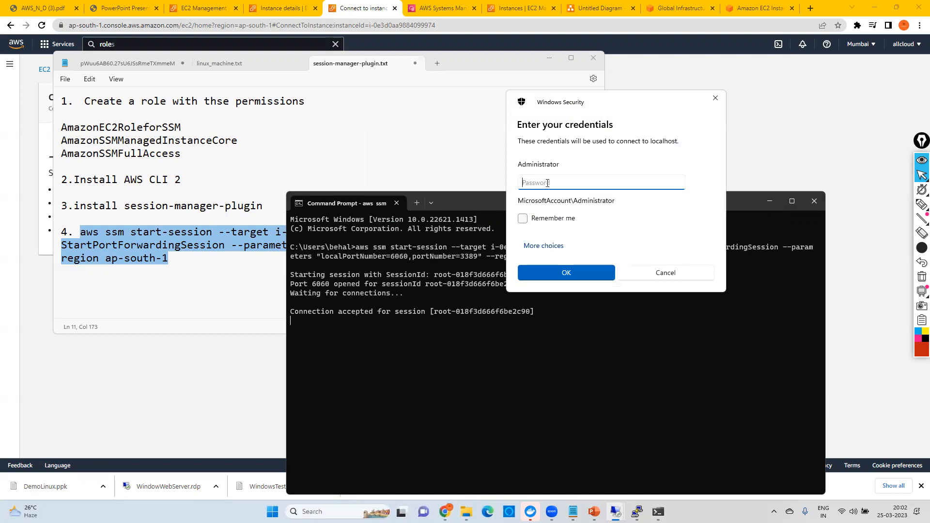
Step: Return to the EC2 console in the browser and open Get Windows password for the WebServerWithoutRDPPORT instance
click(754, 137)
click(146, 68)
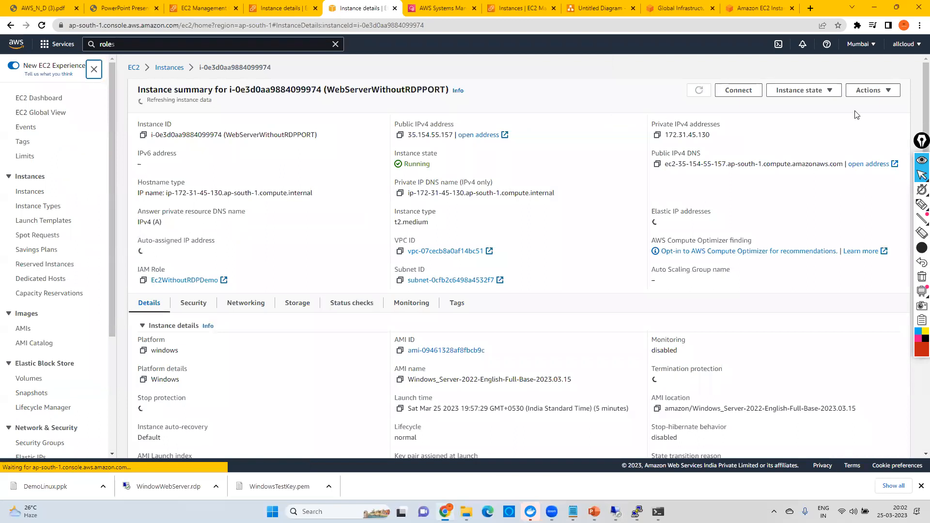
click(870, 90)
click(811, 170)
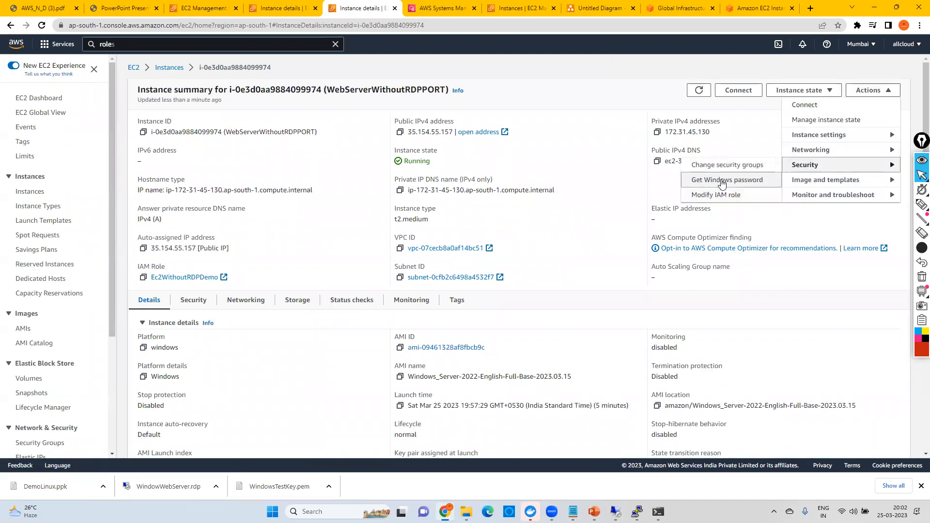
click(722, 181)
Step: Upload the private key file WindowsTestKey.pem, decrypt the Windows administrator password, and copy it
click(121, 224)
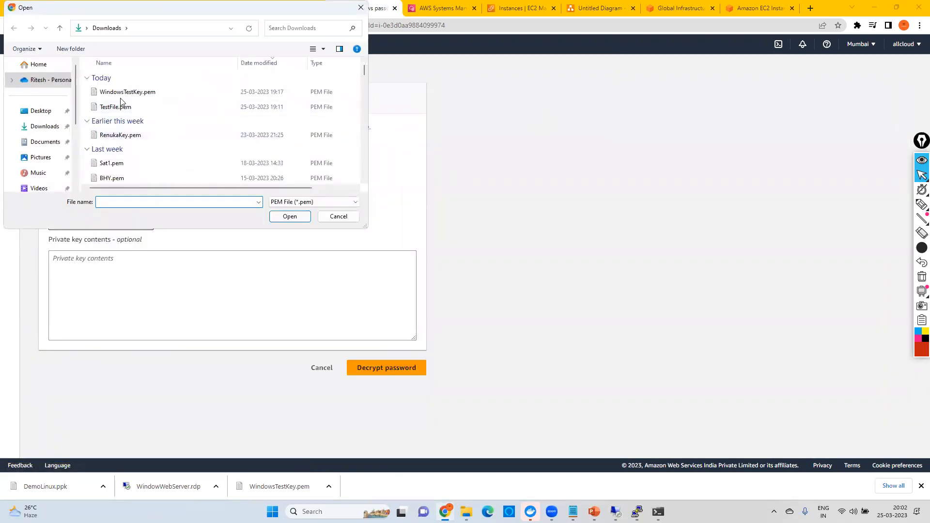
click(130, 93)
click(276, 221)
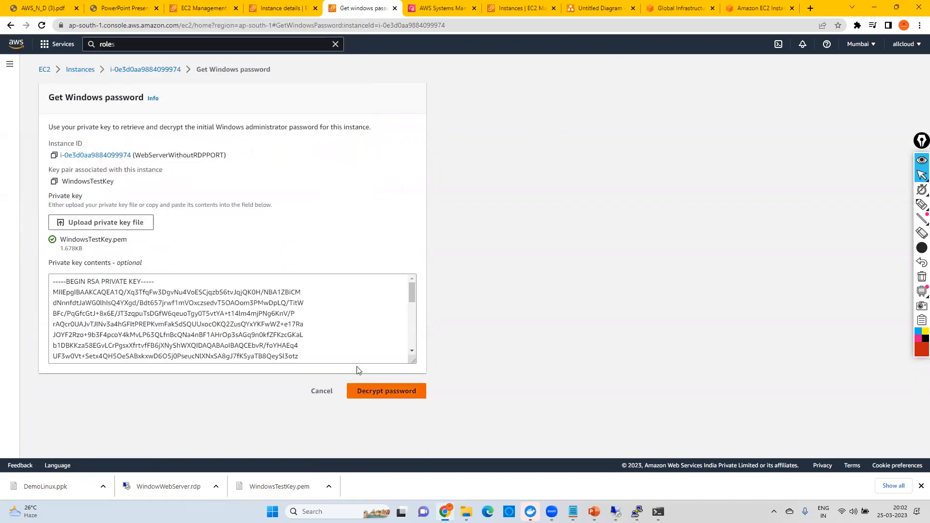
click(373, 391)
click(345, 280)
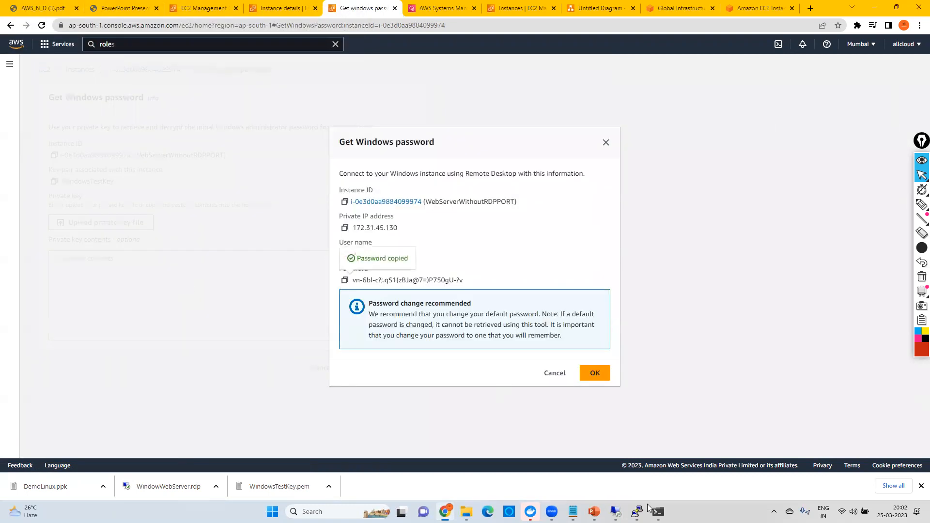
Step: Return to the Remote Desktop credentials prompt for localhost, paste the Administrator account password, and submit it
click(658, 511)
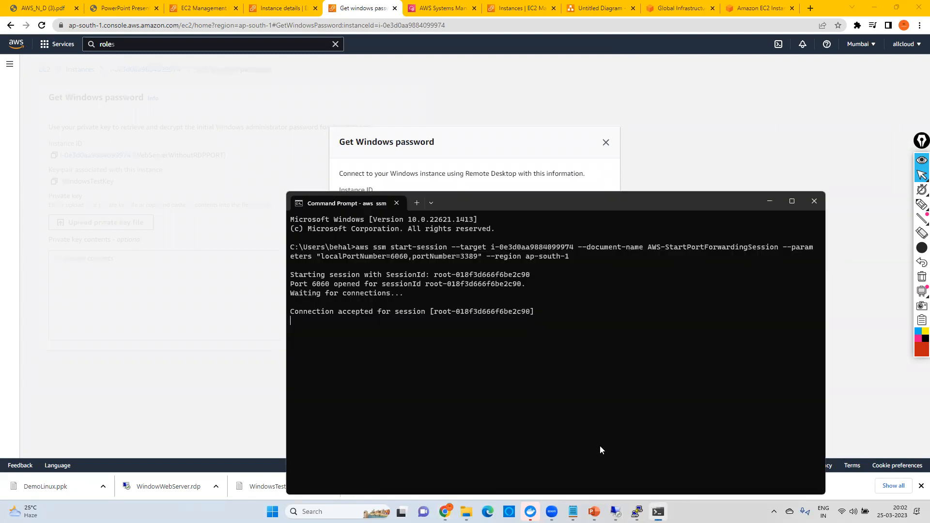
click(637, 511)
click(615, 511)
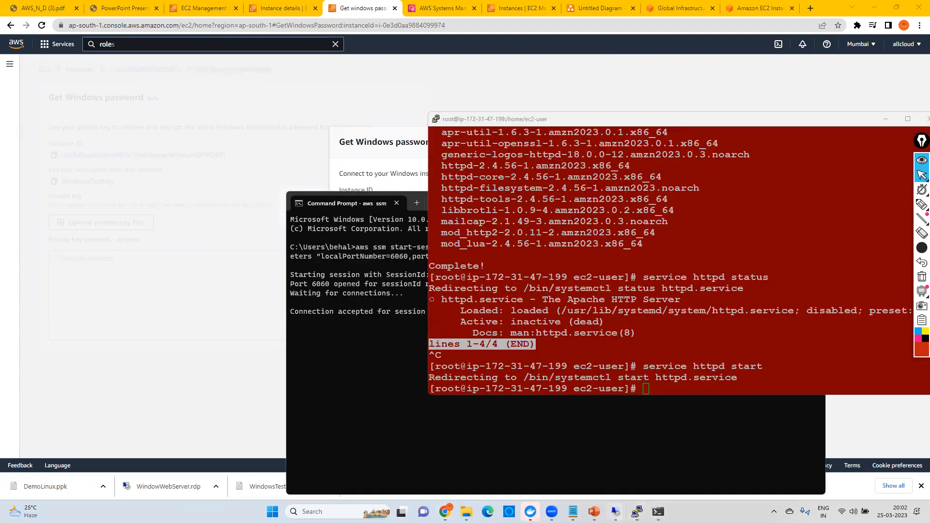
click(690, 433)
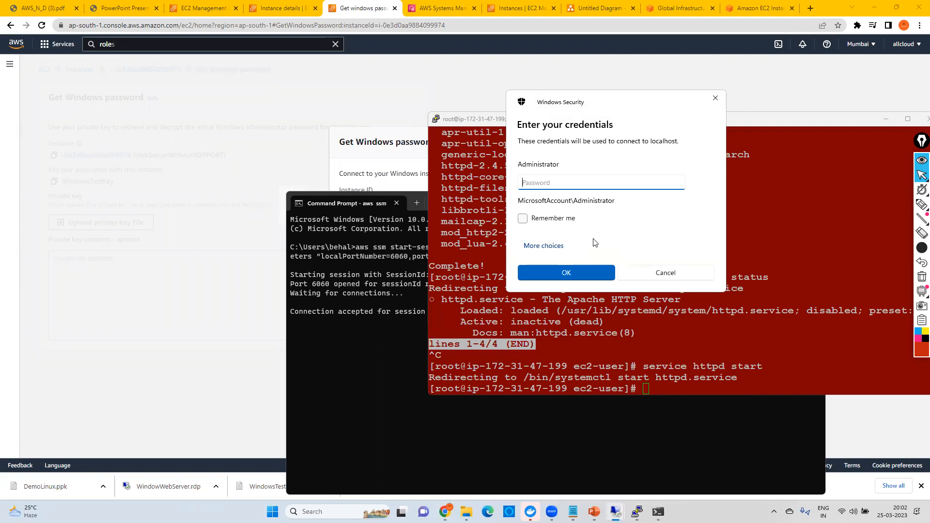
key(ctrl+v)
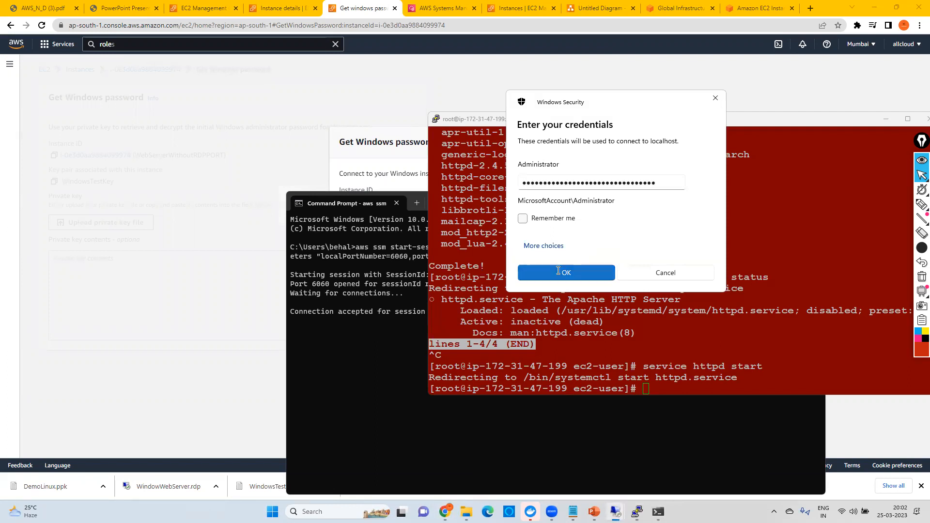
click(560, 269)
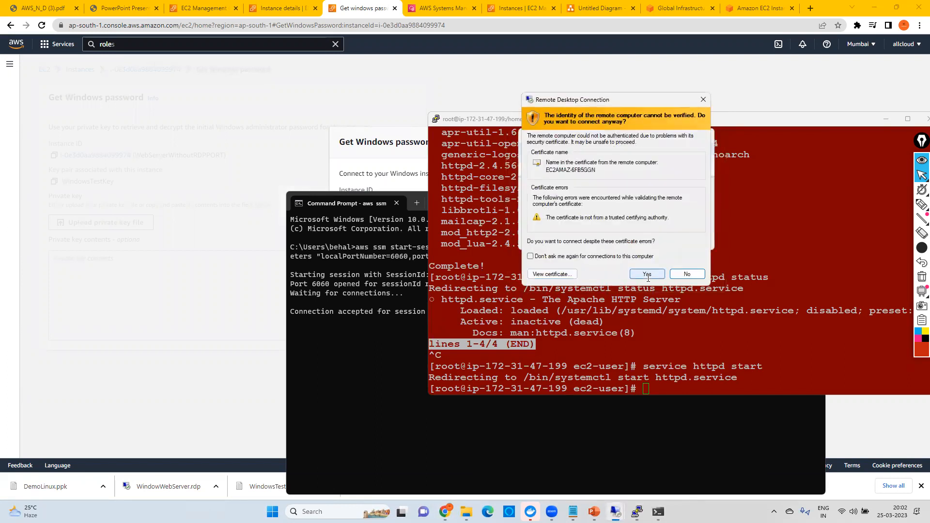
Step: Accept the certificate warning to connect to localhost, and minimize the remote session to return to the EC2 console
click(647, 273)
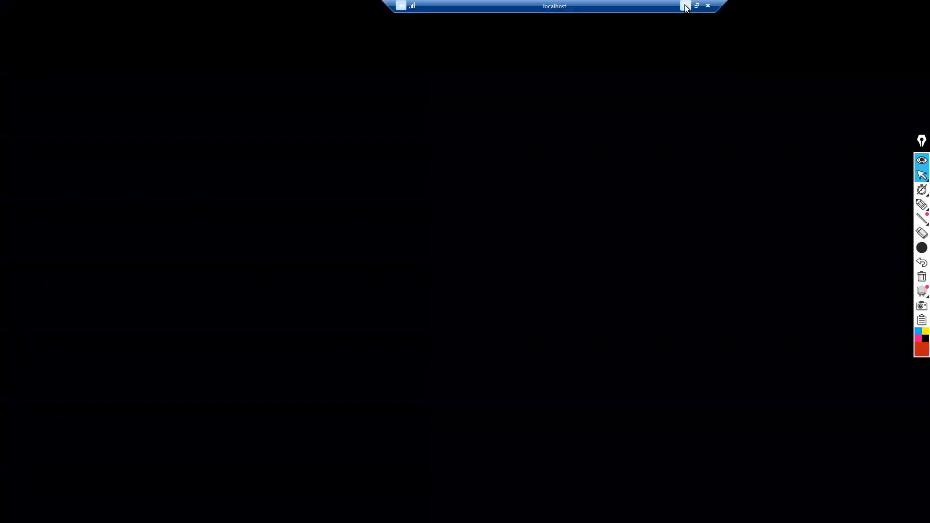
click(684, 5)
click(172, 83)
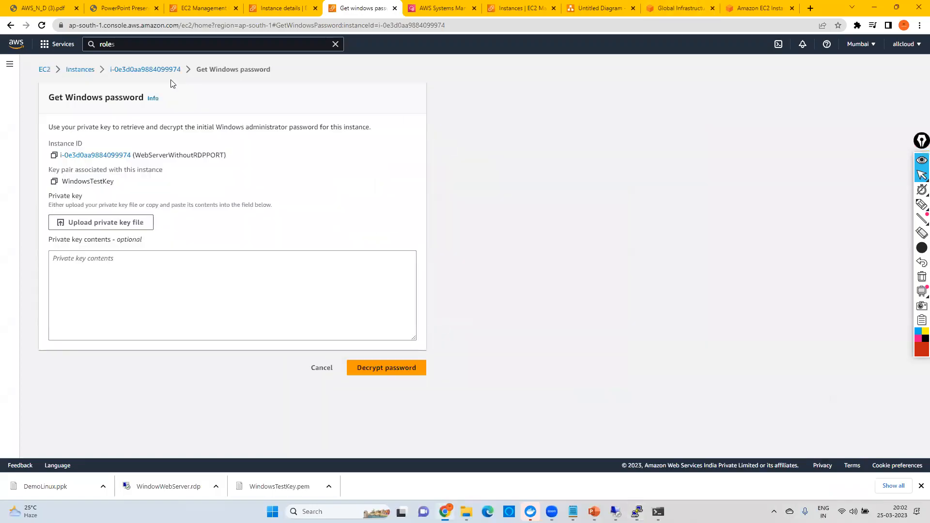
Step: Open the WebServerWithoutRDPPORT instance's security details and go to its security group, launch-wizard-105
click(142, 69)
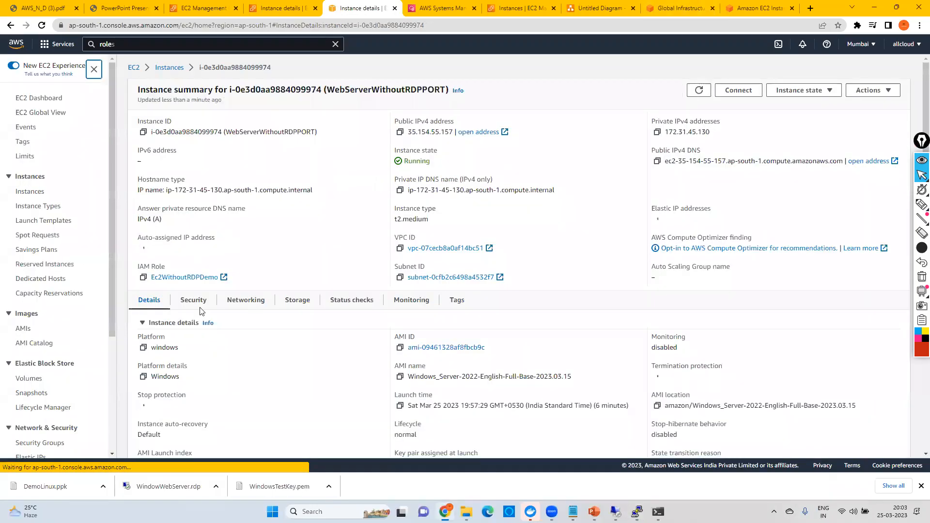
click(193, 301)
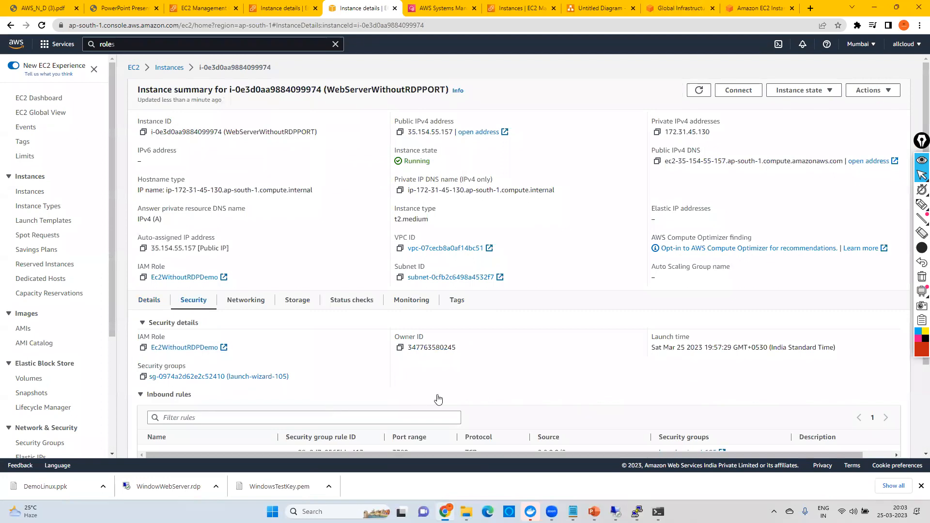
scroll(751, 406, down, 3)
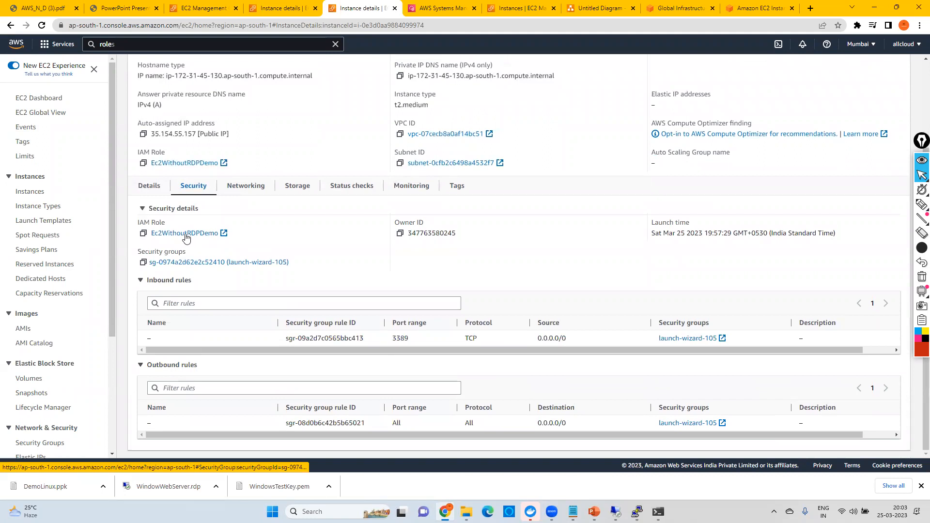
click(187, 263)
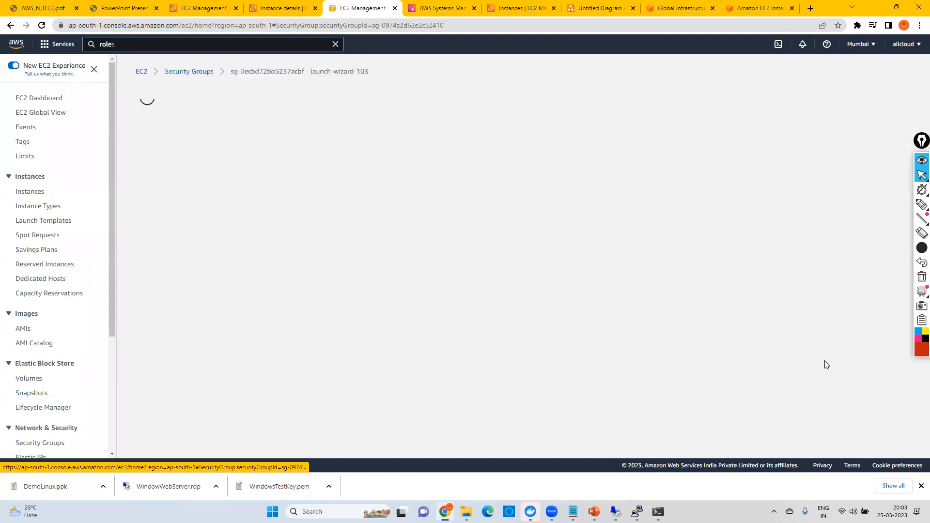
Step: Delete the RDP inbound rule for port 3389 from security group launch-wizard-105 and save the rules
click(849, 328)
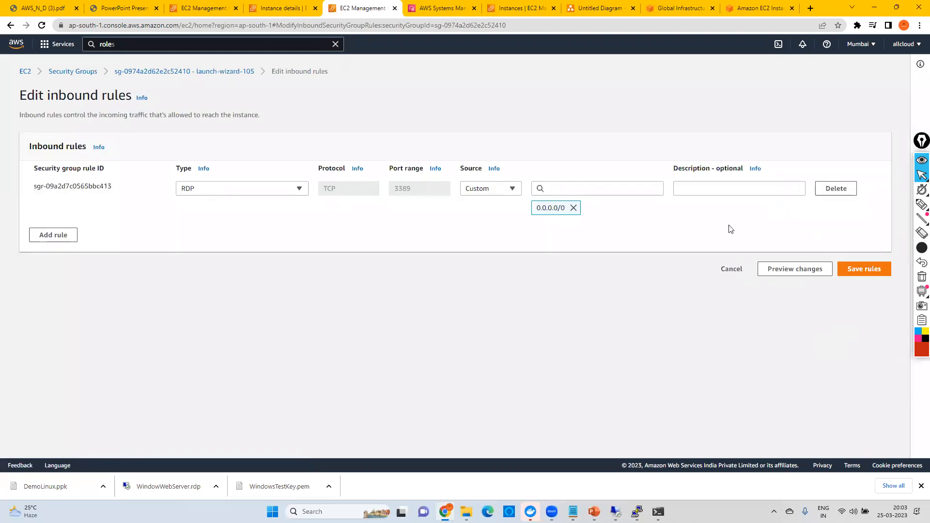
click(833, 192)
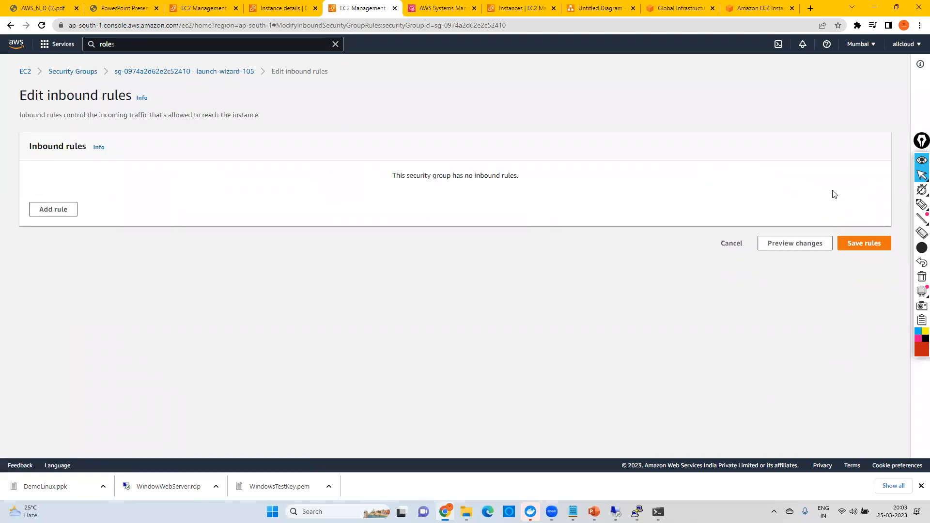
click(853, 241)
Step: Switch back to the localhost:6060 remote desktop session to check it, and disconnect it
mouse_move(637, 512)
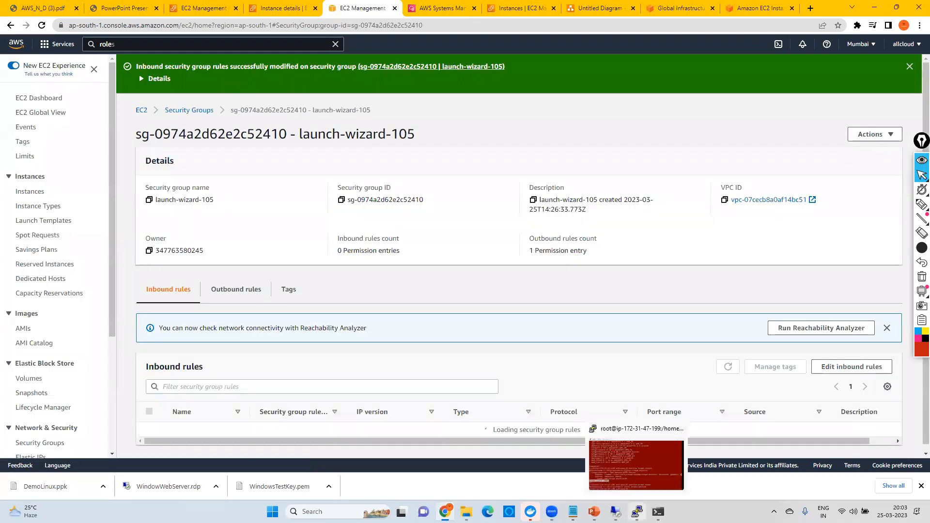
click(713, 460)
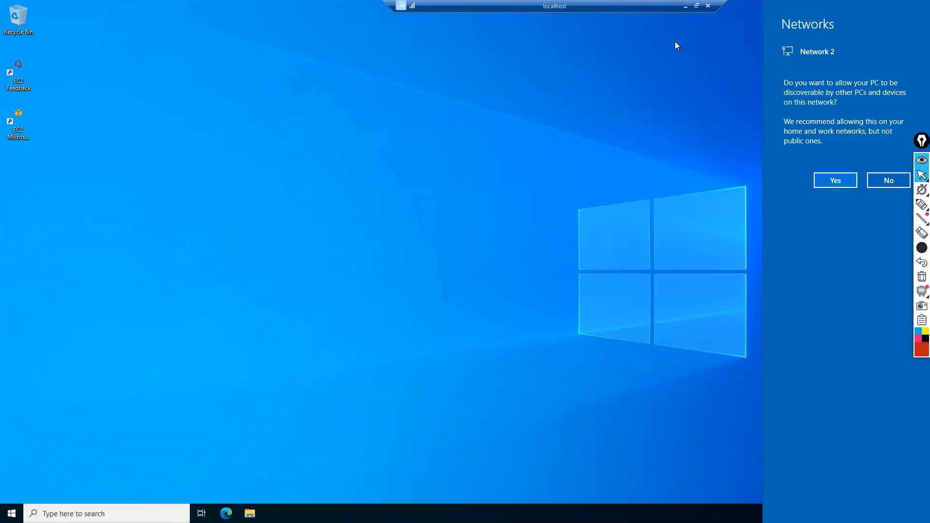
click(686, 6)
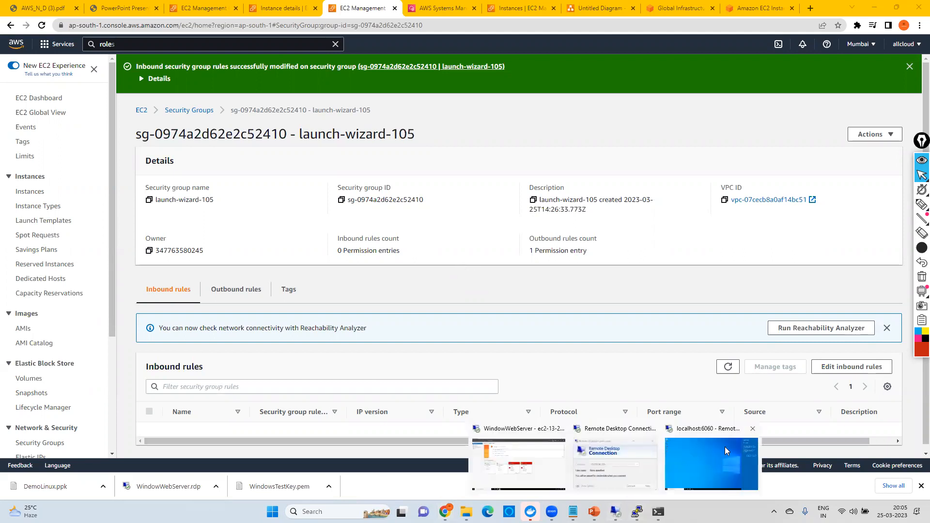
click(726, 452)
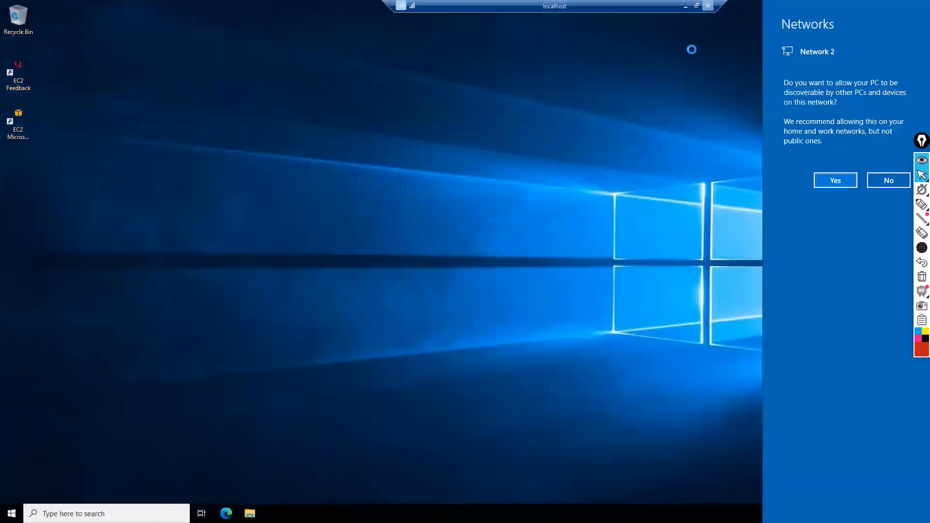
click(708, 5)
click(496, 278)
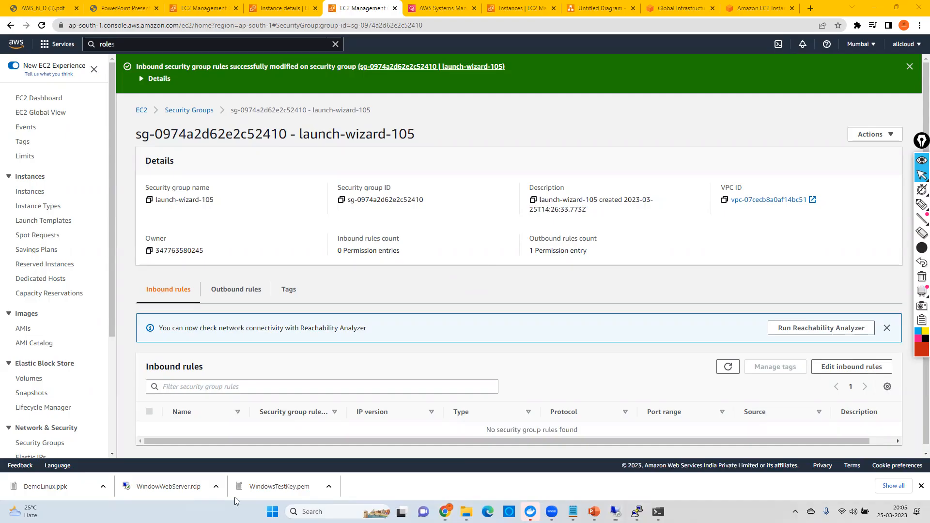
Step: Open Remote Desktop Connection again and start a new connection to localhost:6060
click(330, 511)
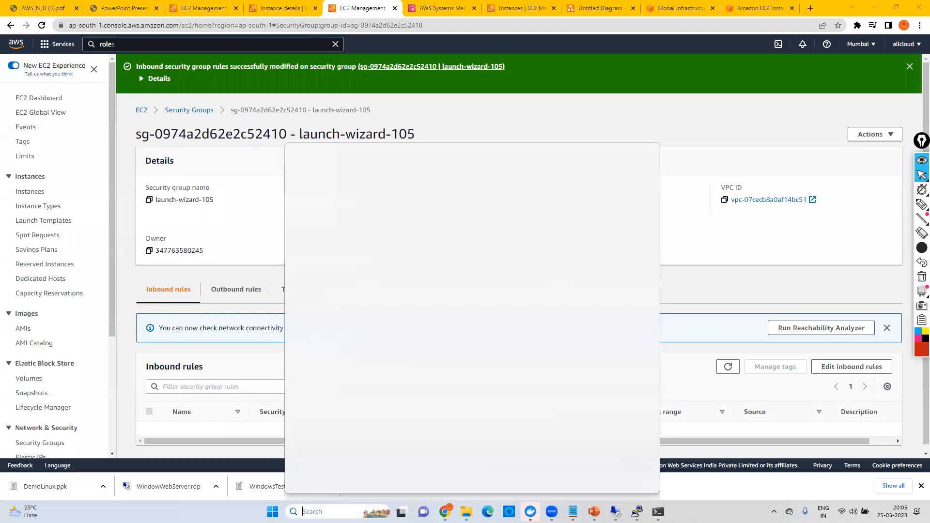
text(rd)
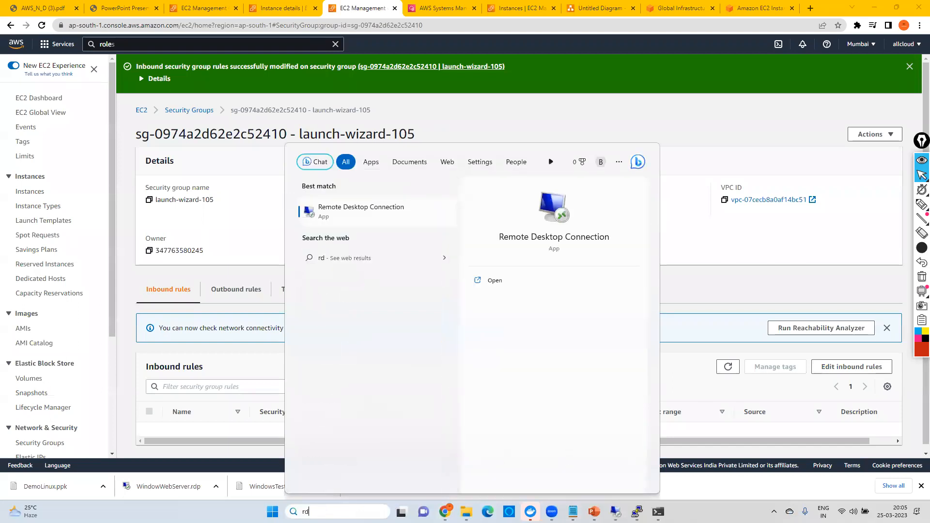
key(Return)
click(499, 206)
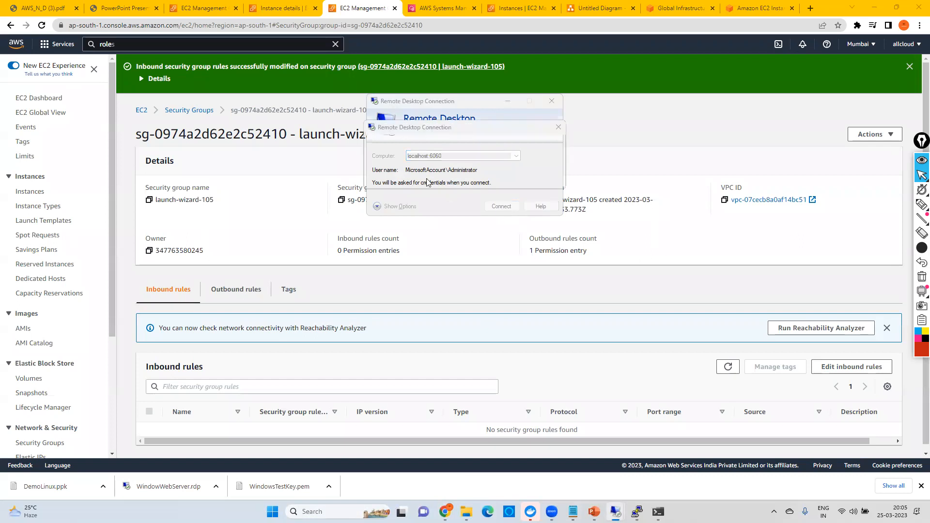
Step: Submit the pasted Administrator account password, accept the certificate warning, and minimize the remote session once its desktop loads
key(ctrl+v)
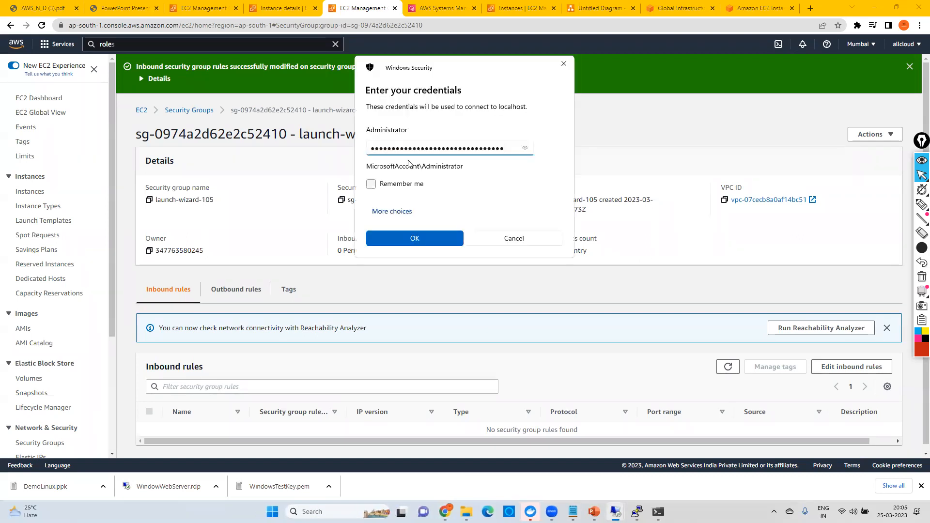
click(414, 238)
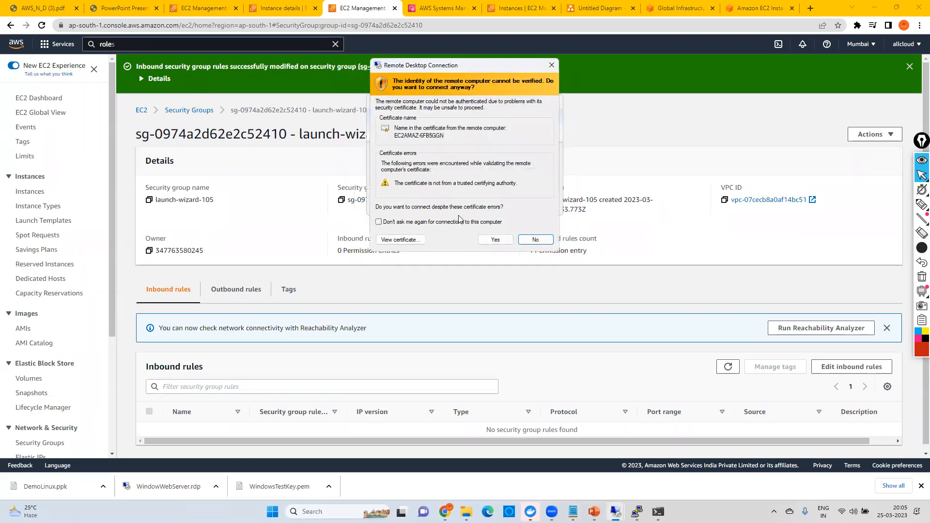
click(488, 239)
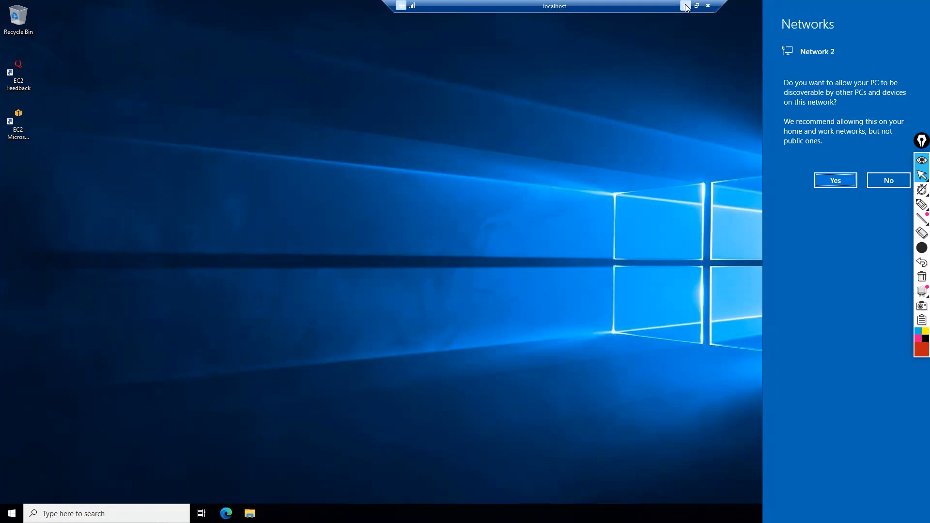
click(686, 6)
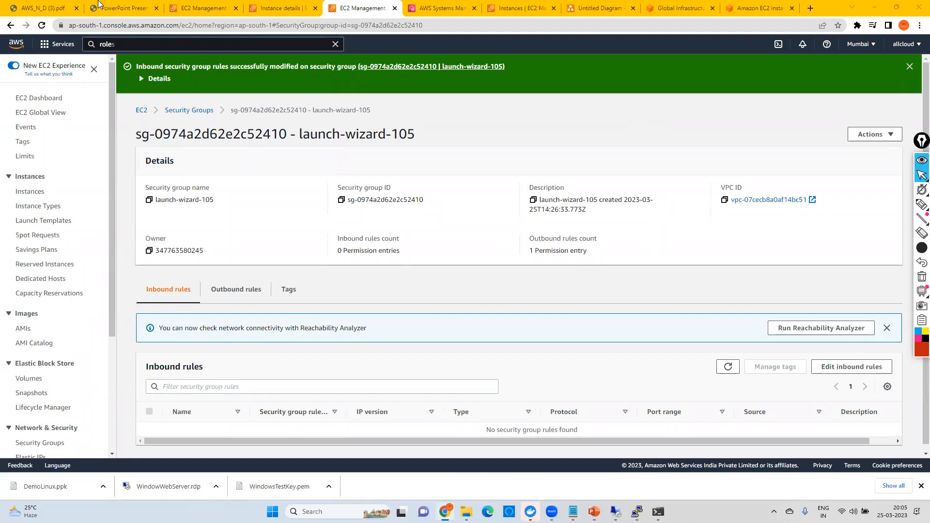
Step: Look over the AWS_CoursePlan (1).pdf course plan and the AWS_N_D (3).pdf document in the browser
click(121, 8)
scroll(334, 213, up, 12)
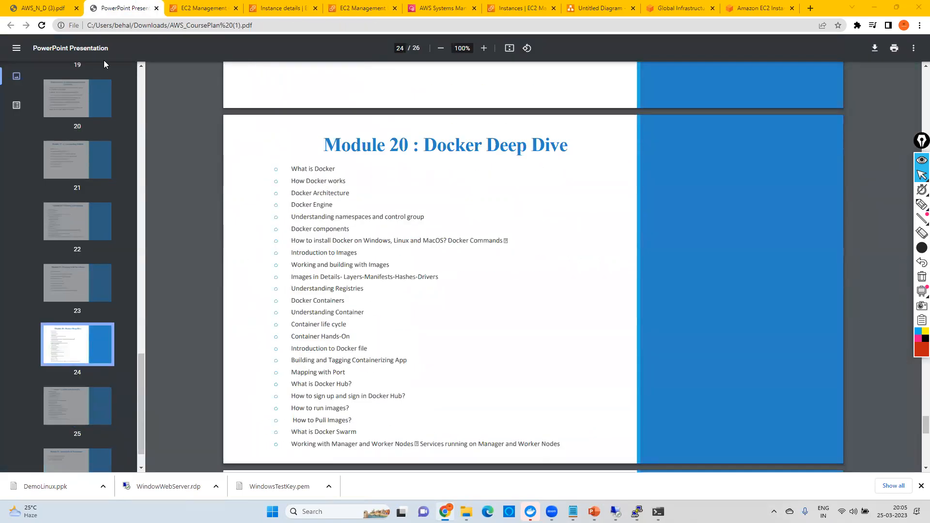
click(54, 8)
click(124, 8)
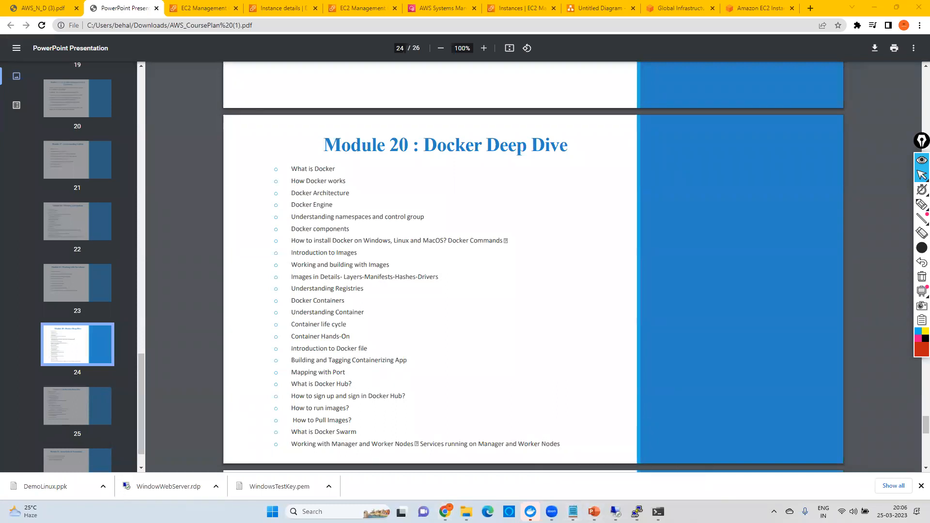
Step: Review the start-session command in the session-manager-plugin.txt notes in Notepad, highlighting the port forwarding document, local port 6060 and remote port 3389
mouse_move(573, 512)
click(674, 456)
click(204, 252)
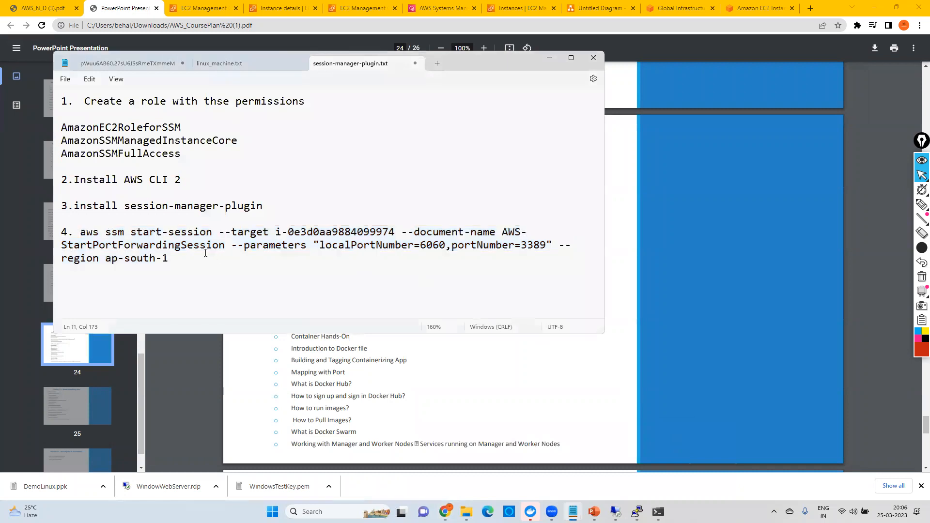
drag(86, 246, 219, 246)
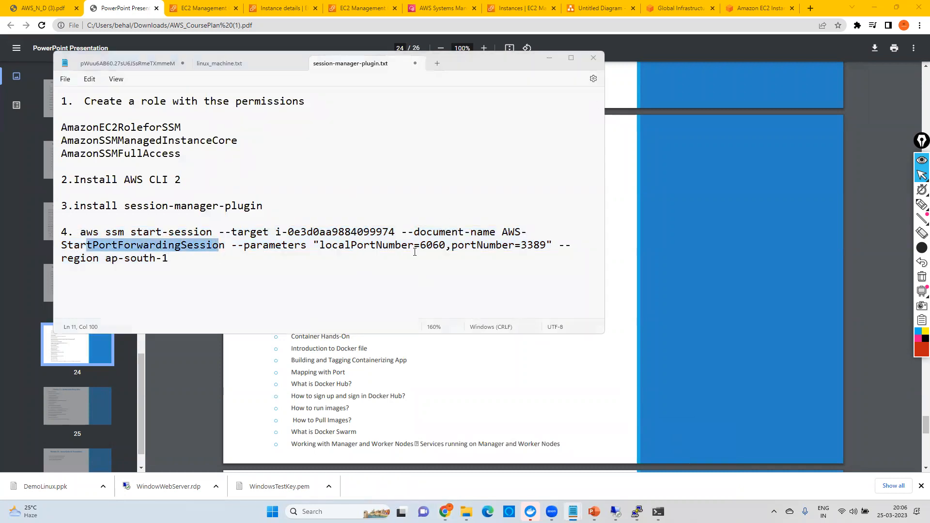
drag(420, 246, 441, 246)
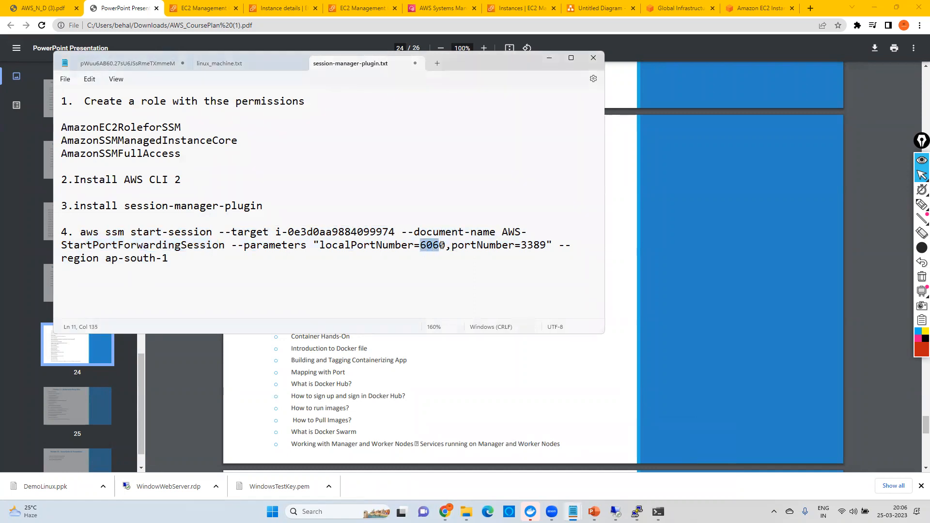
drag(521, 246, 546, 247)
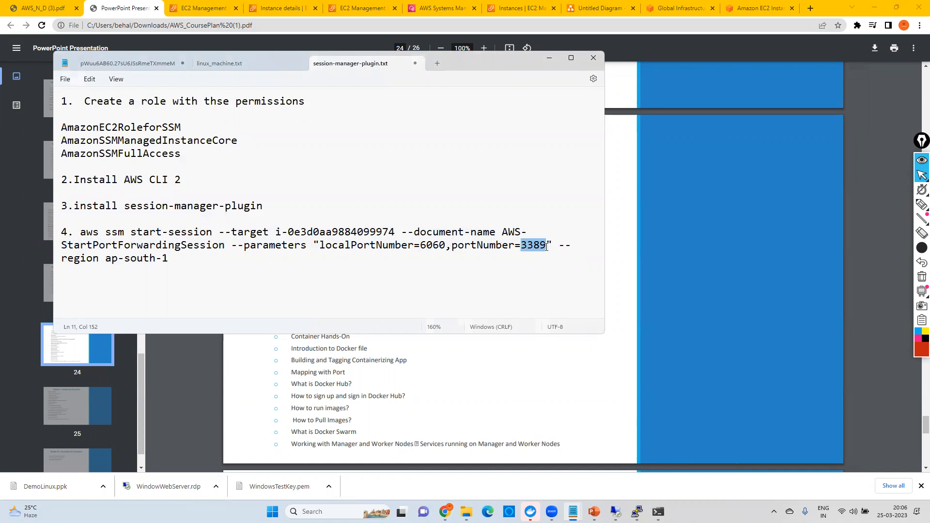
drag(86, 245, 231, 251)
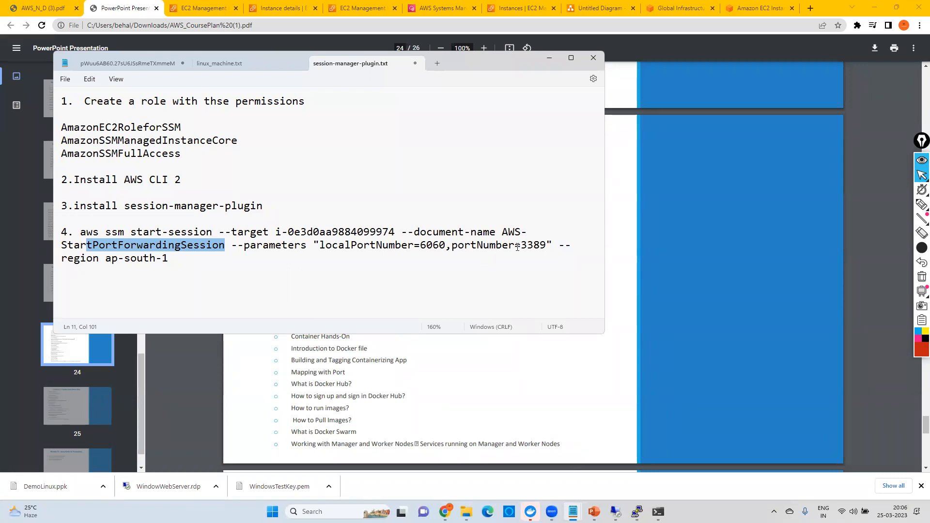
drag(520, 246, 549, 246)
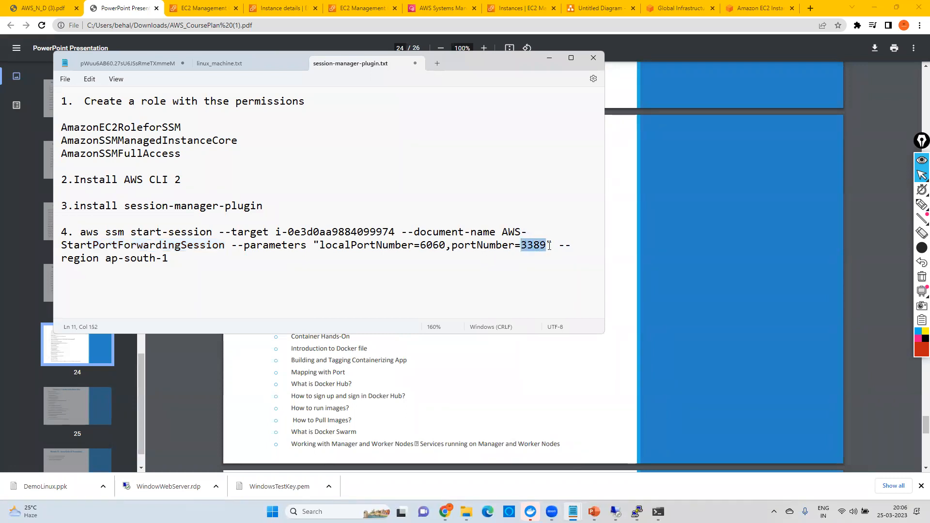
drag(419, 247, 446, 250)
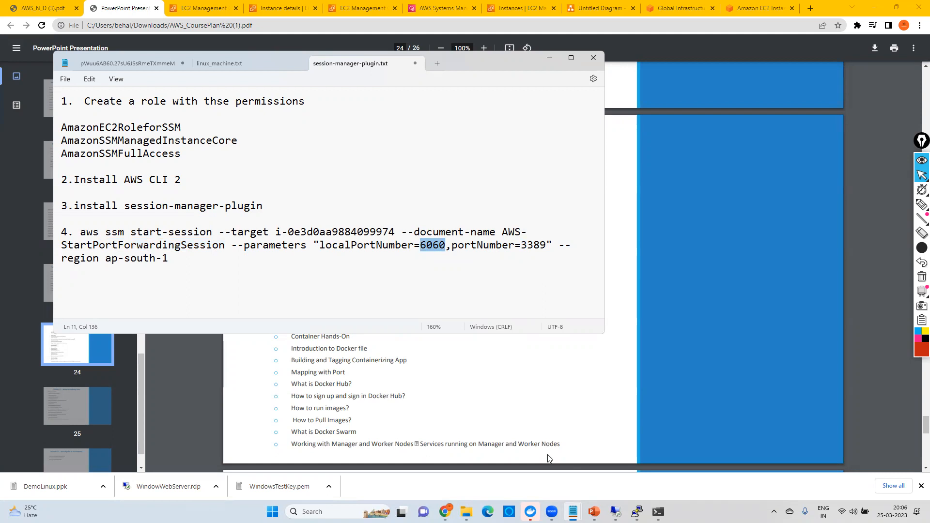
key(alt+Tab)
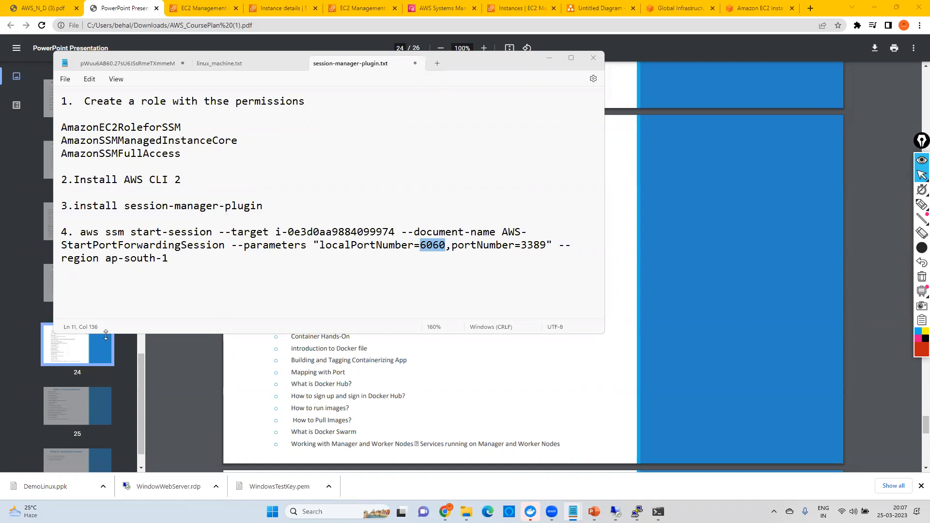
Step: View the AWS Training title slide and the Identity and Access Management topics in AWS_N_D (3).pdf
click(44, 8)
click(44, 8)
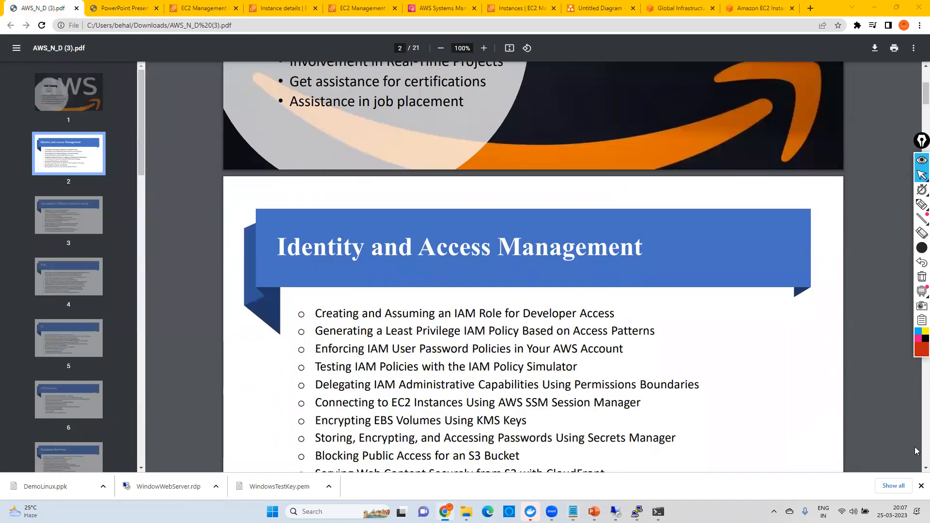
scroll(917, 88, up, 5)
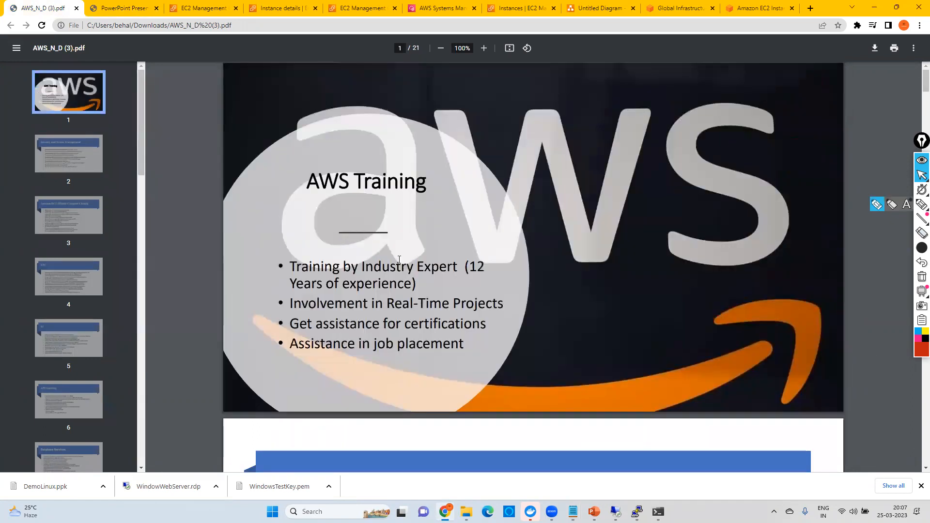
scroll(312, 294, down, 4)
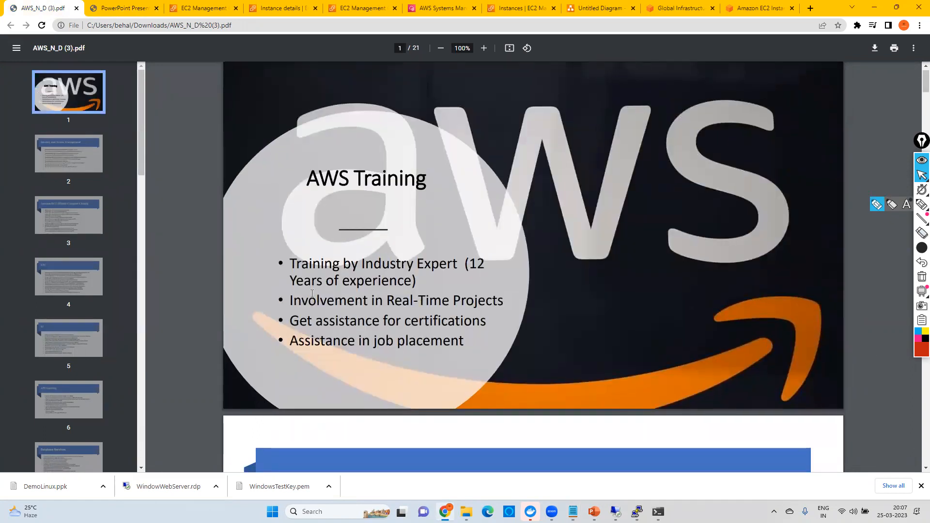
scroll(312, 293, down, 2)
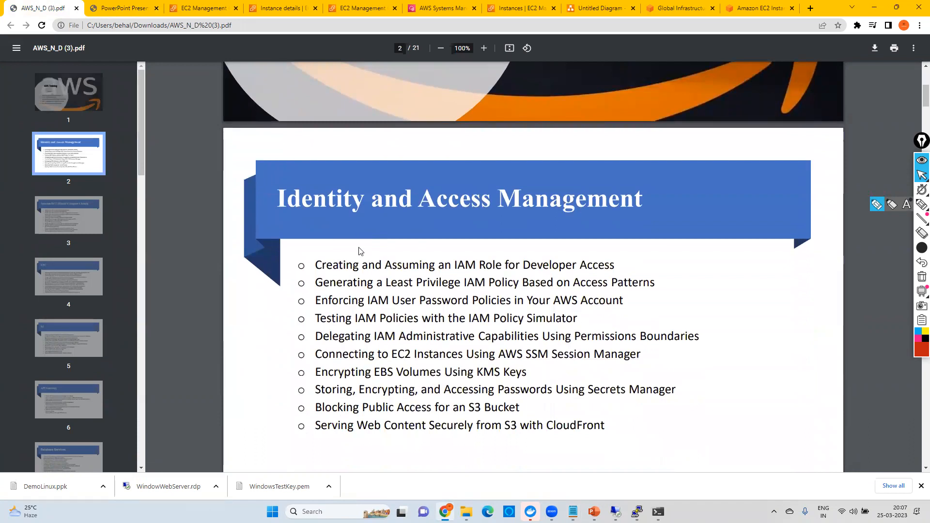